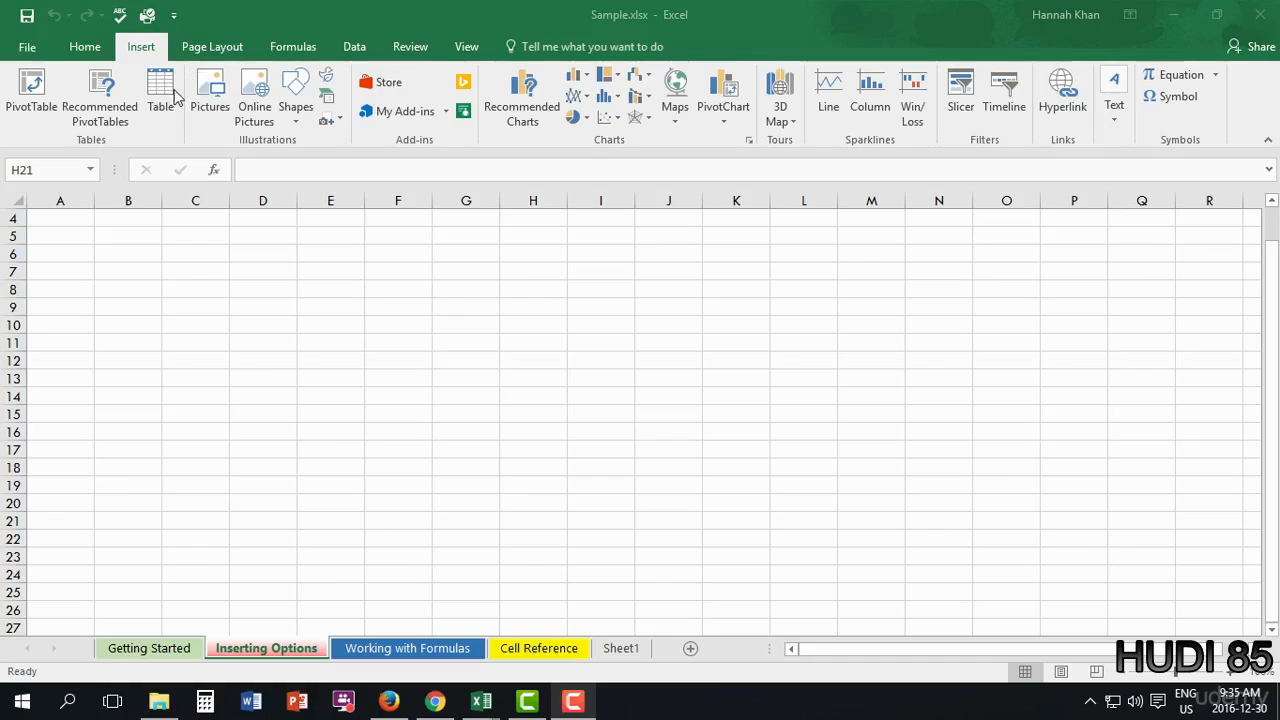
- Insert Table1 anchored at cell A1, with the default Column1 header
click(158, 92)
click(158, 92)
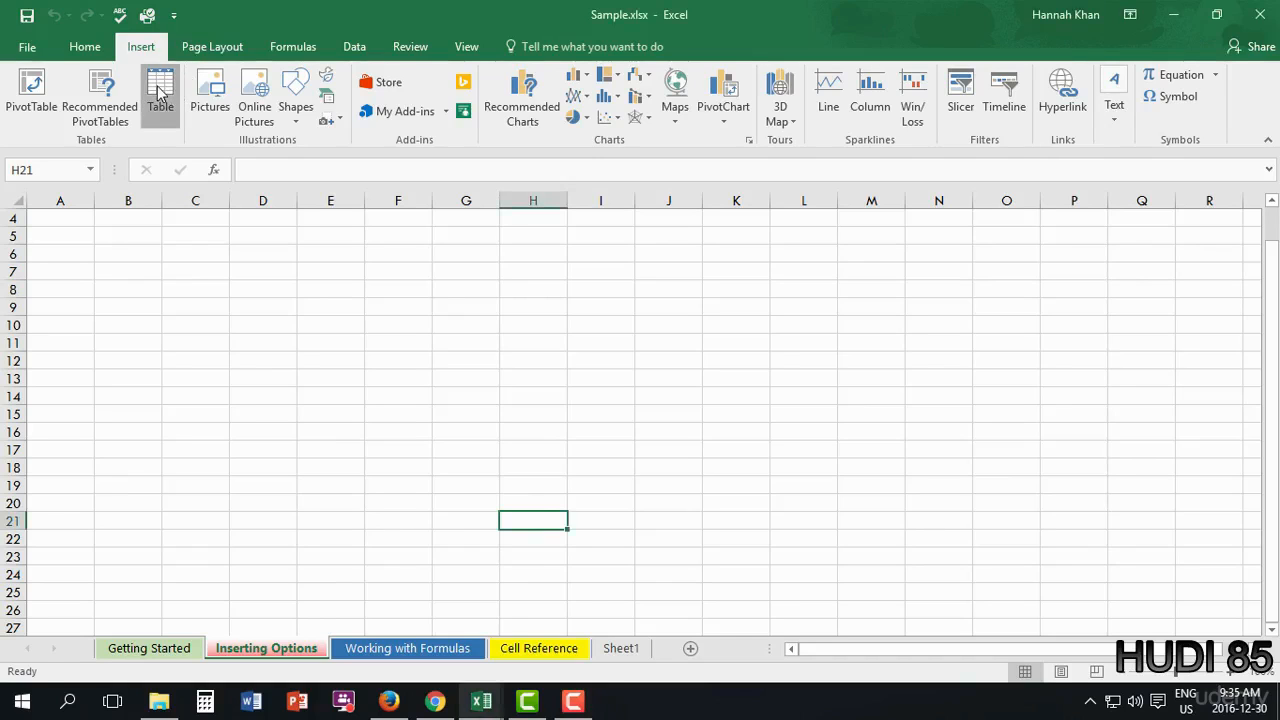
drag(368, 410, 290, 265)
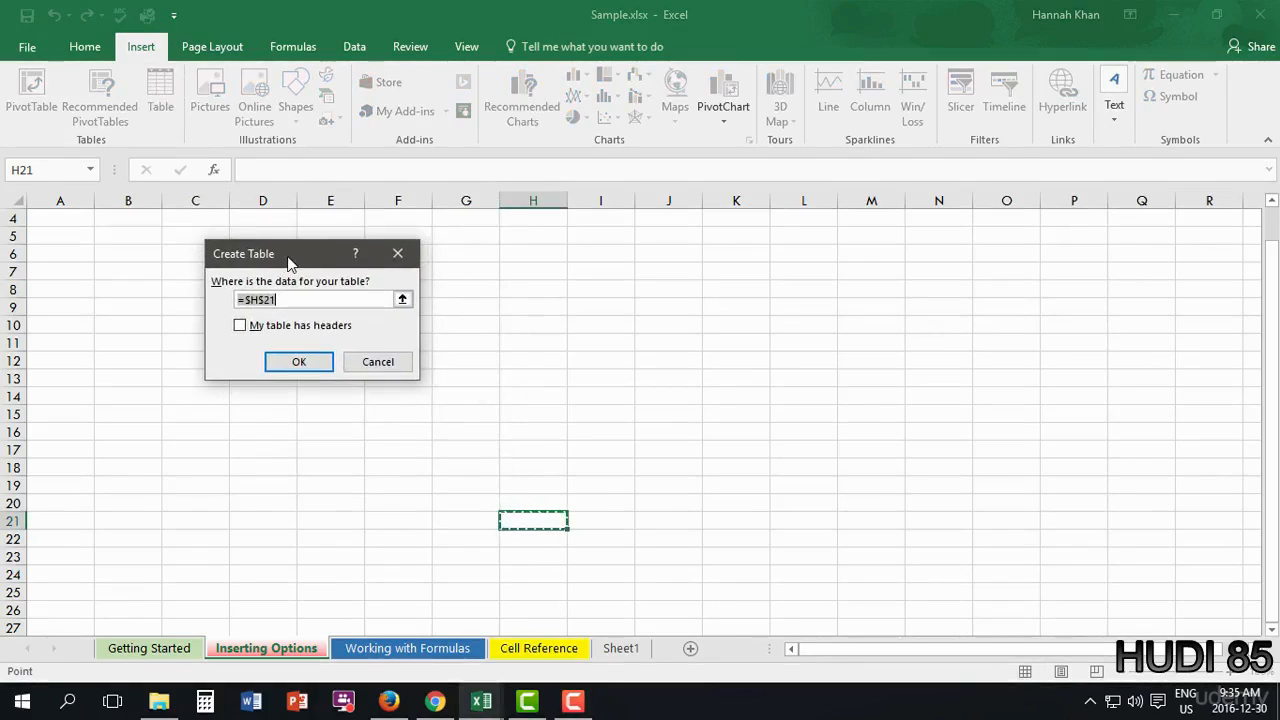
click(402, 299)
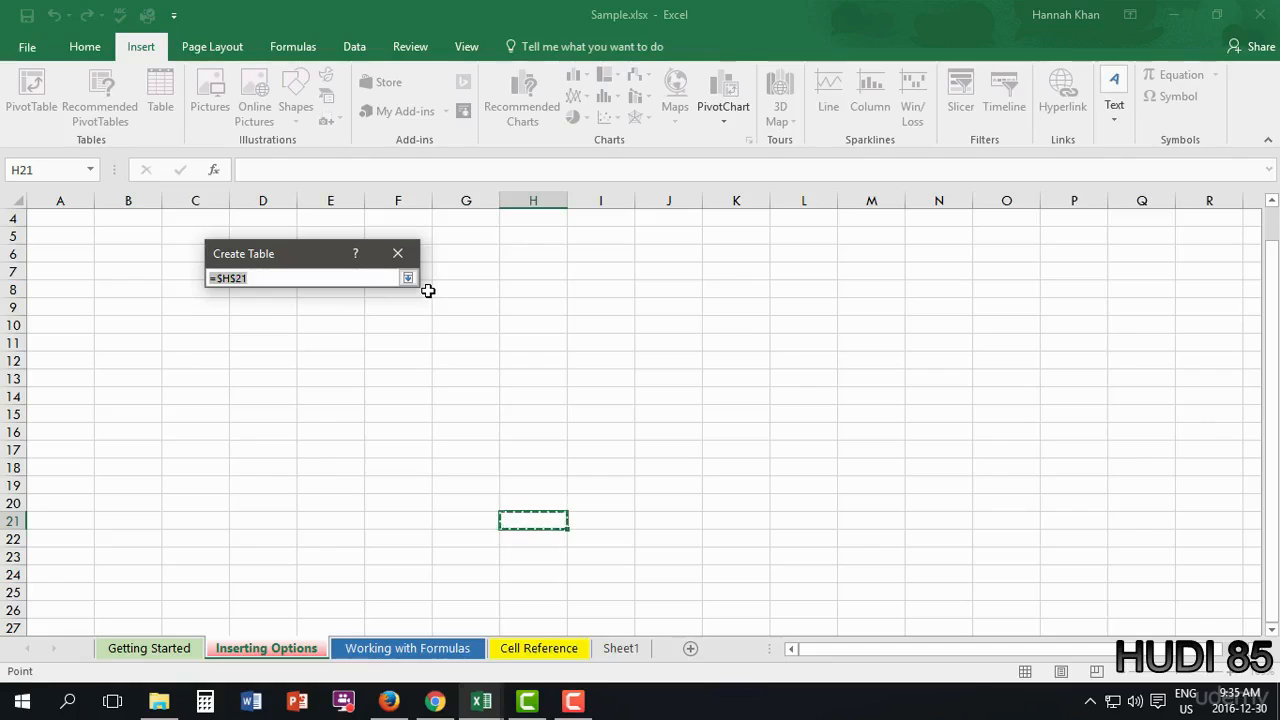
key(Left)
key(Left)
key(Left)
key(Left)
key(Left)
key(Left)
key(Left)
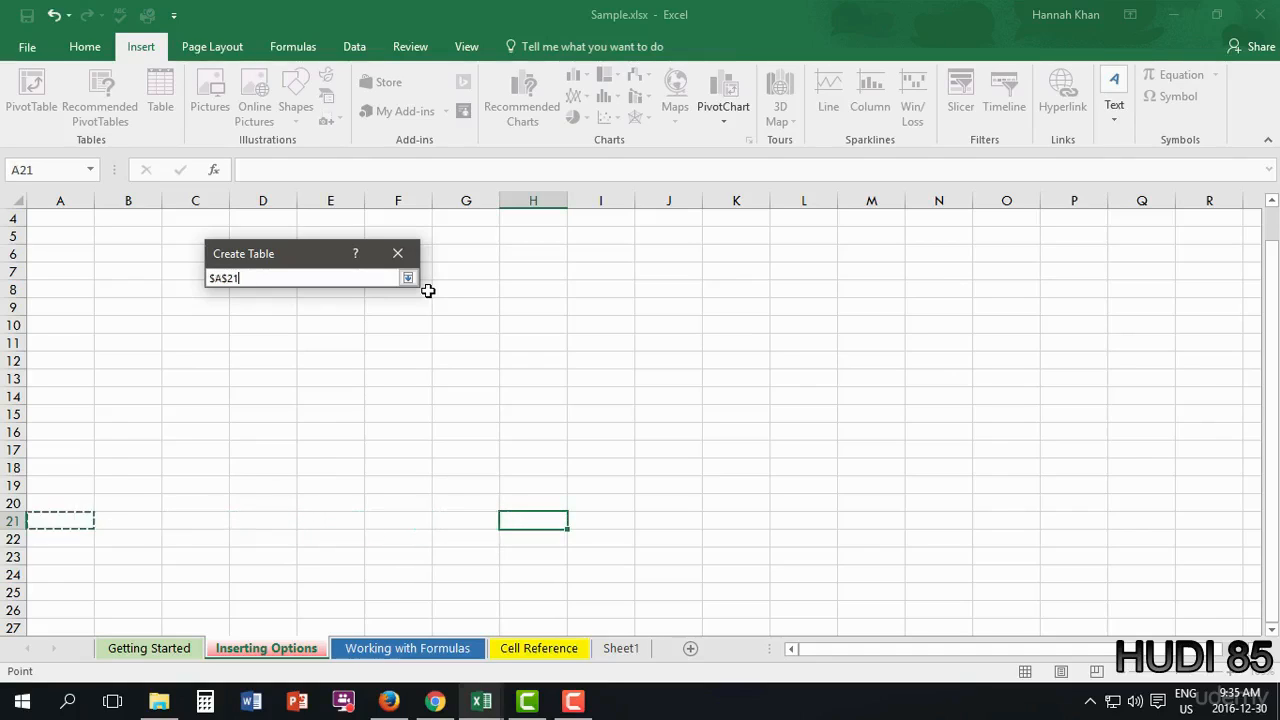
key(Up)
key(Up)
key(Up)
key(Up)
key(Up)
key(Up)
key(Up)
key(Up)
key(Up)
key(Up)
key(Up)
key(Up)
key(Up)
key(Up)
key(Up)
key(Up)
key(Up)
key(Up)
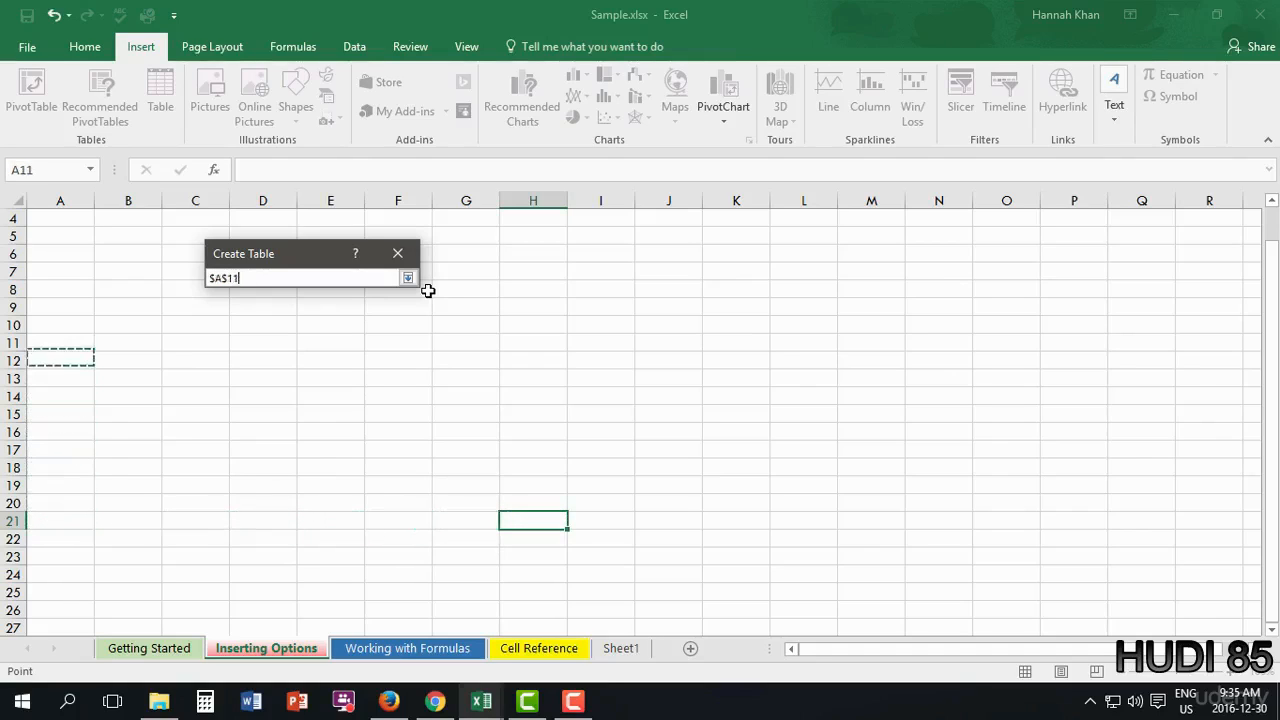
key(Up)
key(Up)
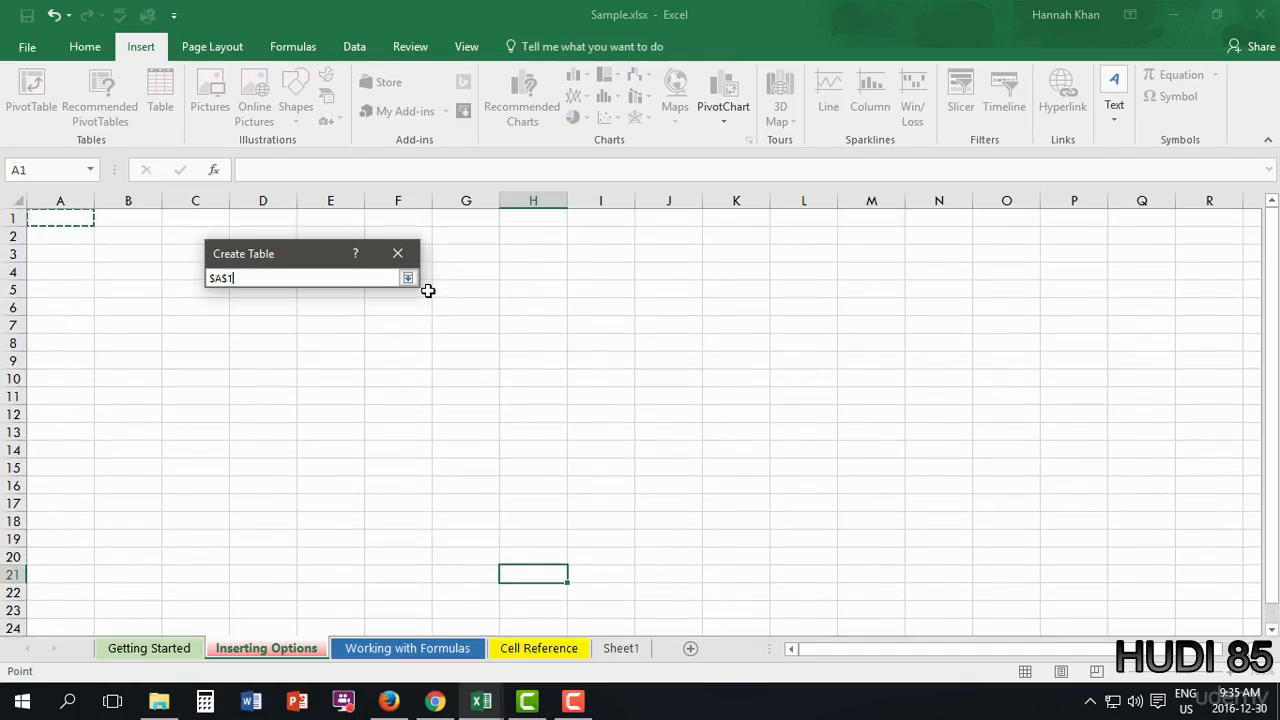
key(Return)
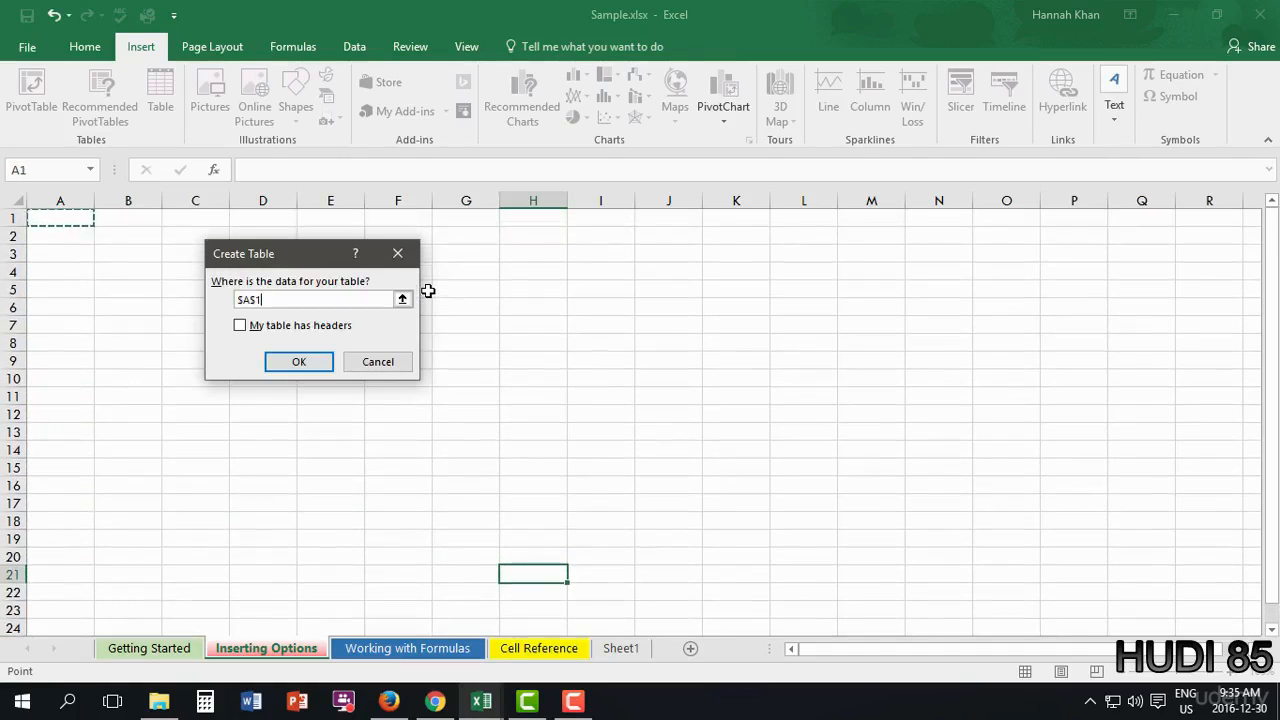
key(Return)
- Extend the table to A1:C7, giving headers Column1, Column2 and Column3
drag(95, 238, 93, 334)
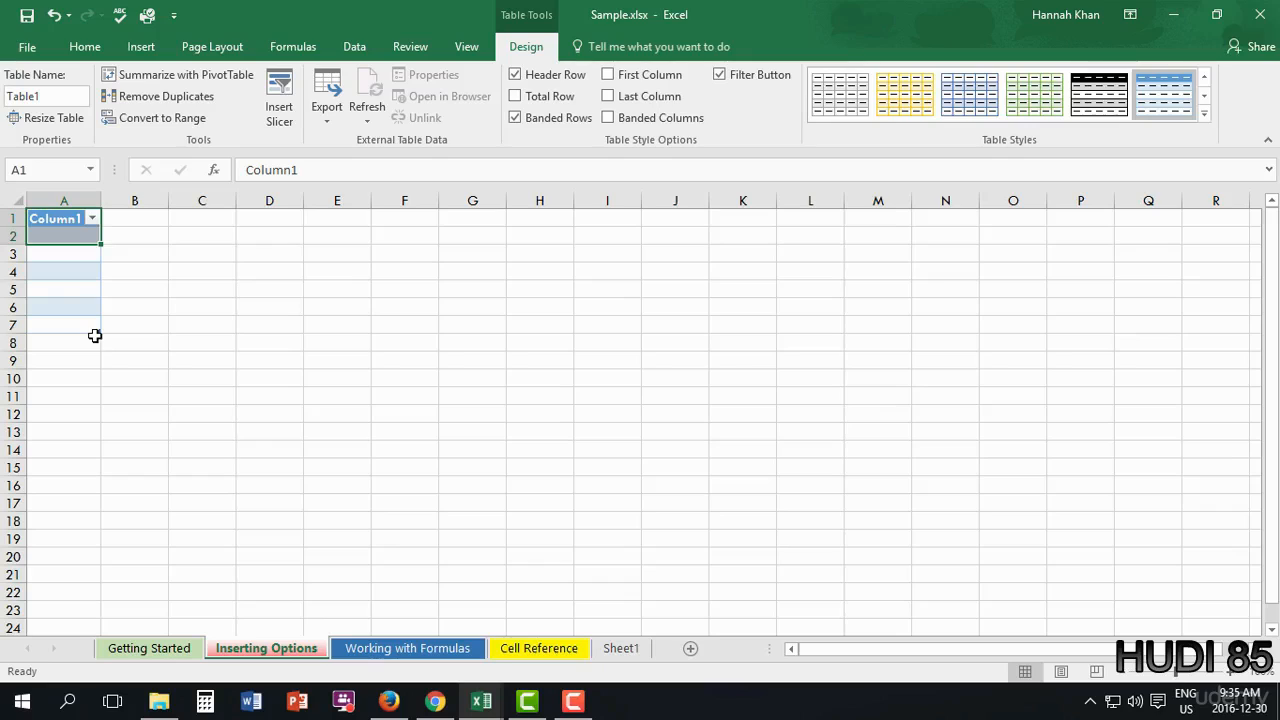
mouse_move(99, 243)
mouse_down()
mouse_move(126, 243)
mouse_move(92, 243)
mouse_up()
drag(97, 330, 237, 325)
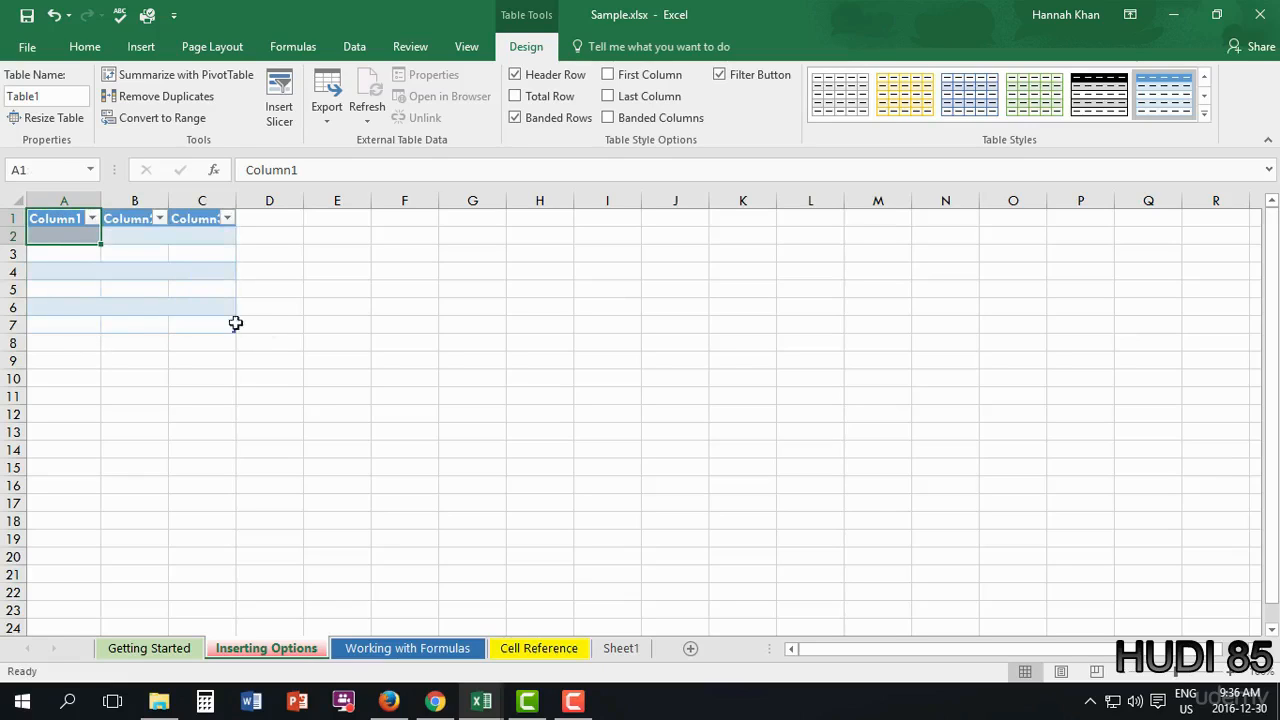
click(160, 218)
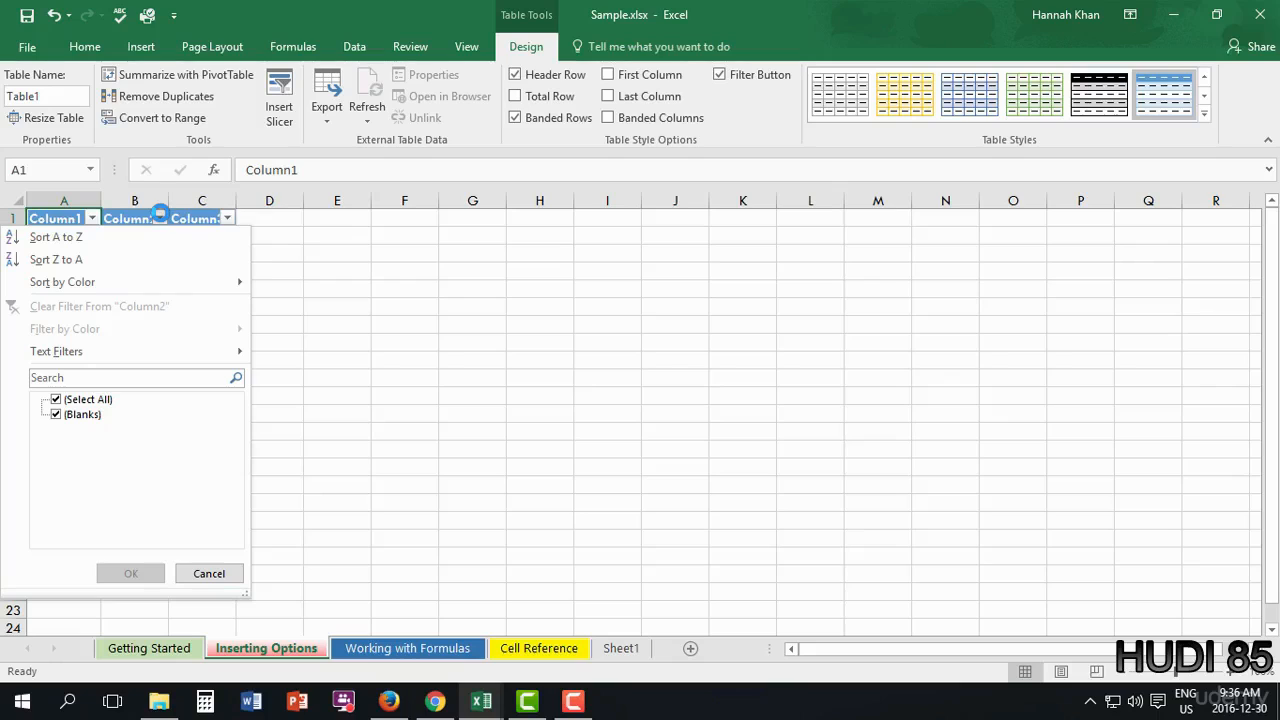
click(349, 240)
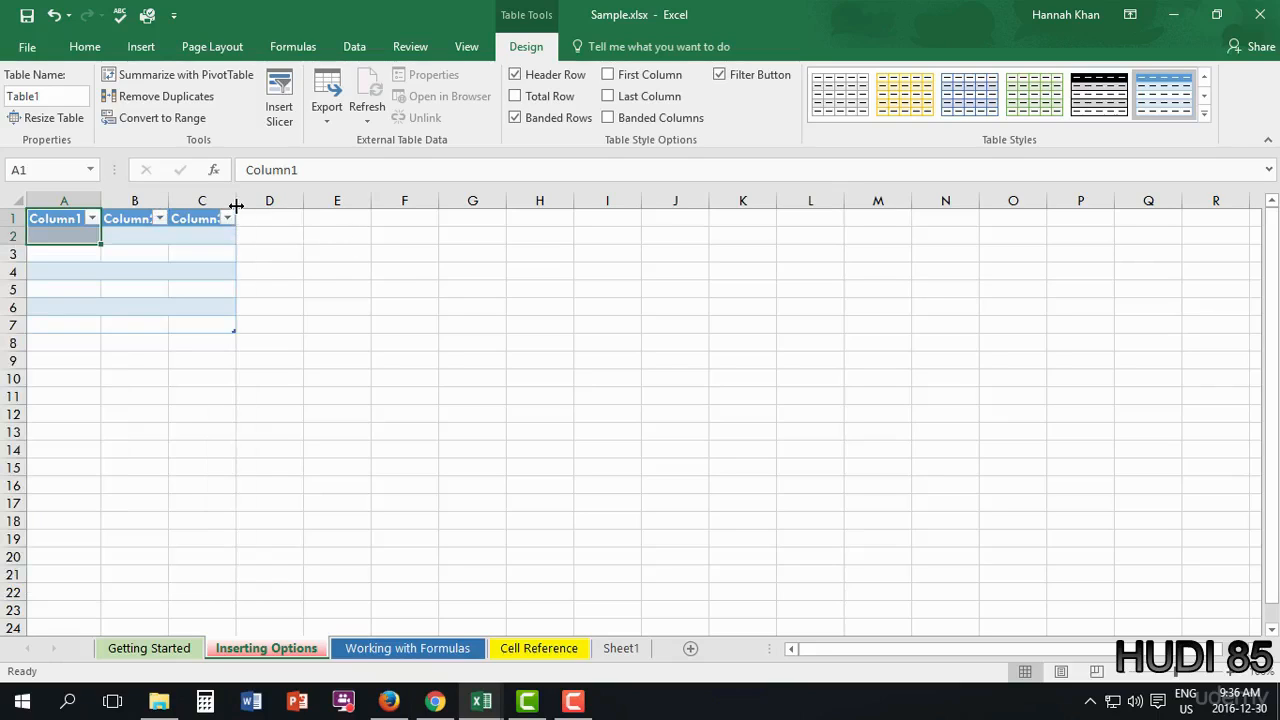
- Widen columns C, B and A so the headers show fully
drag(236, 201, 313, 205)
drag(165, 205, 217, 205)
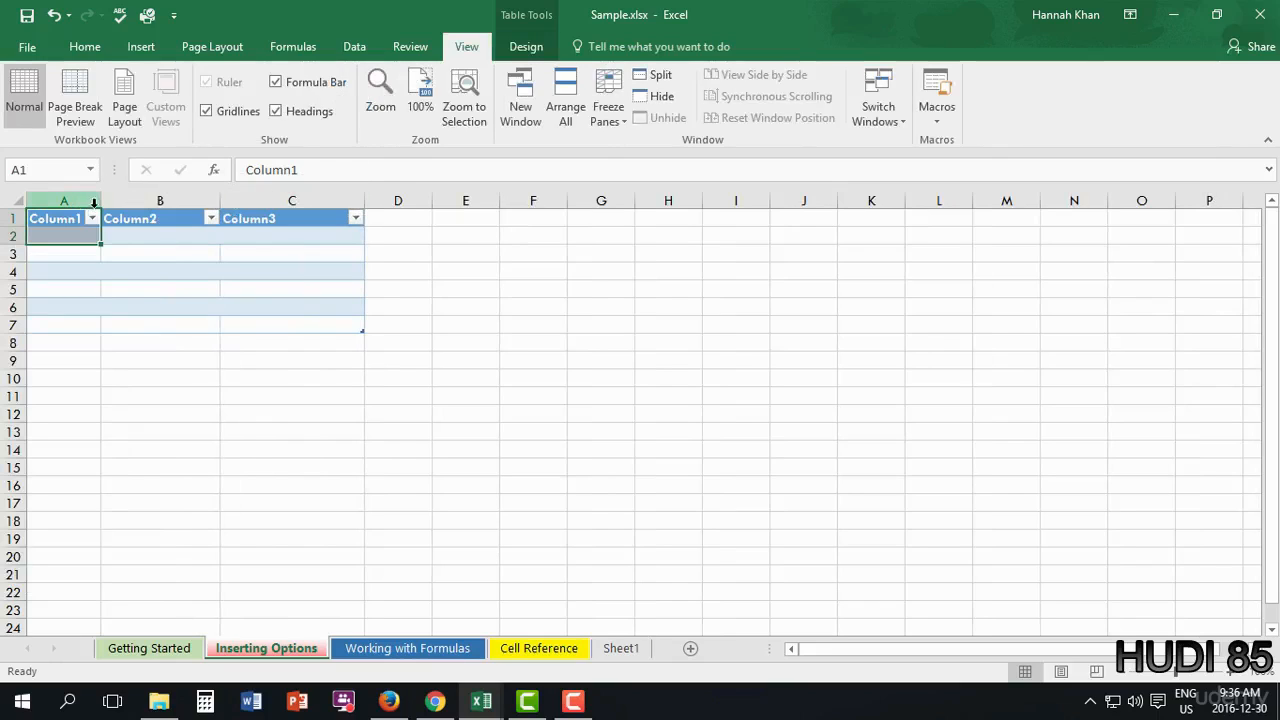
drag(102, 200, 149, 200)
click(140, 219)
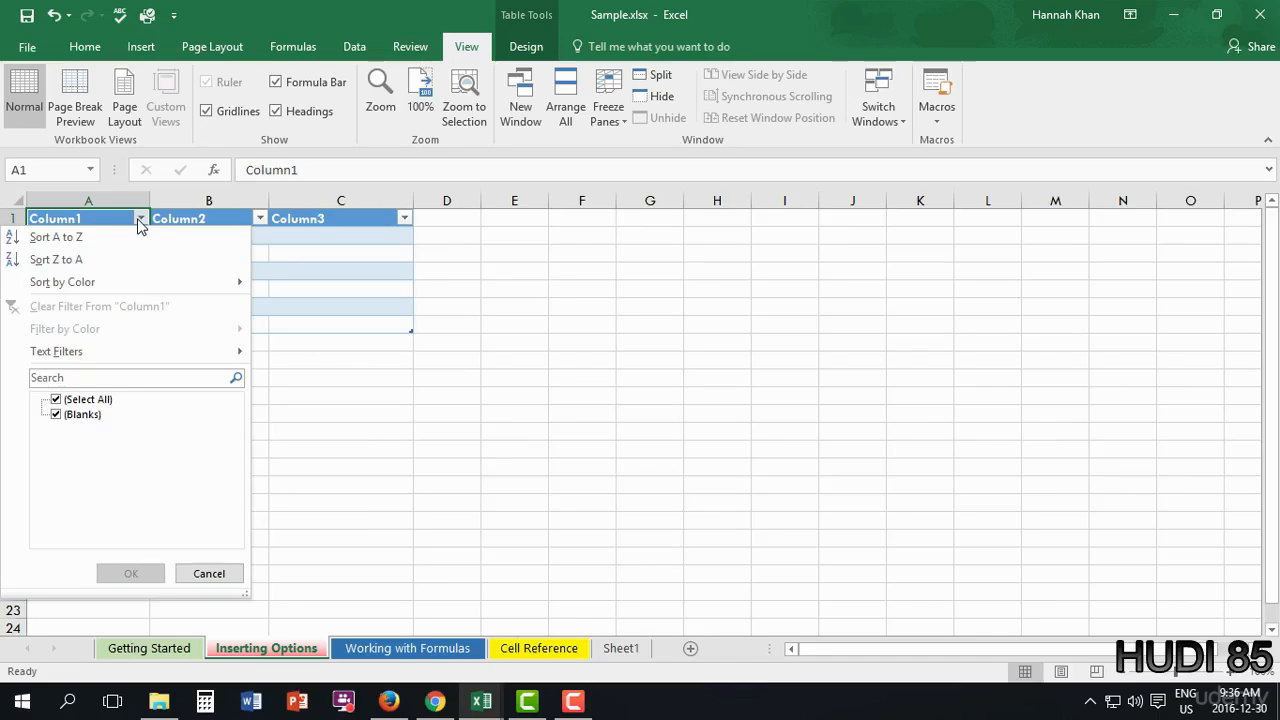
mouse_move(140, 355)
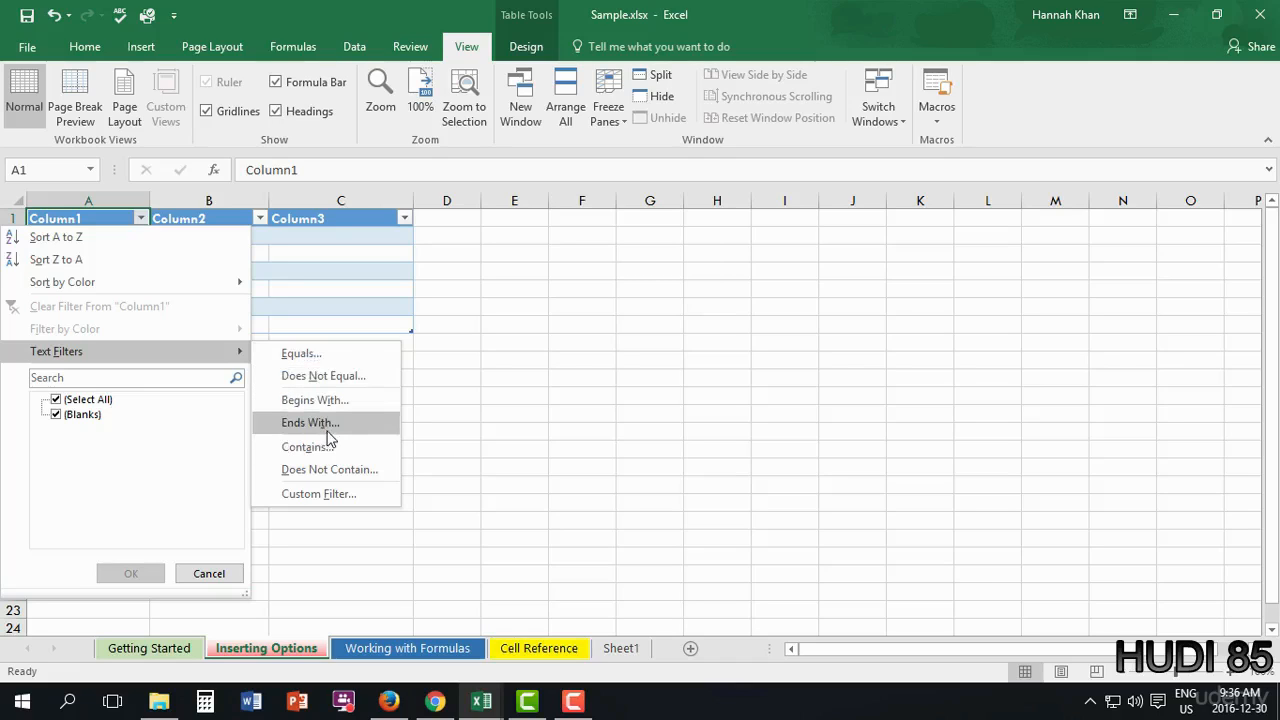
- Sort Column1 A to Z and rename its header to Data 1
click(95, 240)
double_click(105, 220)
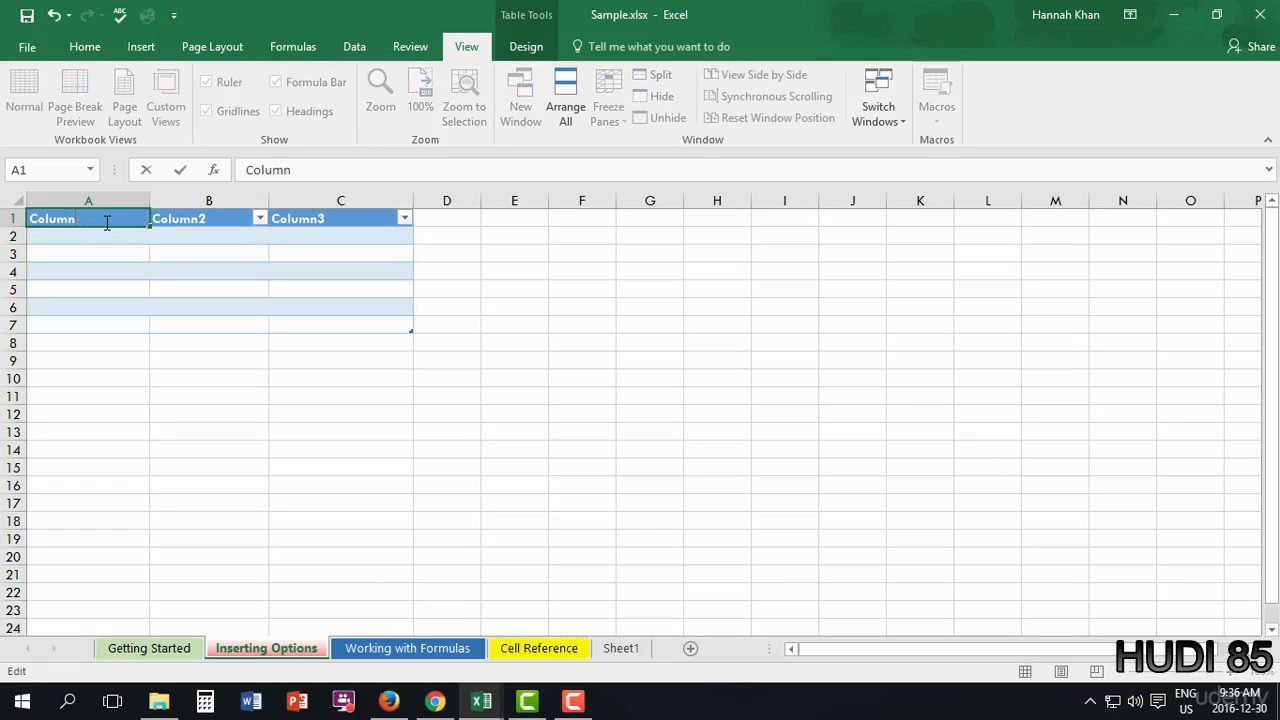
key(BackSpace)
key(BackSpace)
key(BackSpace)
key(BackSpace)
key(BackSpace)
key(BackSpace)
key(BackSpace)
key(BackSpace)
key(BackSpace)
text(Data)
double_click(187, 225)
- Rename the B1 and C1 headers to Data 2 and Data 3
double_click(198, 220)
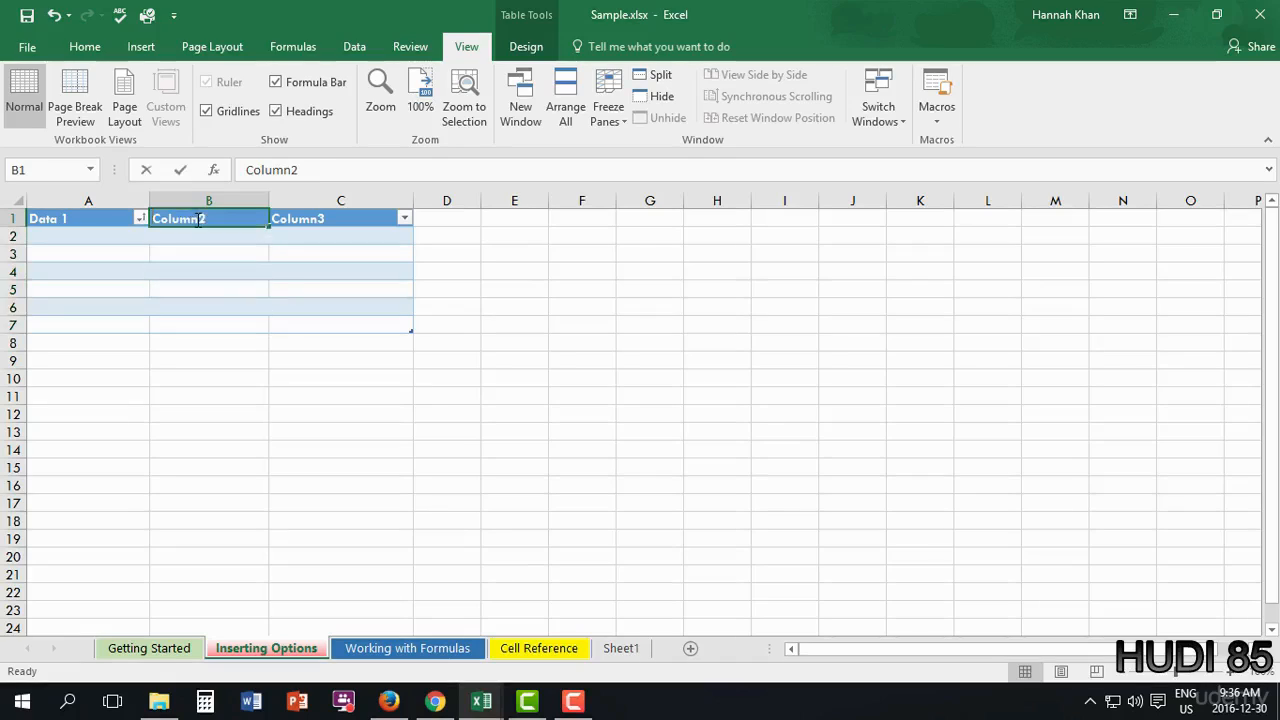
key(BackSpace)
key(BackSpace)
key(BackSpace)
key(BackSpace)
key(BackSpace)
key(BackSpace)
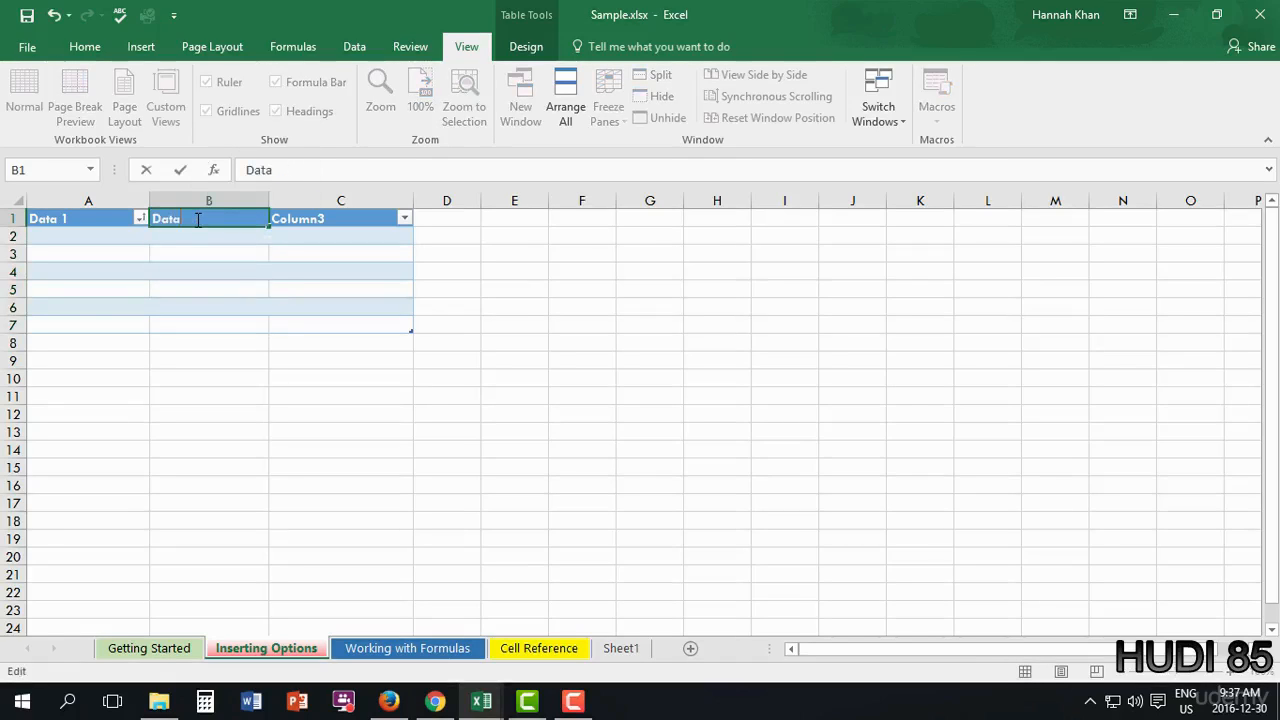
double_click(320, 218)
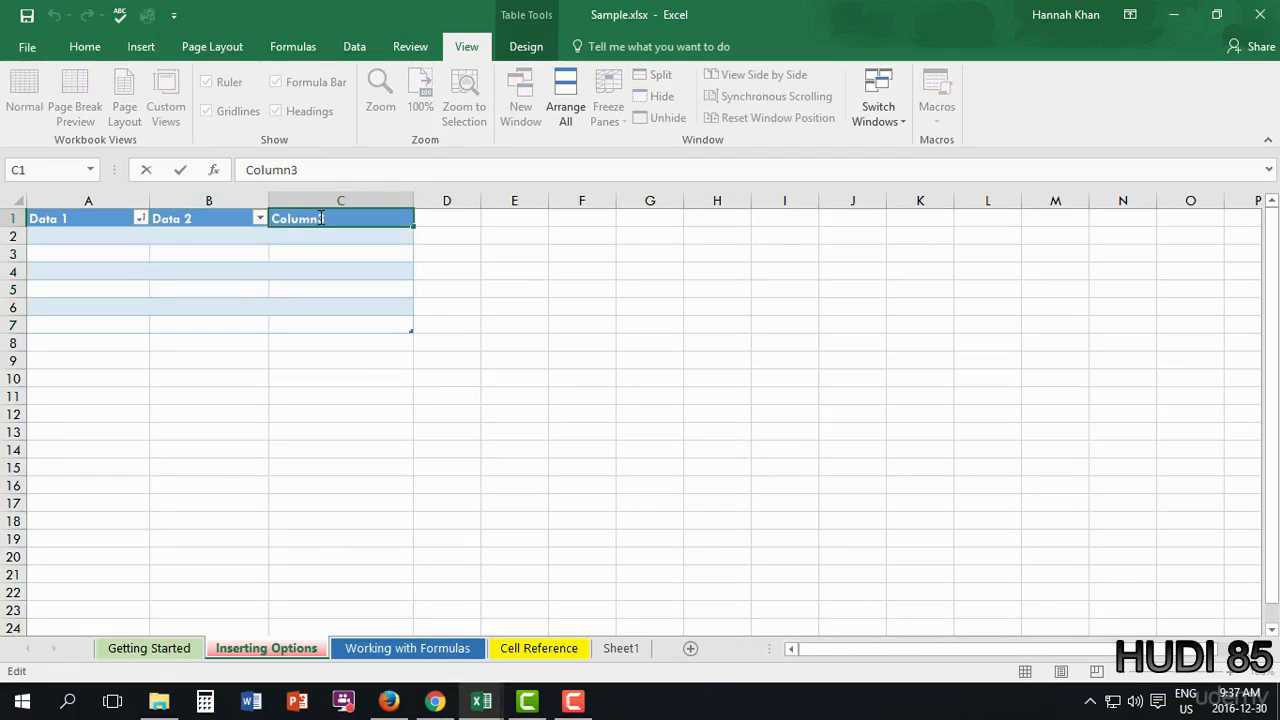
text(Data)
click(320, 218)
key(BackSpace)
key(BackSpace)
key(BackSpace)
key(BackSpace)
key(BackSpace)
key(BackSpace)
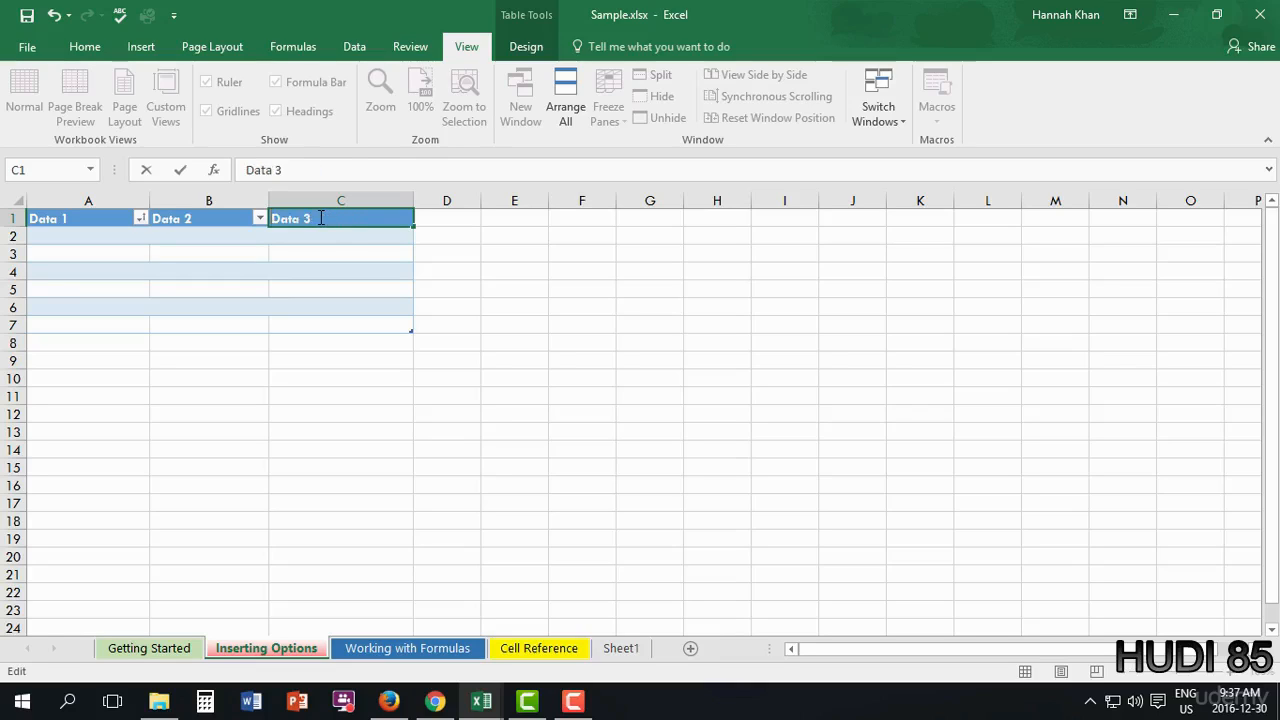
click(544, 301)
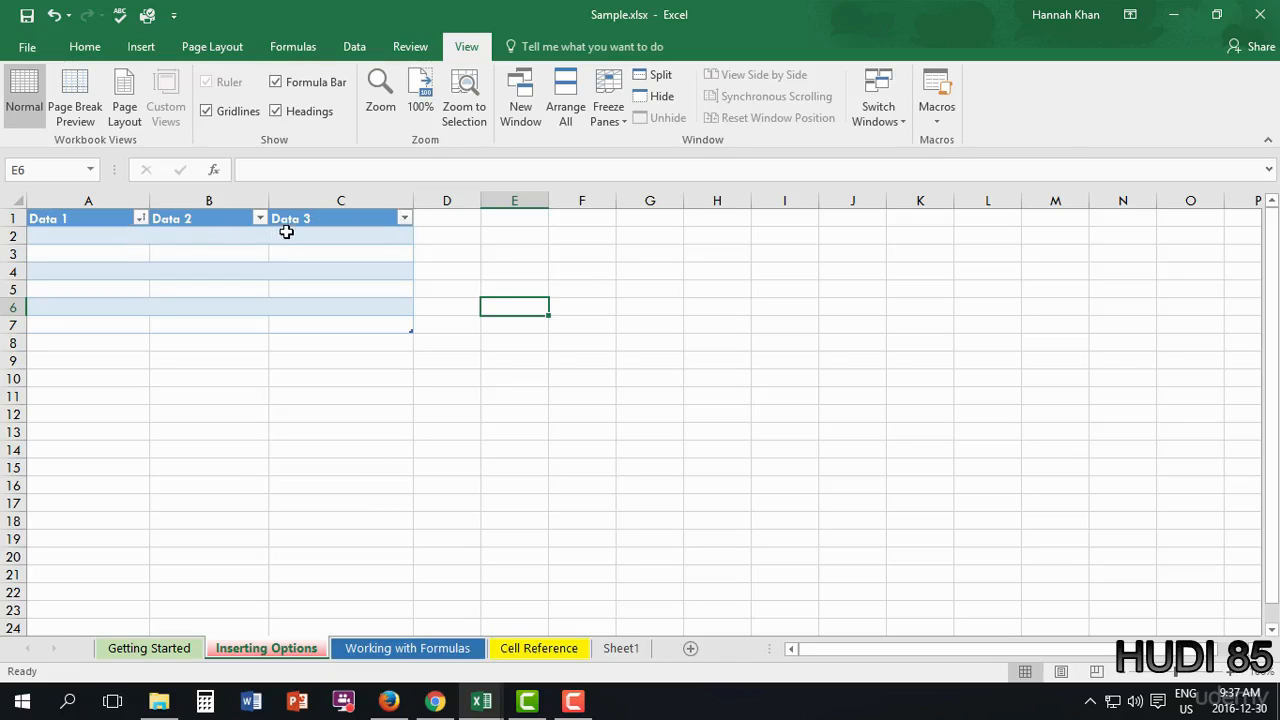
- Enter 10% in cell A2 under the Data 1 header
click(99, 238)
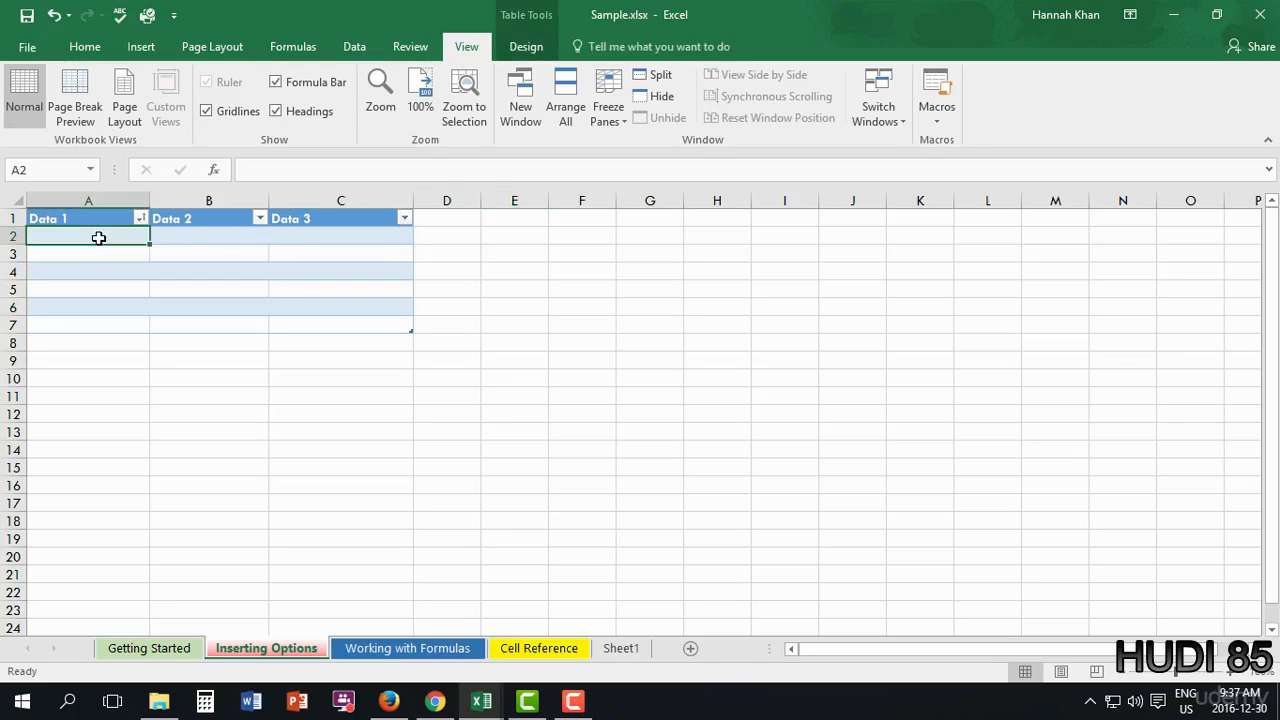
text(10)
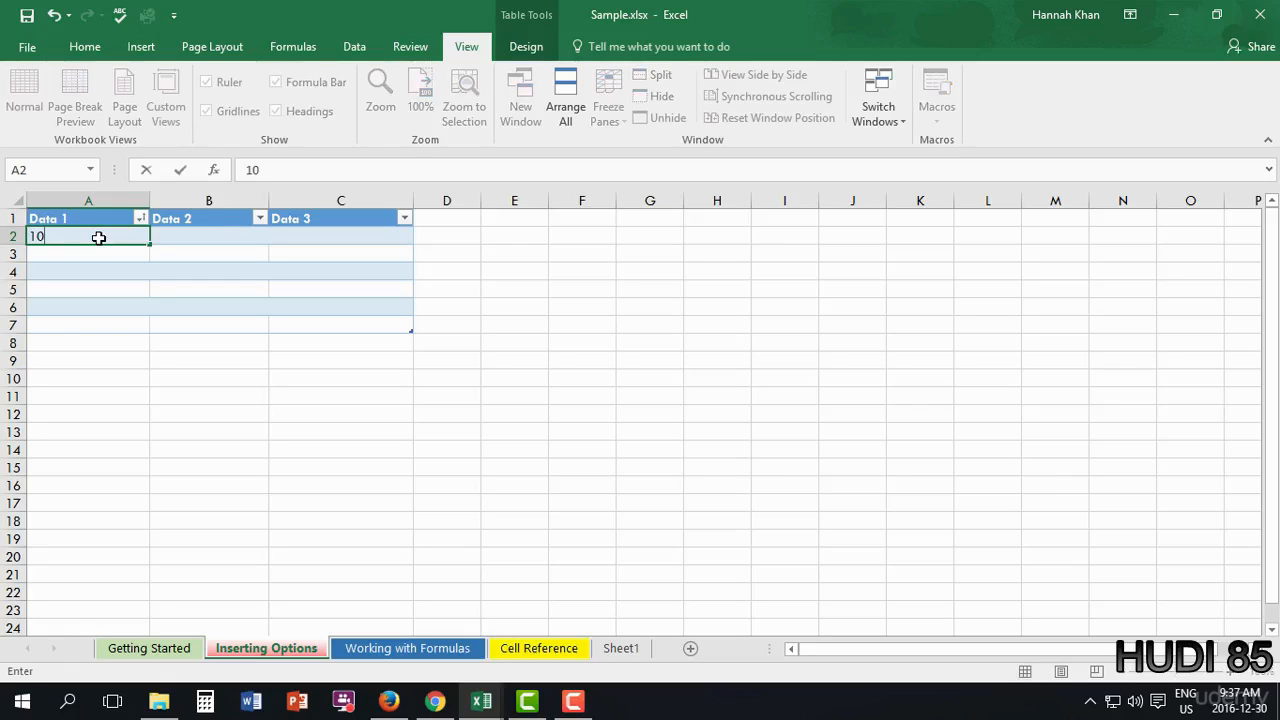
text(%)
click(168, 236)
click(331, 248)
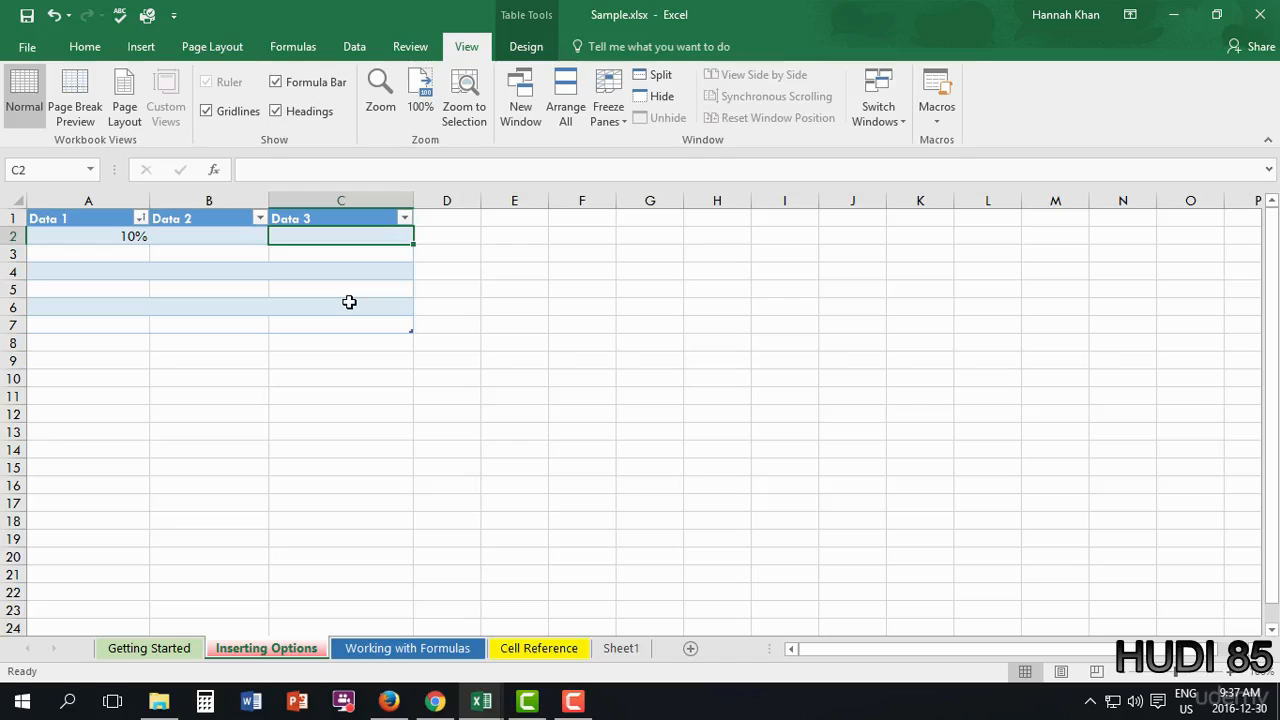
- Review the table's Resize Table and Export options on the Design tab without changing anything
click(526, 47)
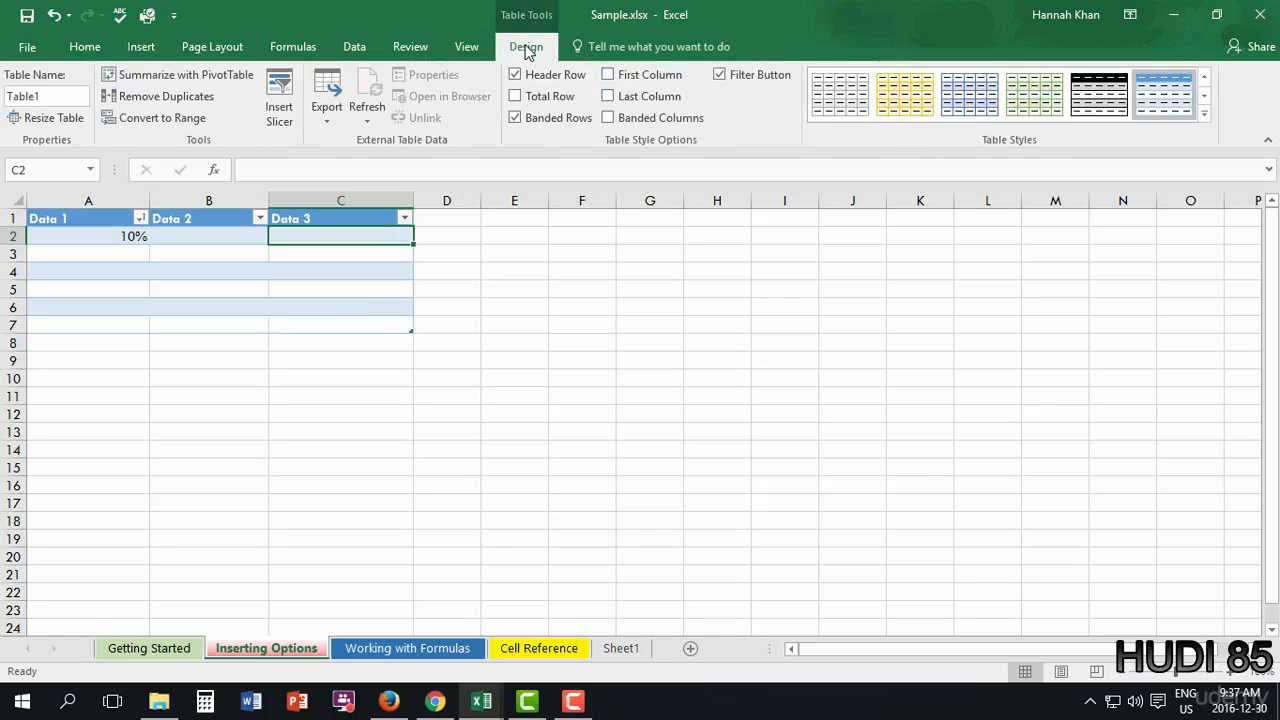
scroll(57, 135, up, 4)
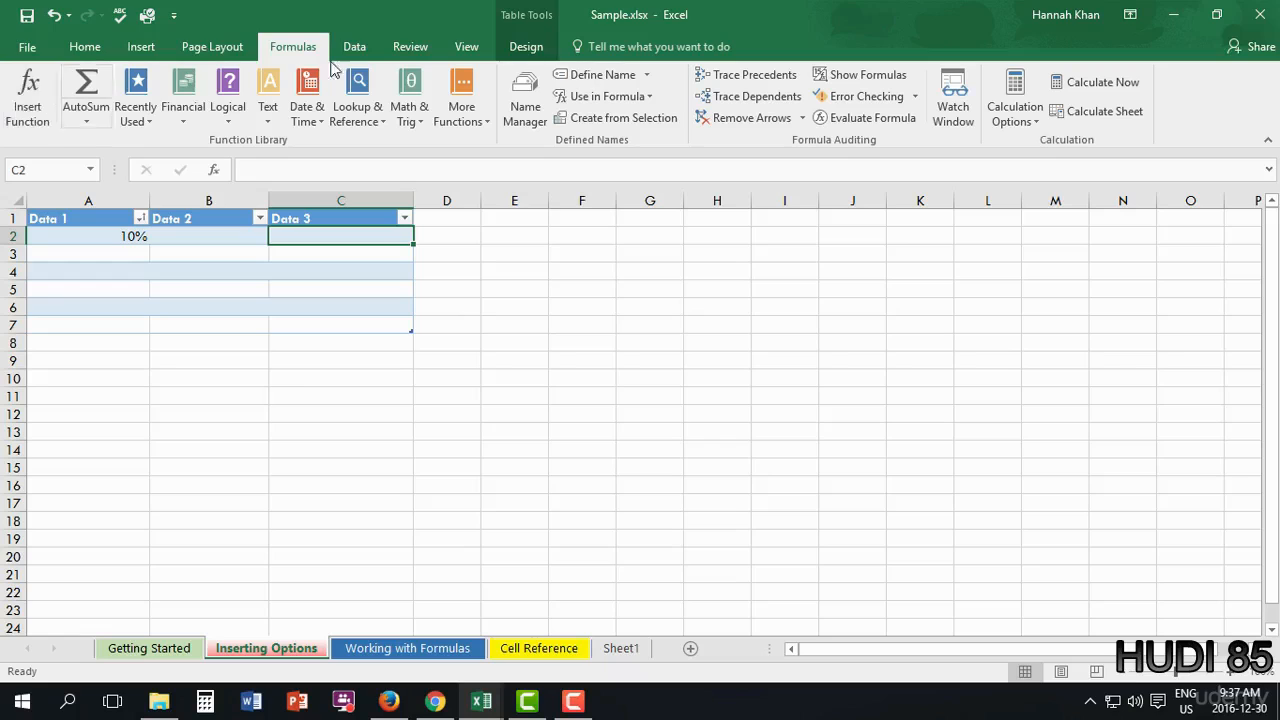
click(528, 47)
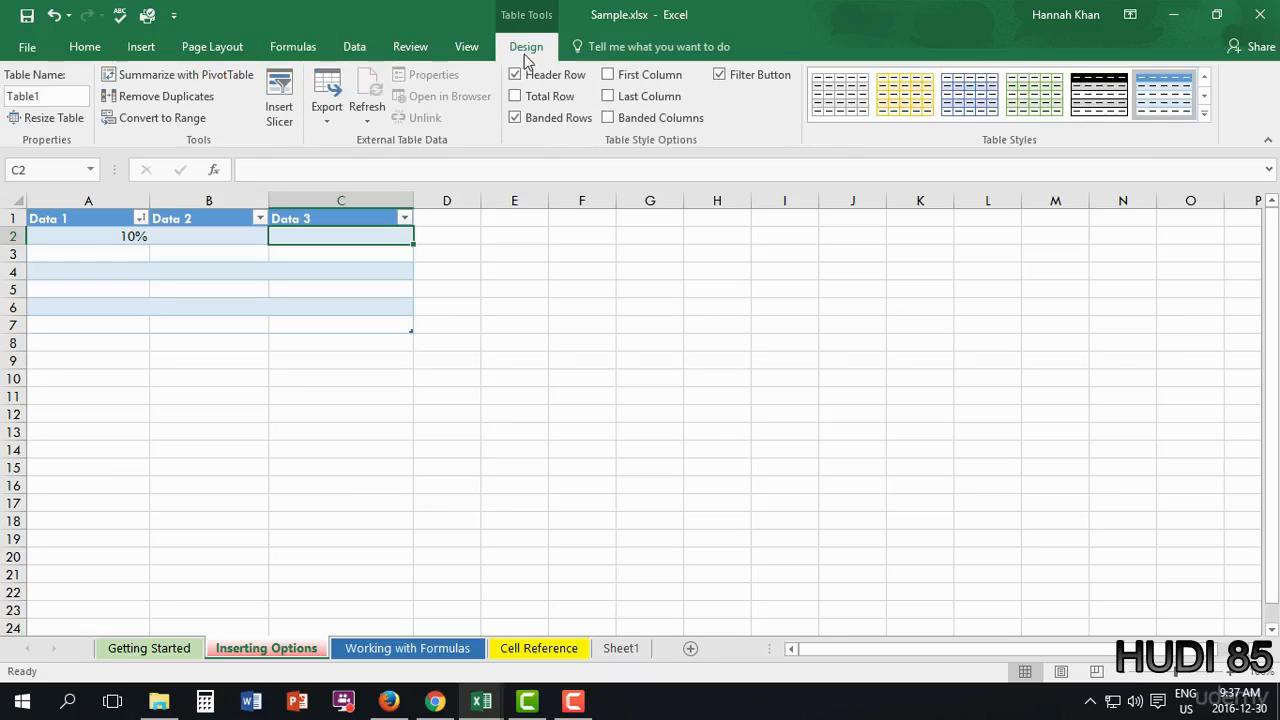
click(58, 119)
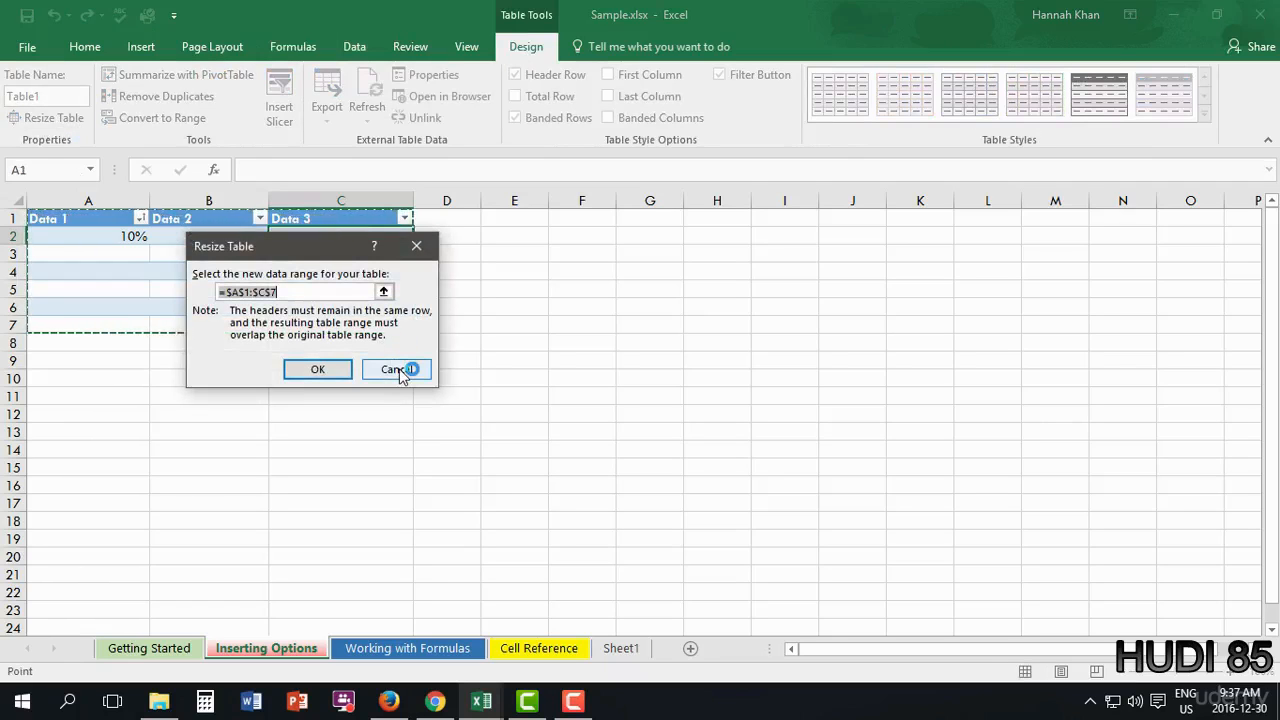
click(418, 246)
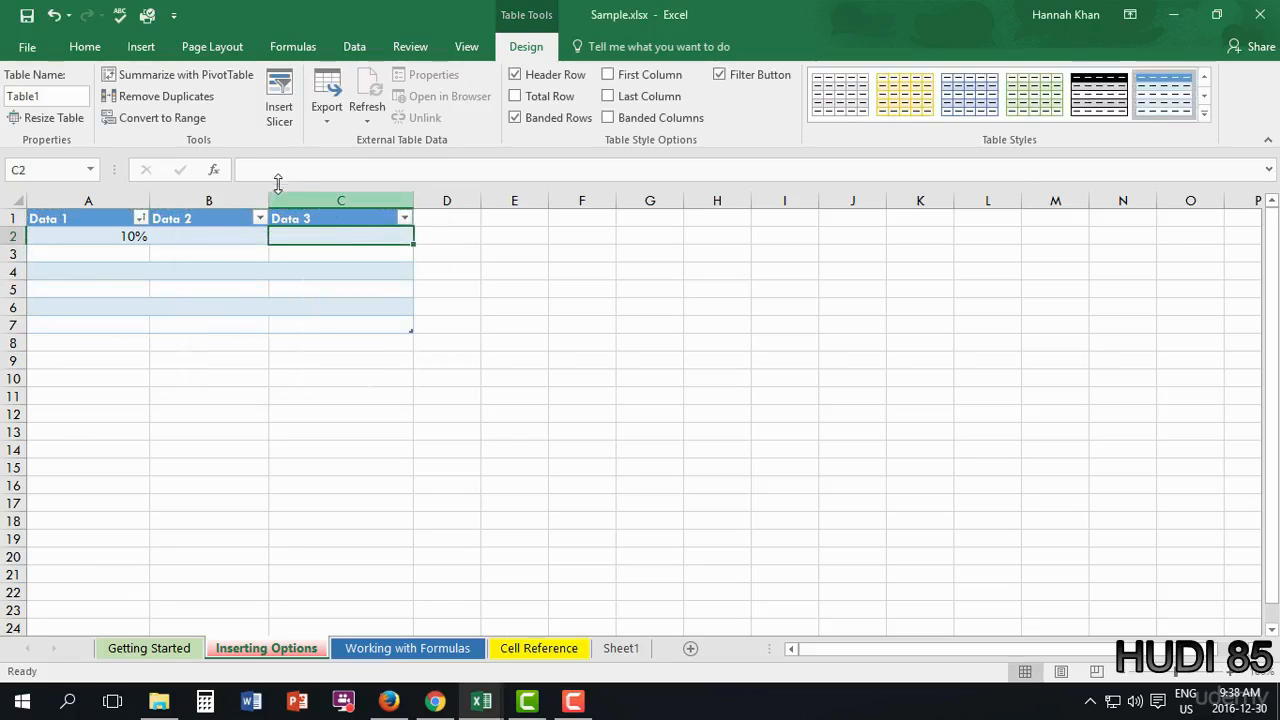
click(333, 121)
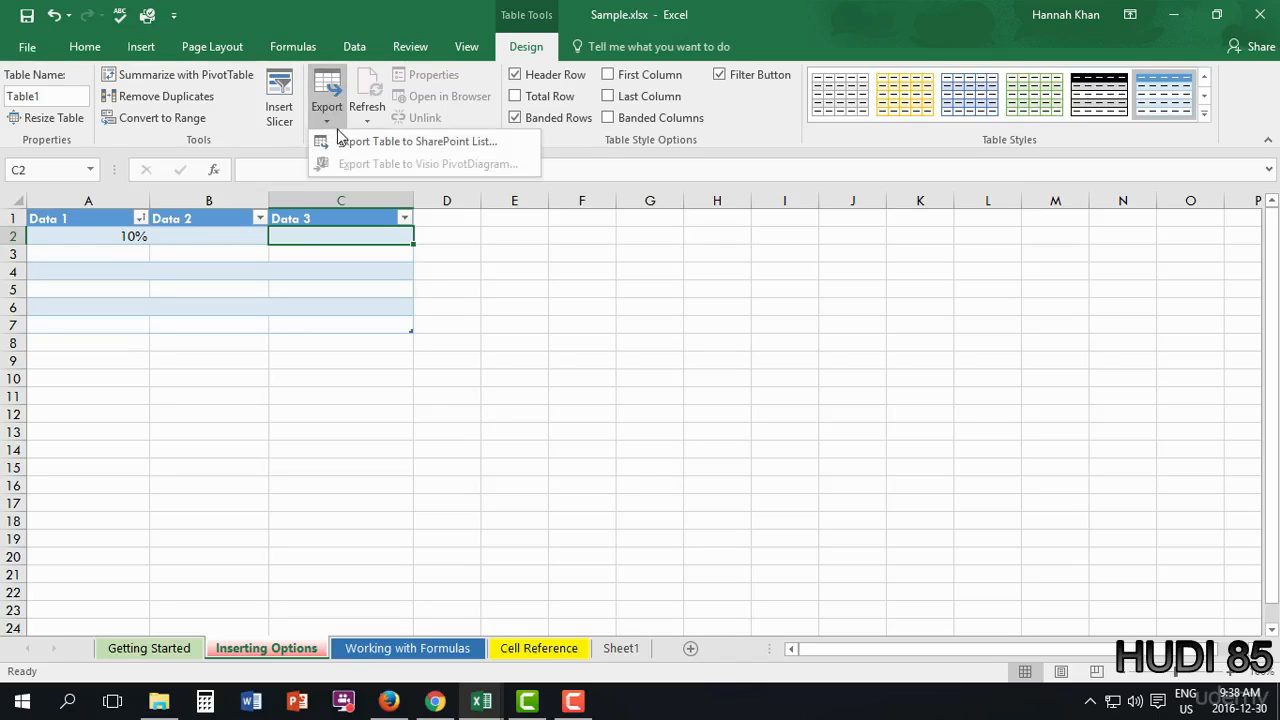
click(566, 364)
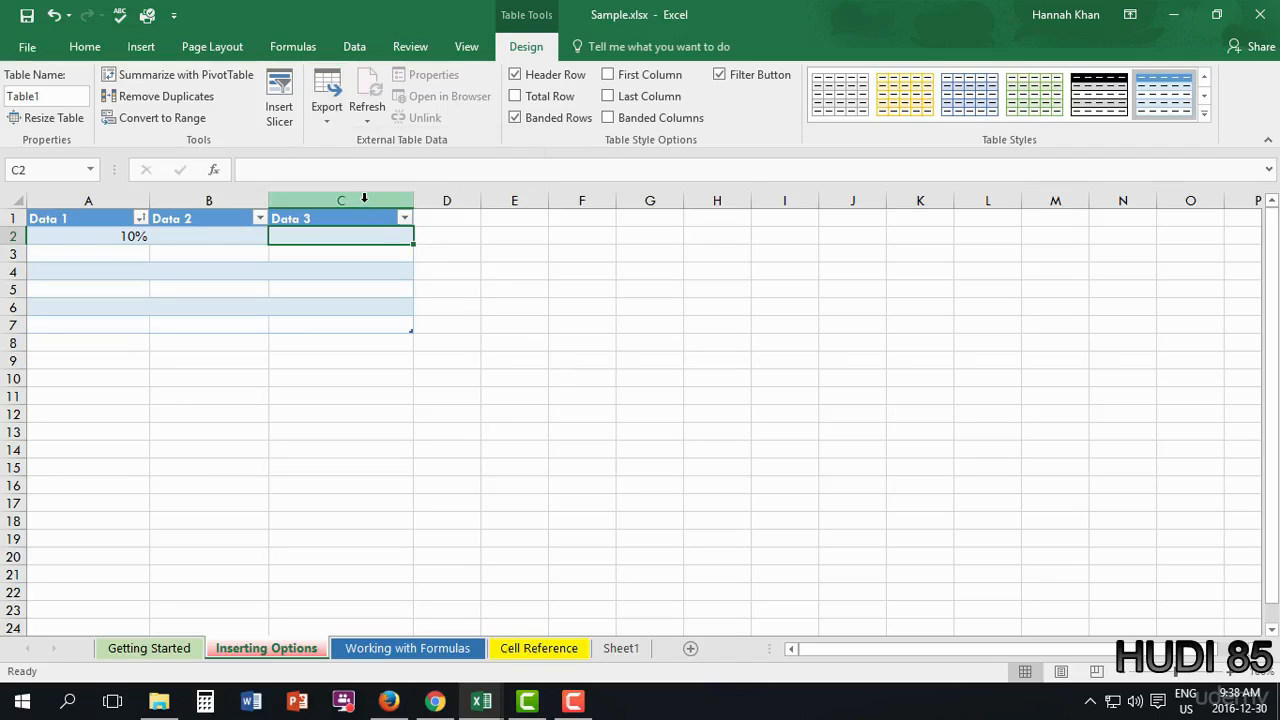
- Add a Total row to the table, keeping the header row and banded rows on
click(516, 76)
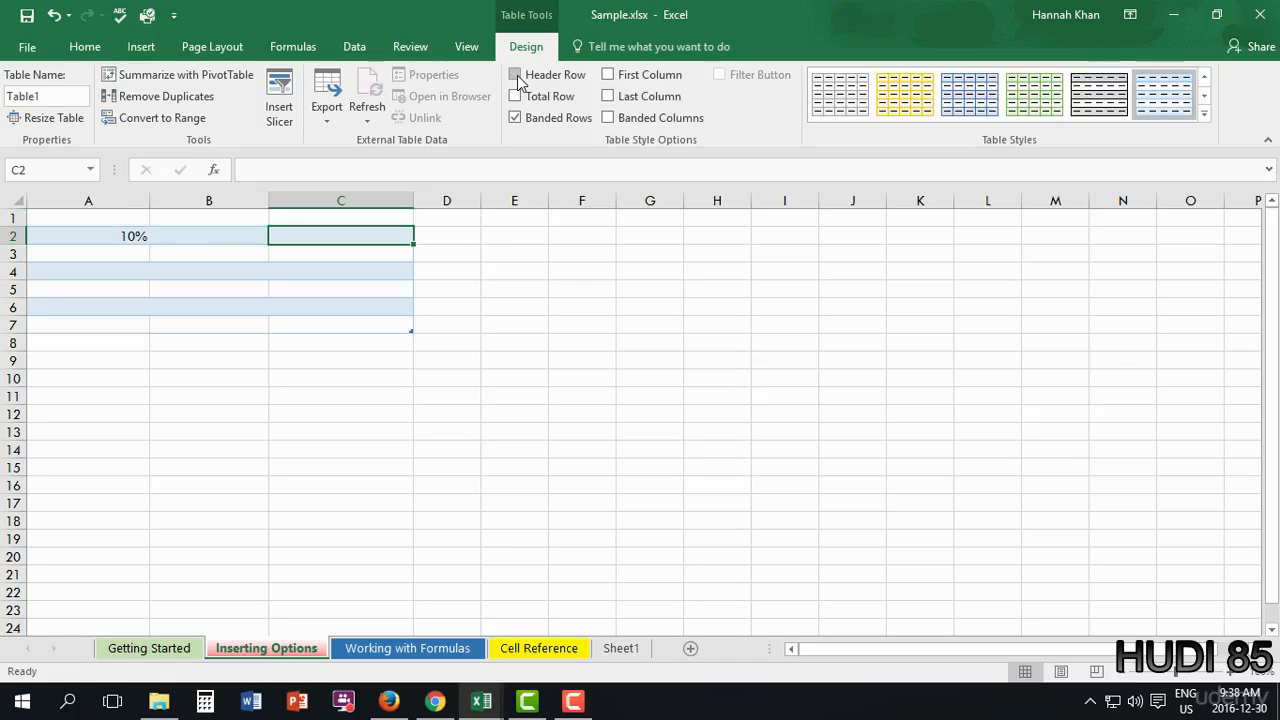
click(516, 76)
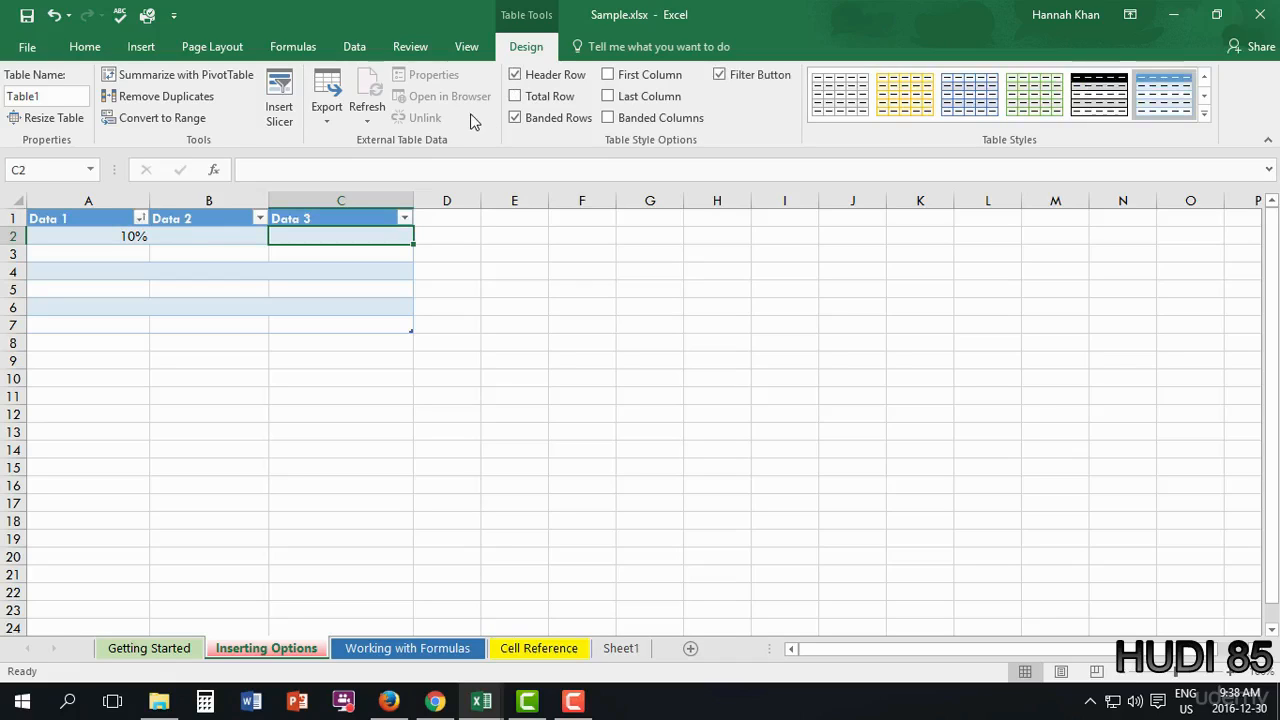
click(515, 118)
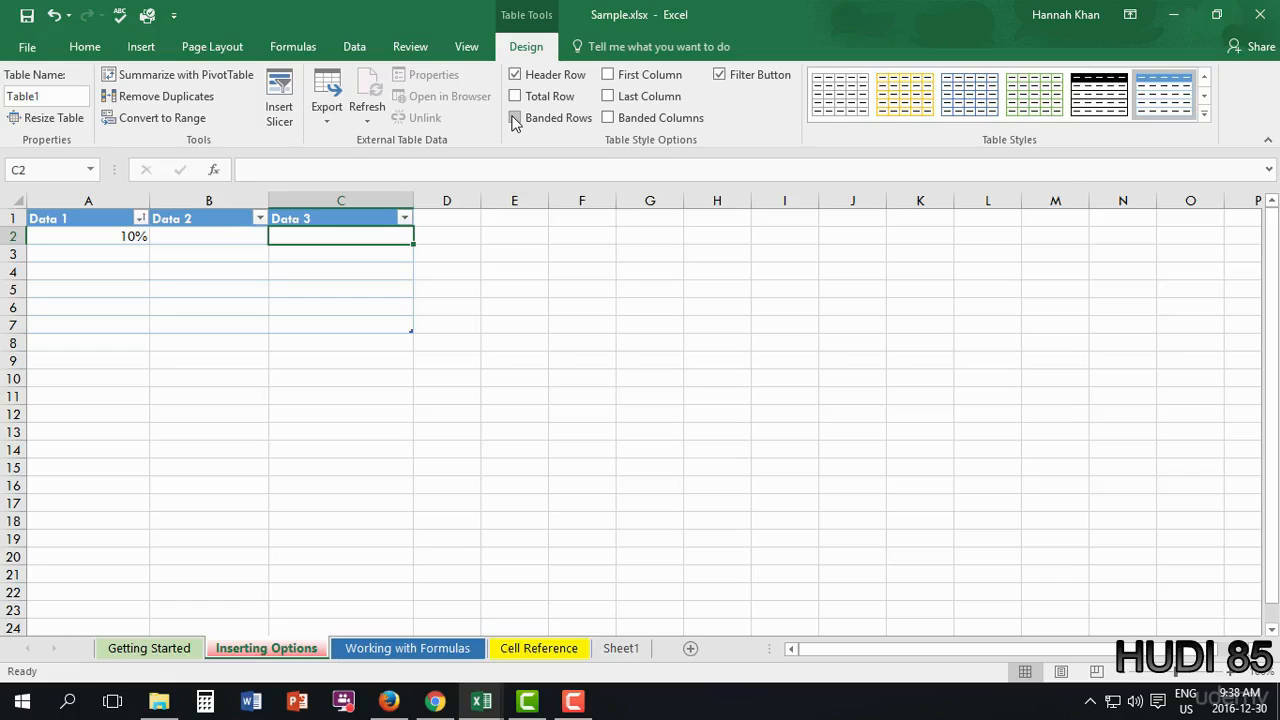
click(515, 118)
click(515, 96)
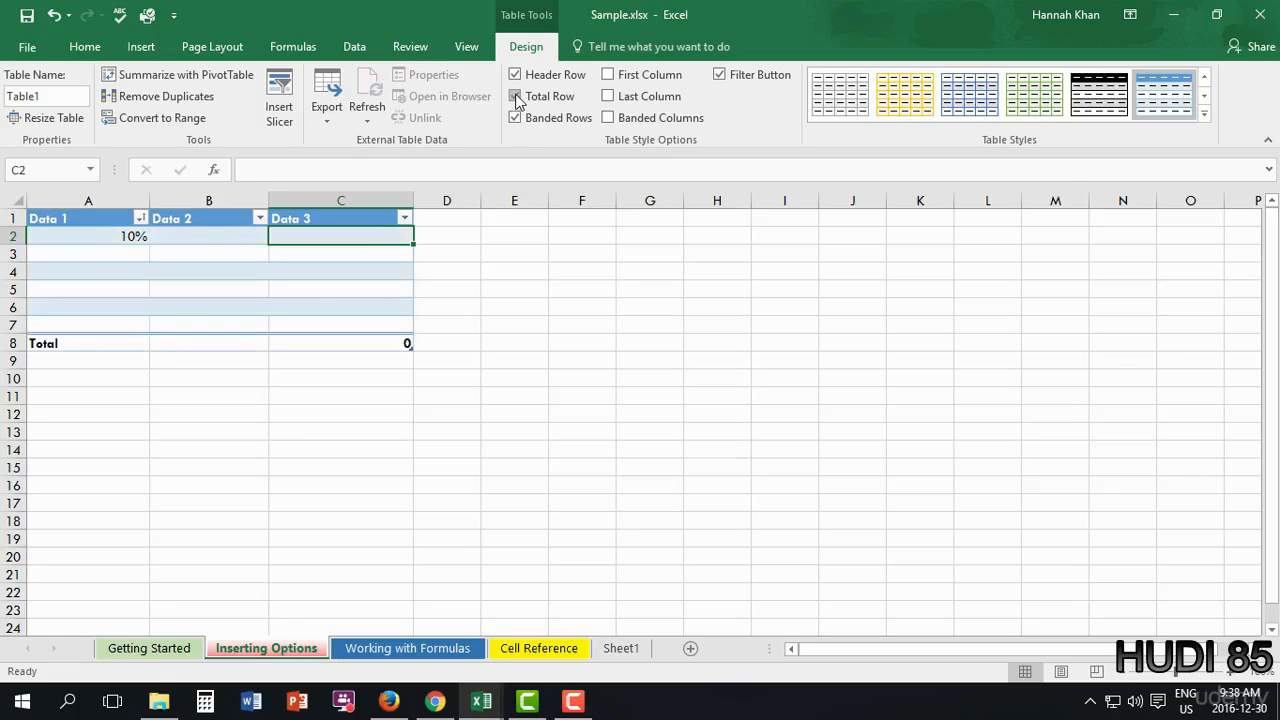
- Bold the first column and turn off last column, banded columns and filter buttons
click(607, 75)
click(608, 118)
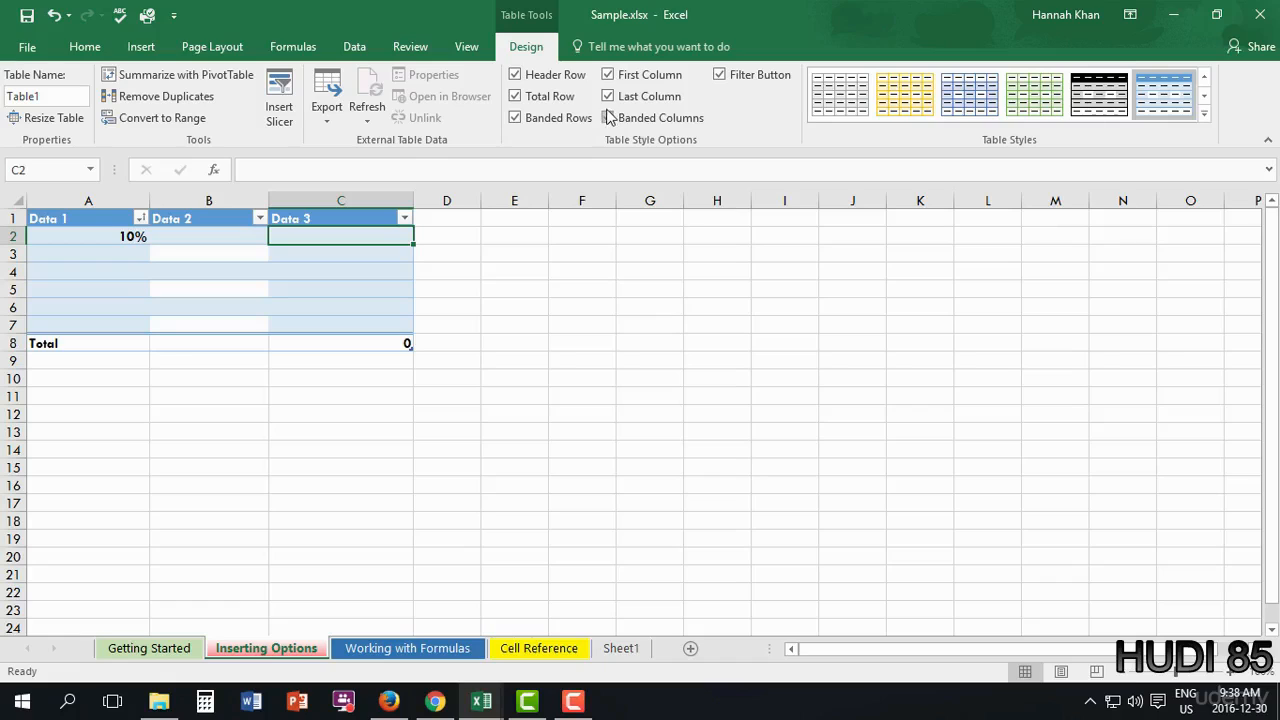
click(607, 96)
click(608, 118)
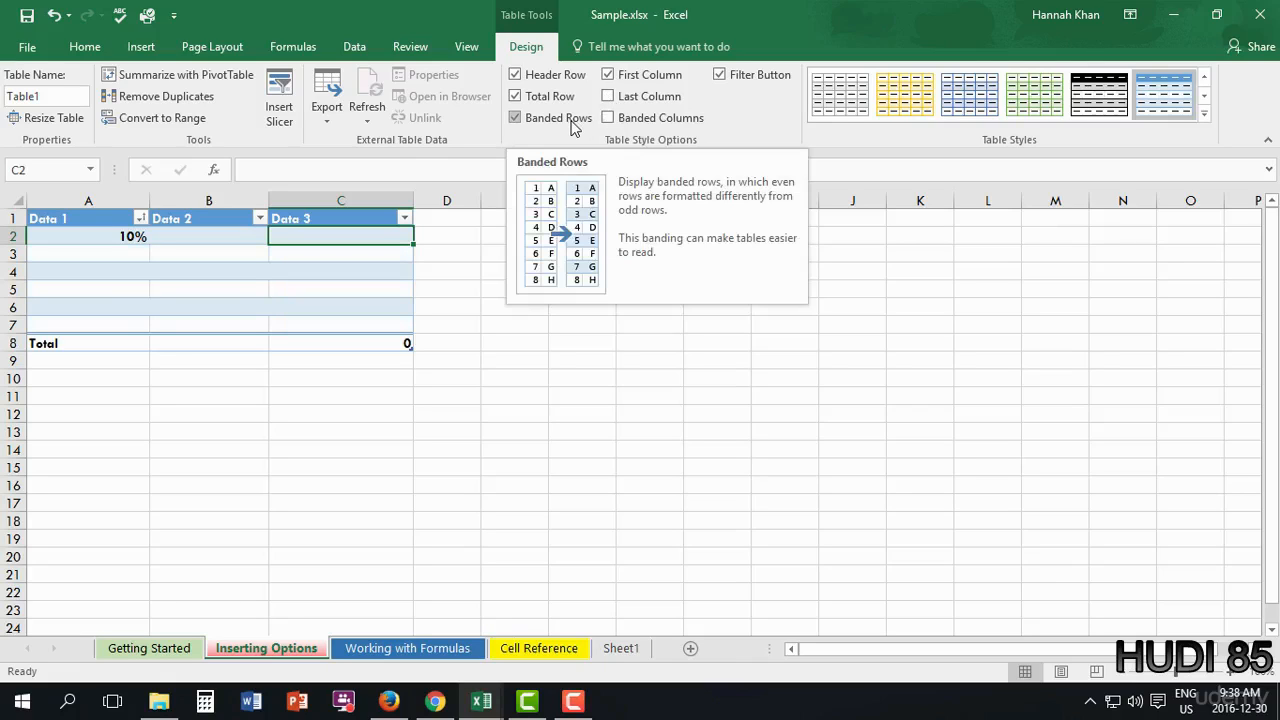
click(718, 78)
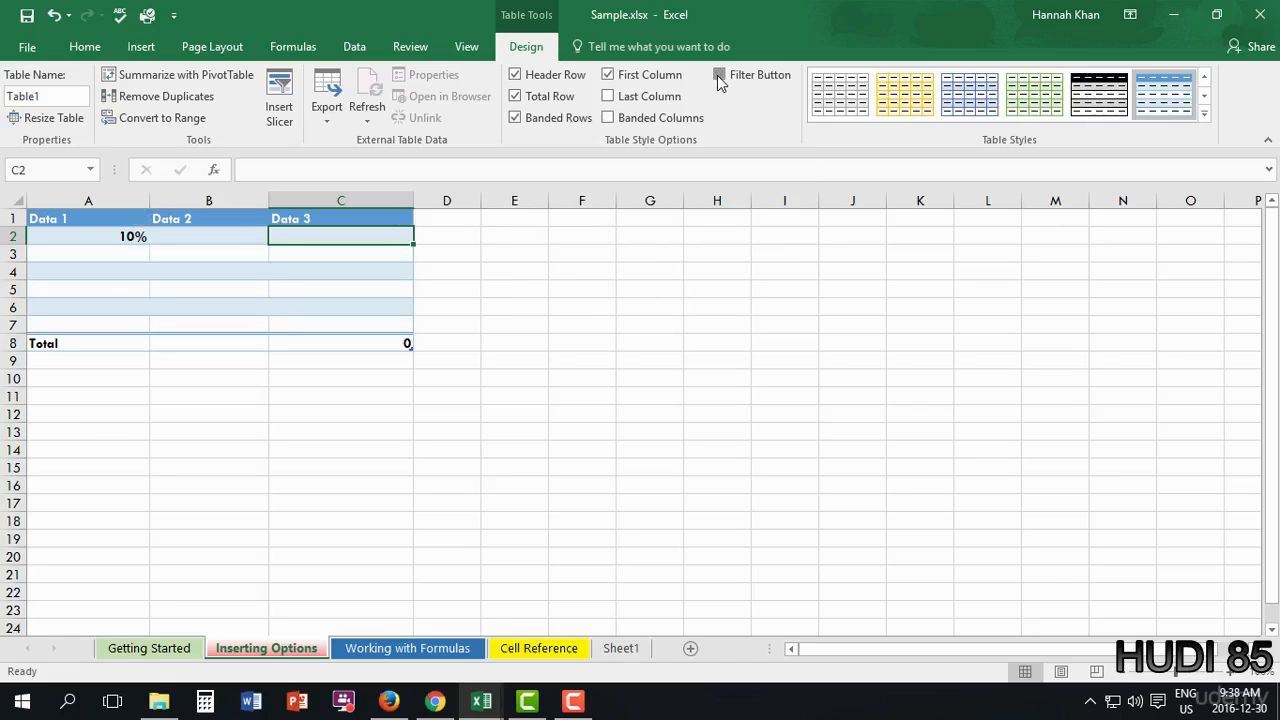
click(718, 78)
click(718, 78)
- Apply the blue Medium table style that shades the first column solid blue
click(1204, 113)
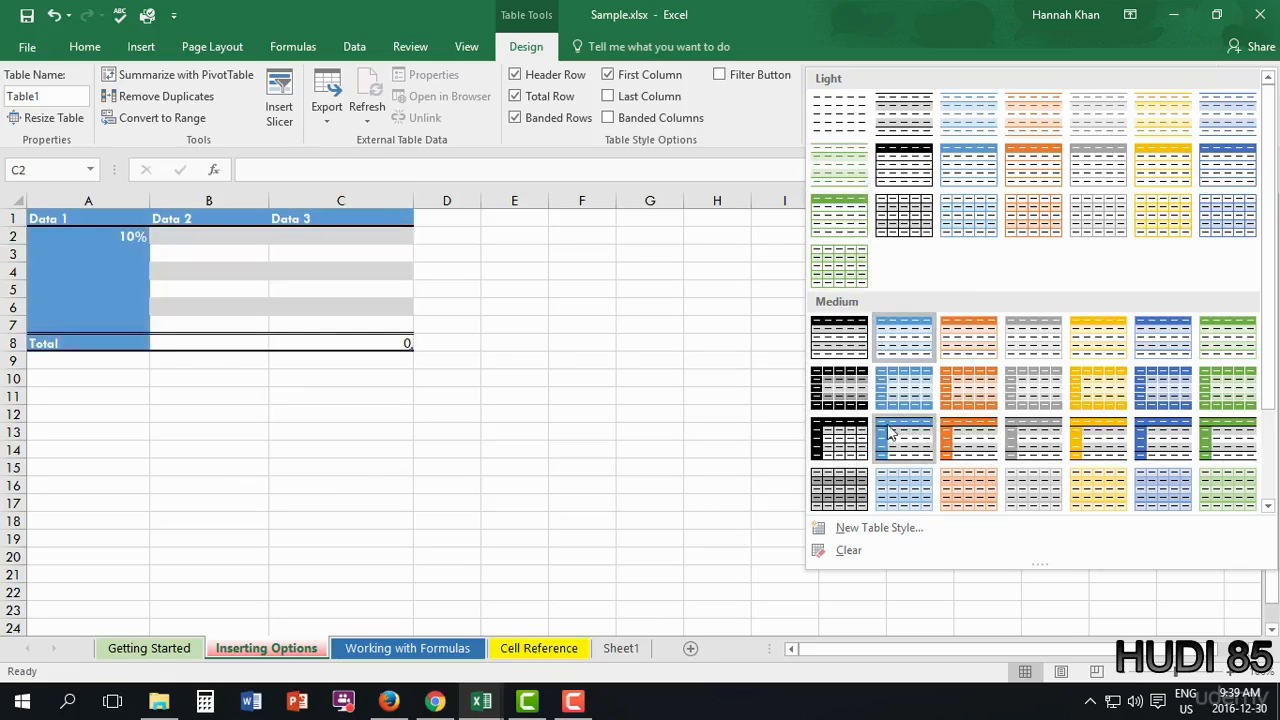
click(890, 432)
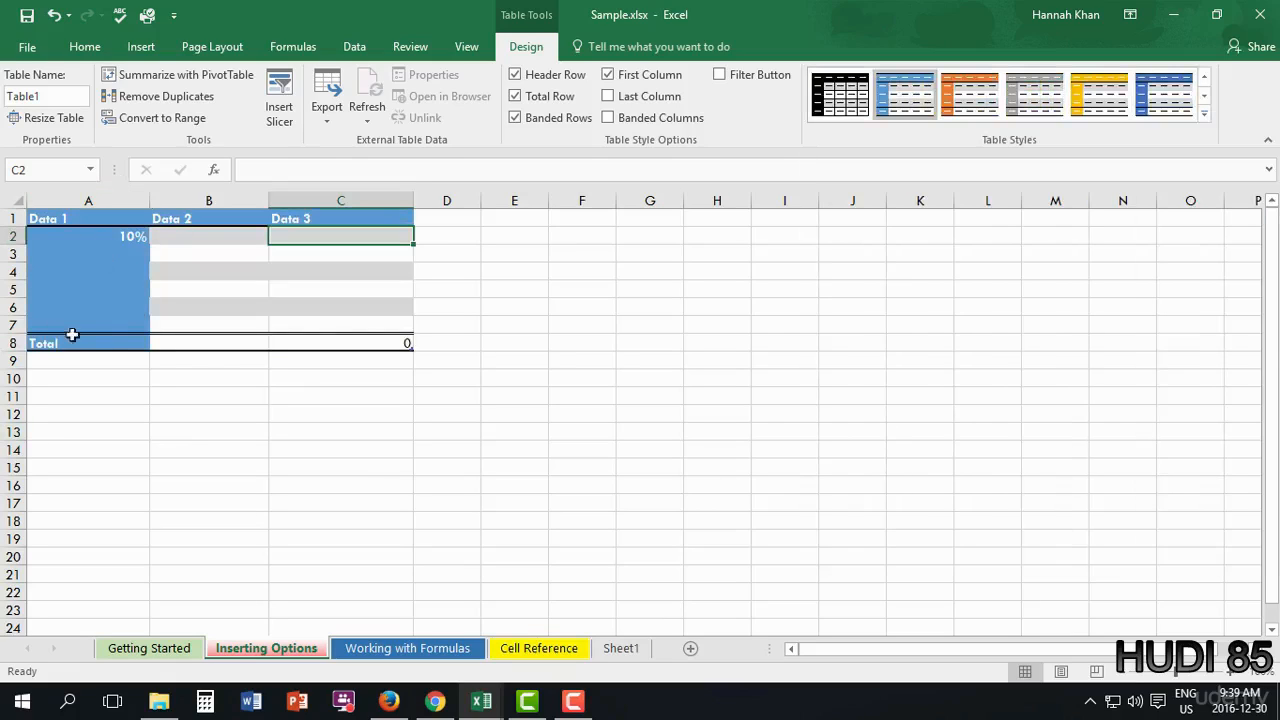
click(134, 235)
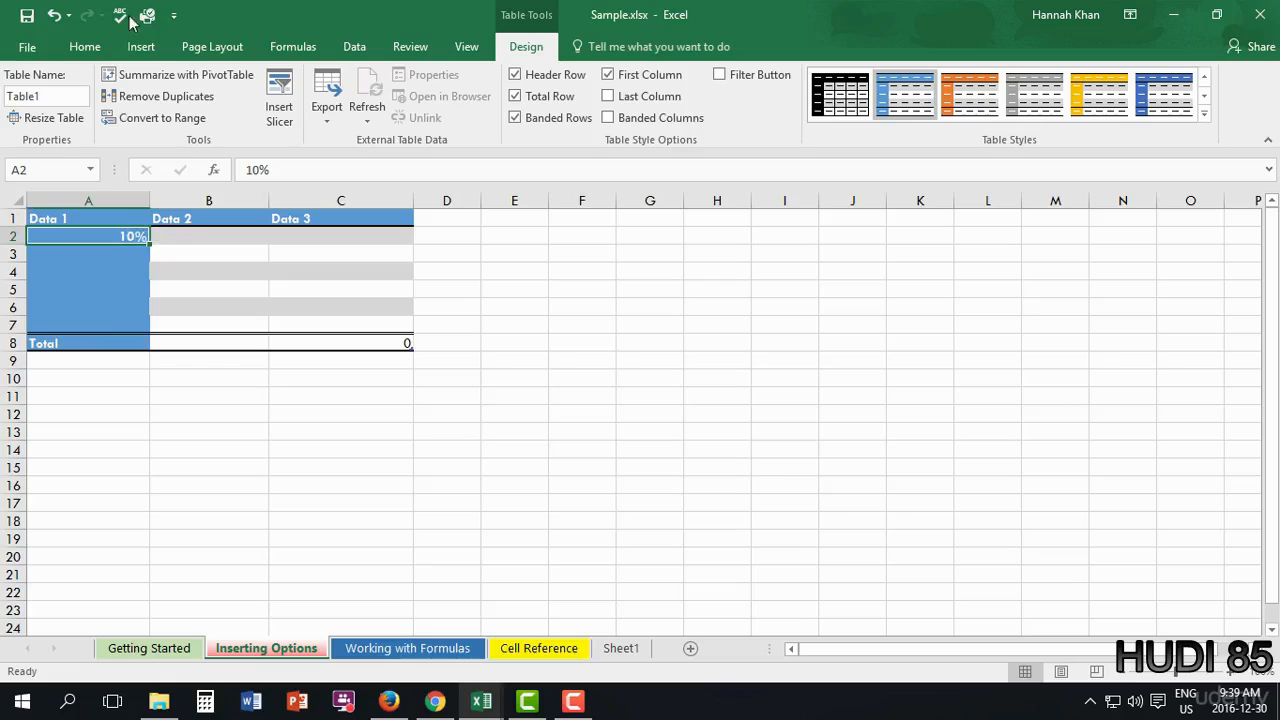
- Centre the 10% horizontally in A2, undoing a trial counterclockwise rotation
click(86, 47)
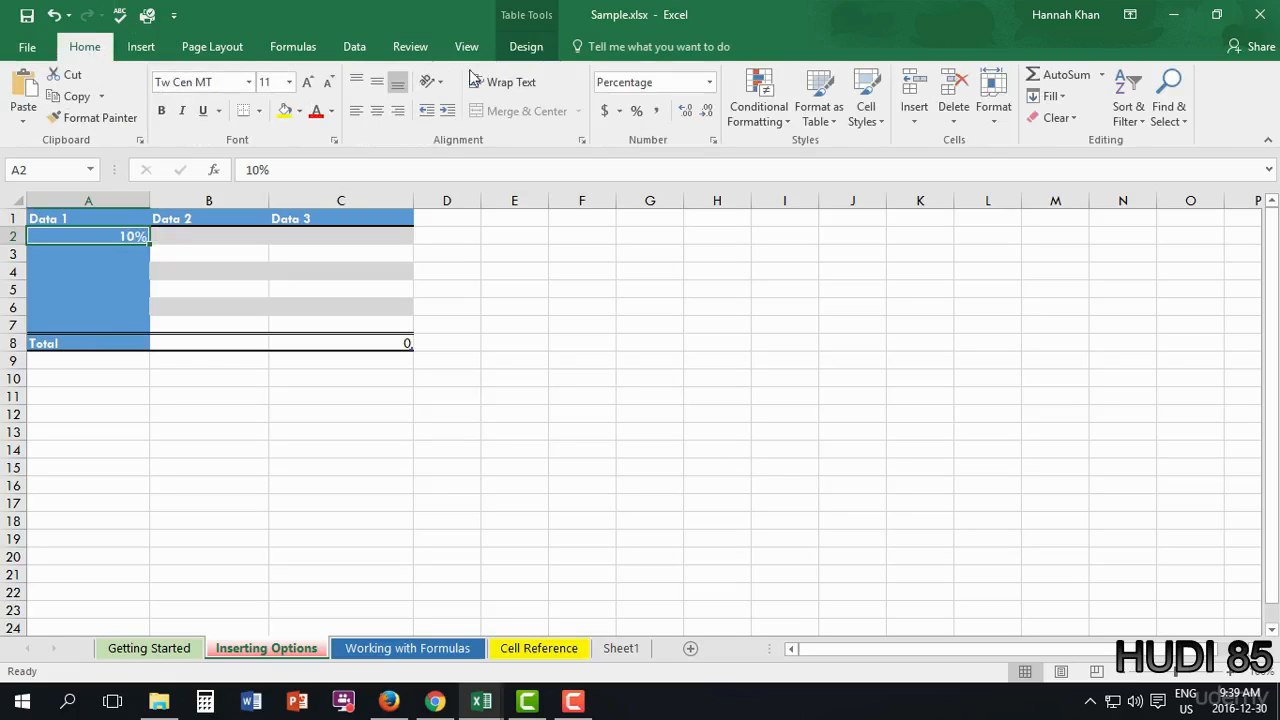
click(432, 81)
click(455, 106)
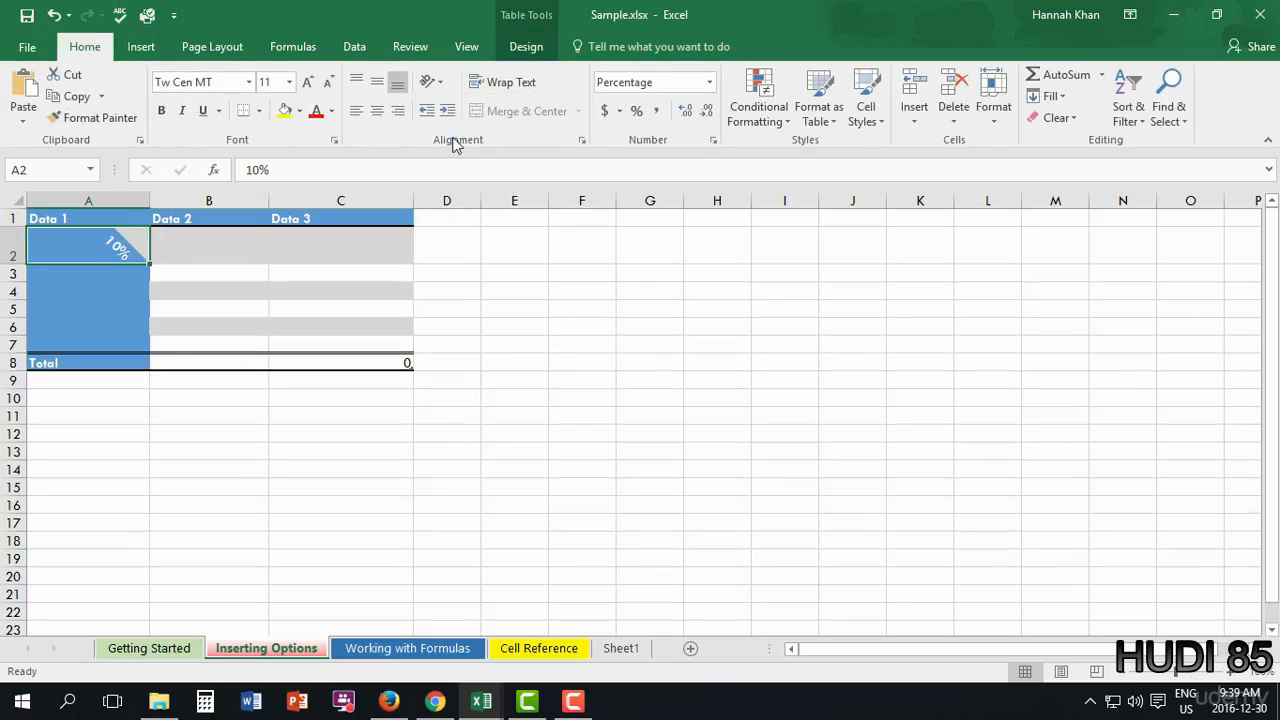
key(ctrl+z)
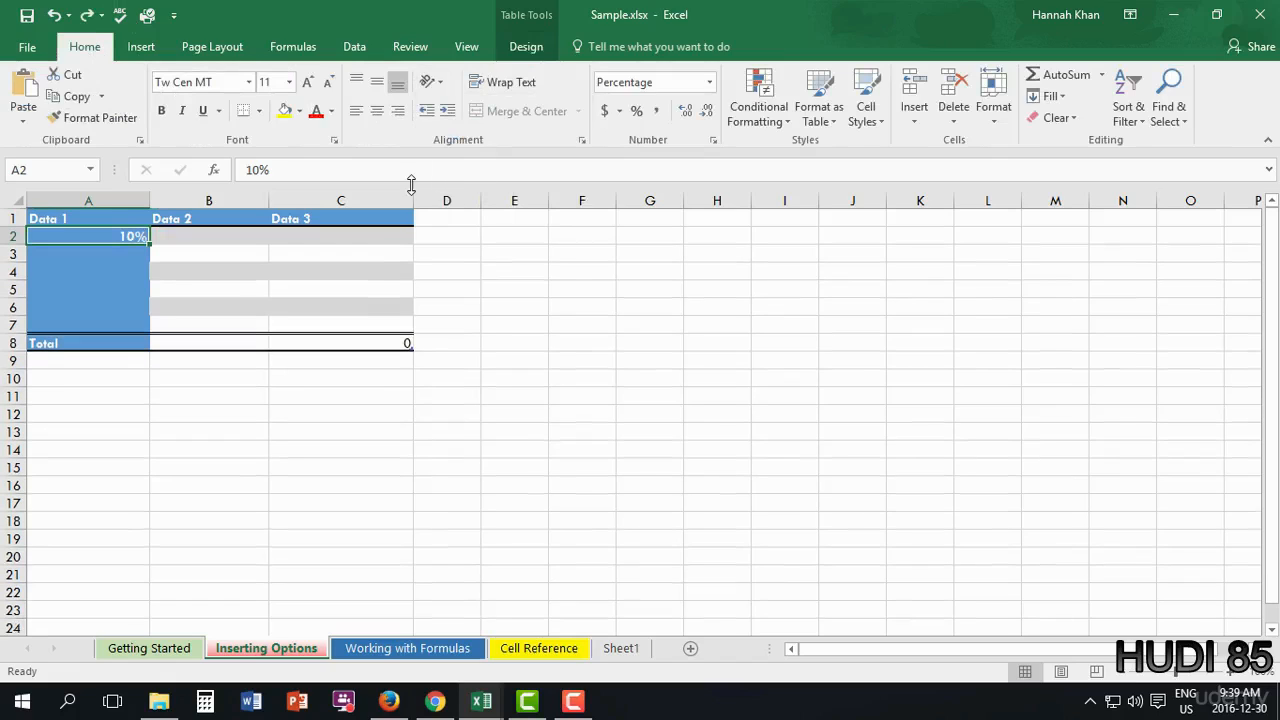
click(377, 82)
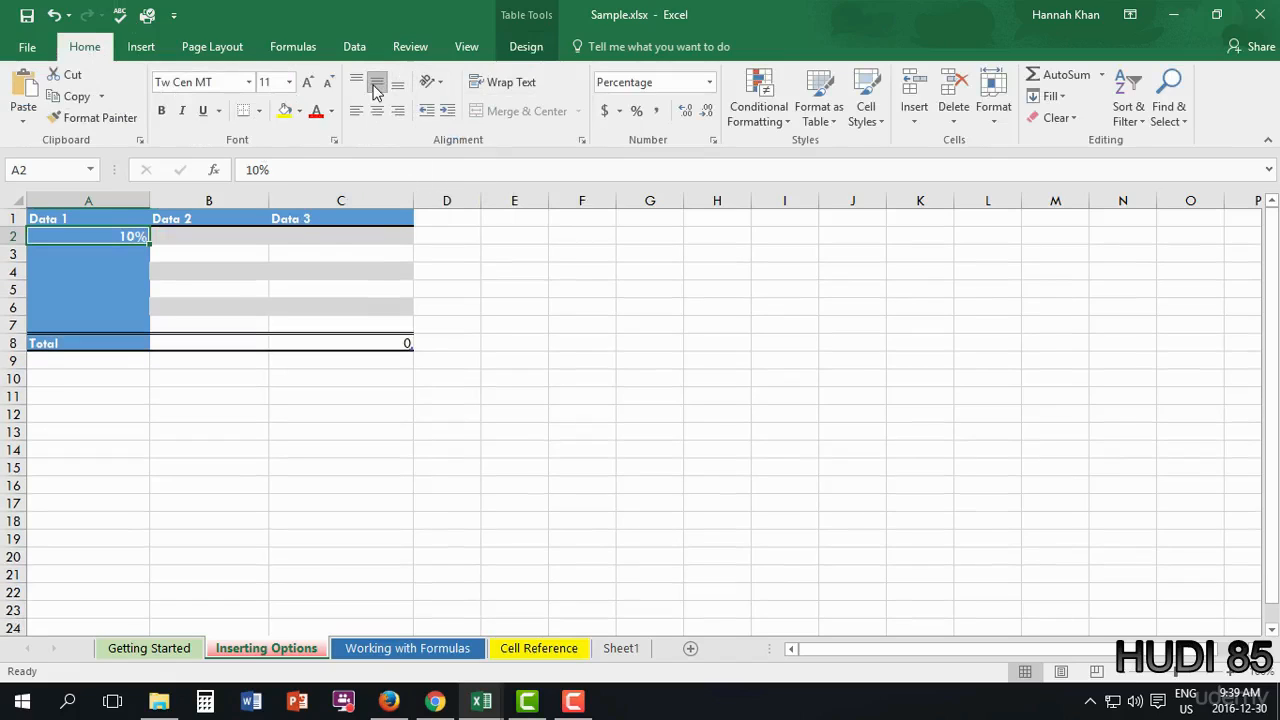
click(376, 111)
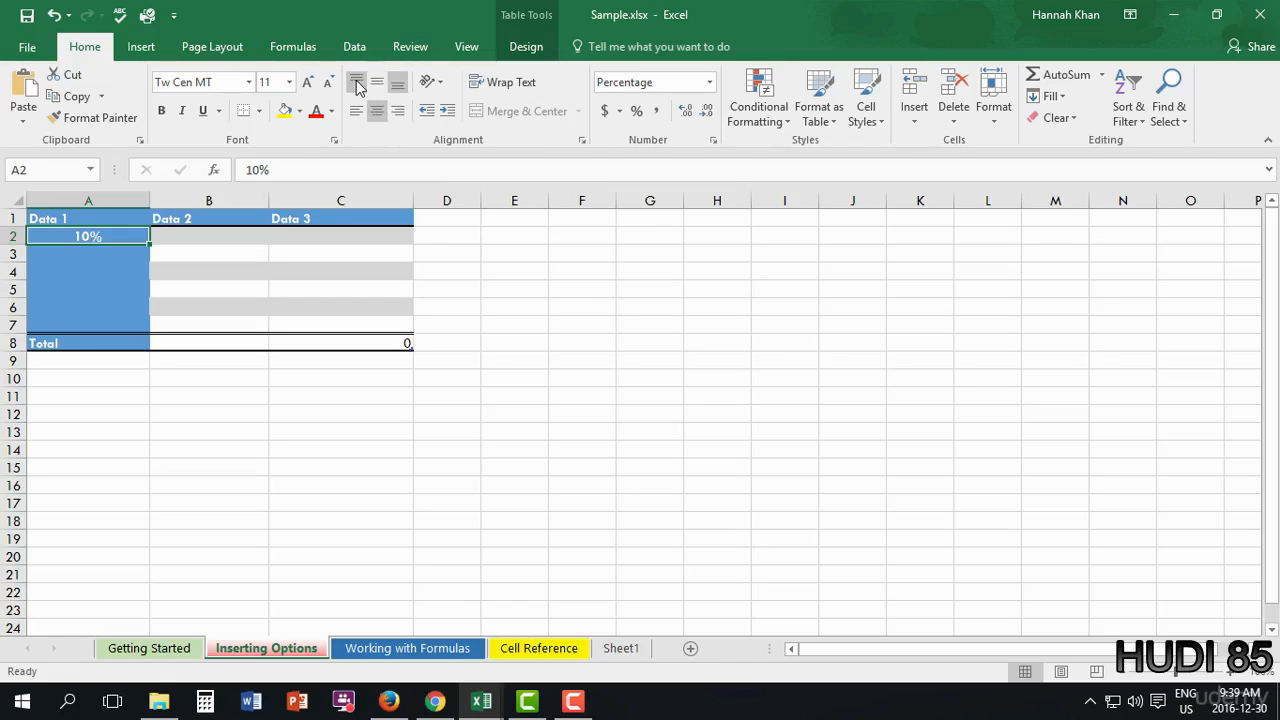
click(357, 82)
click(397, 82)
drag(107, 238, 114, 328)
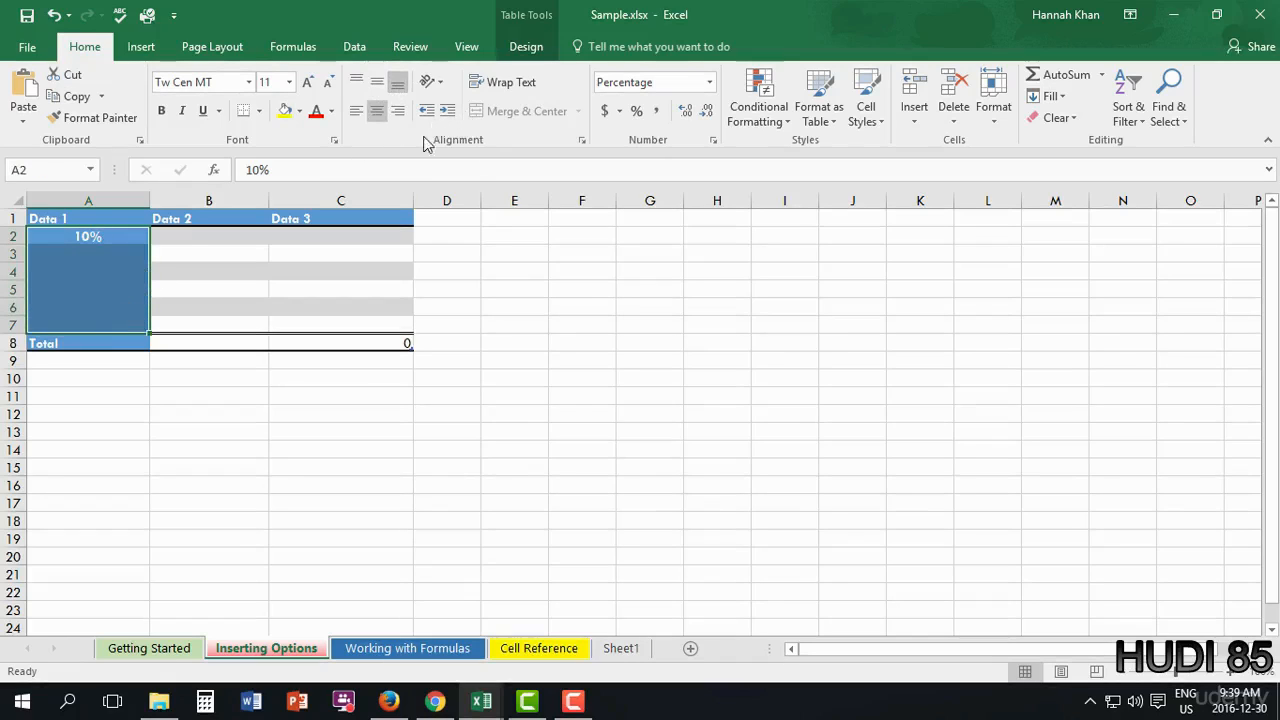
click(524, 47)
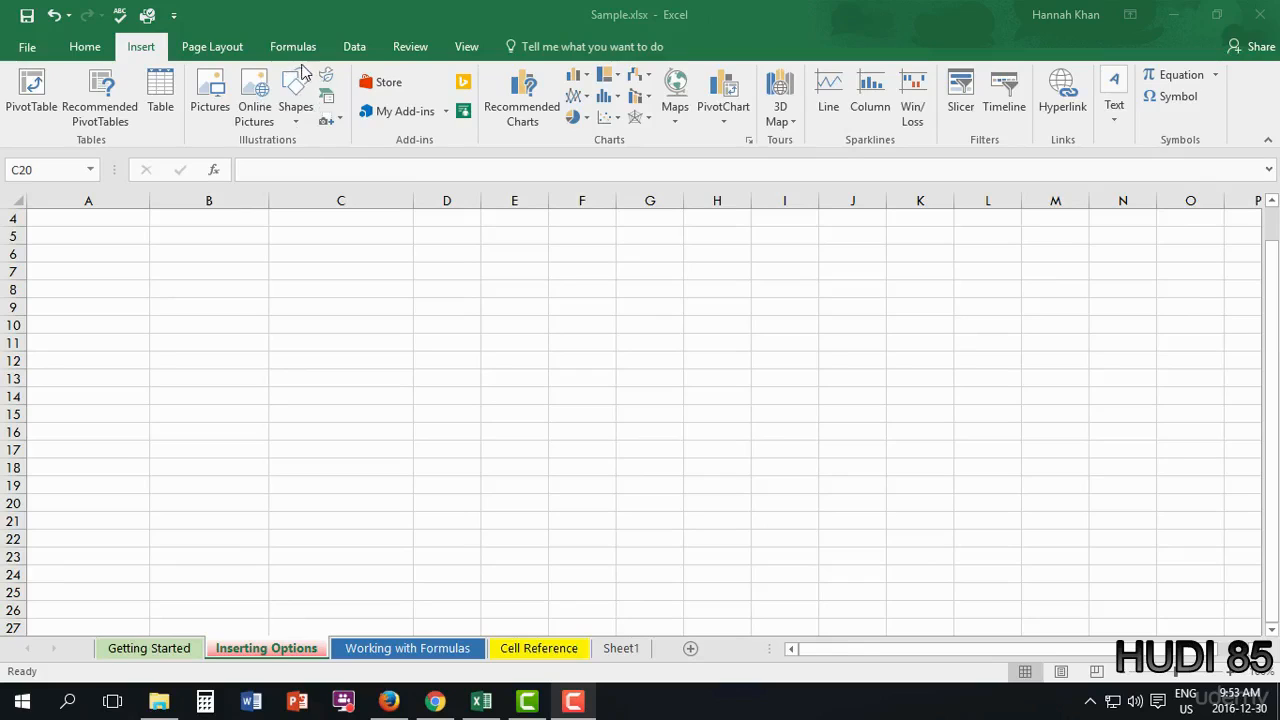
- Draw a blue 5-Point Star over cells A2 to B11
click(297, 120)
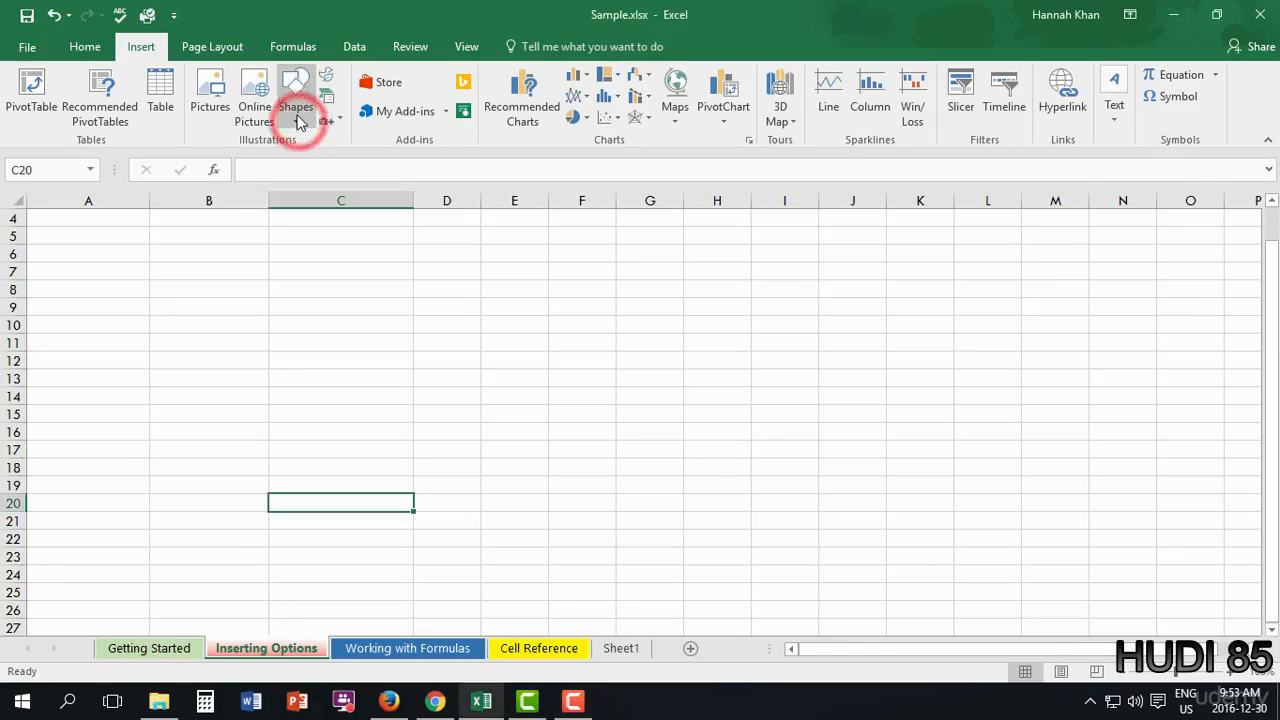
click(298, 120)
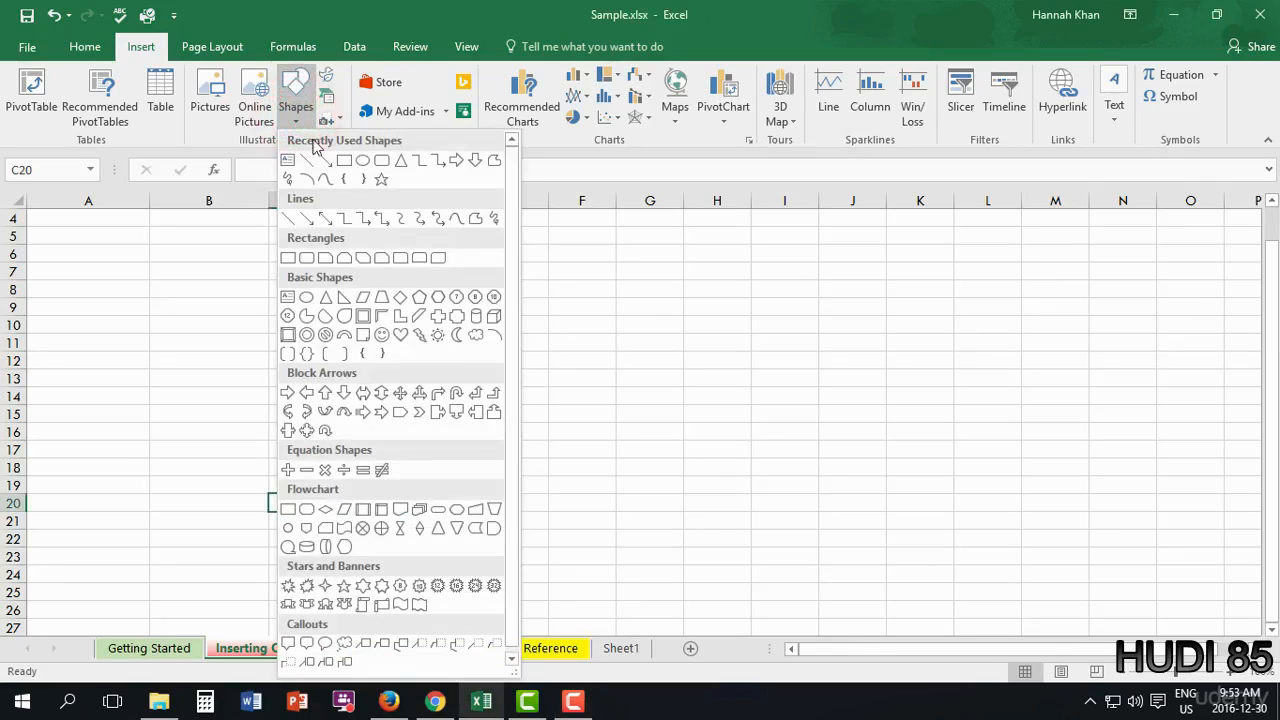
mouse_move(509, 158)
mouse_down()
mouse_move(514, 238)
mouse_move(508, 152)
mouse_up()
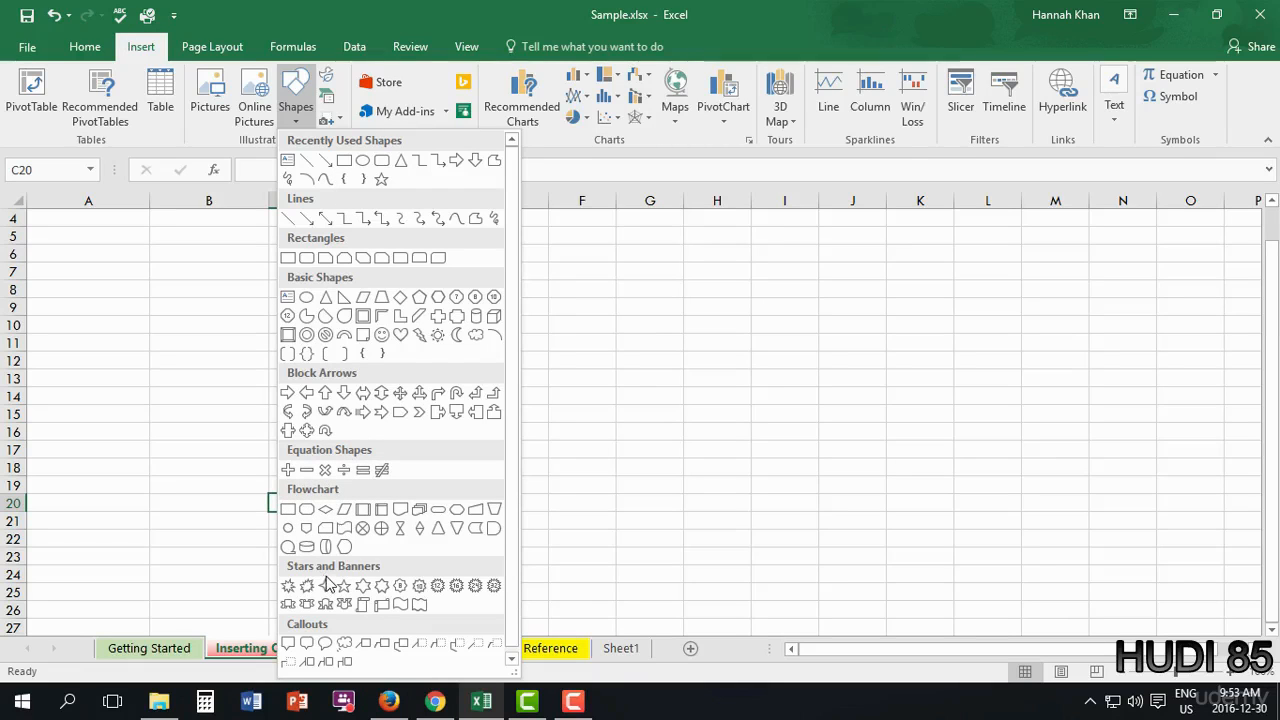
scroll(330, 582, down, 1)
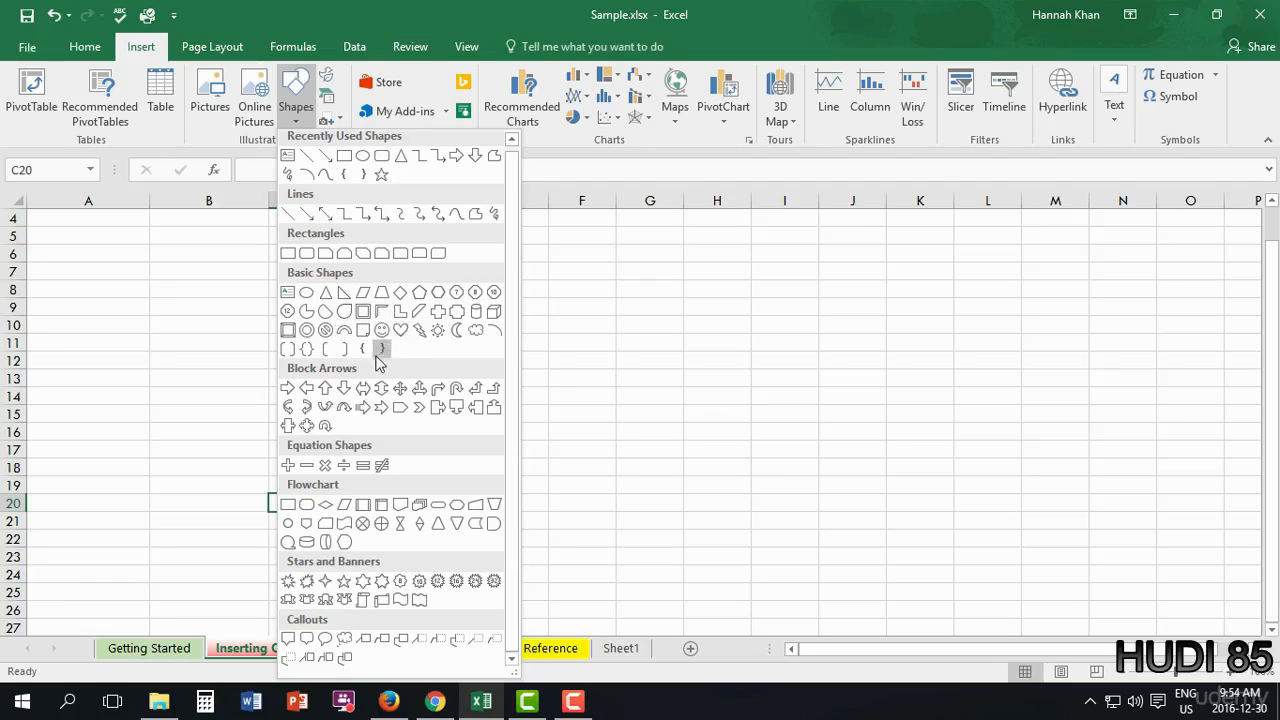
click(383, 180)
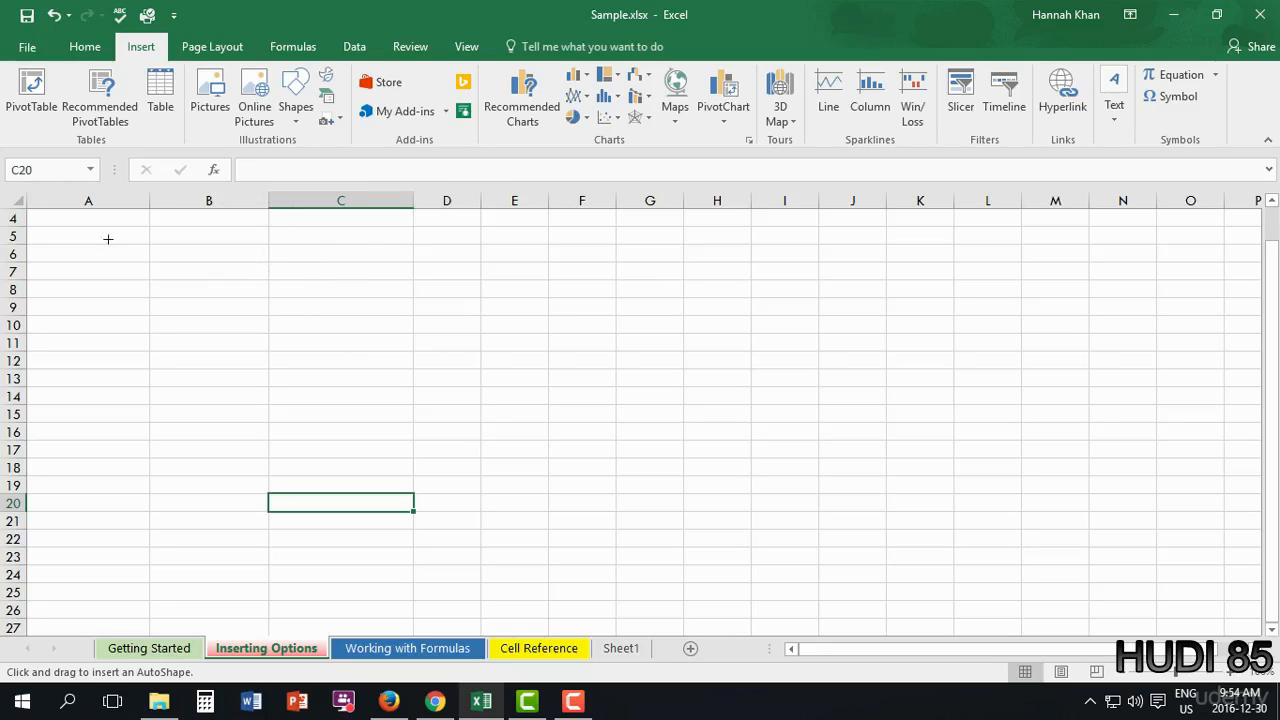
scroll(194, 390, up, 1)
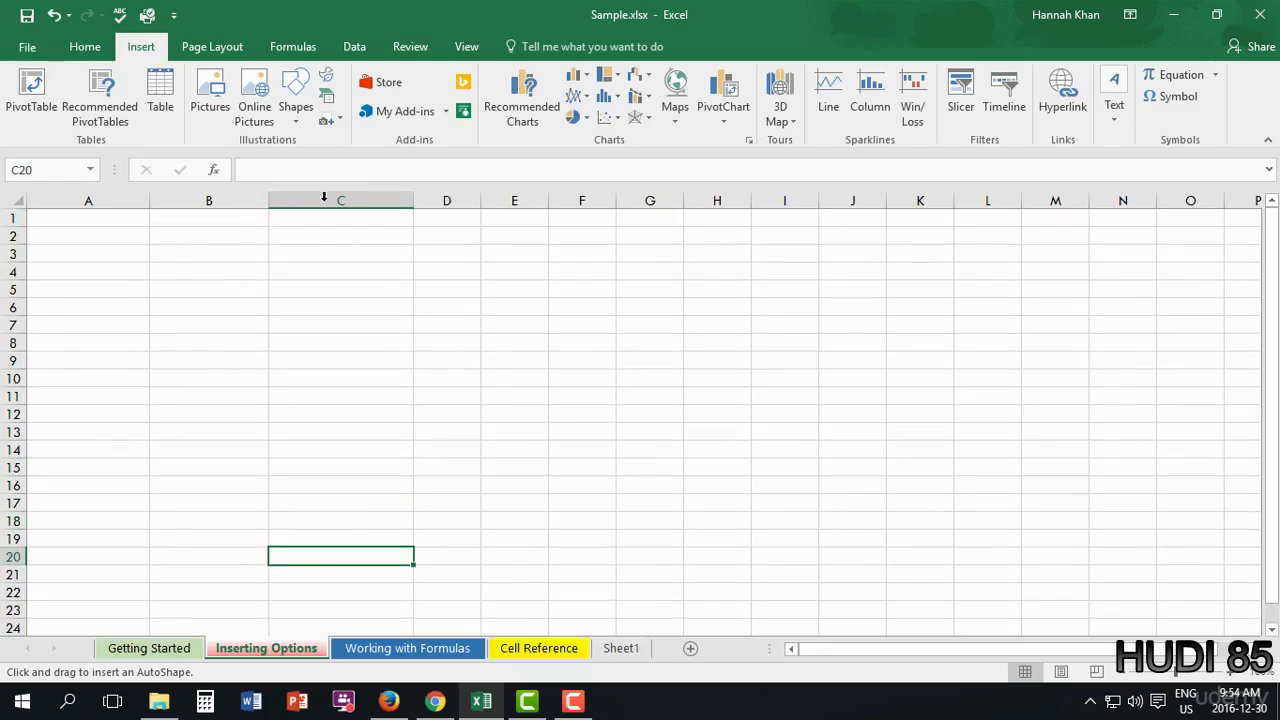
mouse_move(70, 235)
mouse_down()
mouse_move(190, 325)
mouse_move(253, 400)
mouse_up()
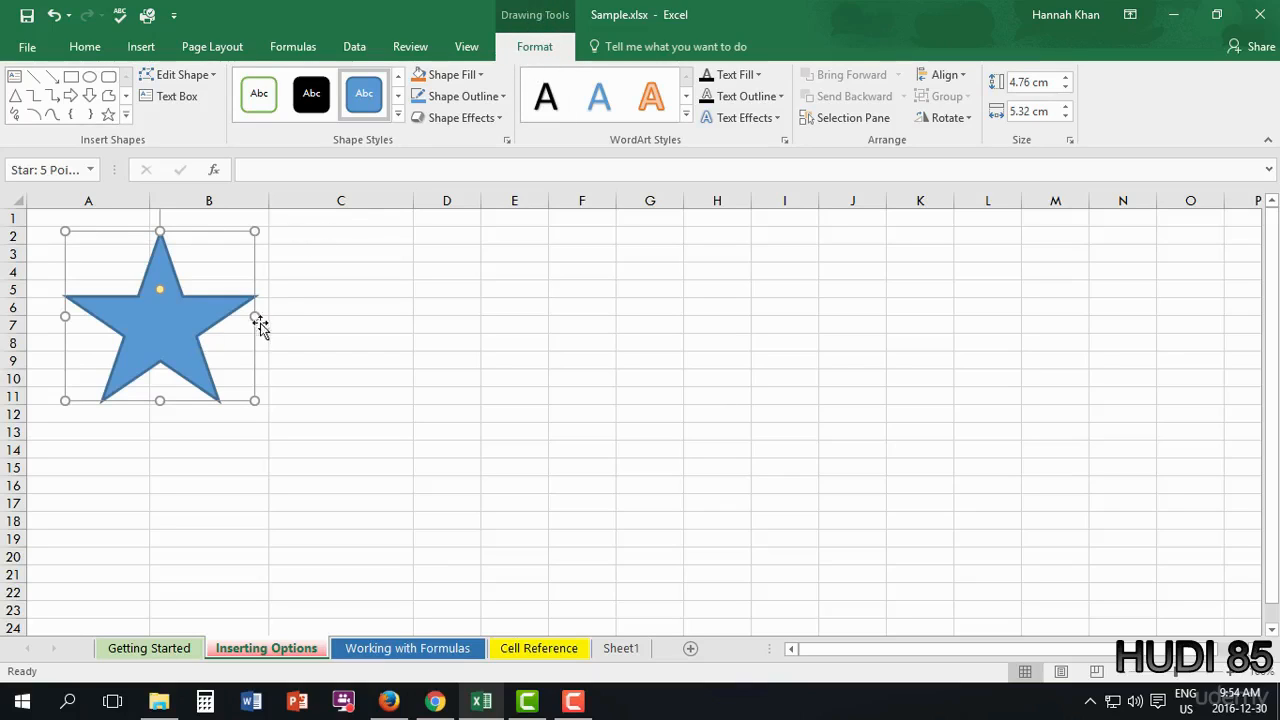
click(108, 114)
- Draw a second star over columns C to E with a dark blue gradient style
drag(326, 257, 531, 423)
click(397, 115)
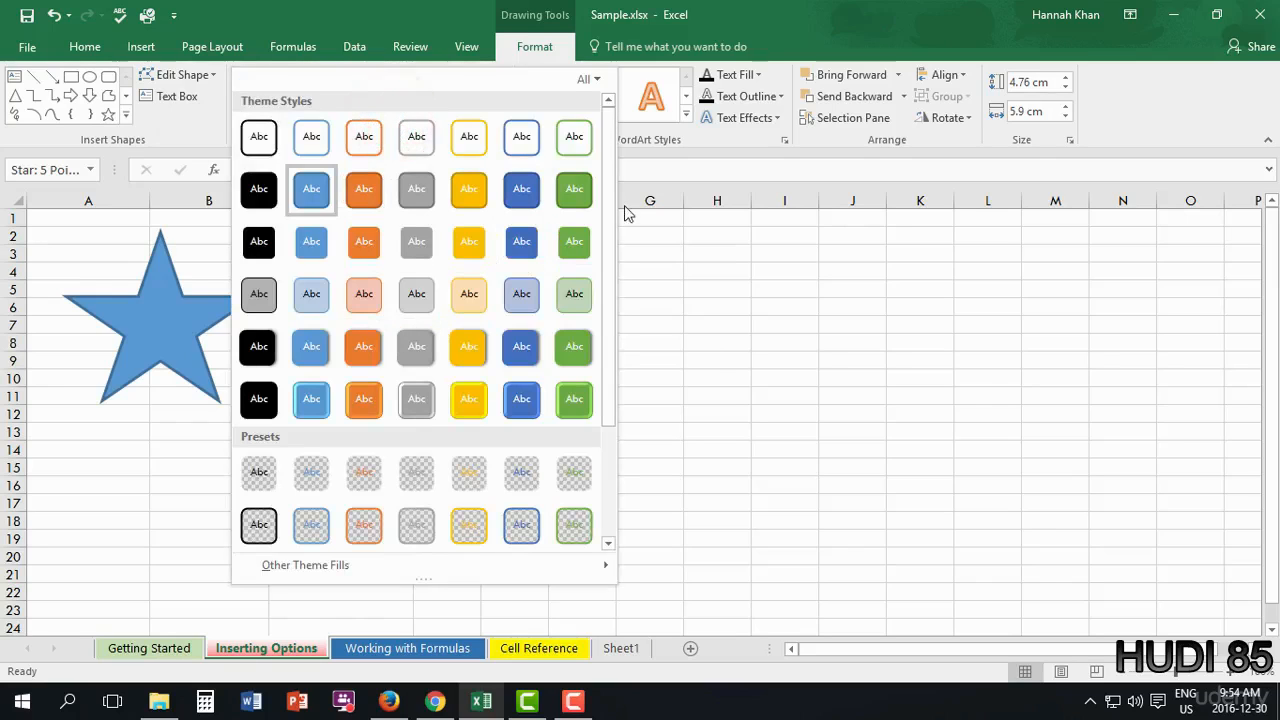
mouse_move(608, 211)
mouse_down()
mouse_move(612, 232)
mouse_move(595, 200)
mouse_up()
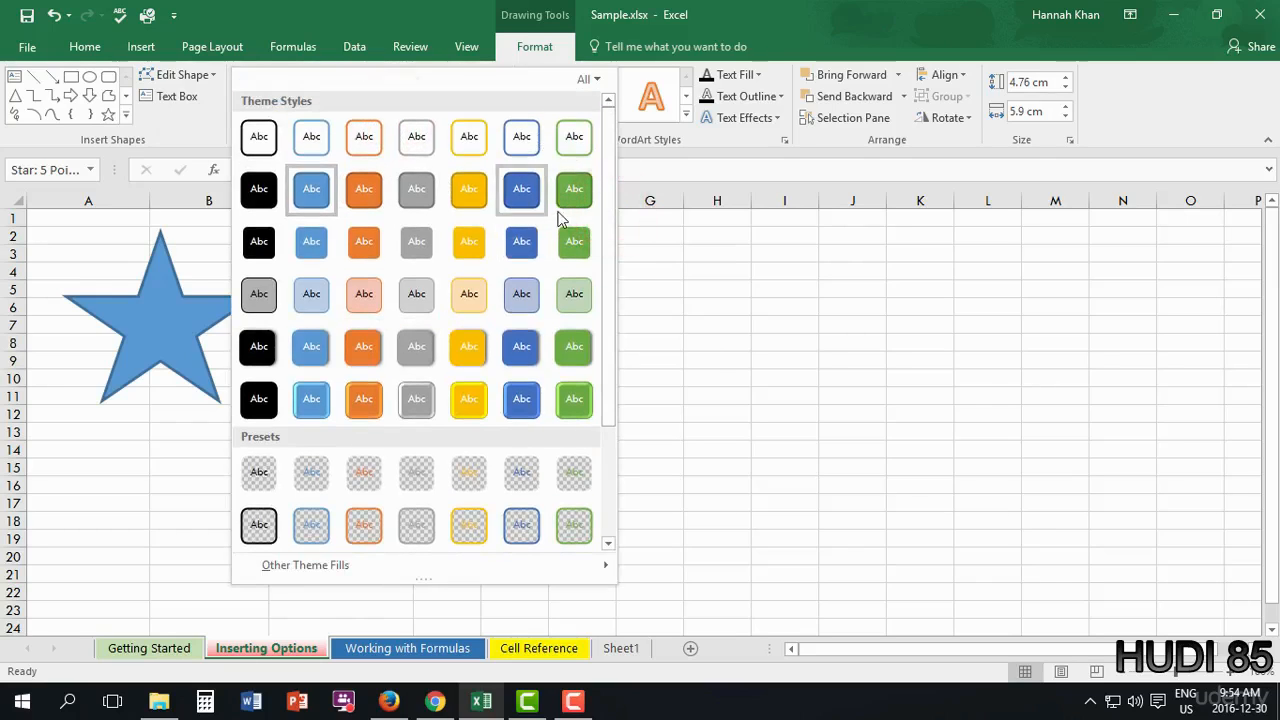
drag(610, 246, 597, 391)
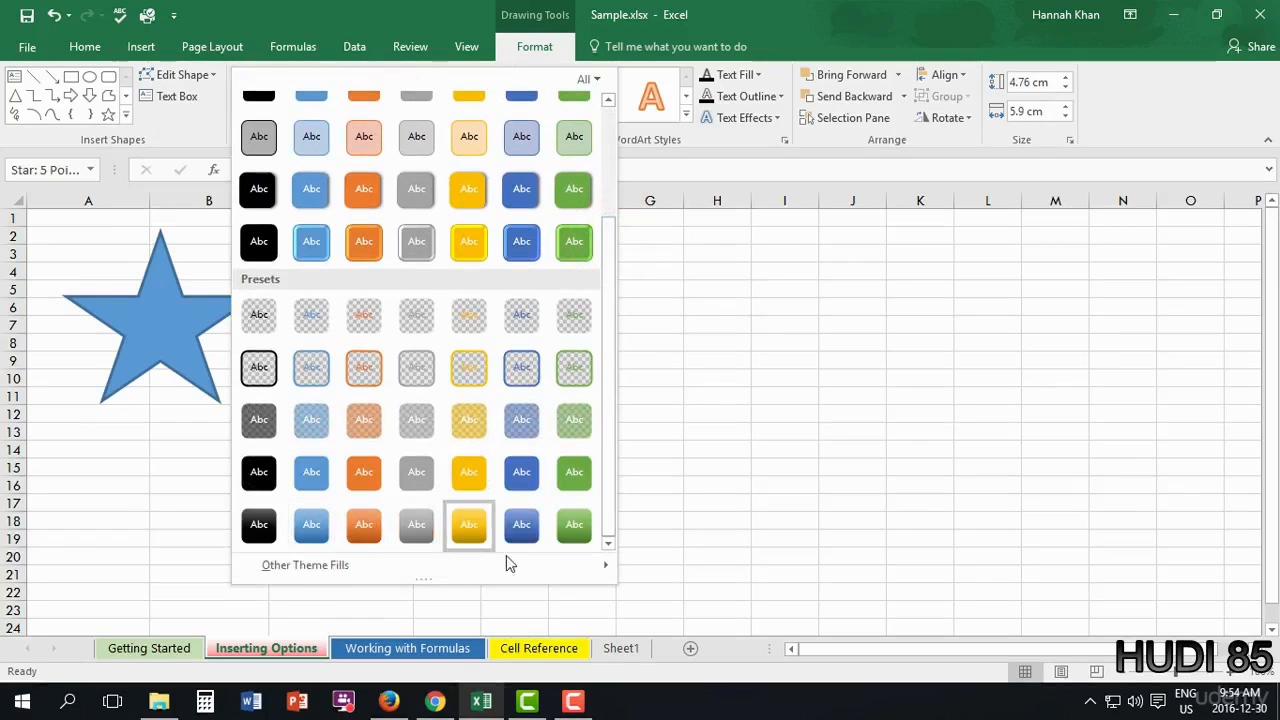
click(523, 527)
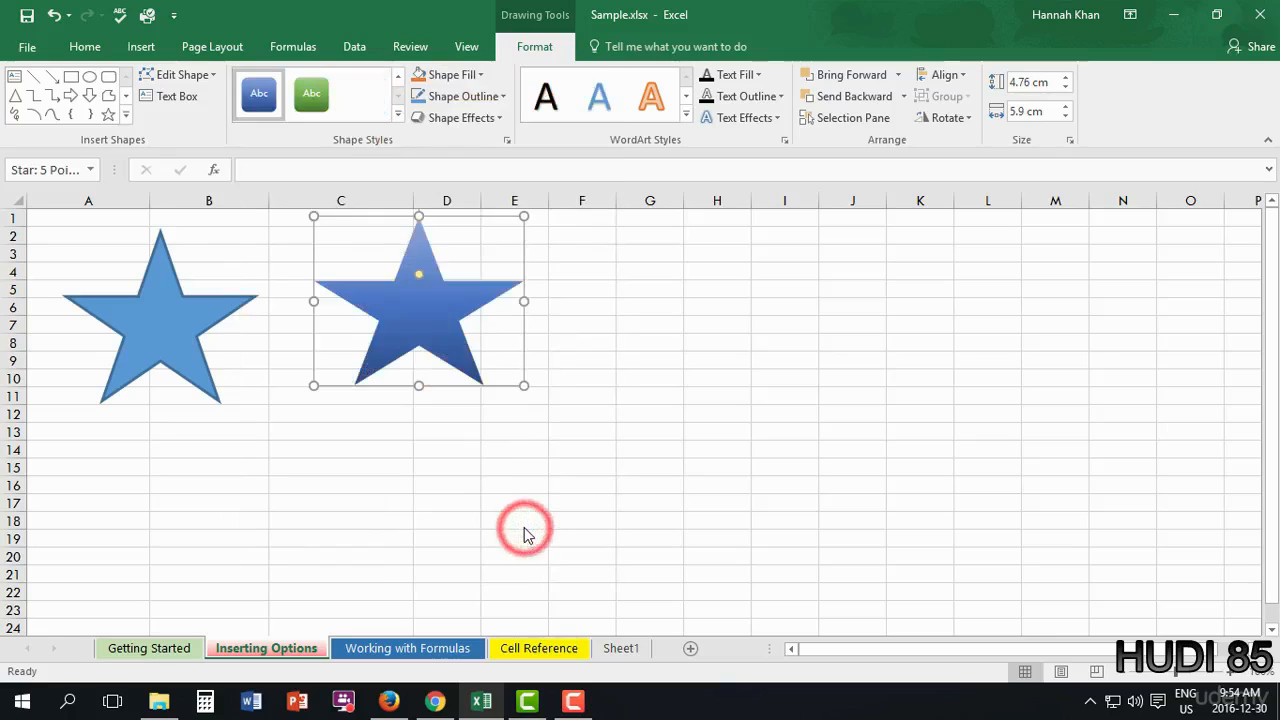
drag(434, 344, 440, 360)
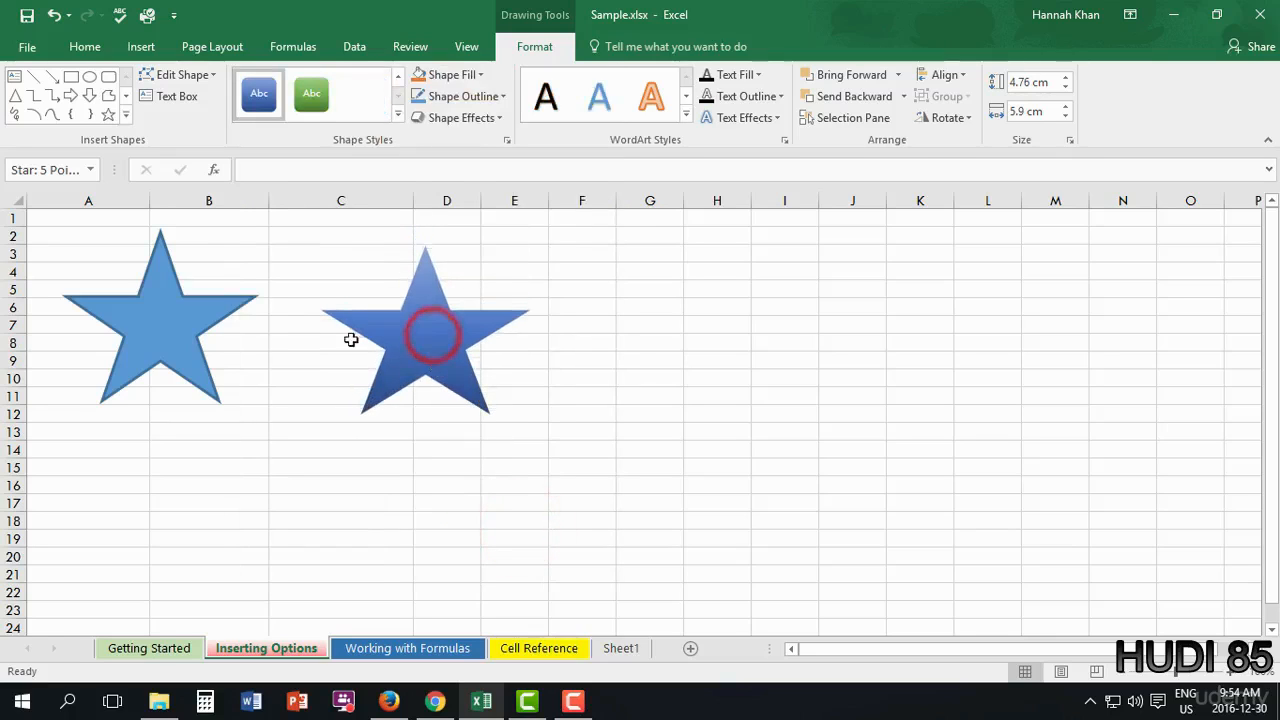
- Give the first star a light blue shape style and nudge it slightly down-right
click(196, 337)
click(399, 118)
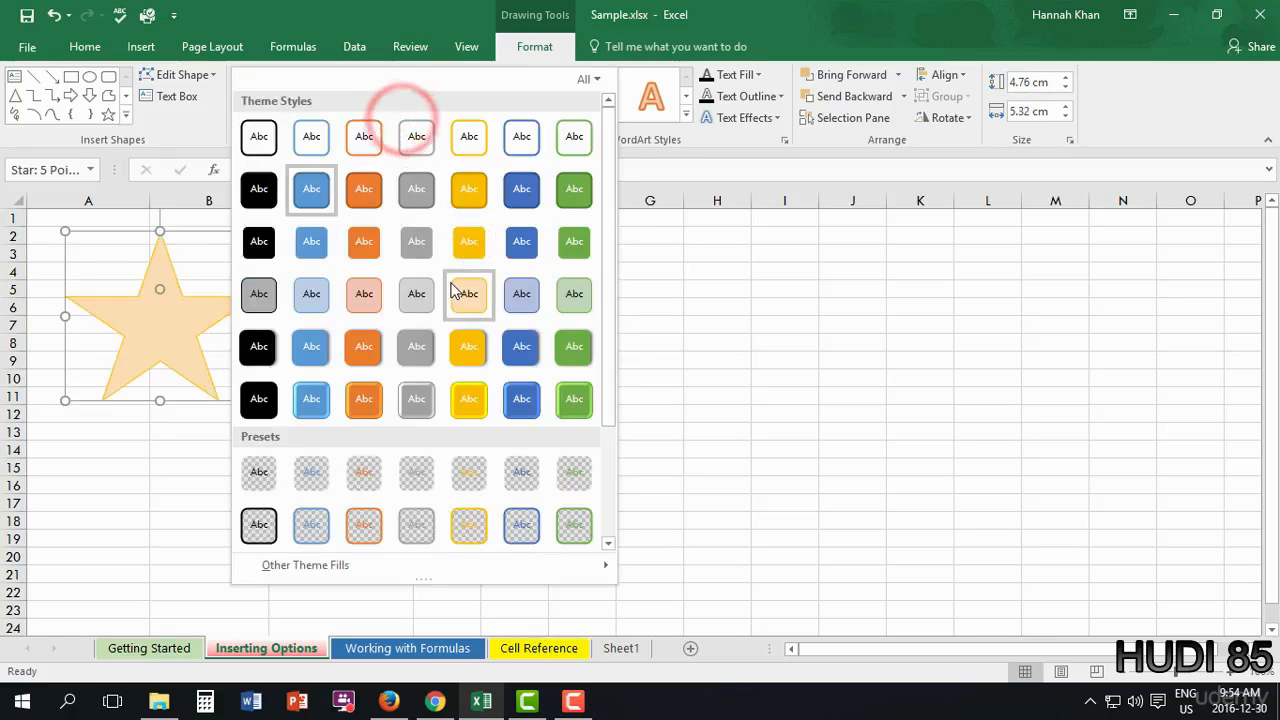
click(311, 293)
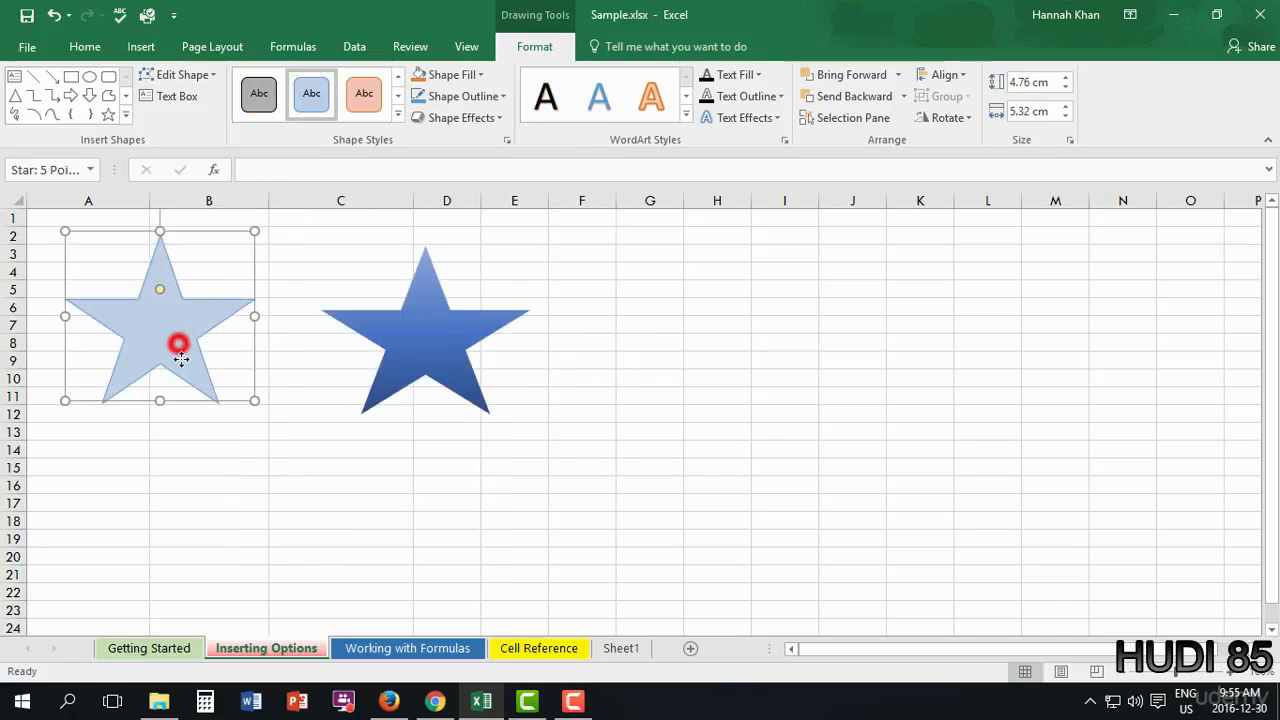
drag(180, 346, 220, 373)
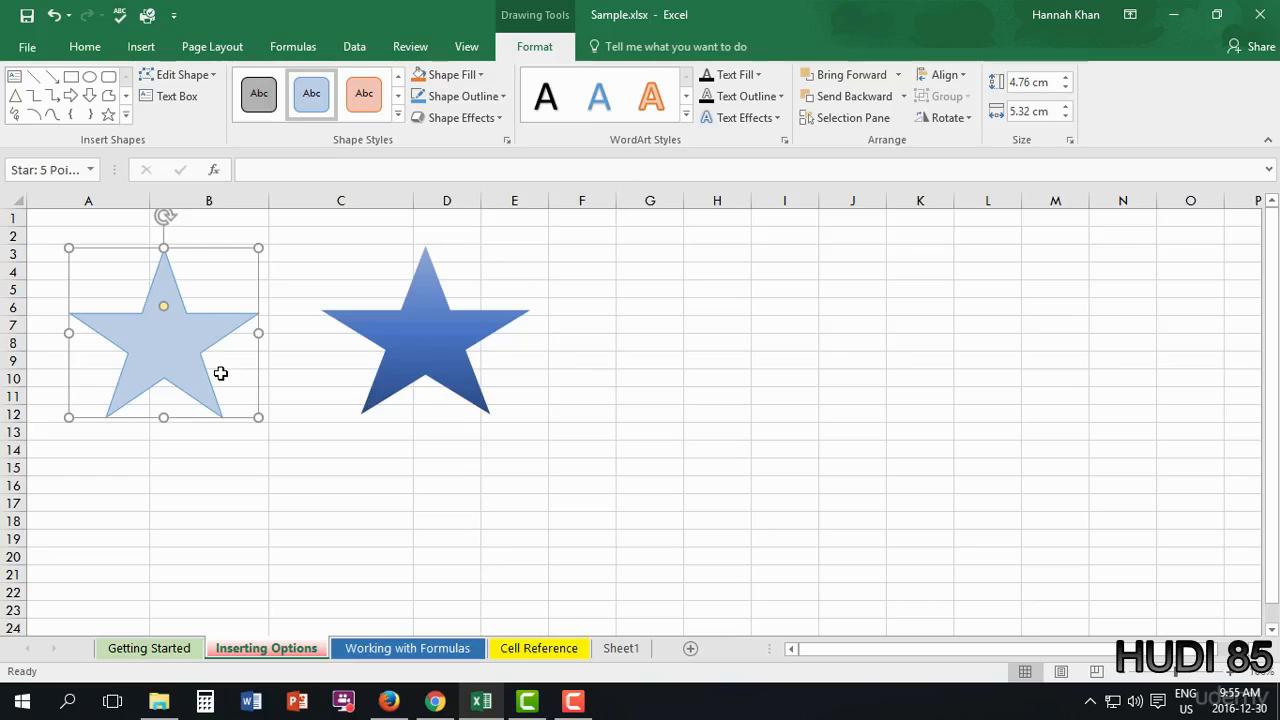
- Fill the left star solid medium blue and give it a gold outline
click(480, 77)
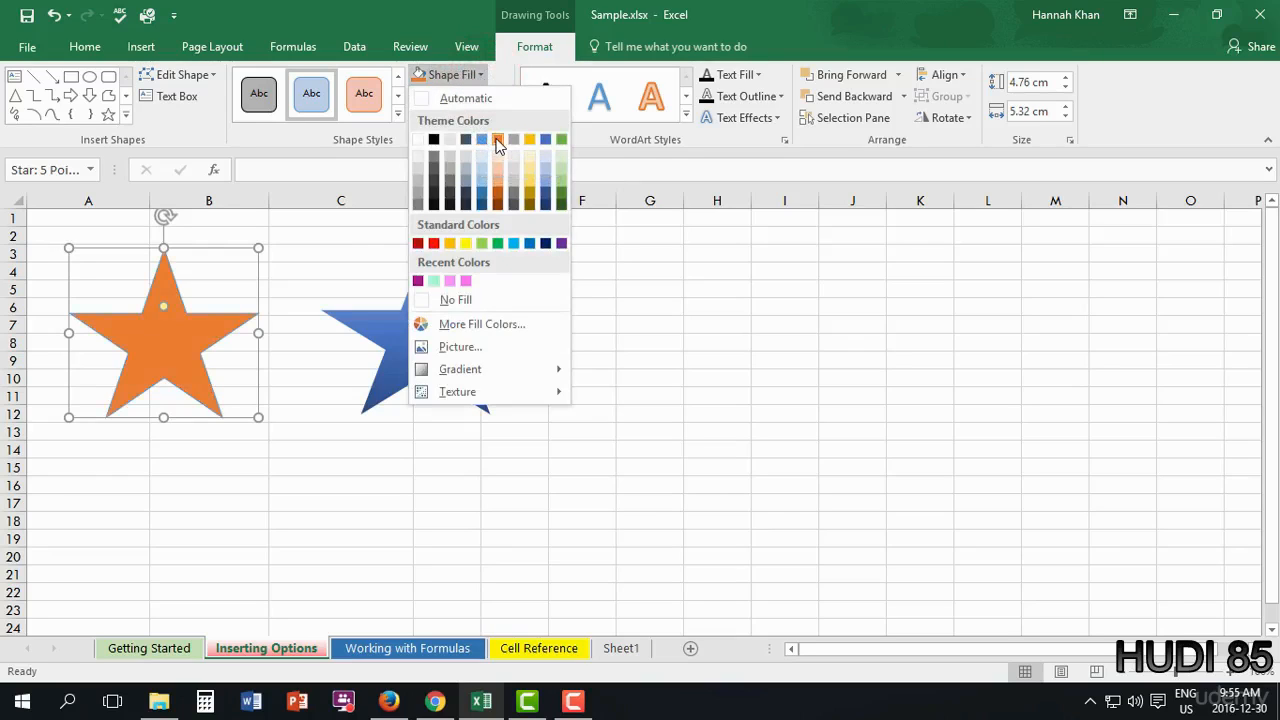
click(481, 140)
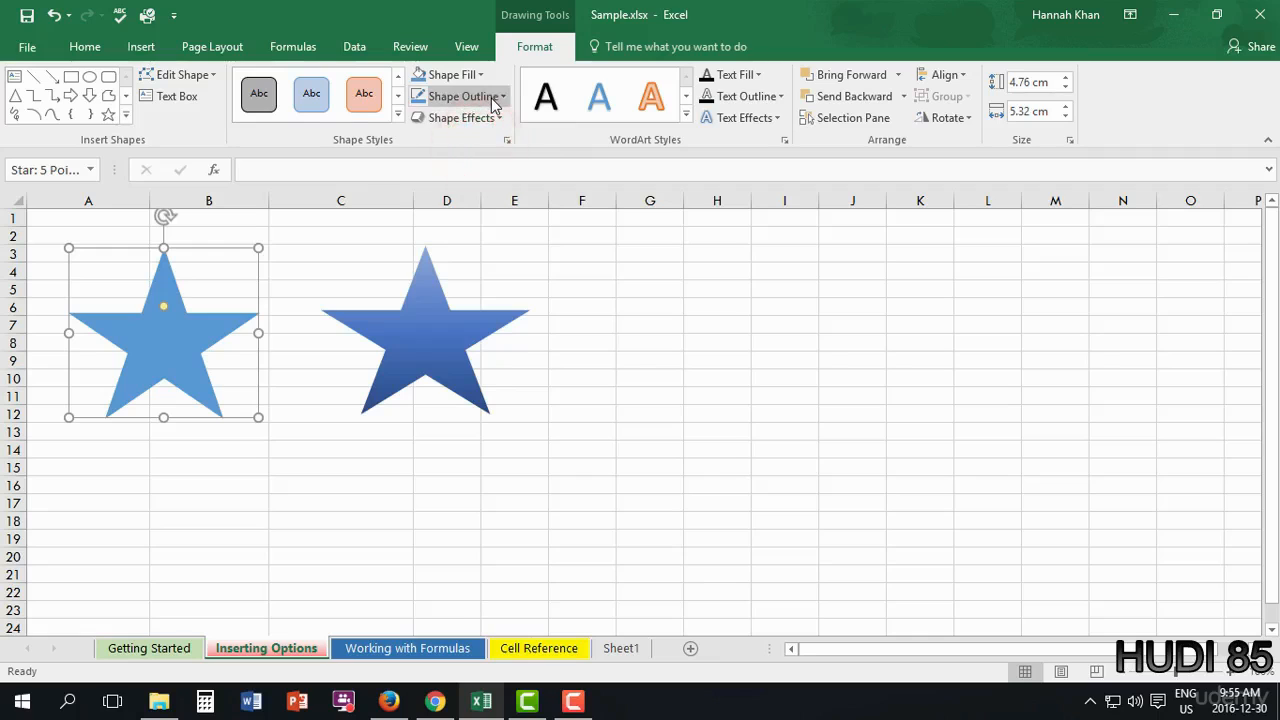
click(491, 98)
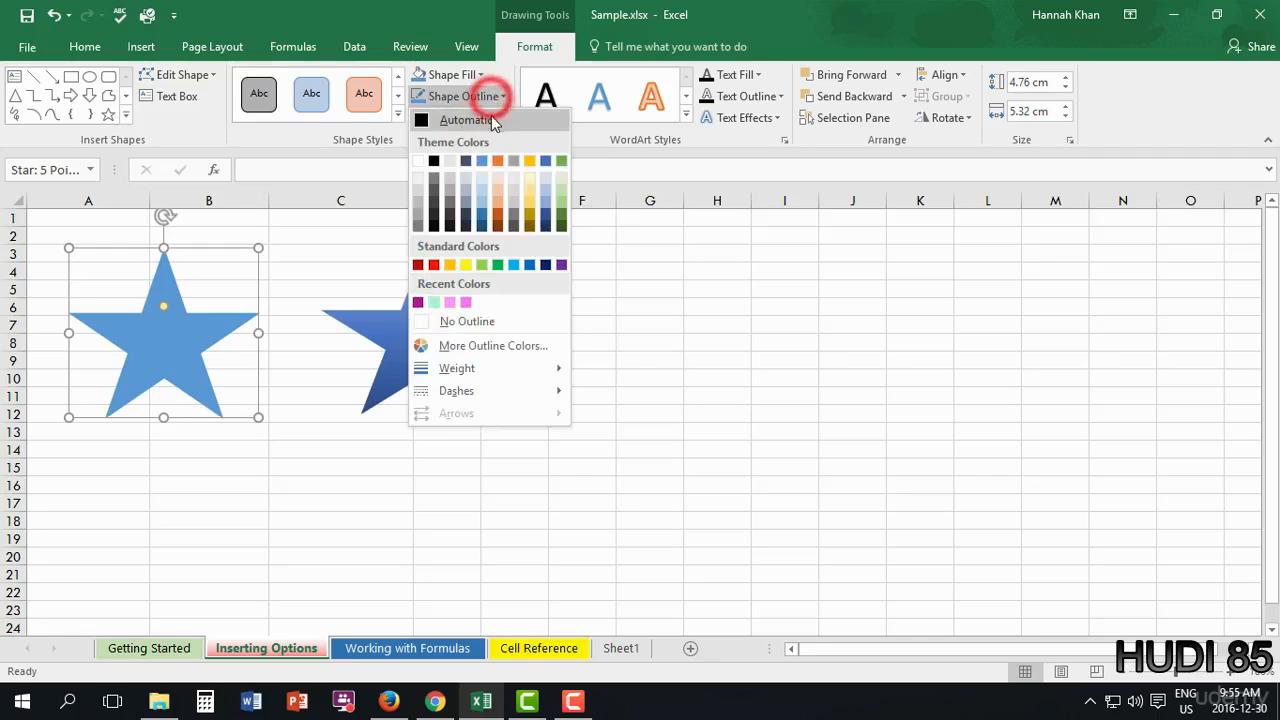
click(532, 161)
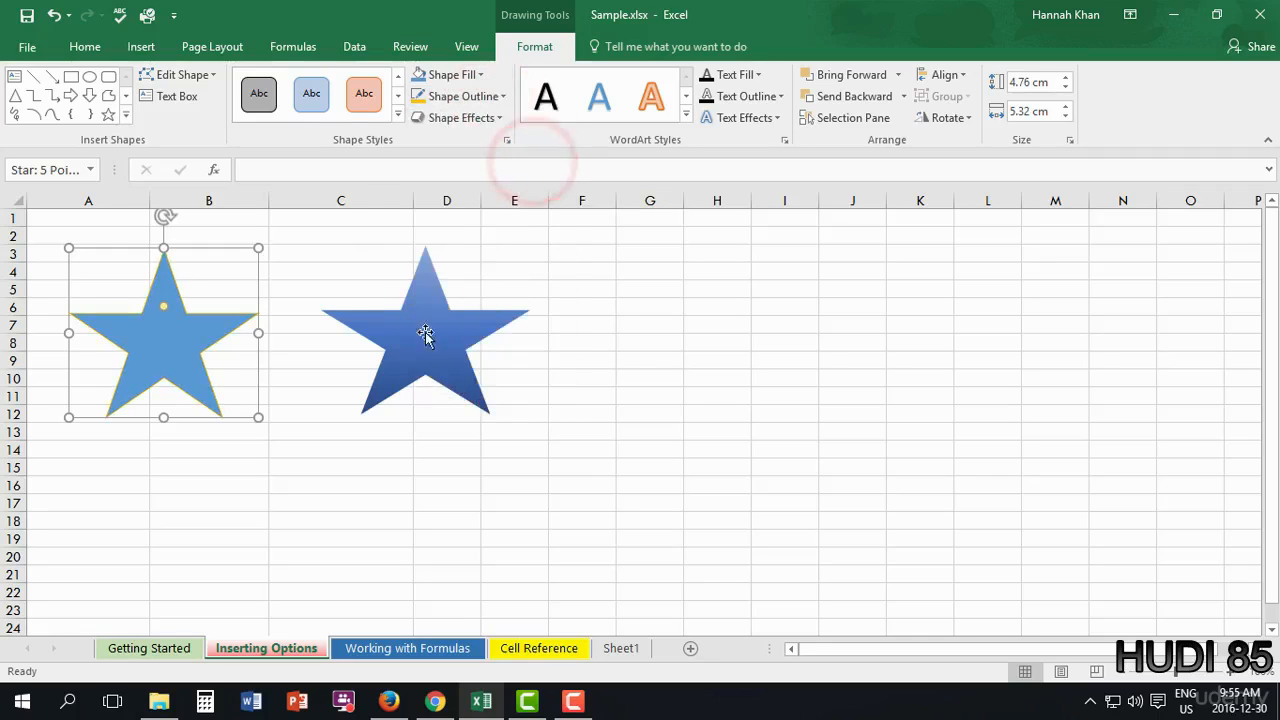
click(501, 118)
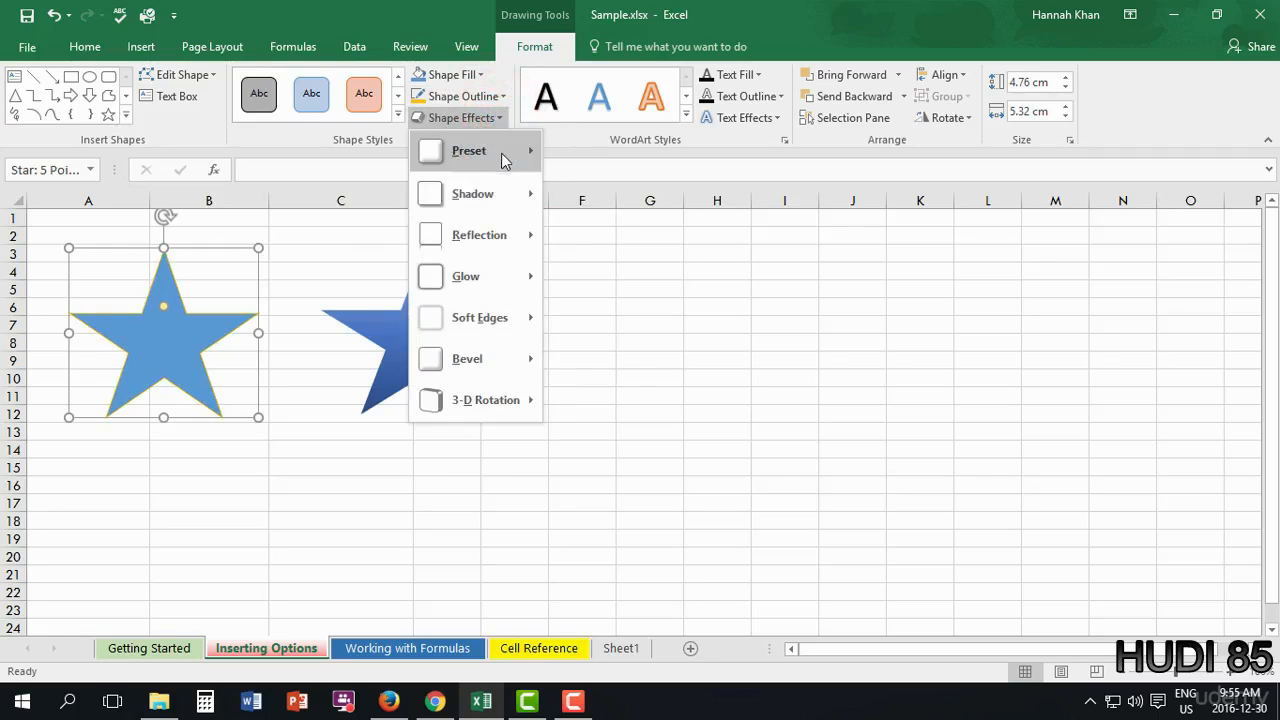
- Give the left star a 3-D preset effect with No Bevel and a perspective 3-D rotation
mouse_move(507, 164)
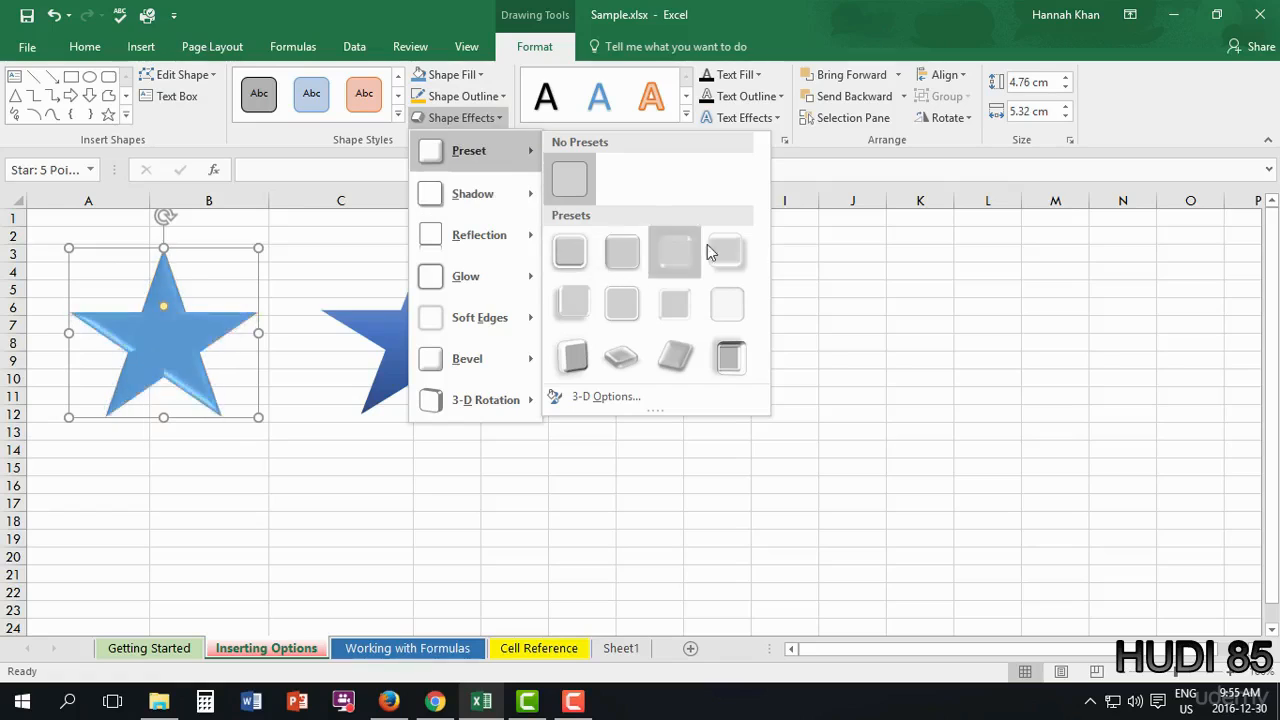
click(729, 259)
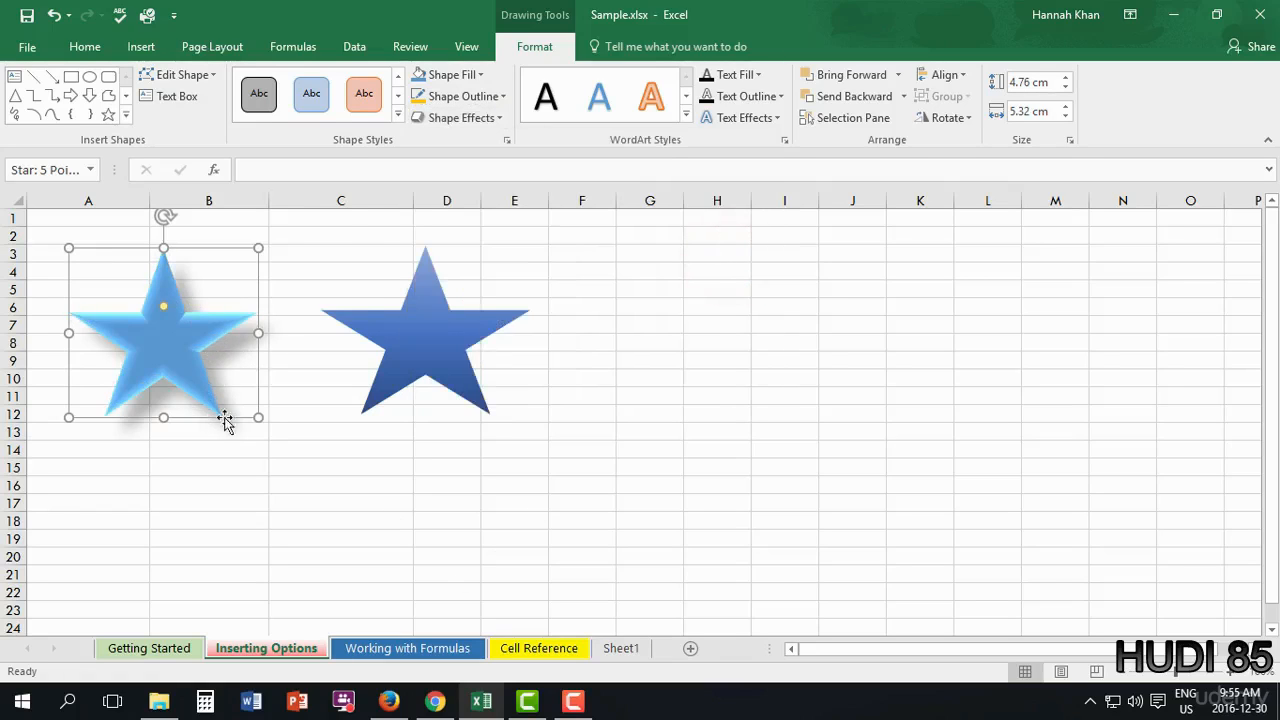
click(498, 117)
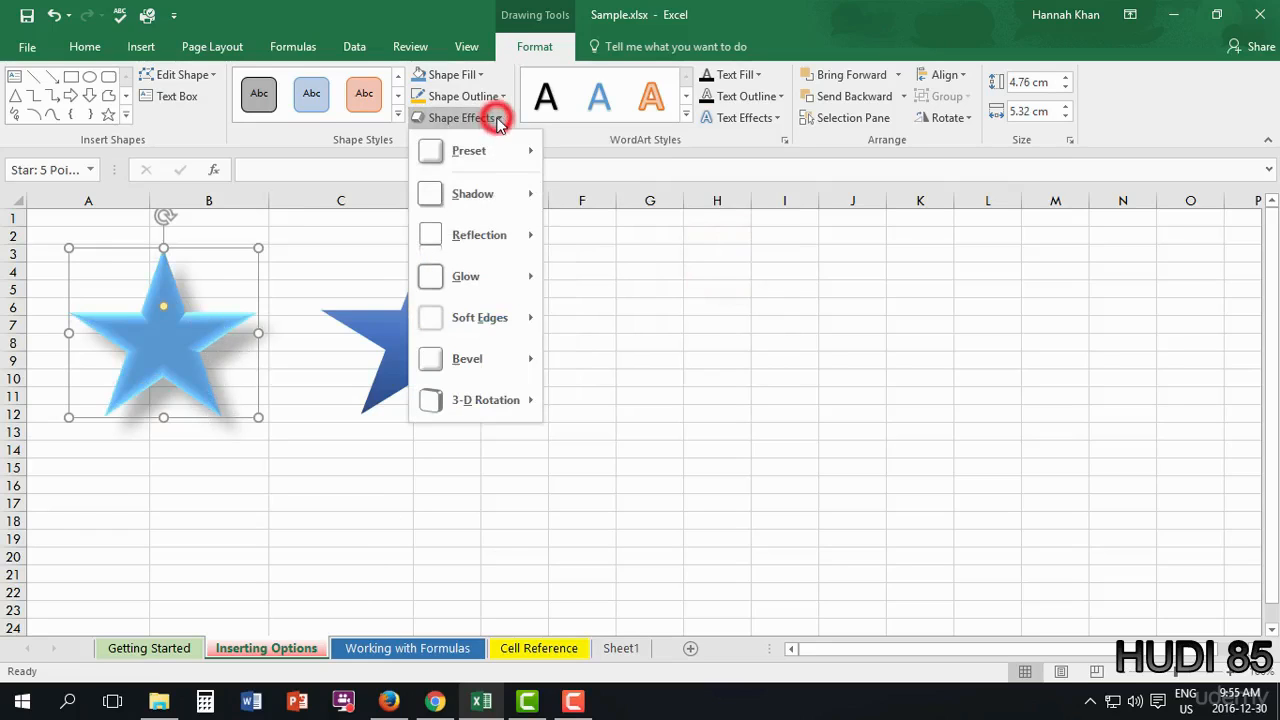
mouse_move(480, 362)
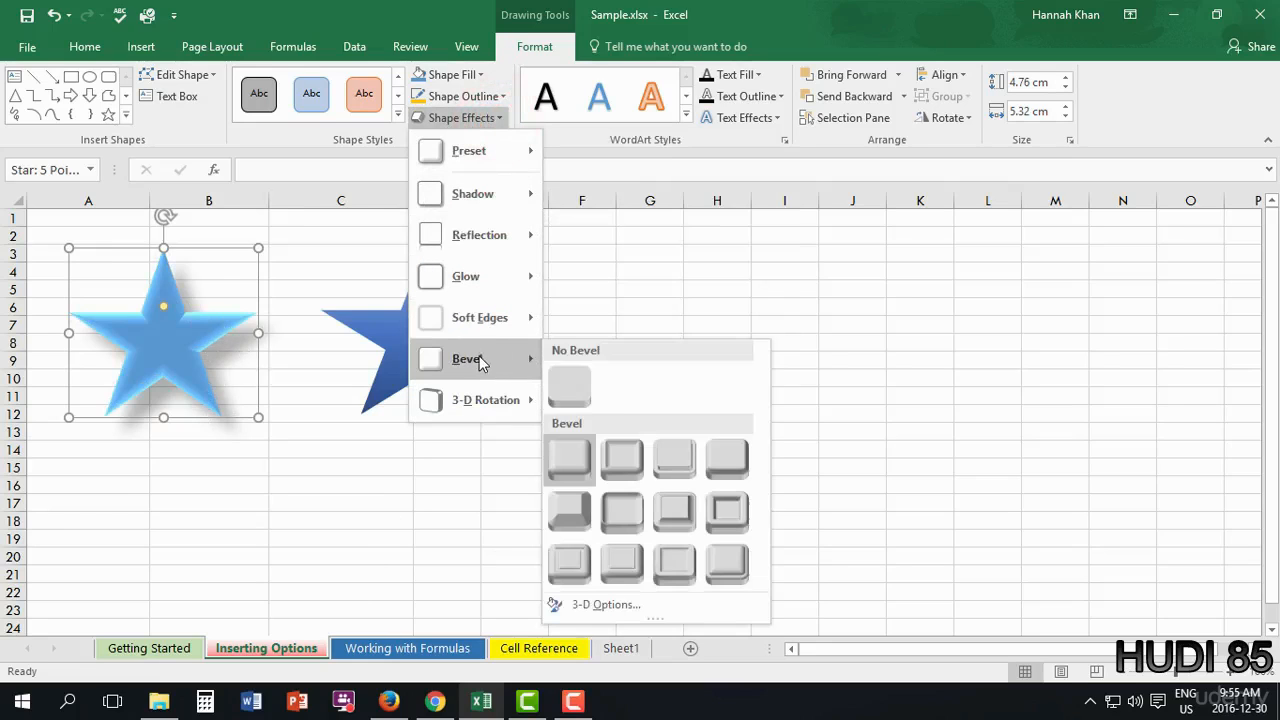
click(580, 395)
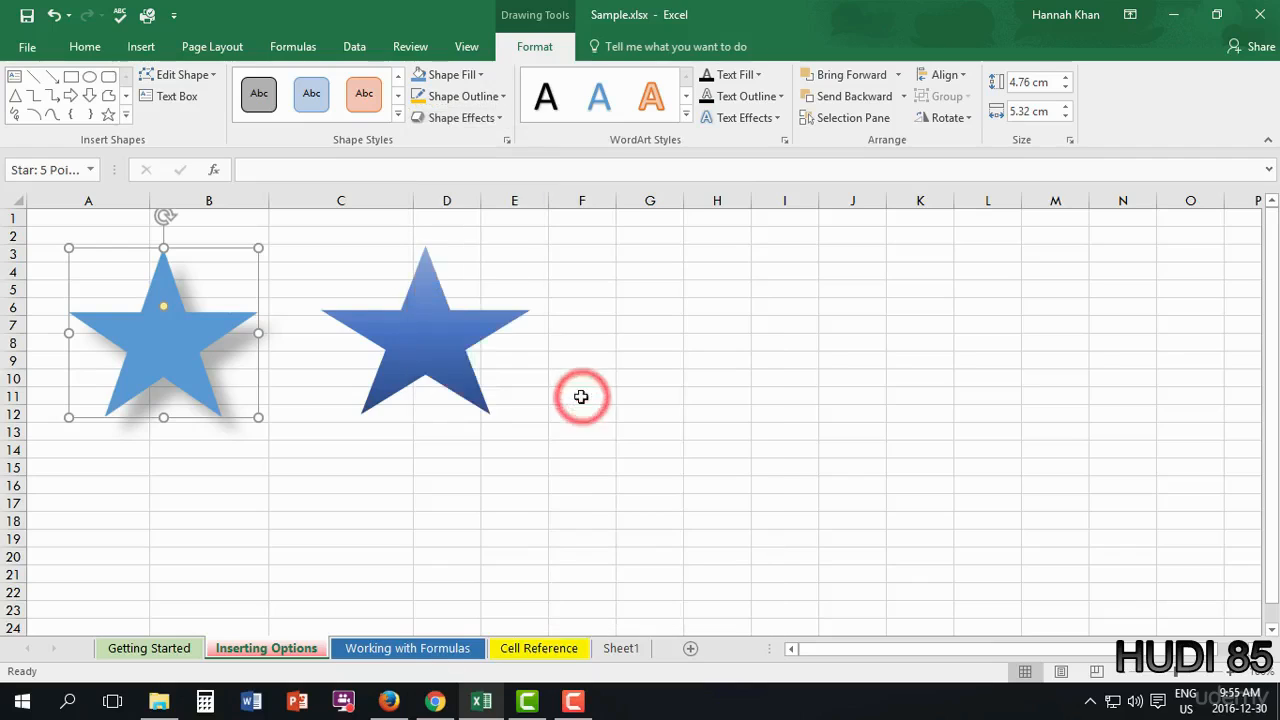
click(499, 117)
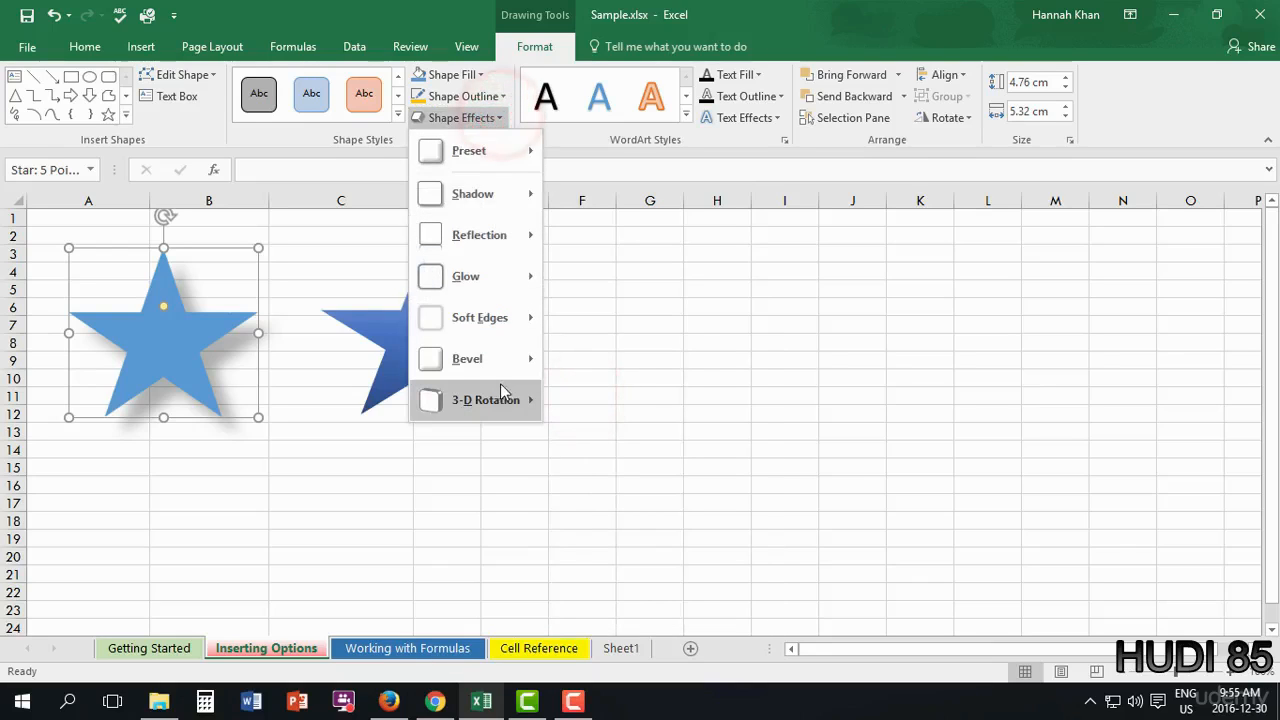
mouse_move(503, 393)
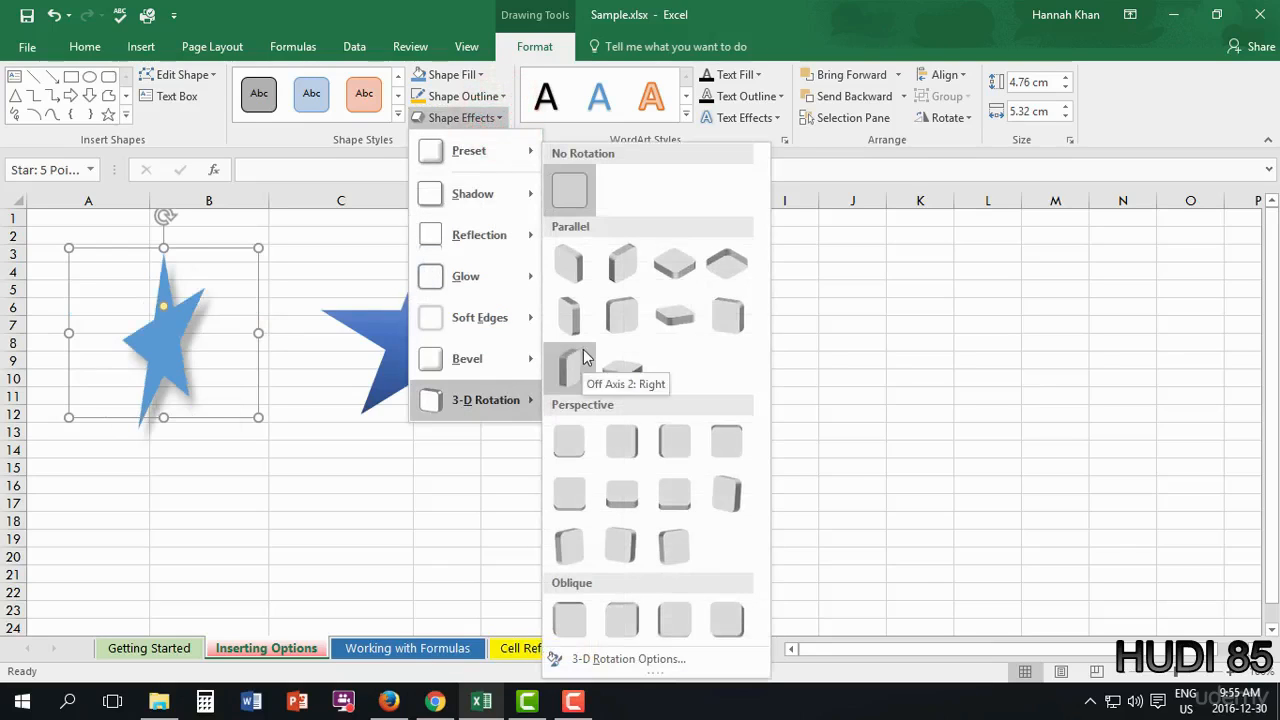
click(573, 558)
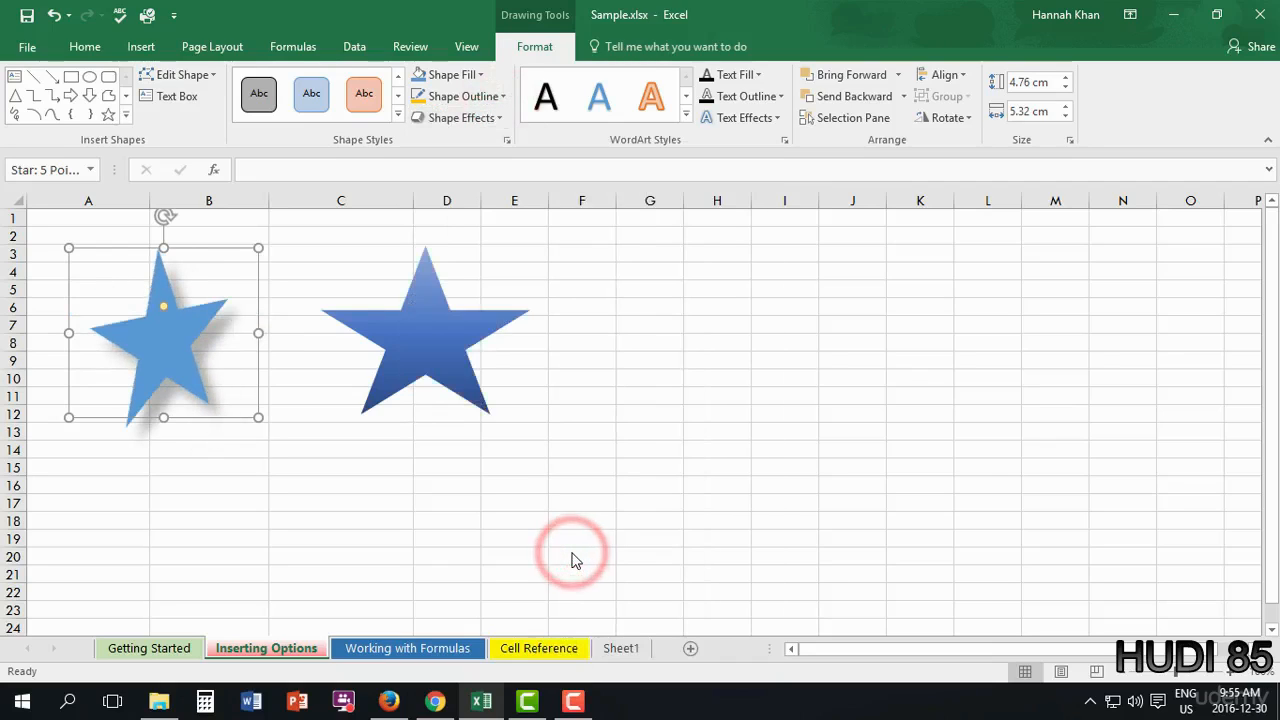
- Try Soft Edges on the right-hand blue star, then delete it
click(443, 338)
click(502, 118)
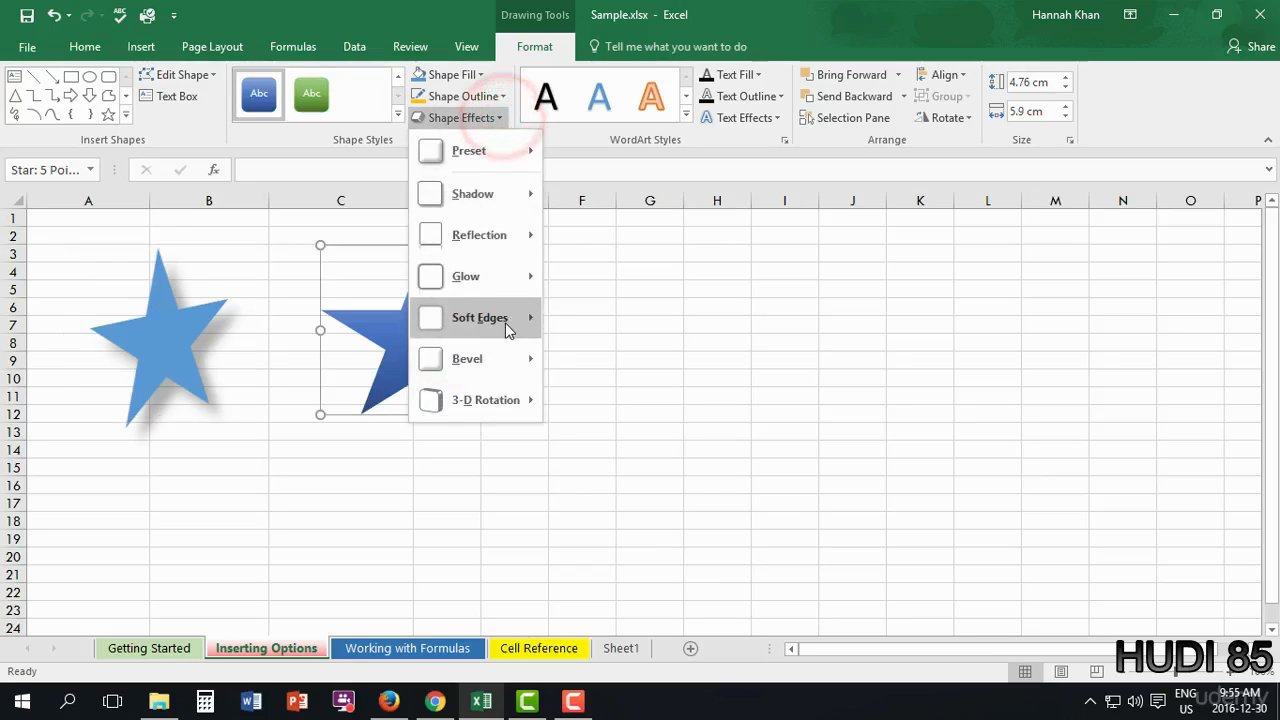
mouse_move(510, 325)
click(566, 410)
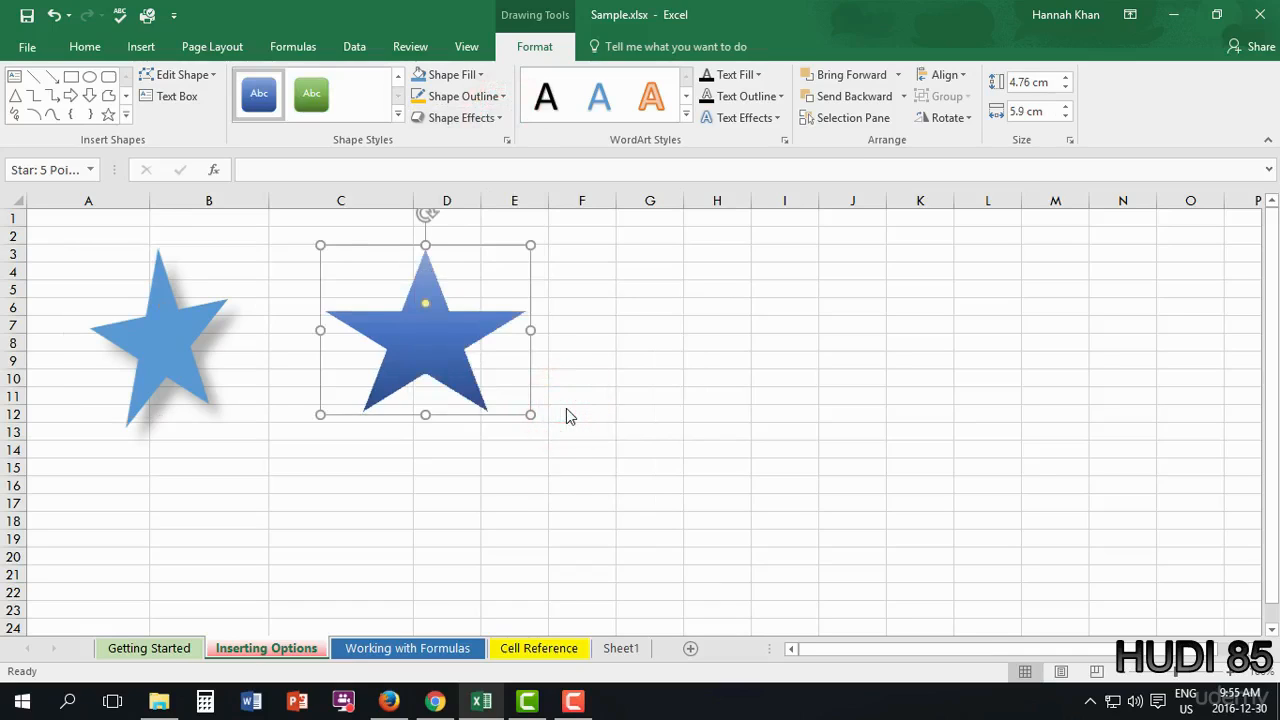
drag(438, 358, 438, 382)
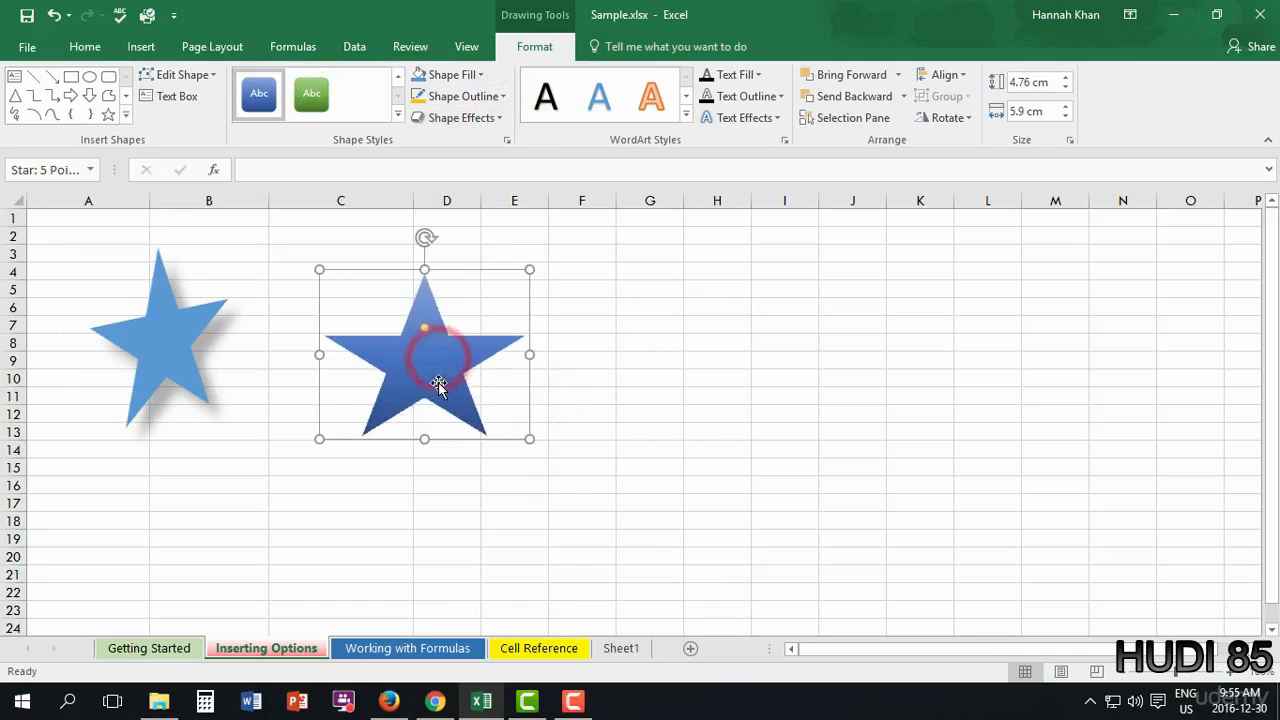
key(Delete)
- Drag the star to column D, type 'how to add a shape' inside it, and select that text
click(177, 334)
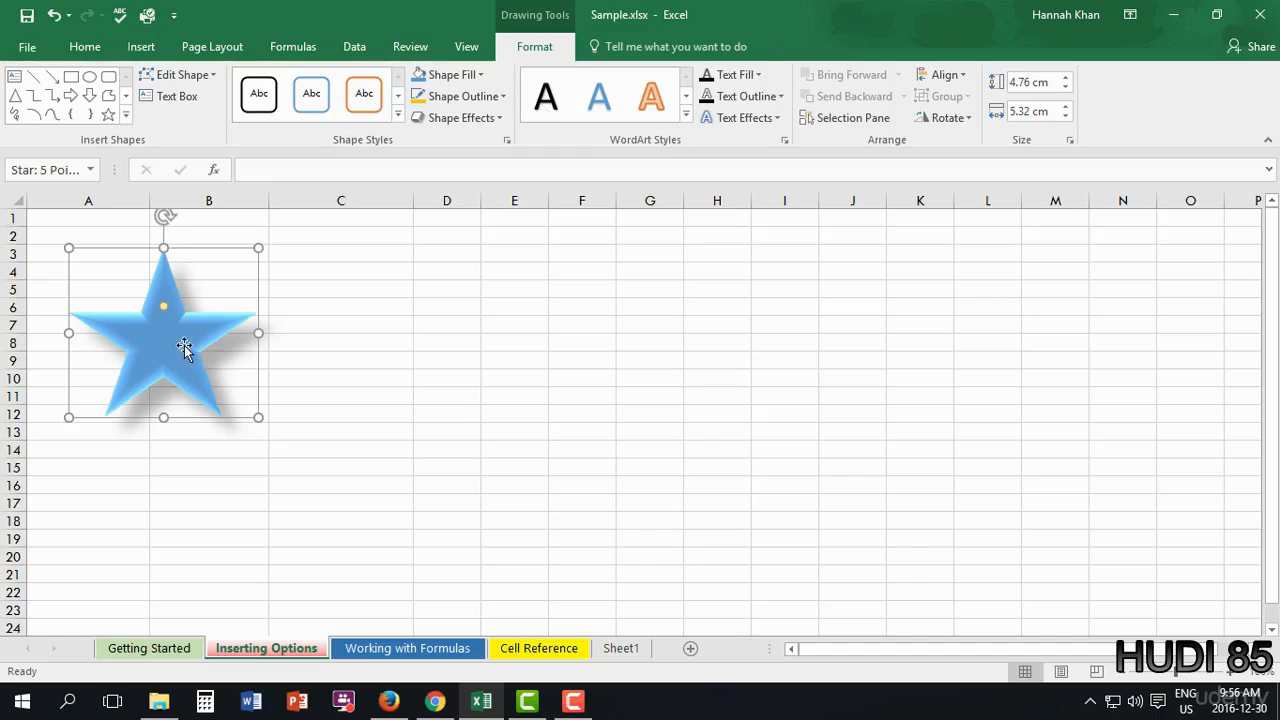
drag(181, 341, 459, 342)
click(429, 346)
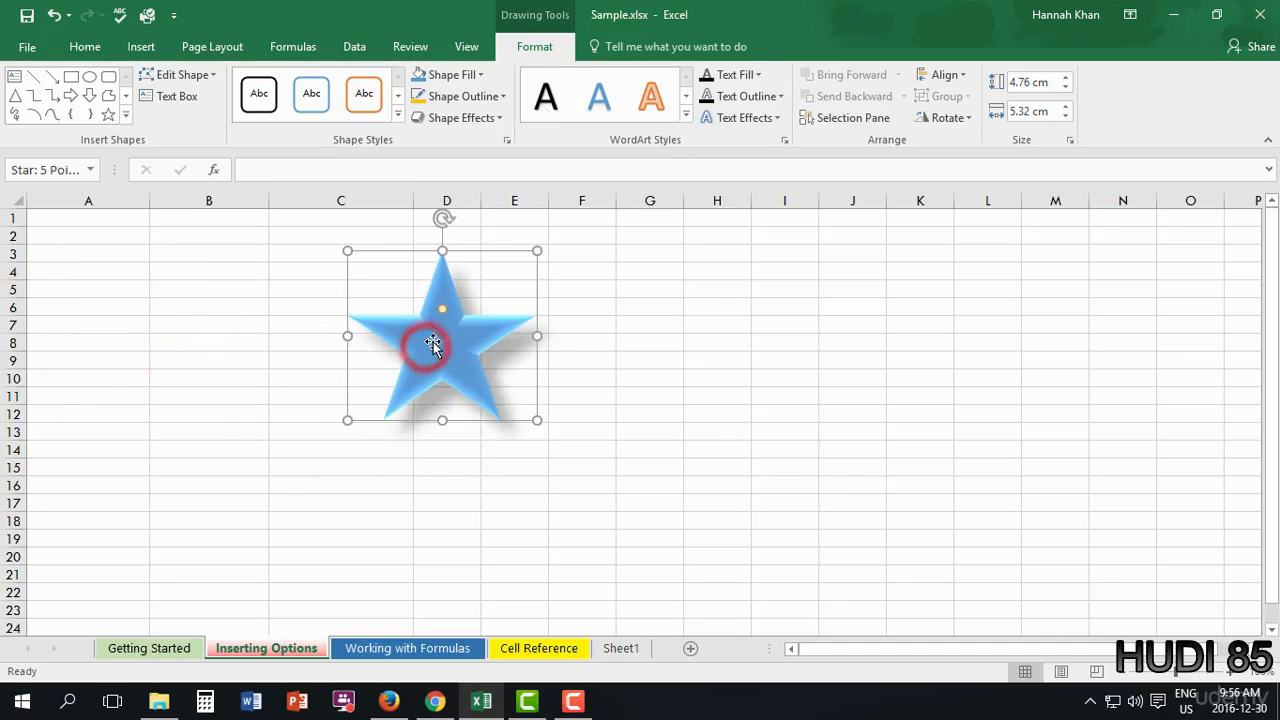
text(Shape)
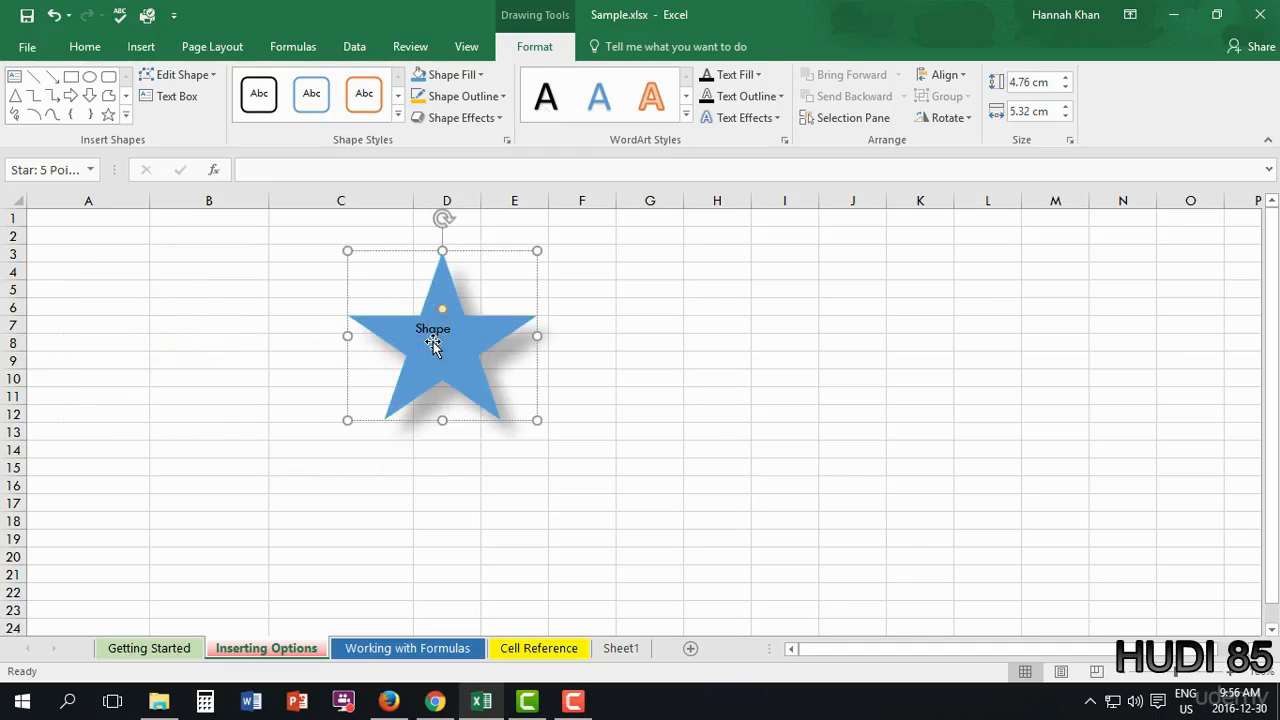
text( as)
key(BackSpace)
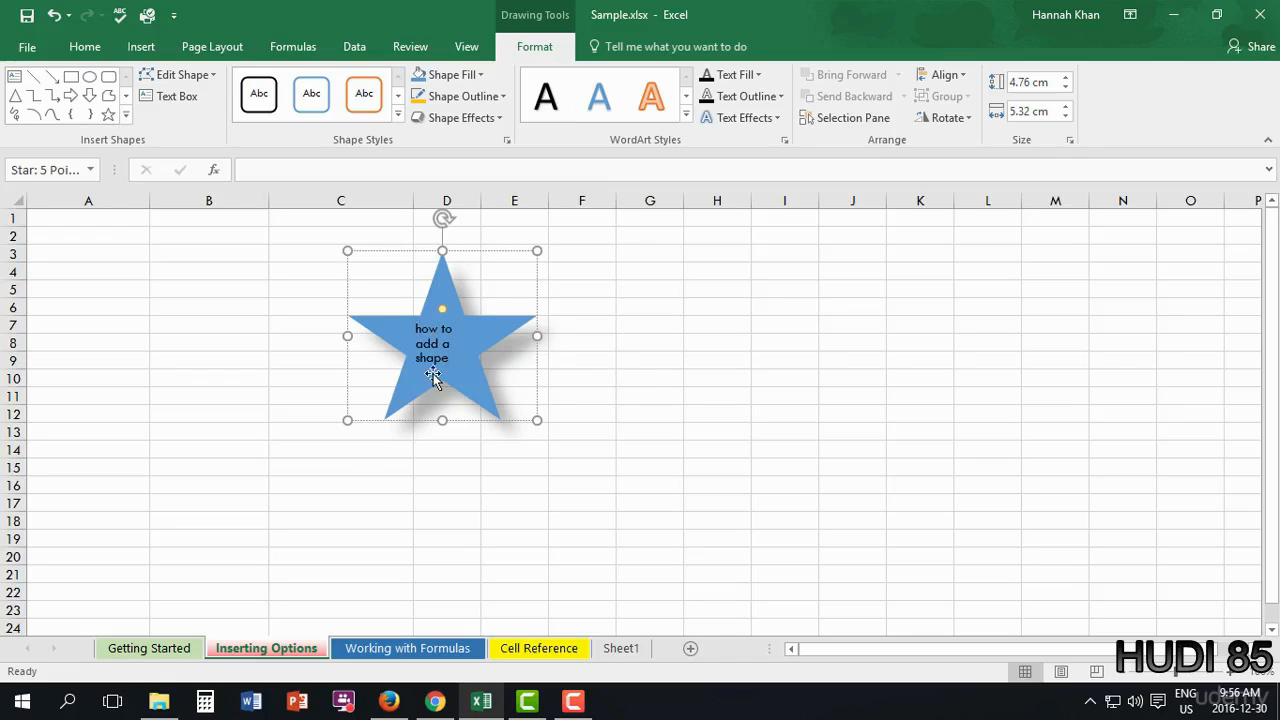
drag(449, 359, 410, 323)
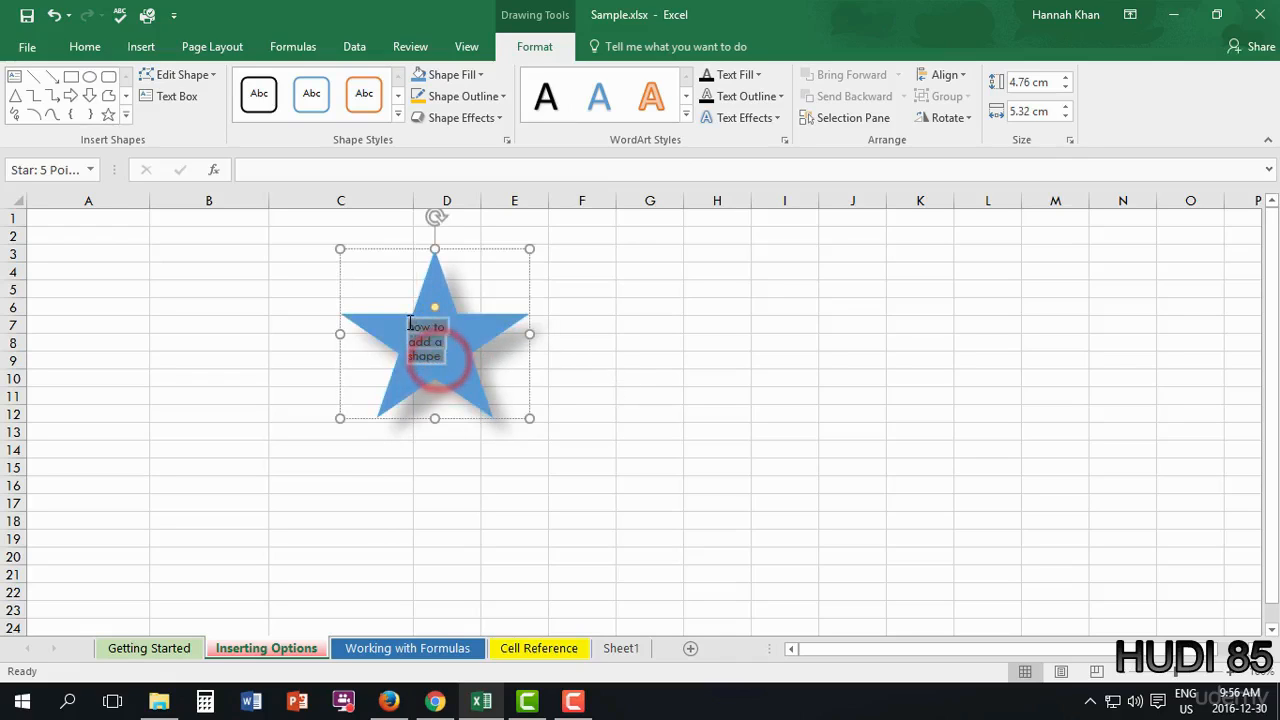
- Try Center, Middle, Right and Left alignment on the star's text, ending with Center
click(88, 47)
click(376, 111)
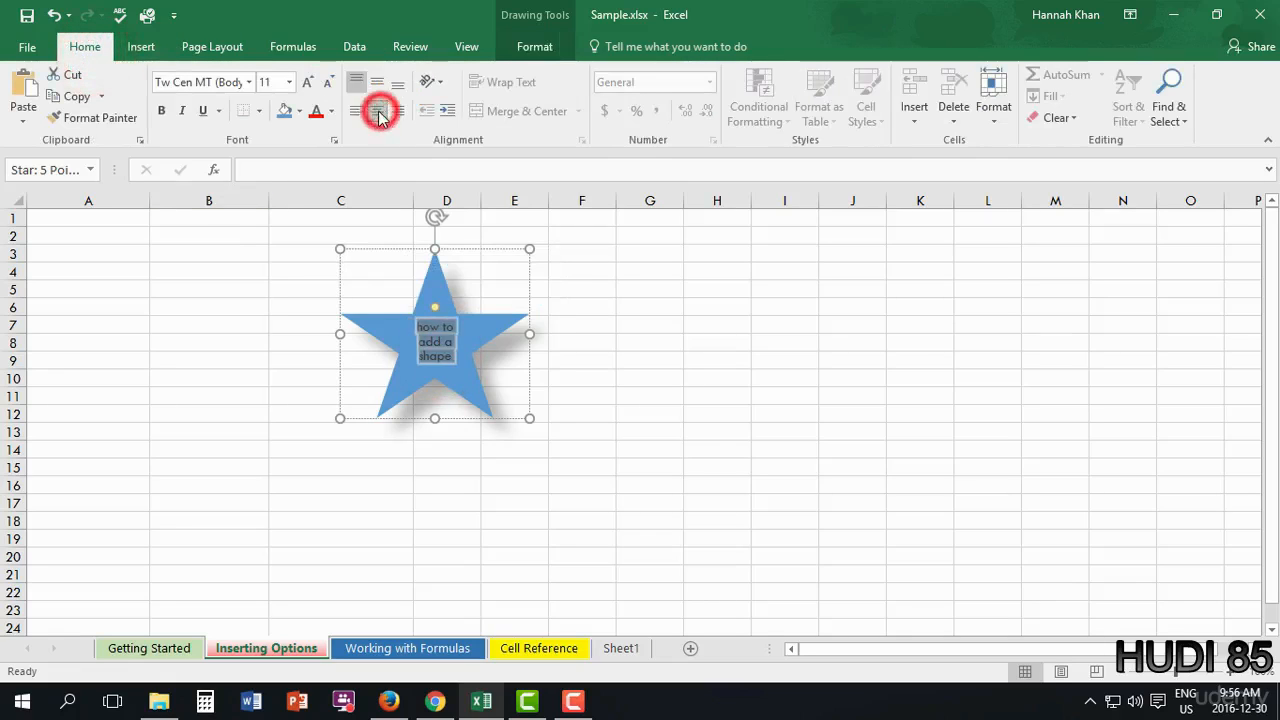
click(381, 82)
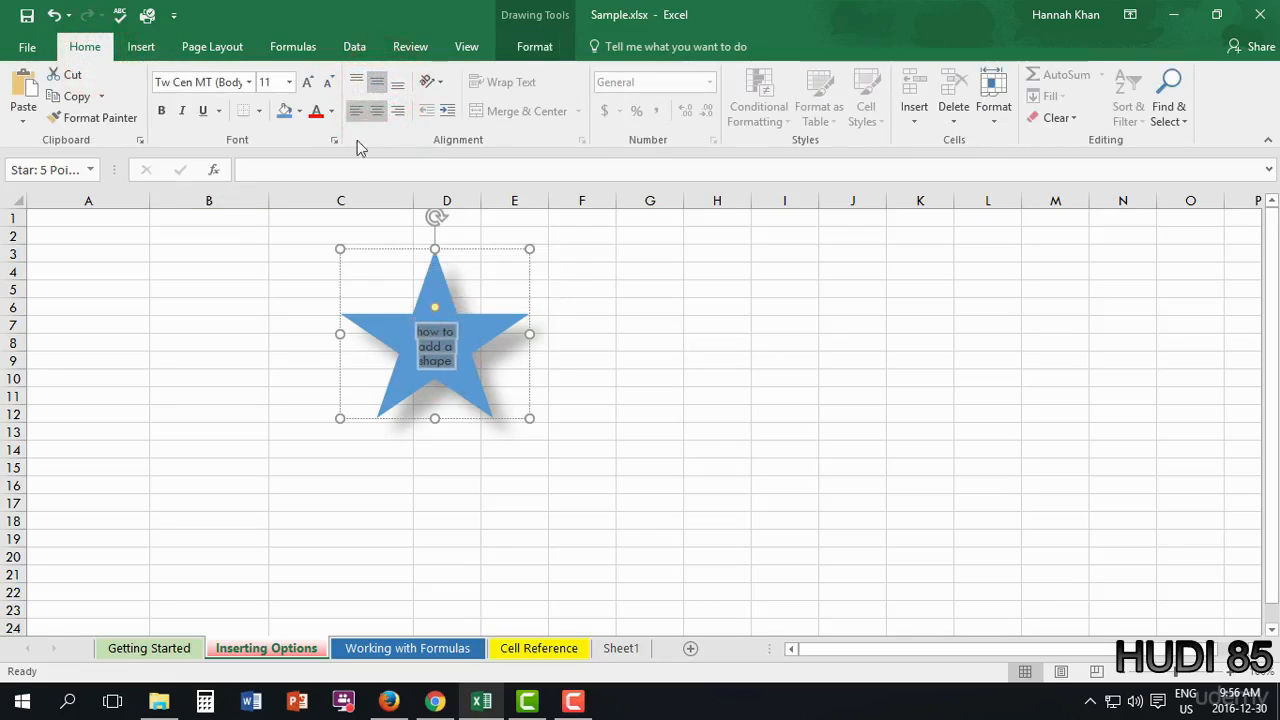
click(399, 111)
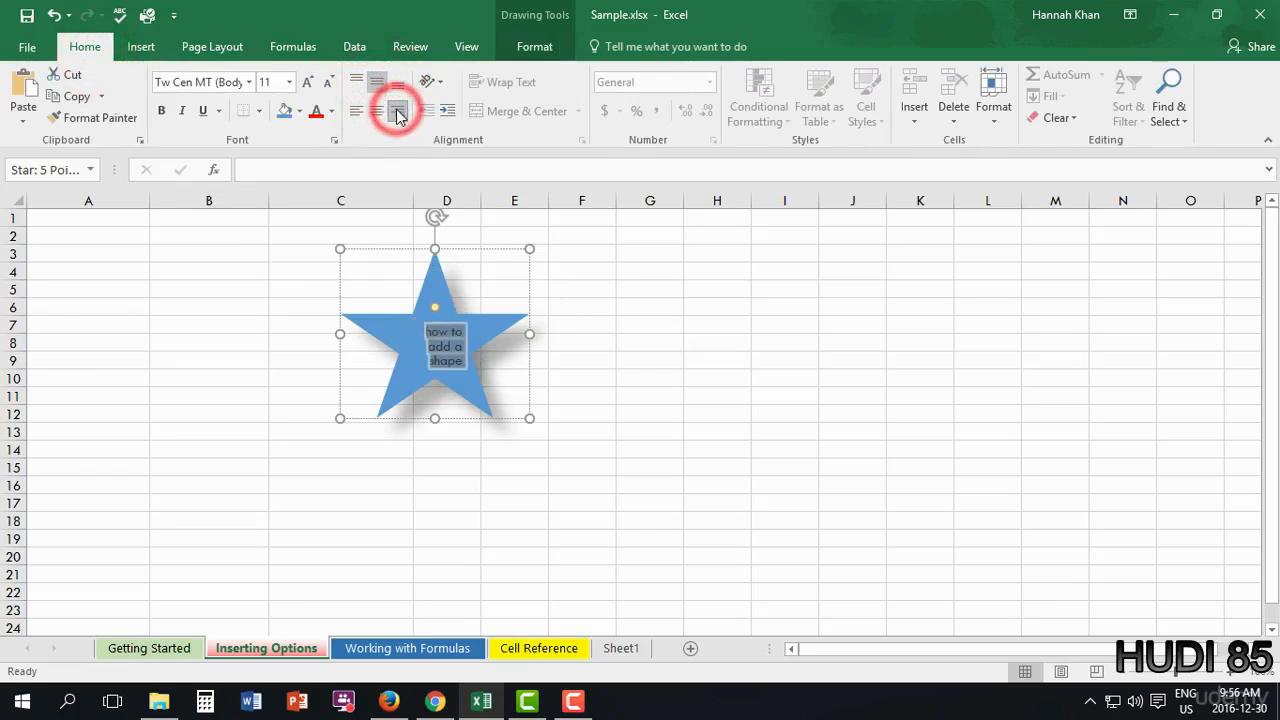
click(356, 111)
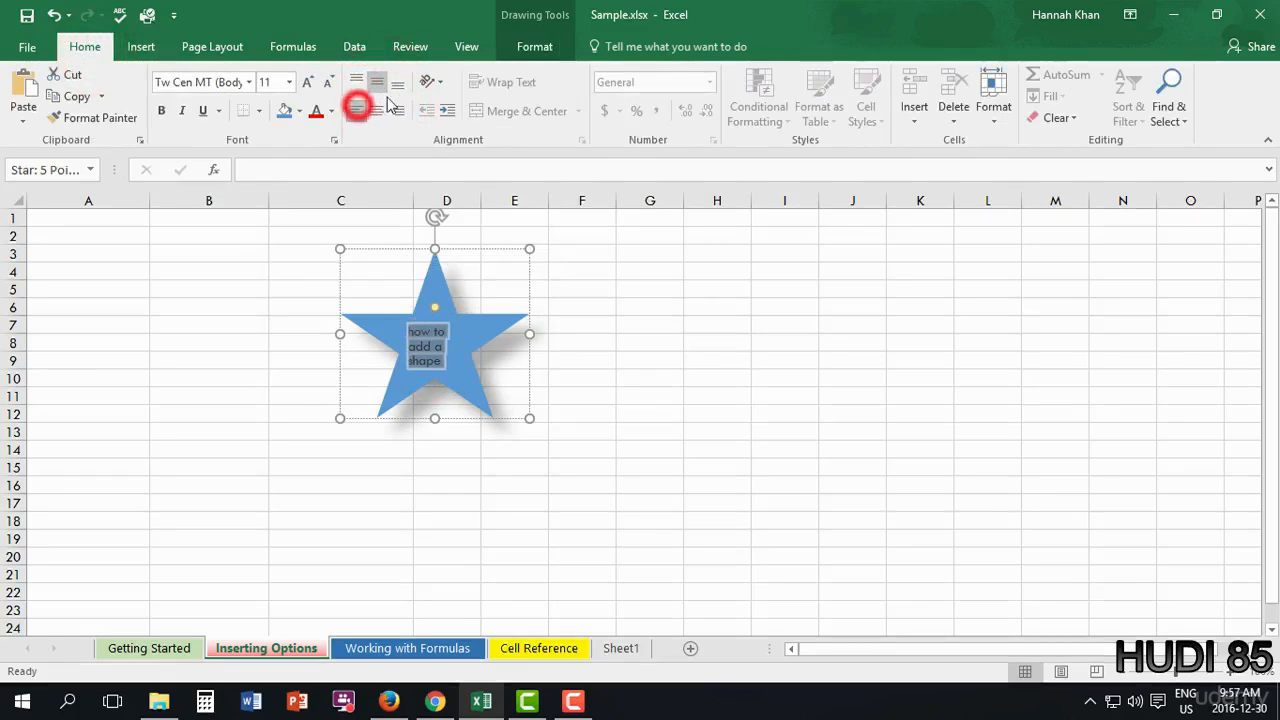
click(377, 111)
click(535, 46)
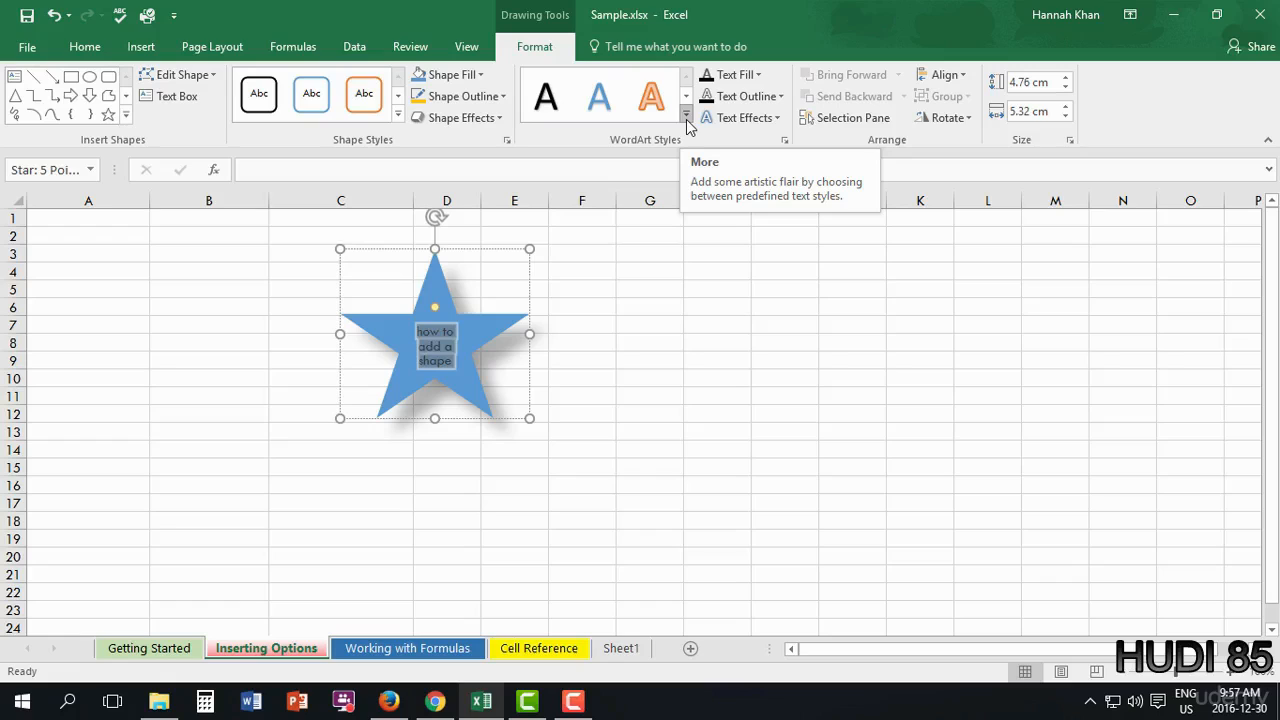
- Apply the 'Fill: Gold, Accent color 4; Soft Bevel' WordArt style to the star's text
click(686, 117)
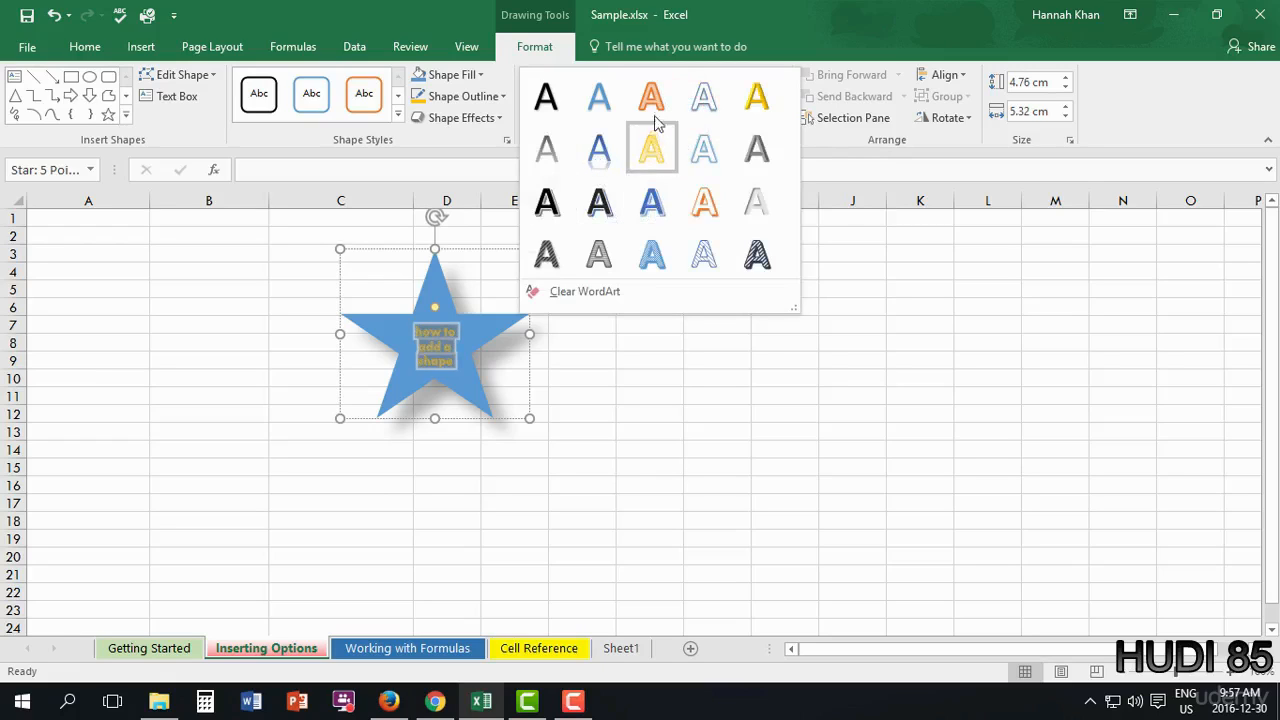
click(751, 112)
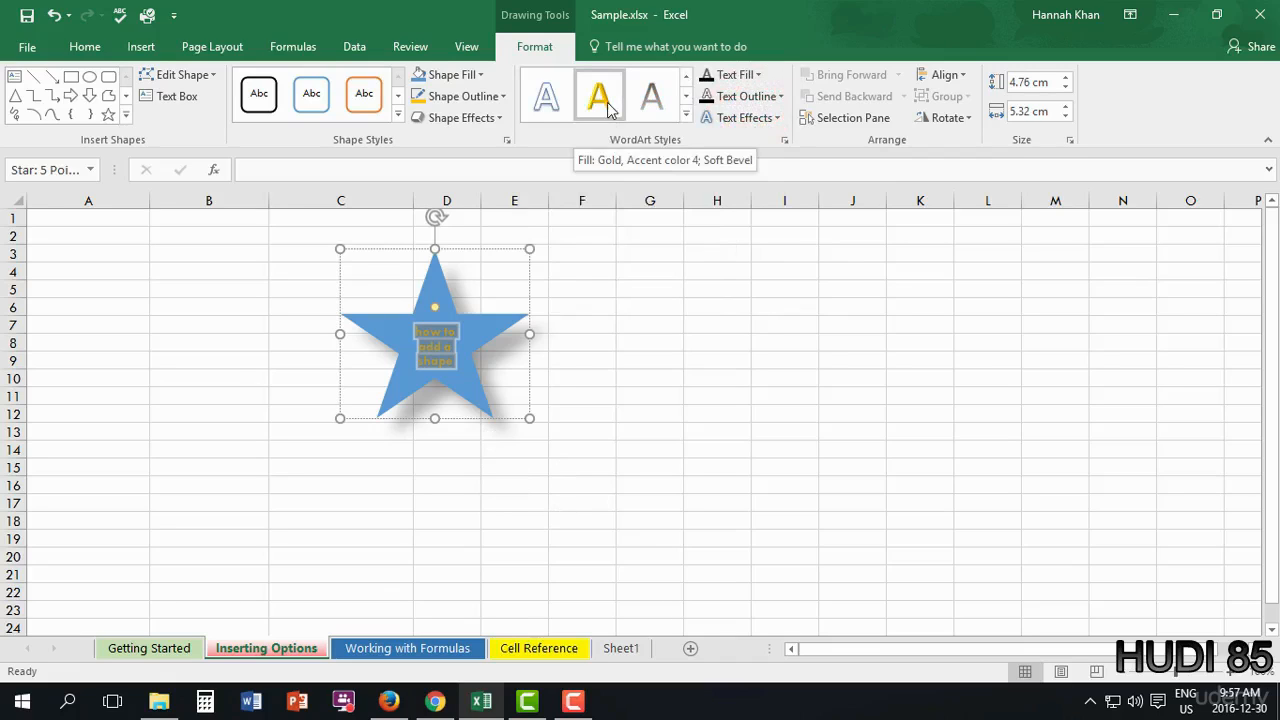
click(571, 486)
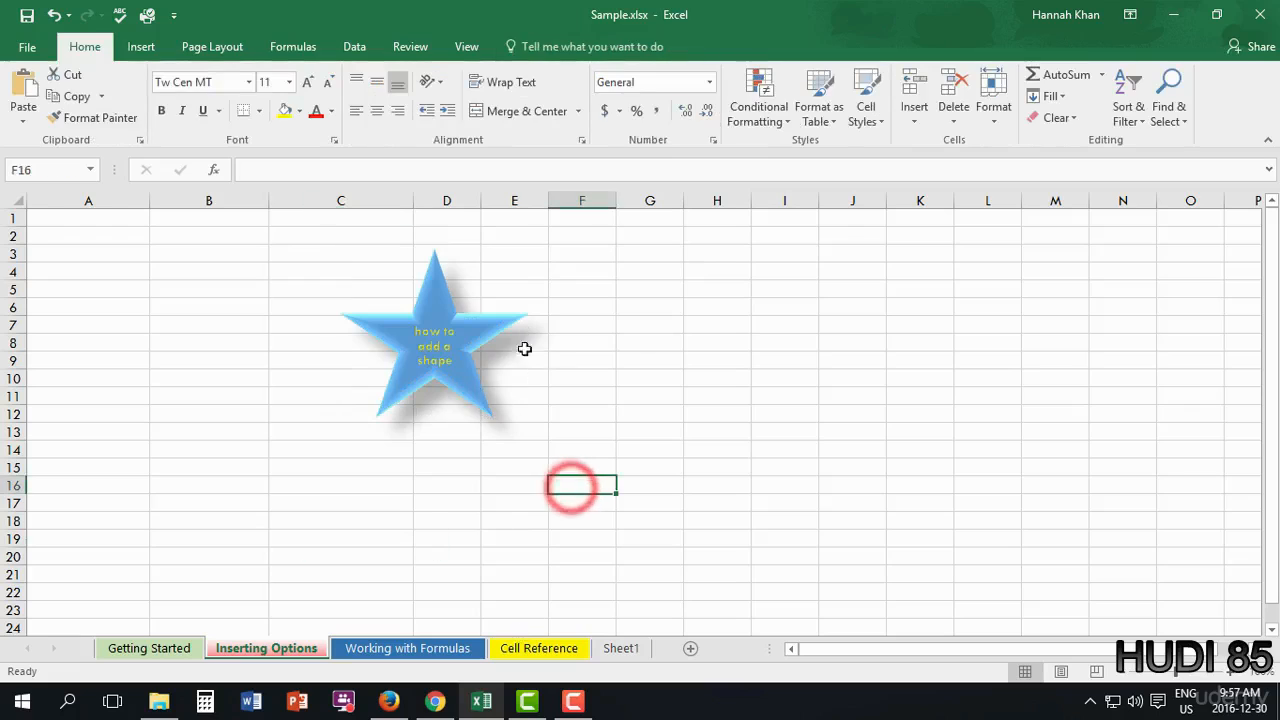
- Move the star right to columns E through G and enlarge it from its corner
click(485, 354)
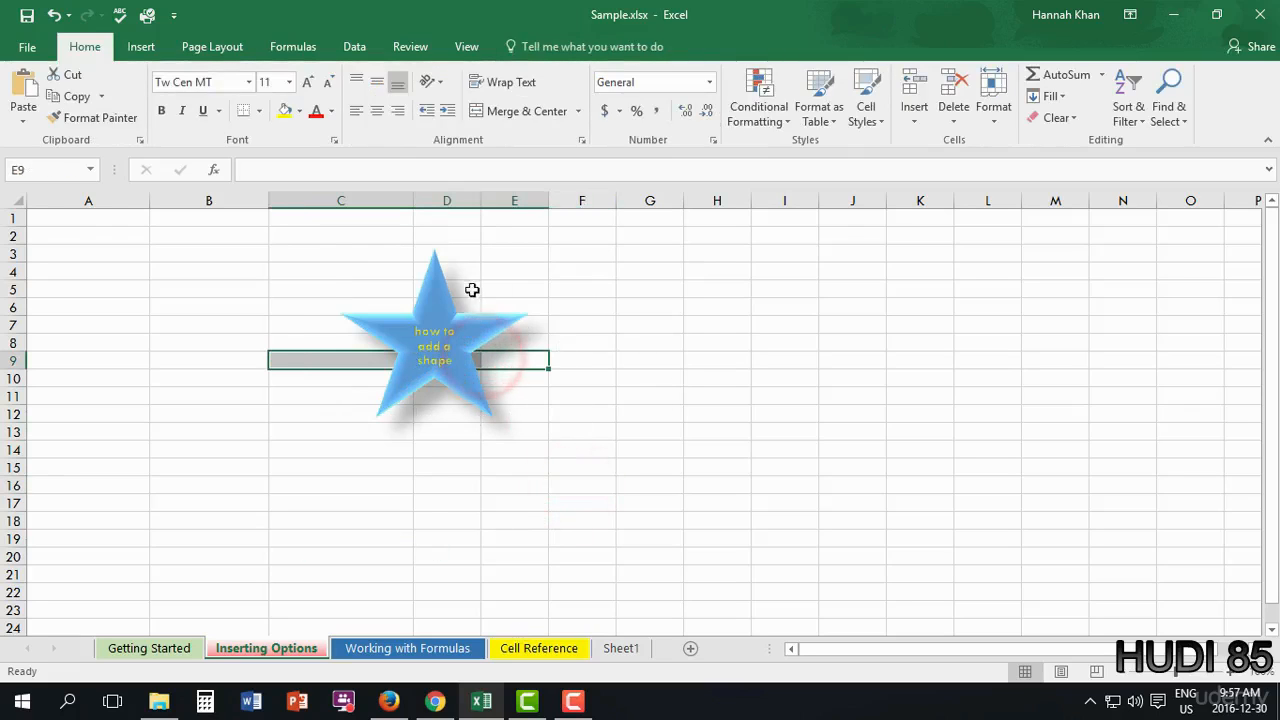
click(444, 305)
mouse_move(444, 305)
mouse_down()
mouse_move(209, 303)
mouse_move(152, 282)
mouse_move(531, 337)
mouse_move(503, 223)
mouse_move(678, 326)
mouse_move(586, 294)
mouse_move(606, 328)
mouse_up()
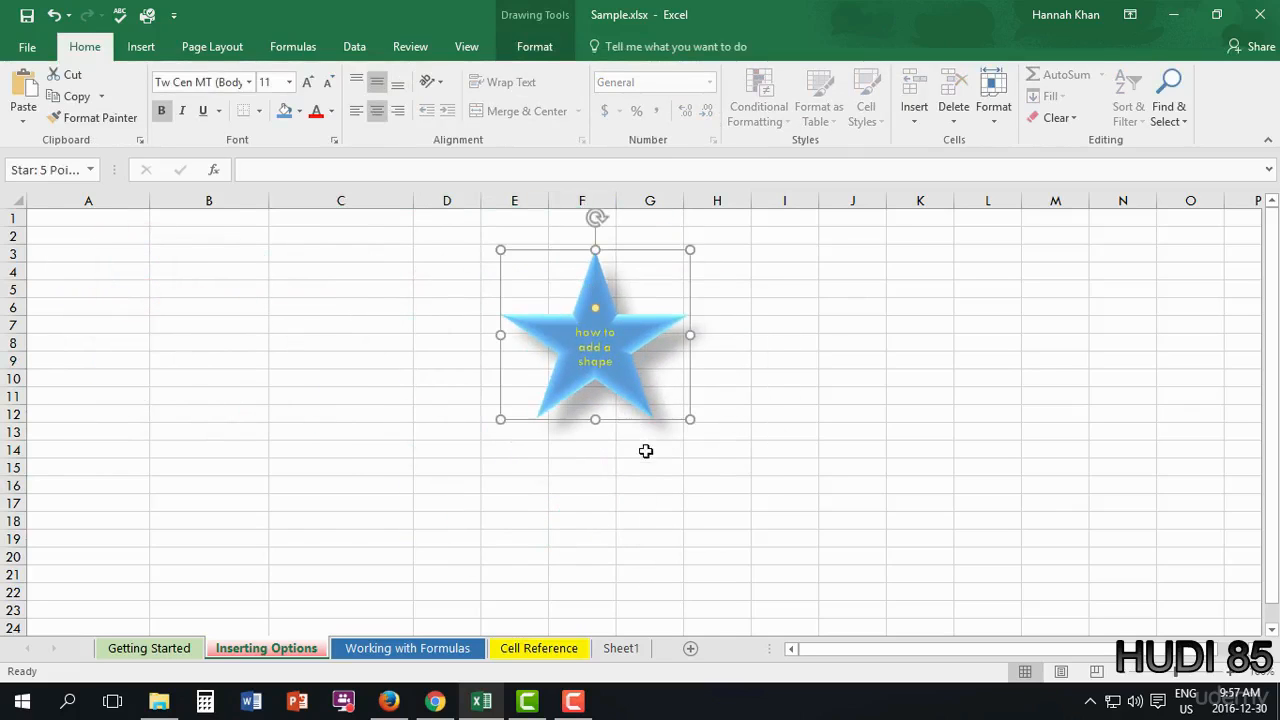
drag(690, 419, 801, 578)
- Set the star's height and width to 9 cm each
click(1040, 84)
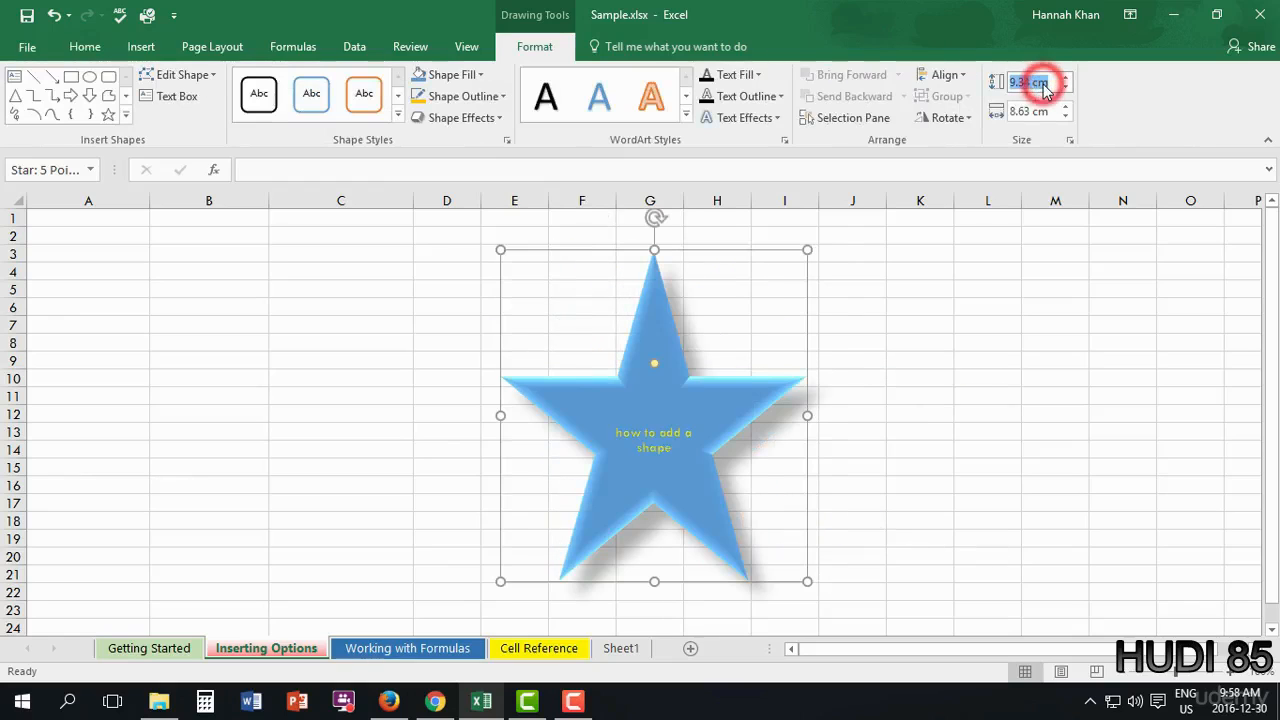
key(BackSpace)
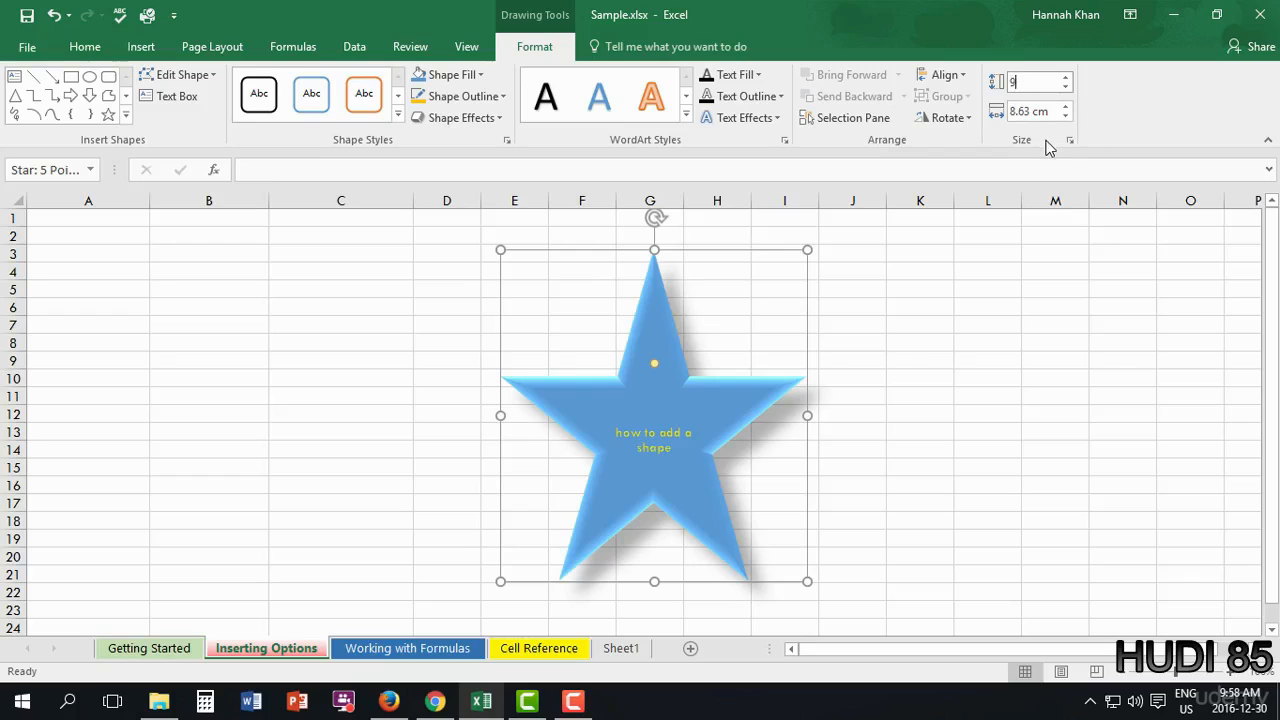
key(Tab)
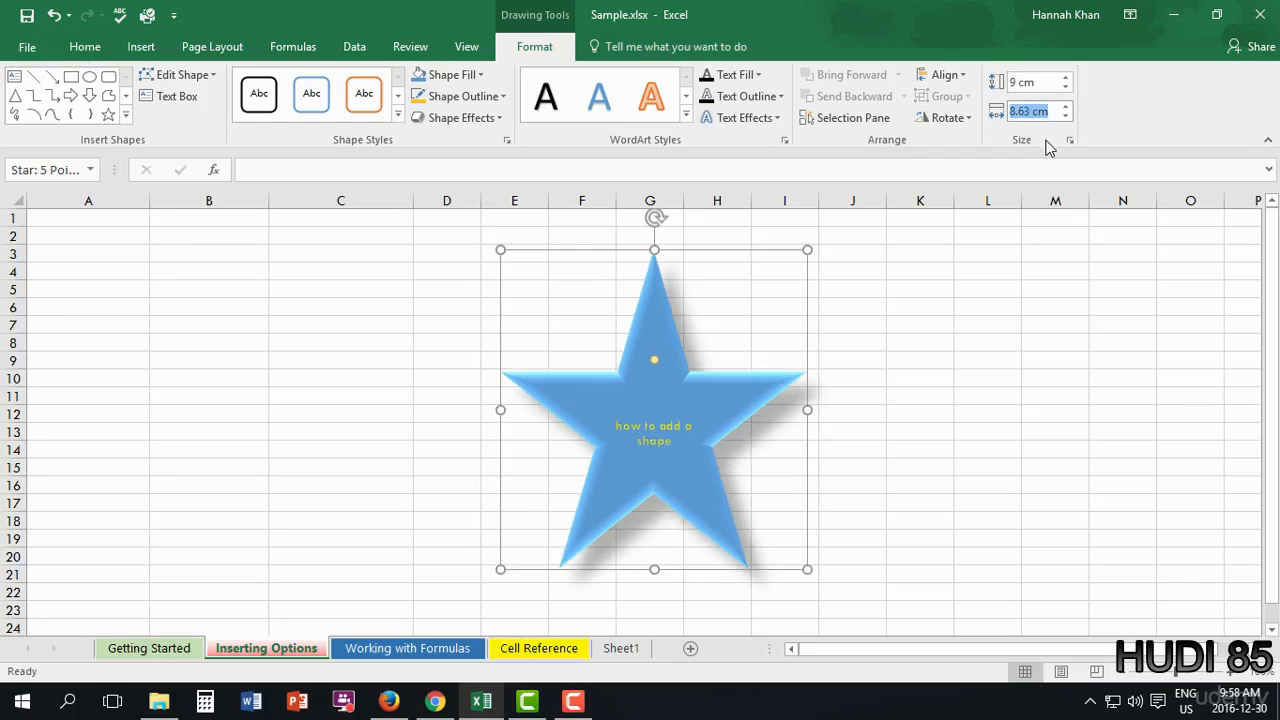
text(9)
key(Return)
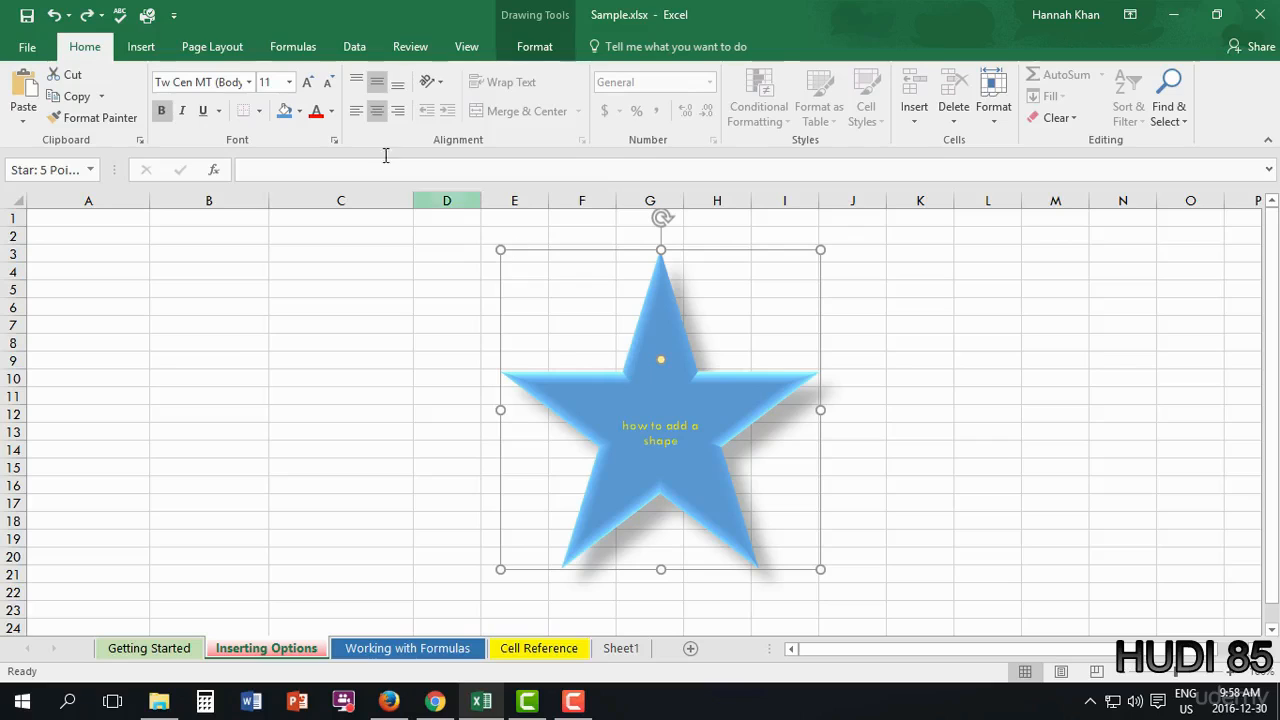
click(141, 48)
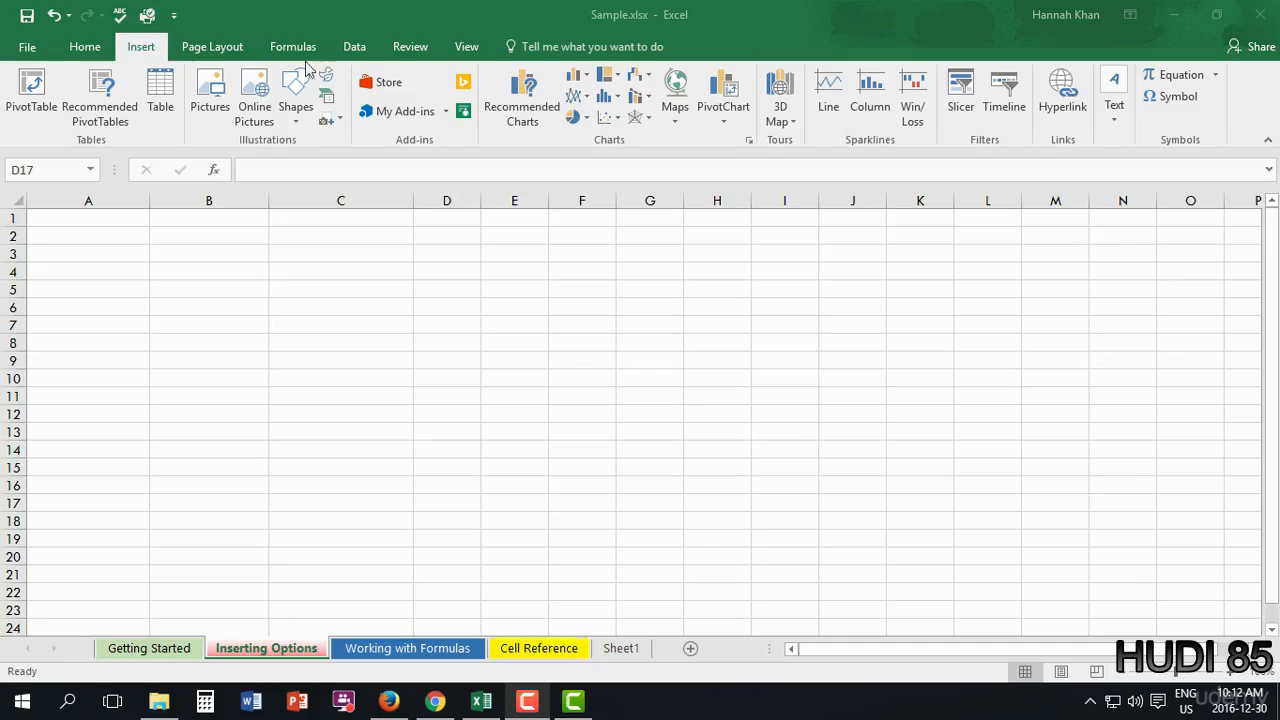
click(215, 92)
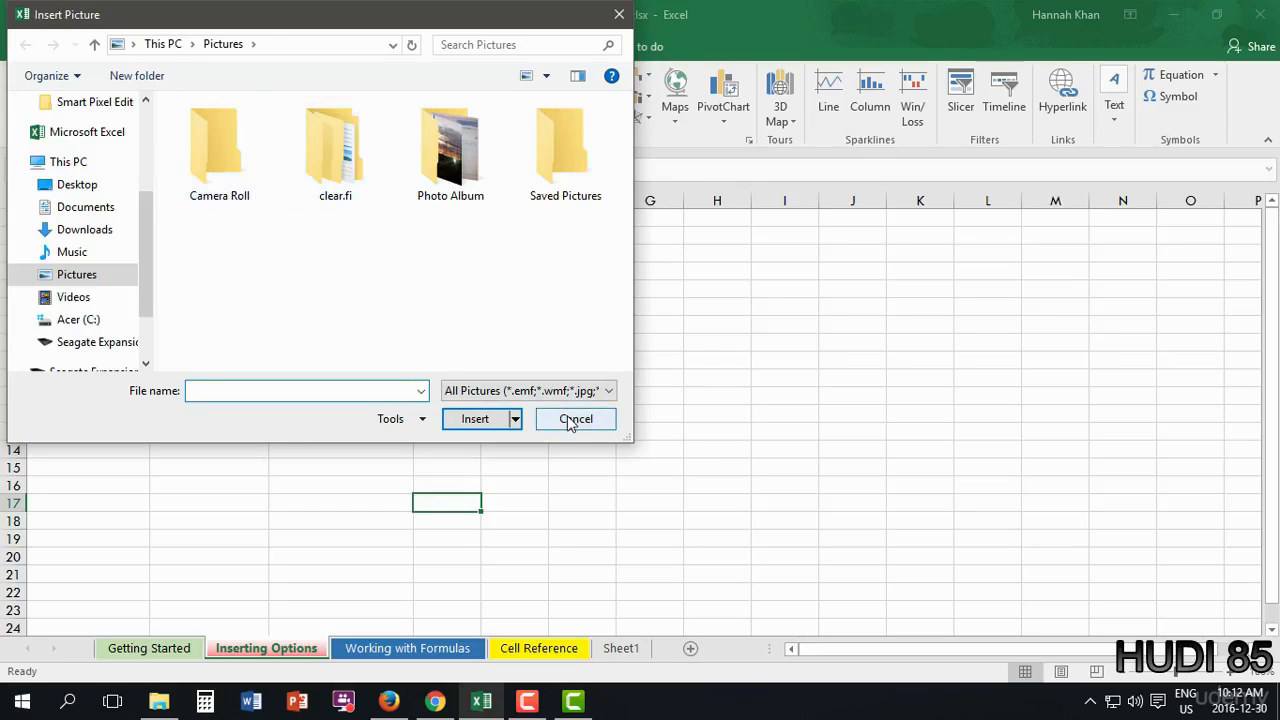
double_click(557, 152)
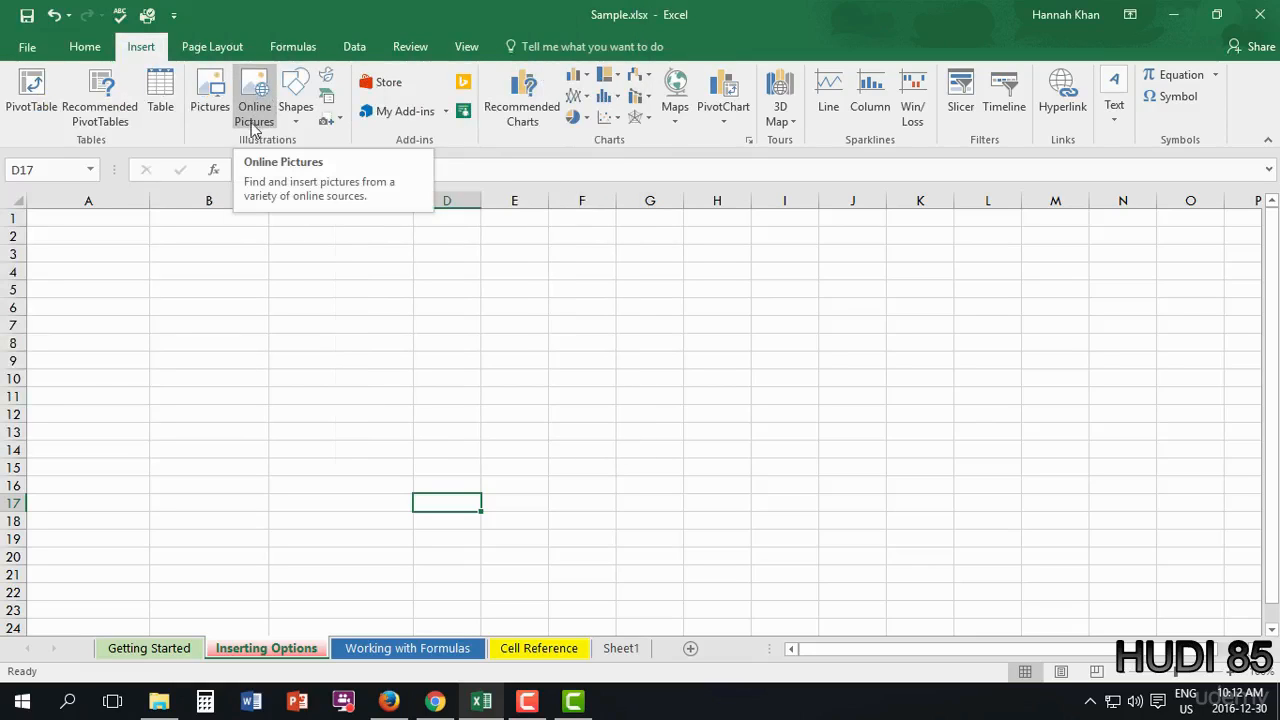
- Search online pictures for 'Skyline', select a night city skyline photo, and view the size filter
click(255, 115)
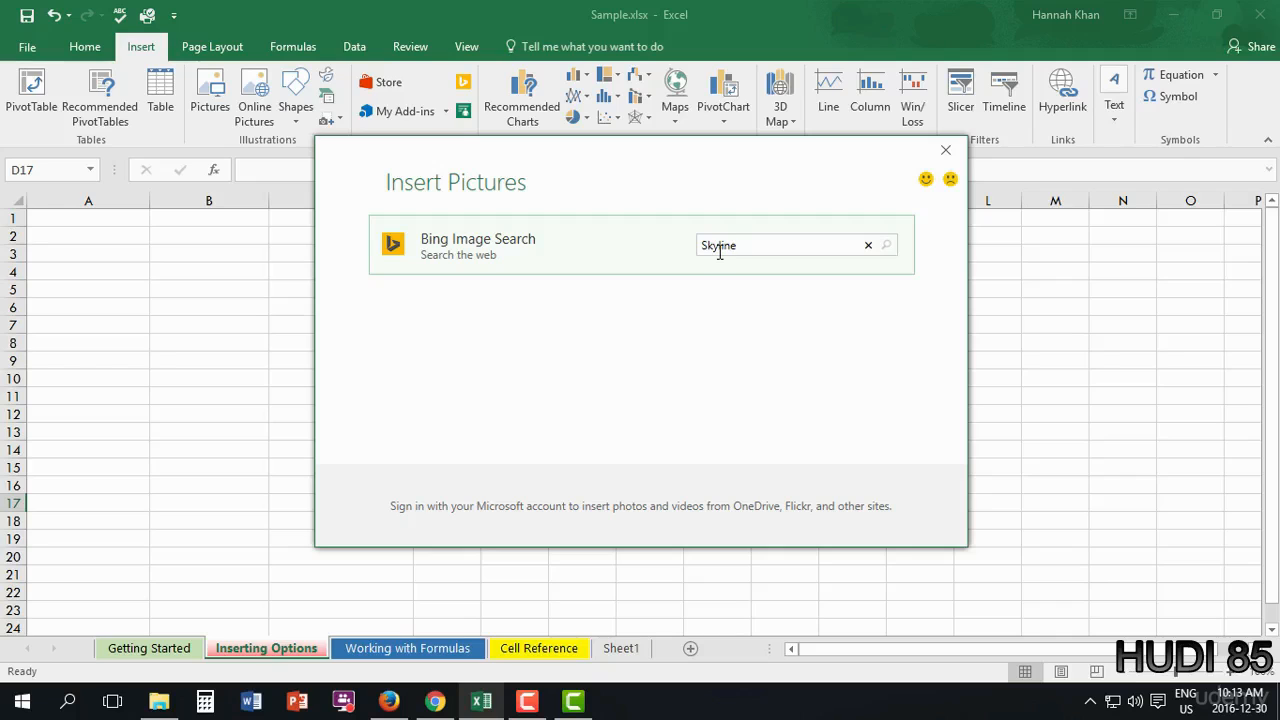
click(820, 251)
key(Return)
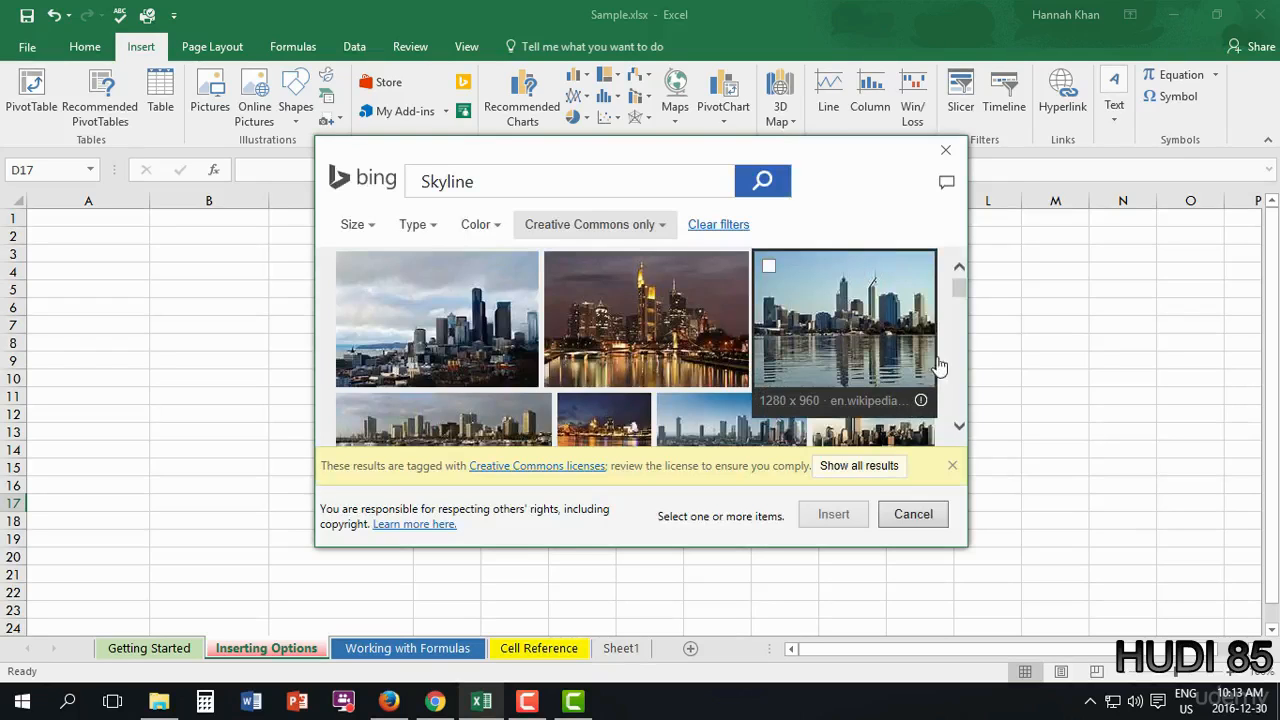
drag(961, 285, 961, 308)
click(567, 328)
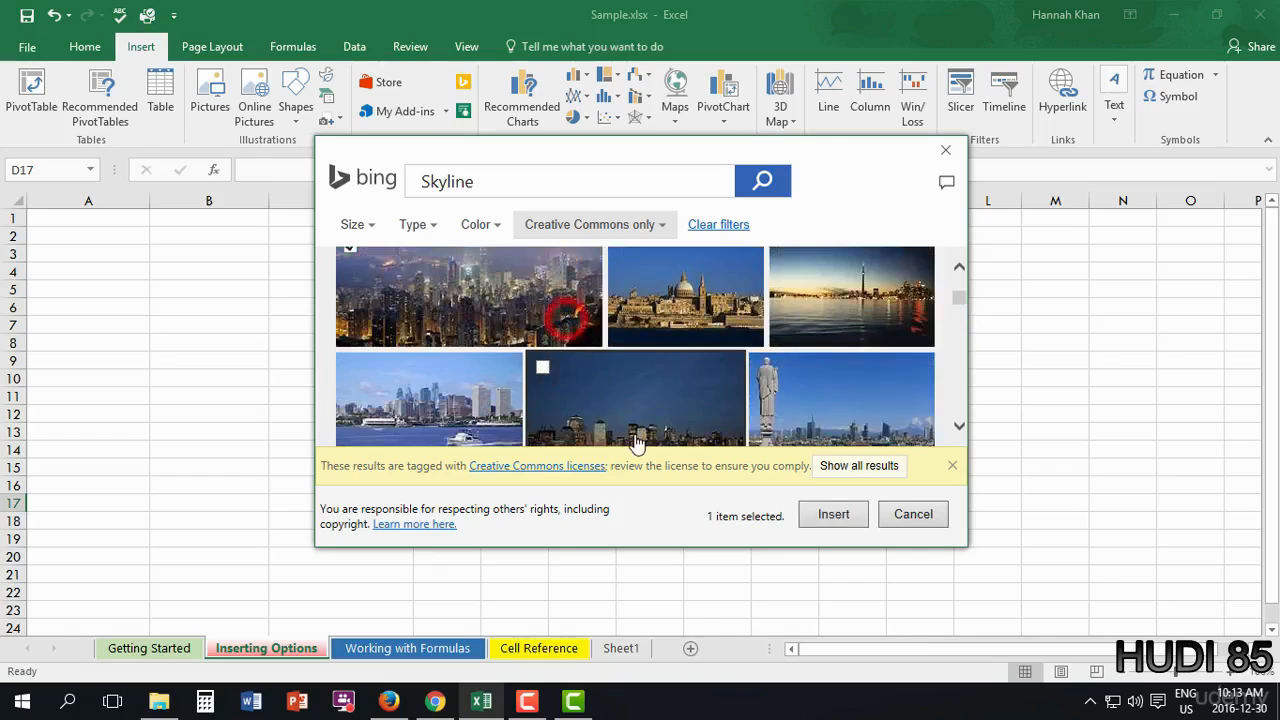
scroll(679, 365, up, 1)
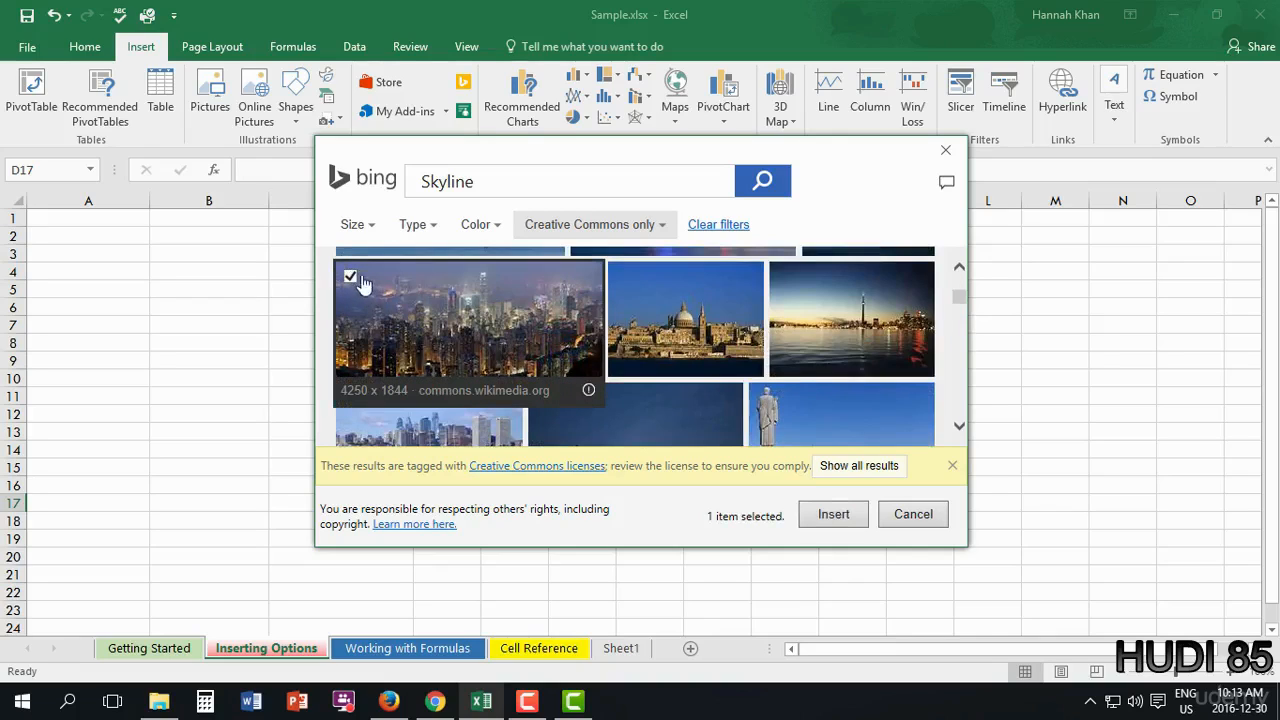
scroll(352, 280, up, 1)
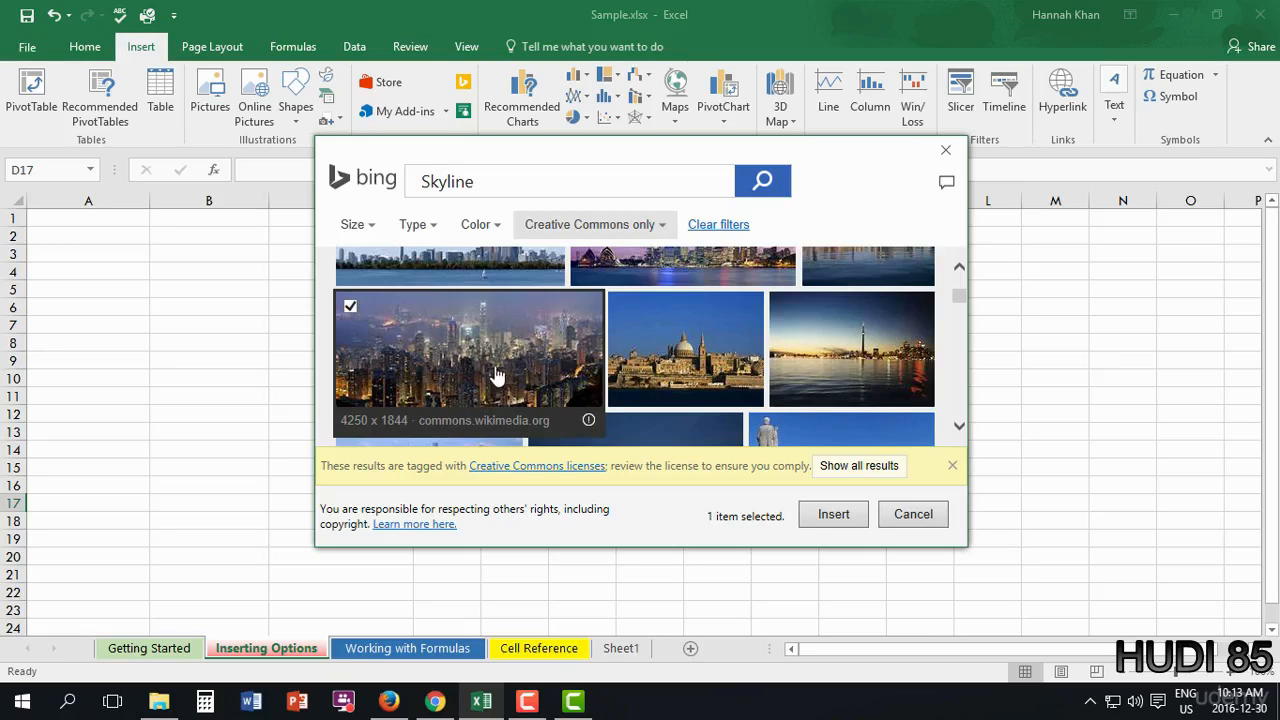
click(370, 232)
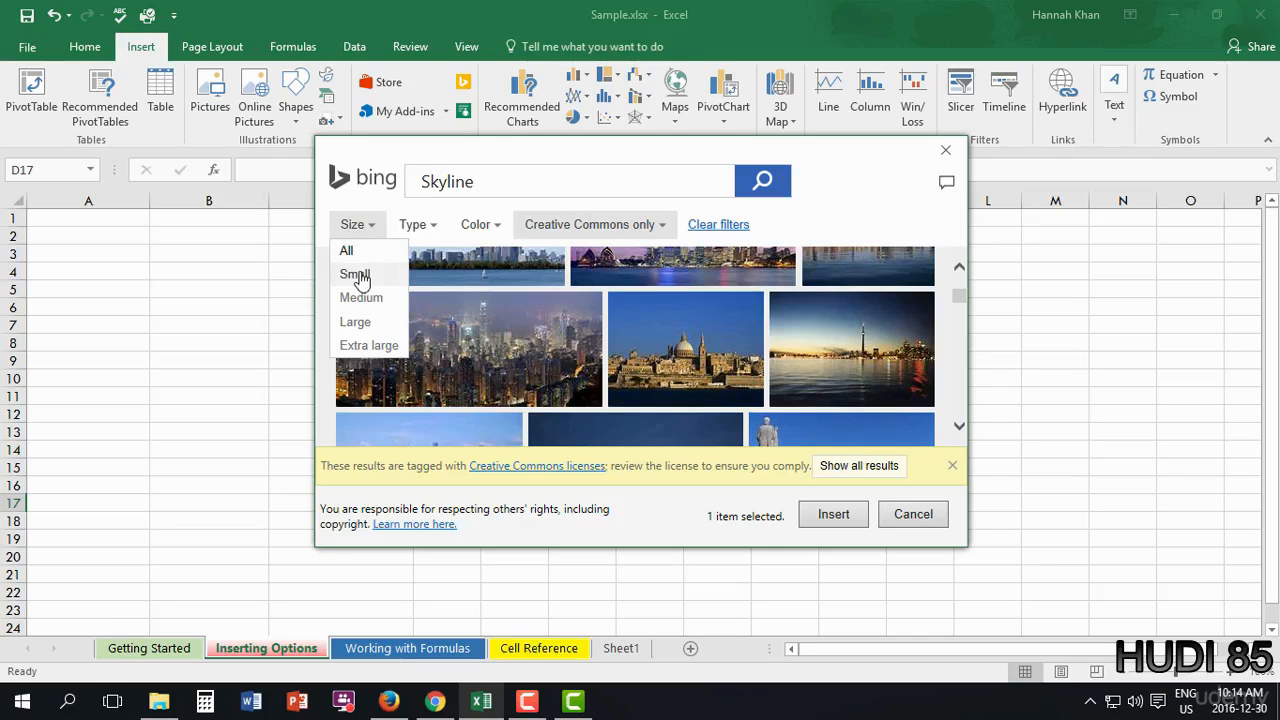
mouse_move(440, 248)
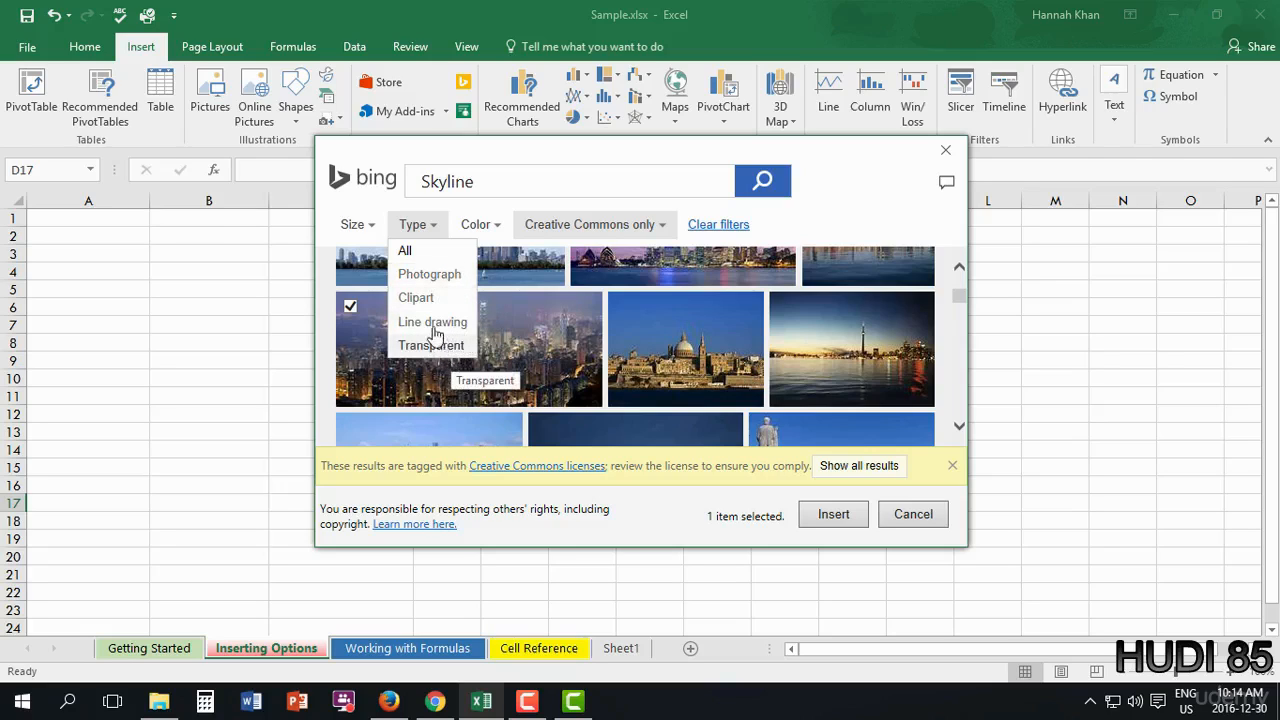
- Filter the Skyline results to Clipart and then Red images
click(424, 298)
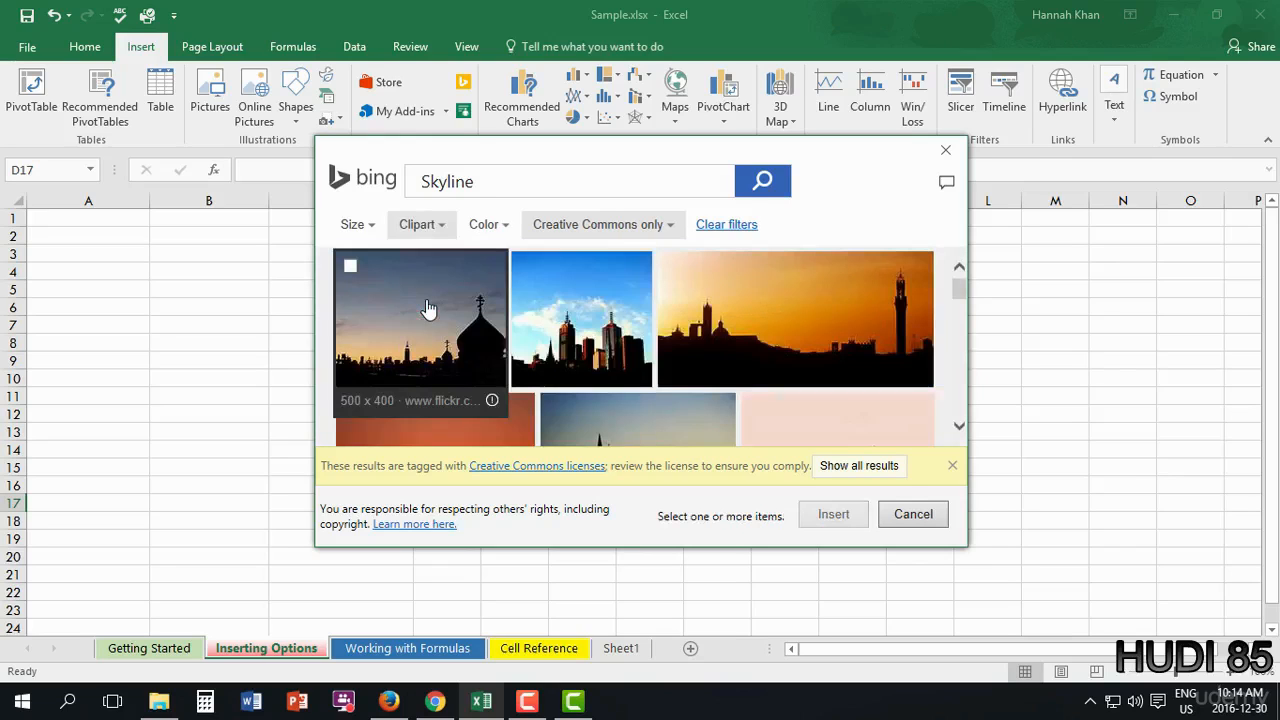
scroll(630, 355, down, 1)
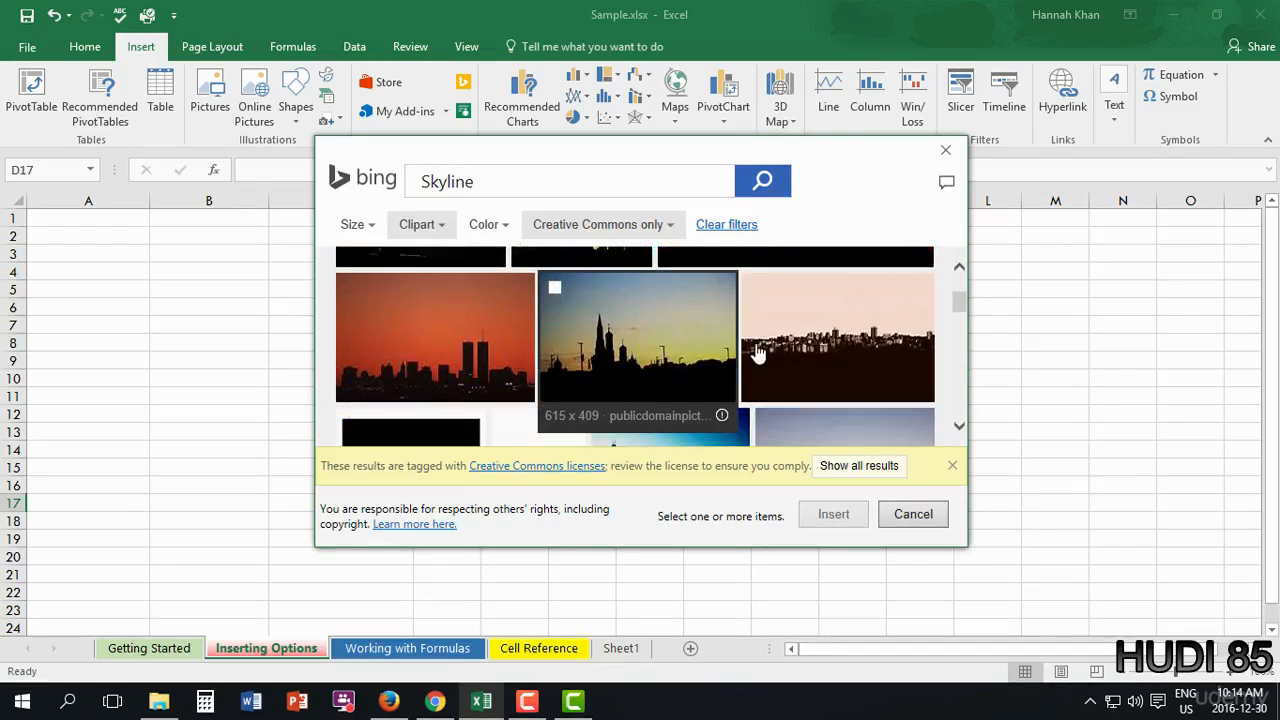
scroll(663, 363, down, 3)
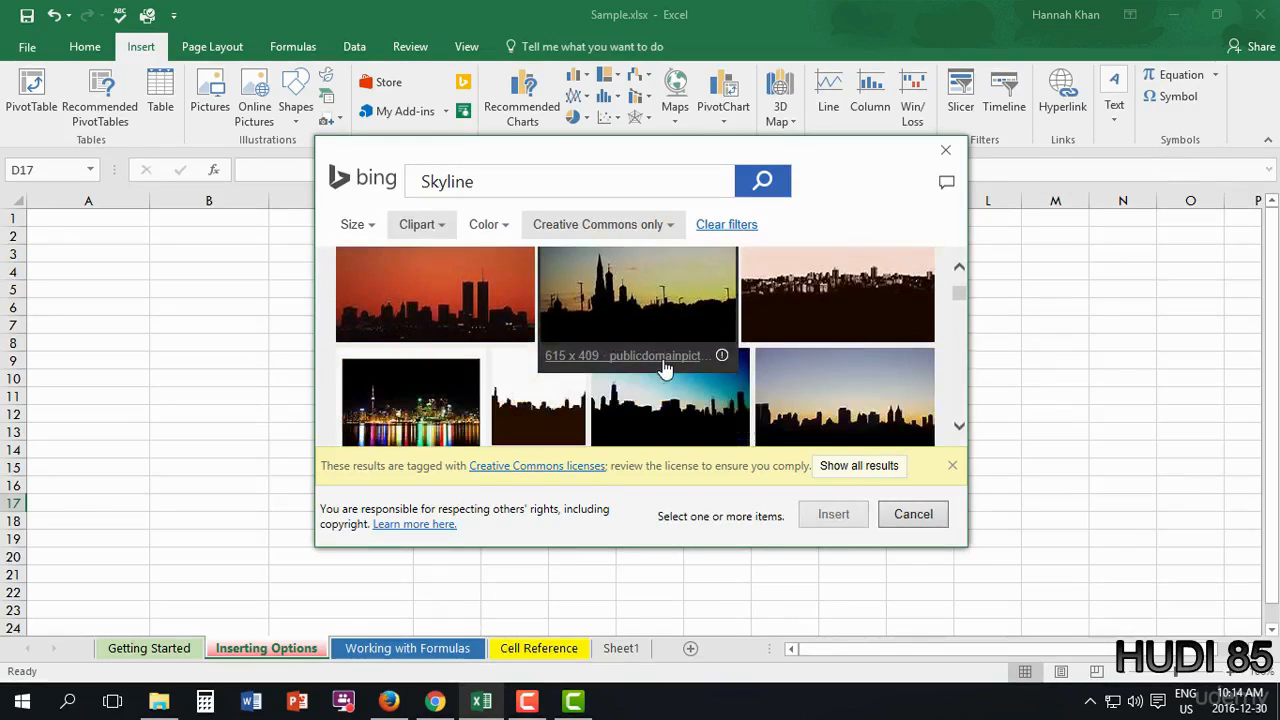
scroll(660, 370, down, 1)
scroll(643, 368, down, 5)
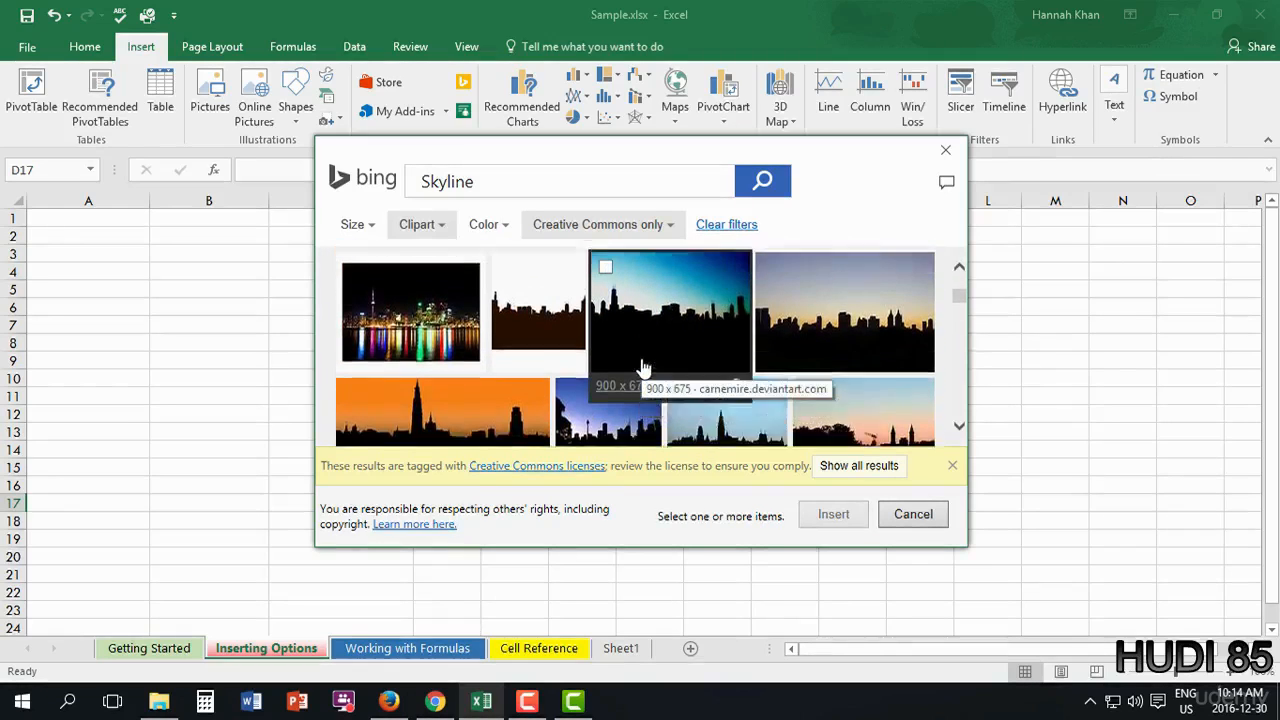
click(489, 226)
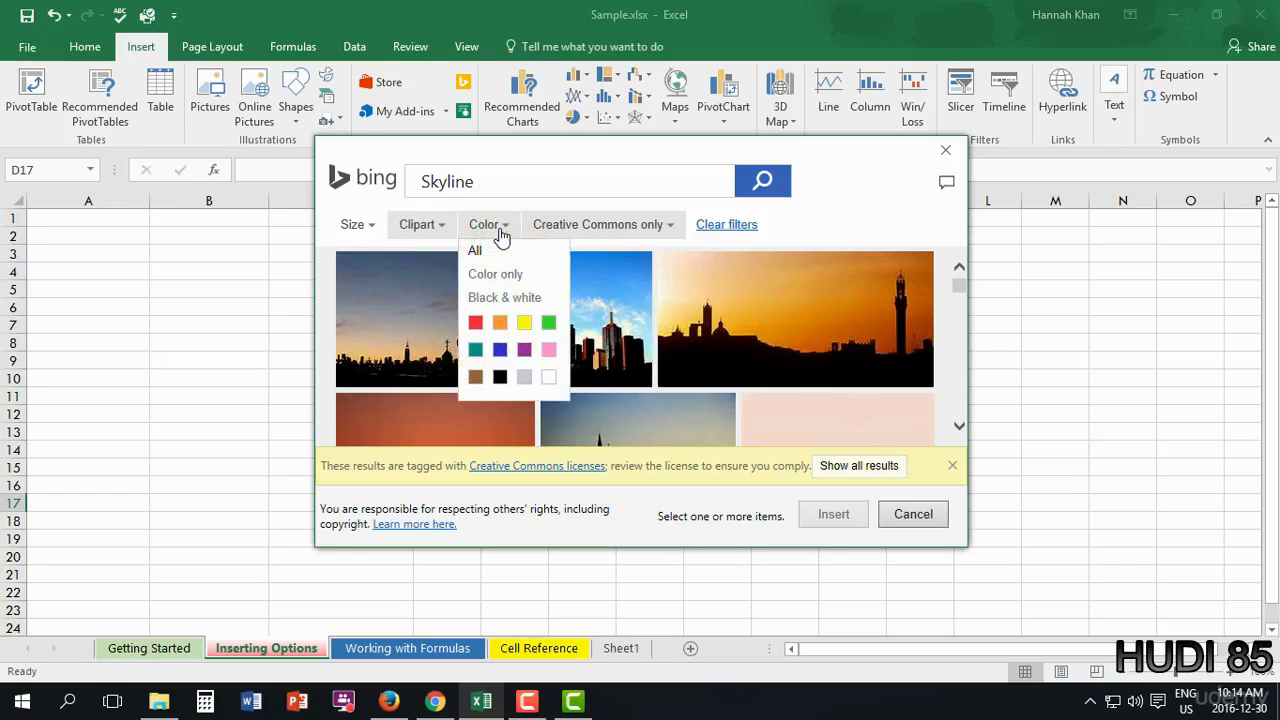
click(476, 323)
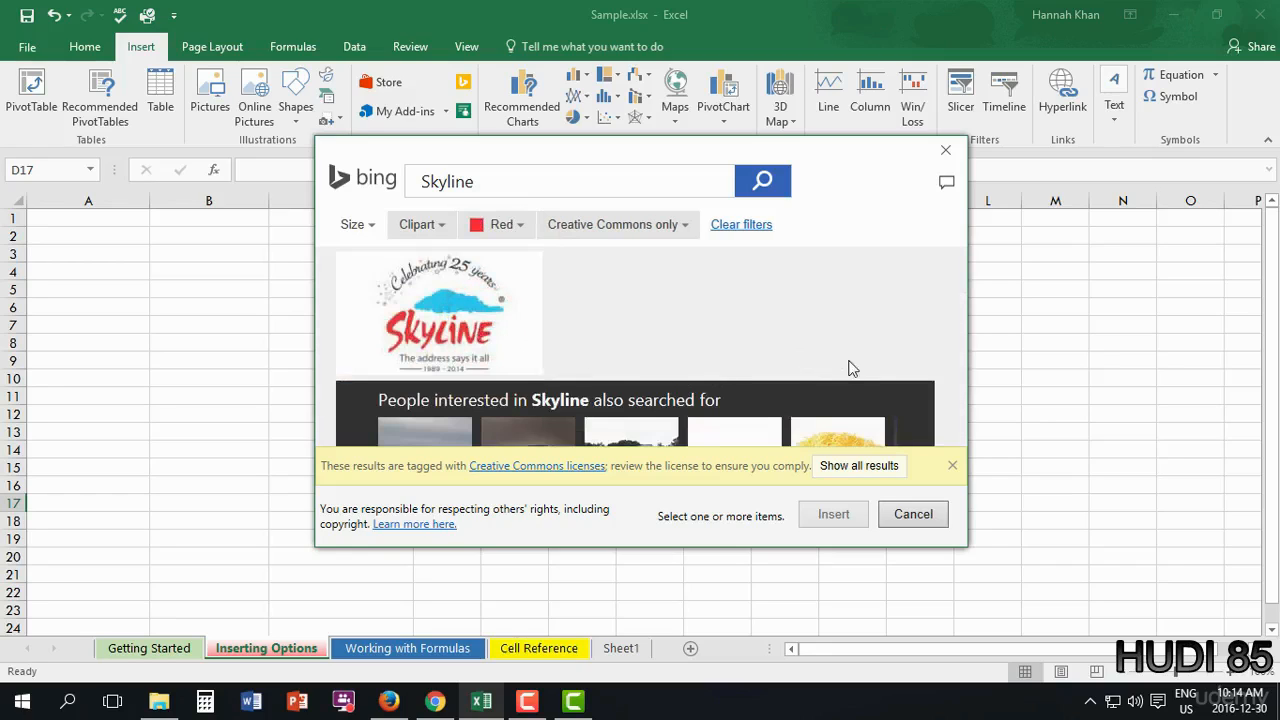
click(520, 224)
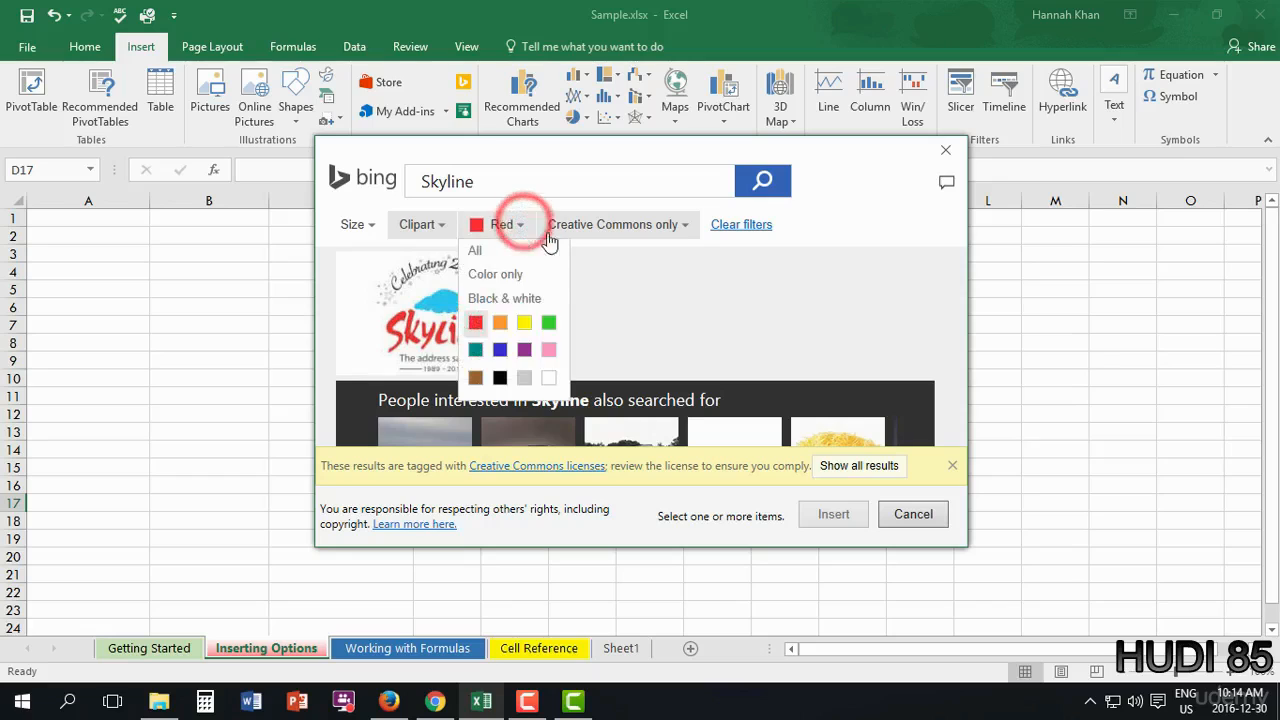
click(565, 226)
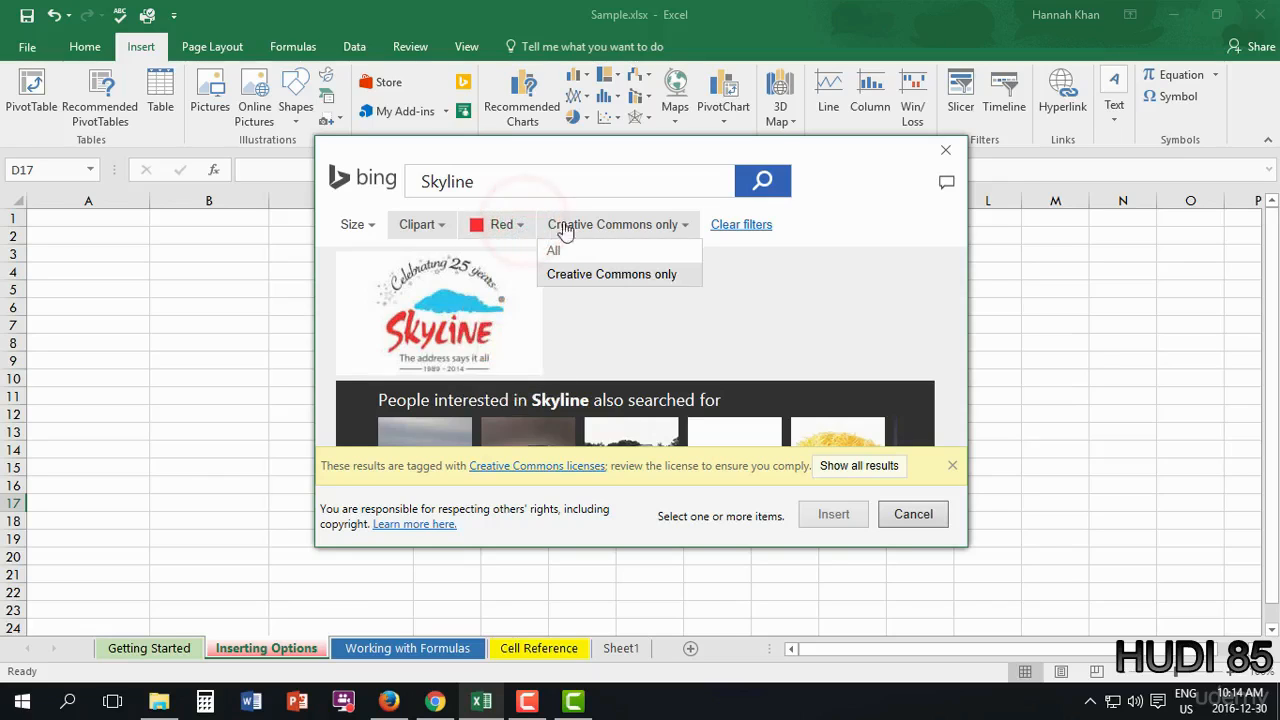
- Clear all filters and insert the colourful night skyline photo
click(755, 226)
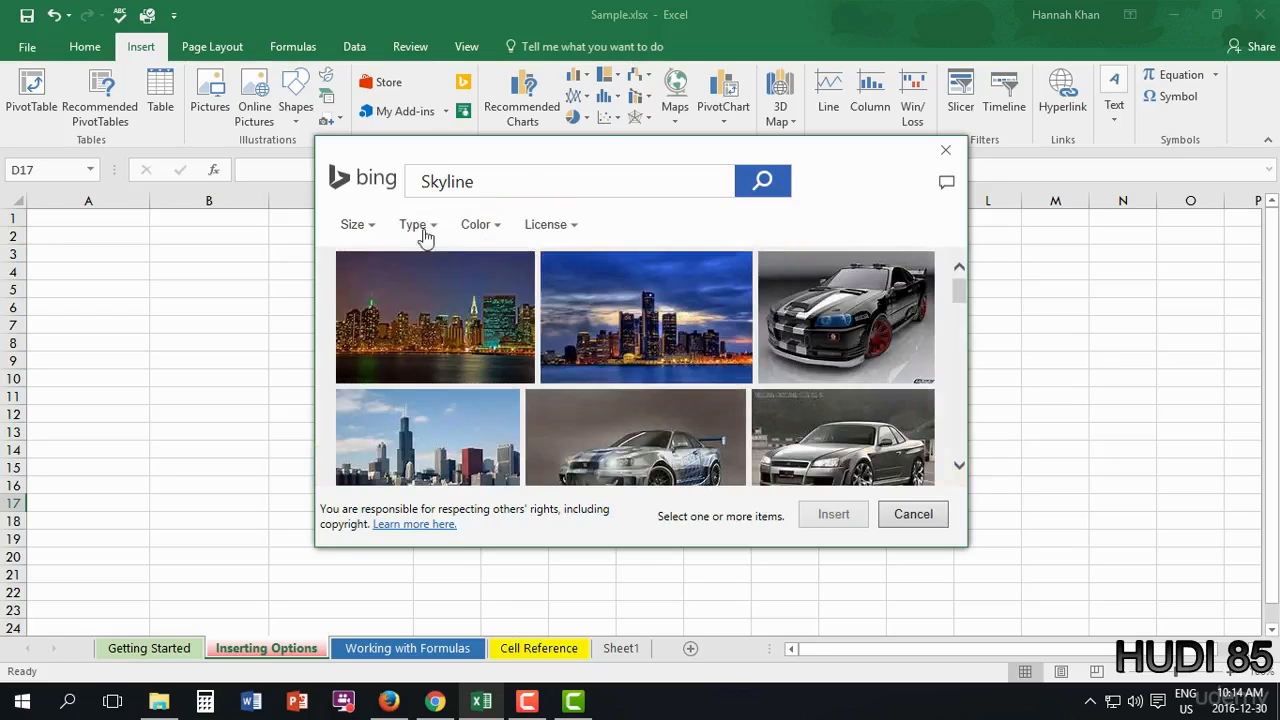
scroll(470, 320, down, 3)
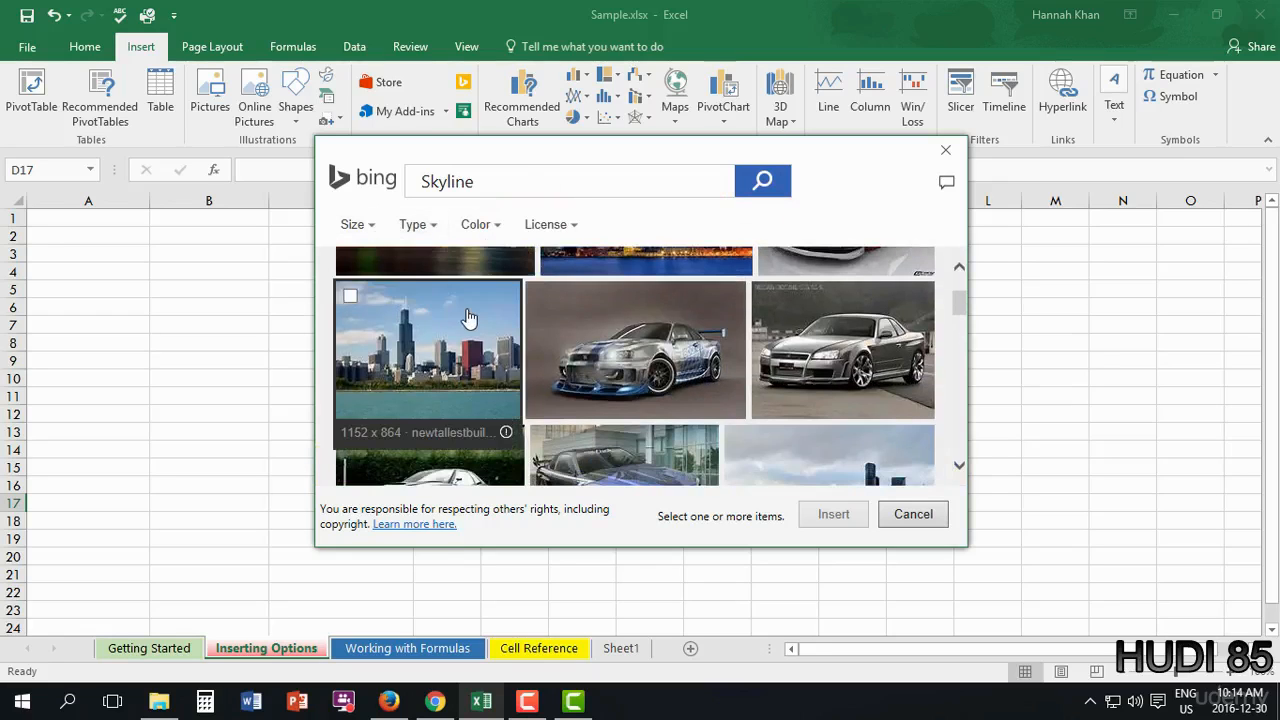
scroll(596, 354, down, 5)
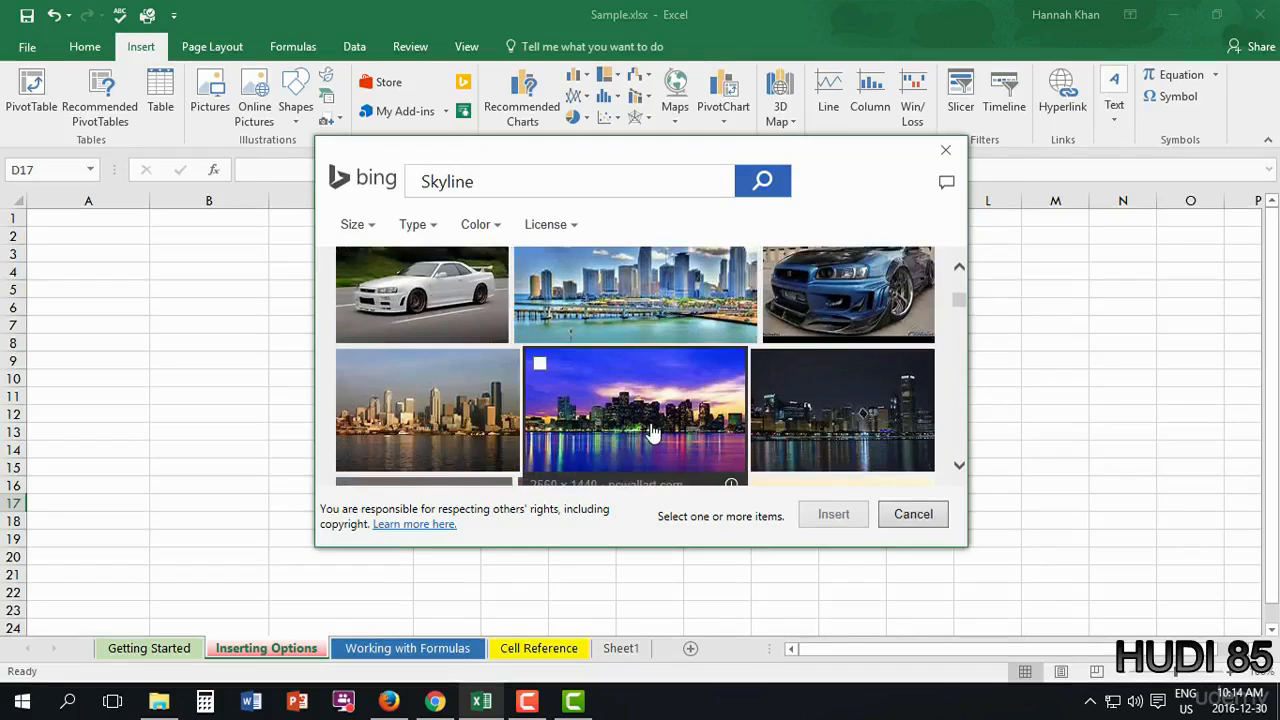
scroll(655, 415, down, 3)
scroll(658, 428, up, 1)
scroll(655, 425, up, 1)
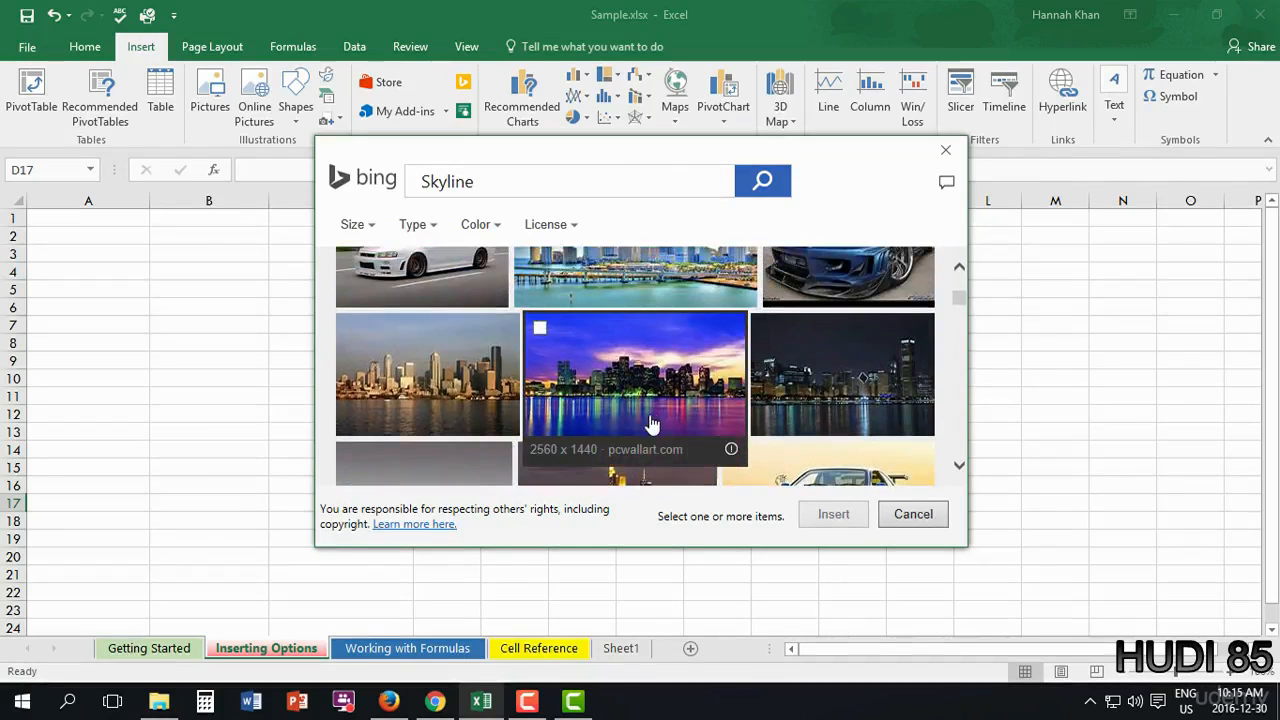
click(651, 423)
click(834, 515)
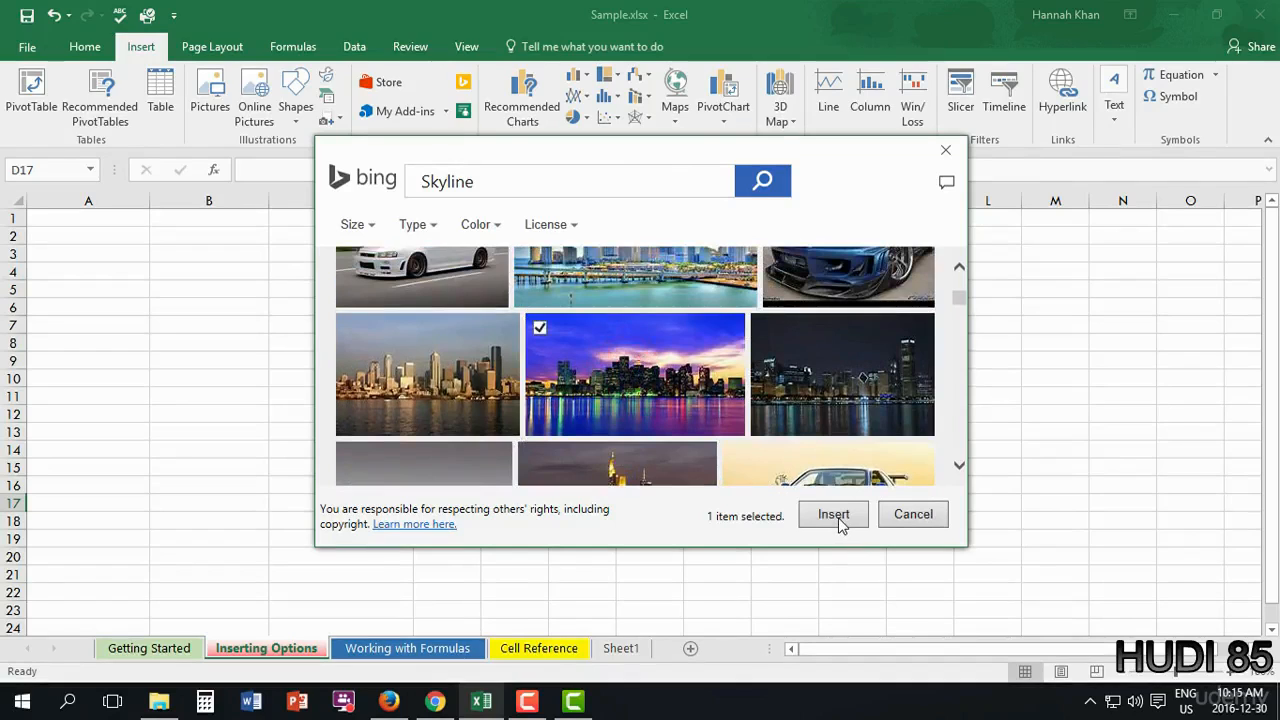
- Move the skyline photo to the sheet's top-left corner, spanning roughly columns A to L
click(838, 520)
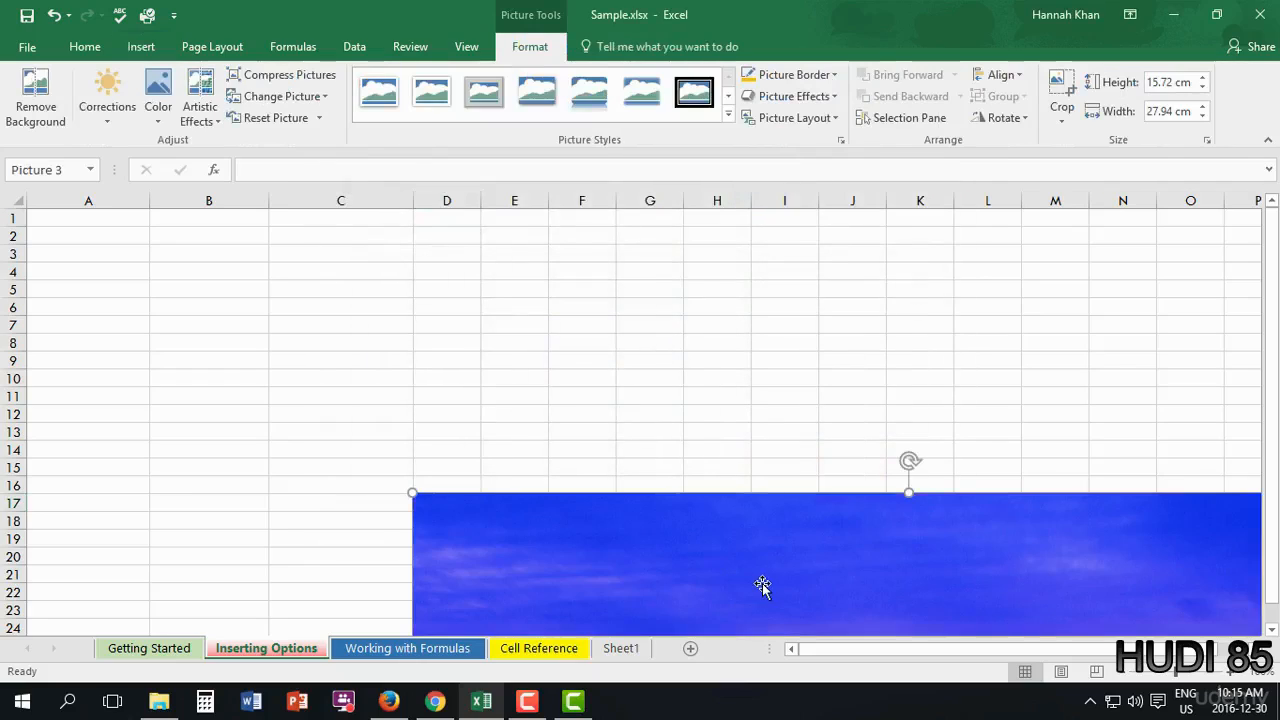
mouse_move(760, 586)
mouse_down()
mouse_move(640, 429)
mouse_move(466, 316)
mouse_move(353, 305)
mouse_up()
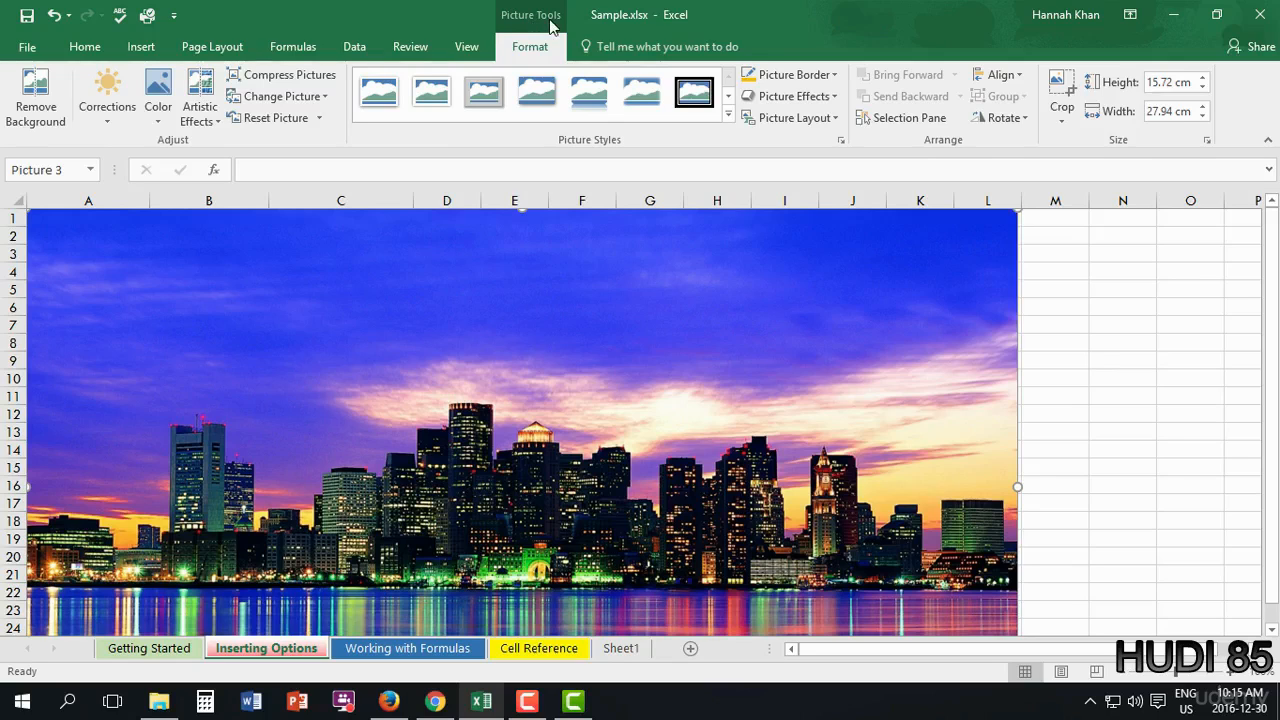
click(466, 46)
scroll(534, 49, up, 4)
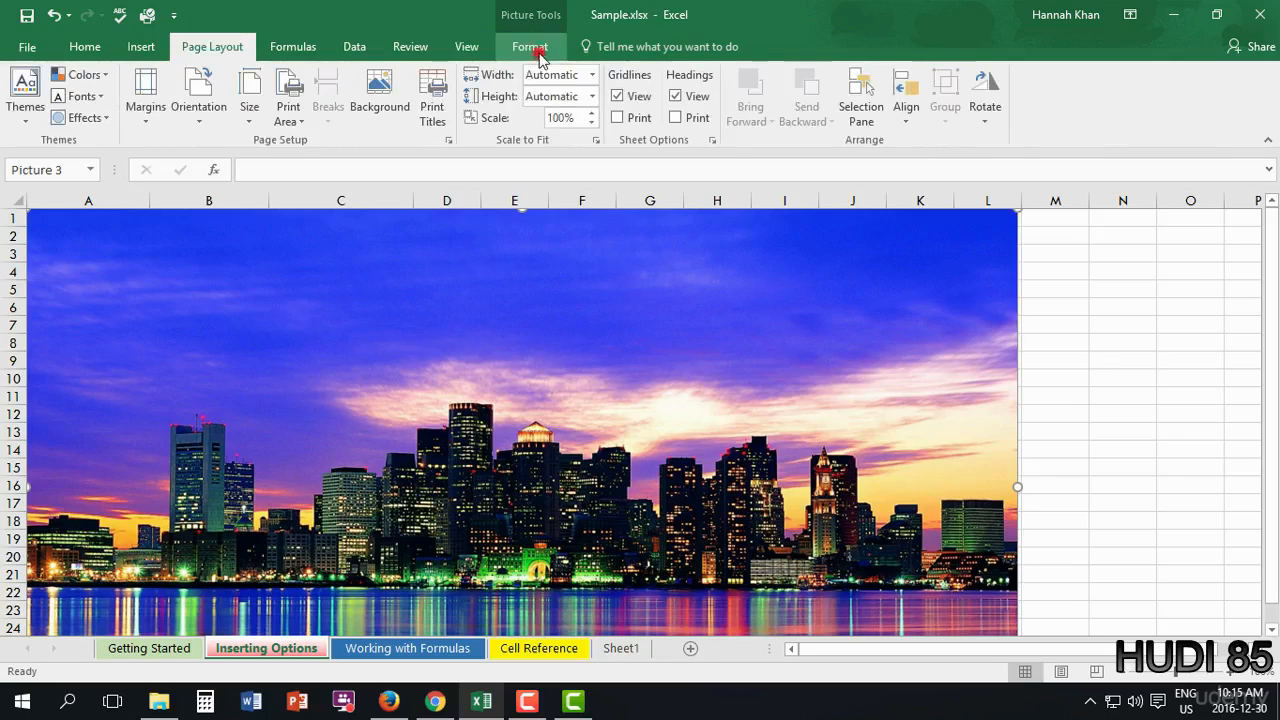
click(532, 48)
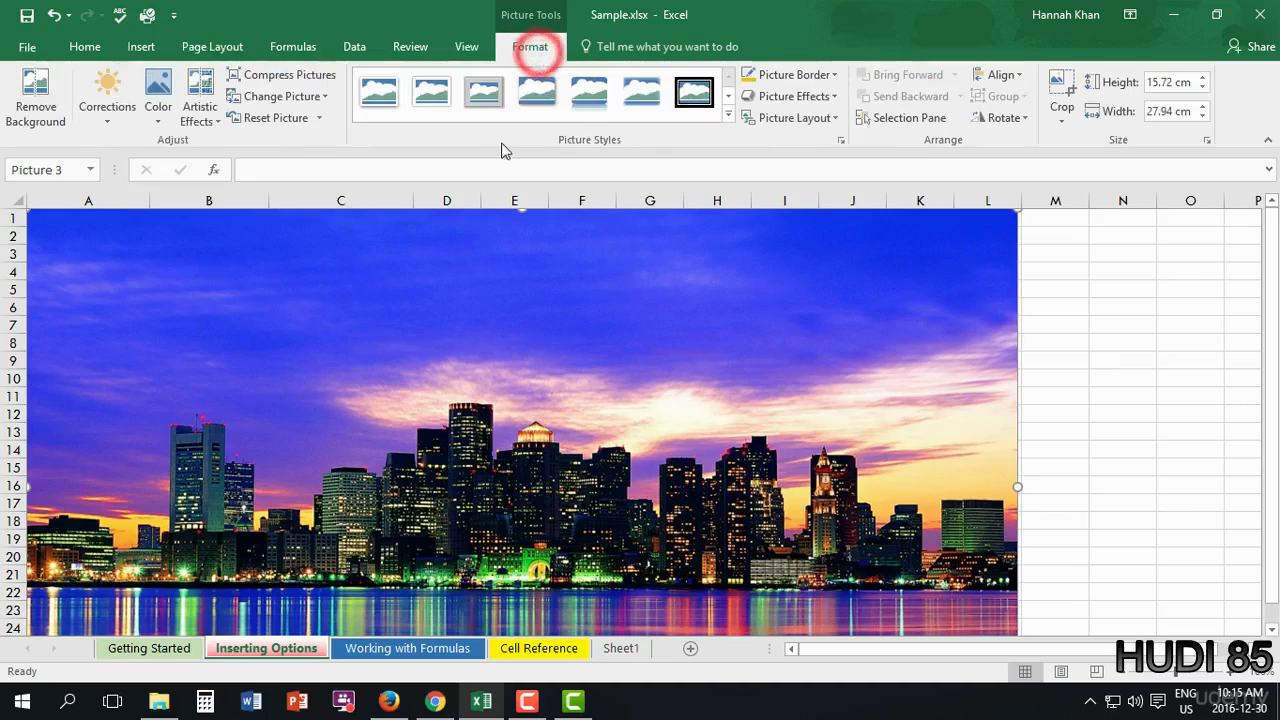
click(54, 124)
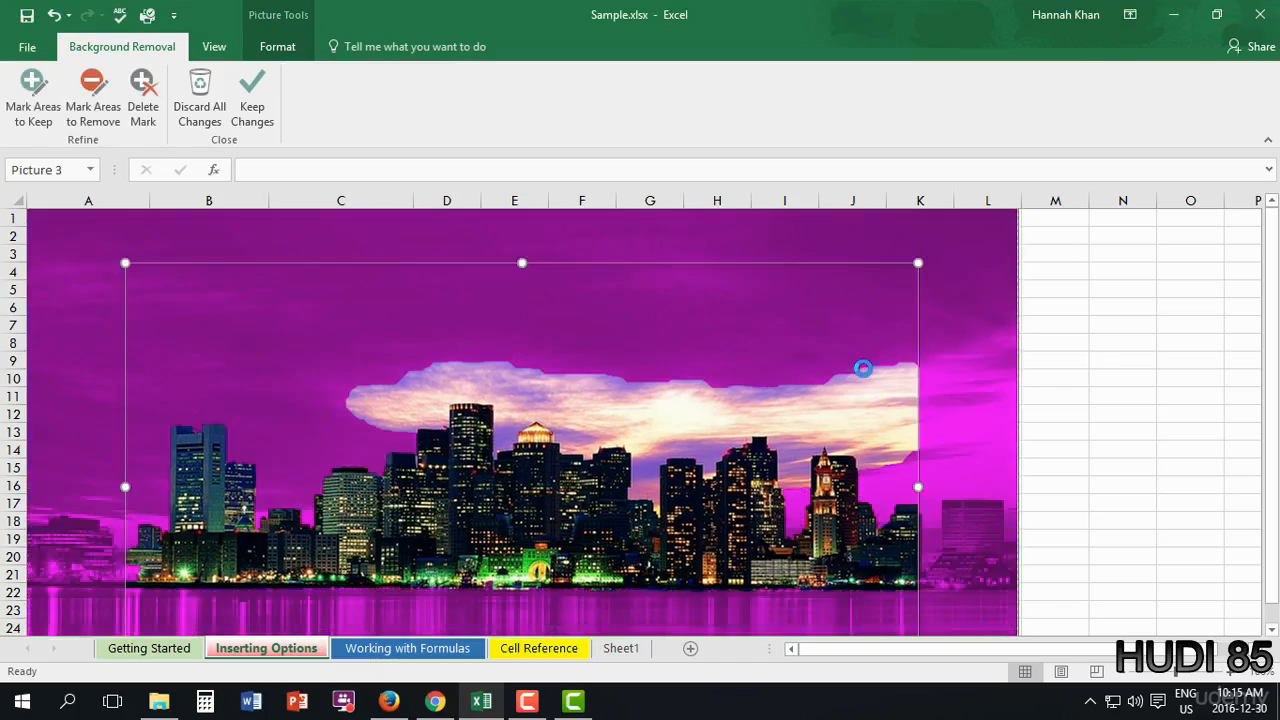
click(91, 127)
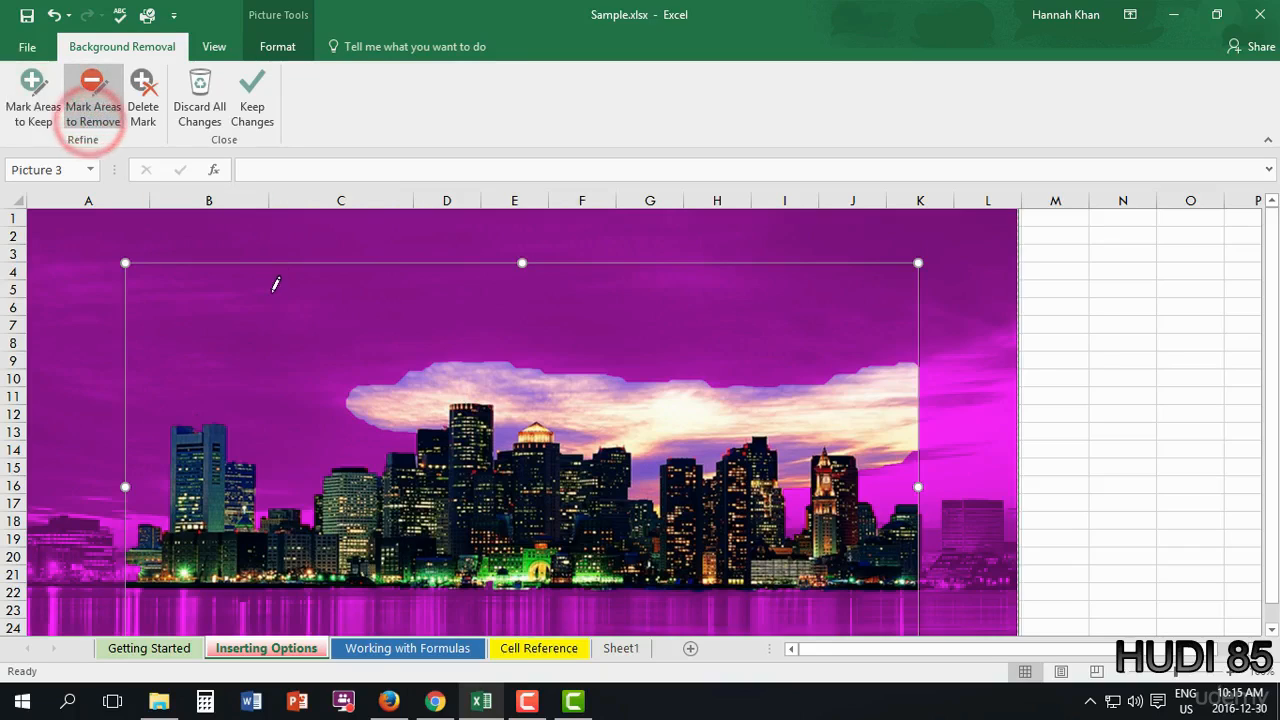
click(467, 372)
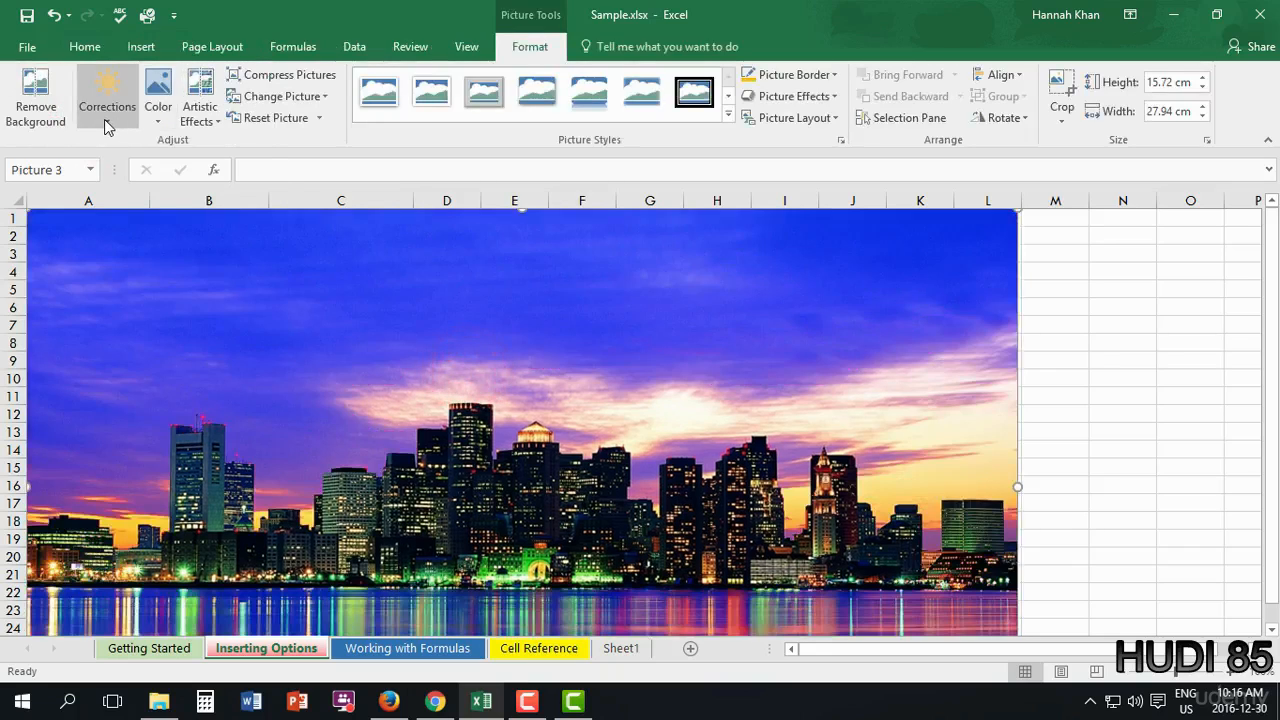
click(104, 119)
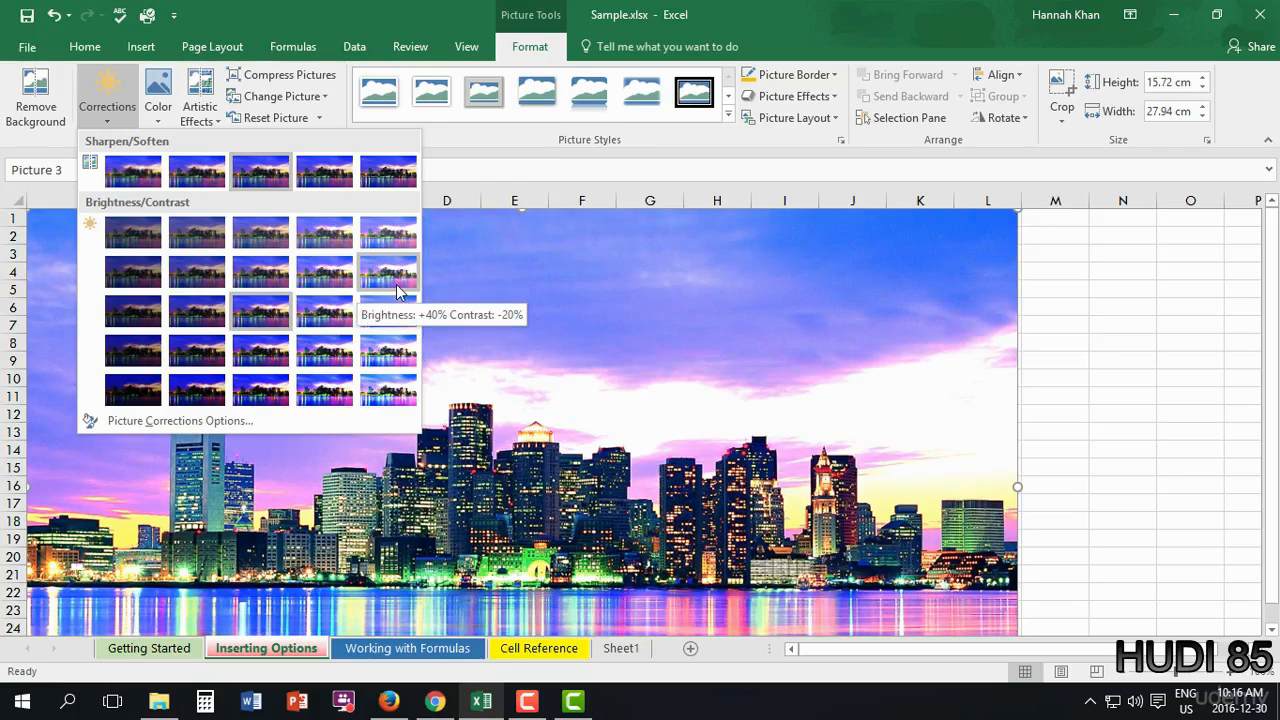
click(154, 113)
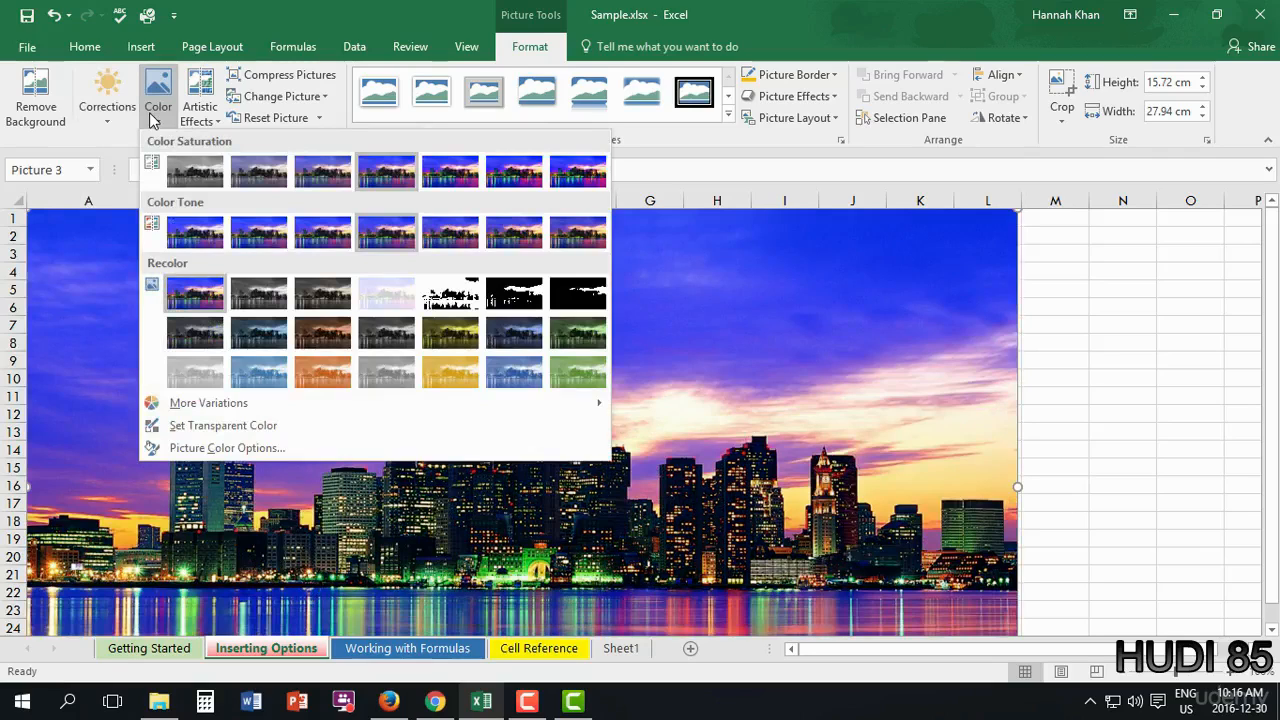
click(243, 335)
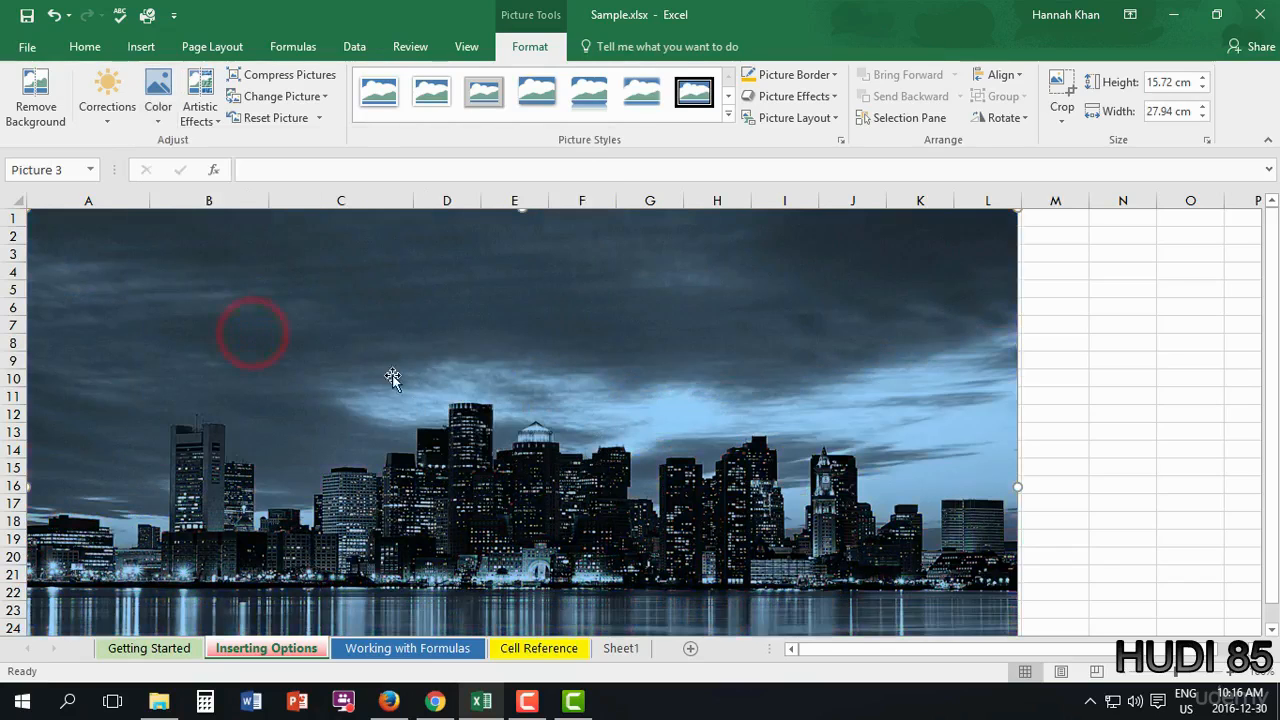
scroll(611, 468, down, 1)
scroll(611, 468, down, 5)
scroll(571, 414, up, 3)
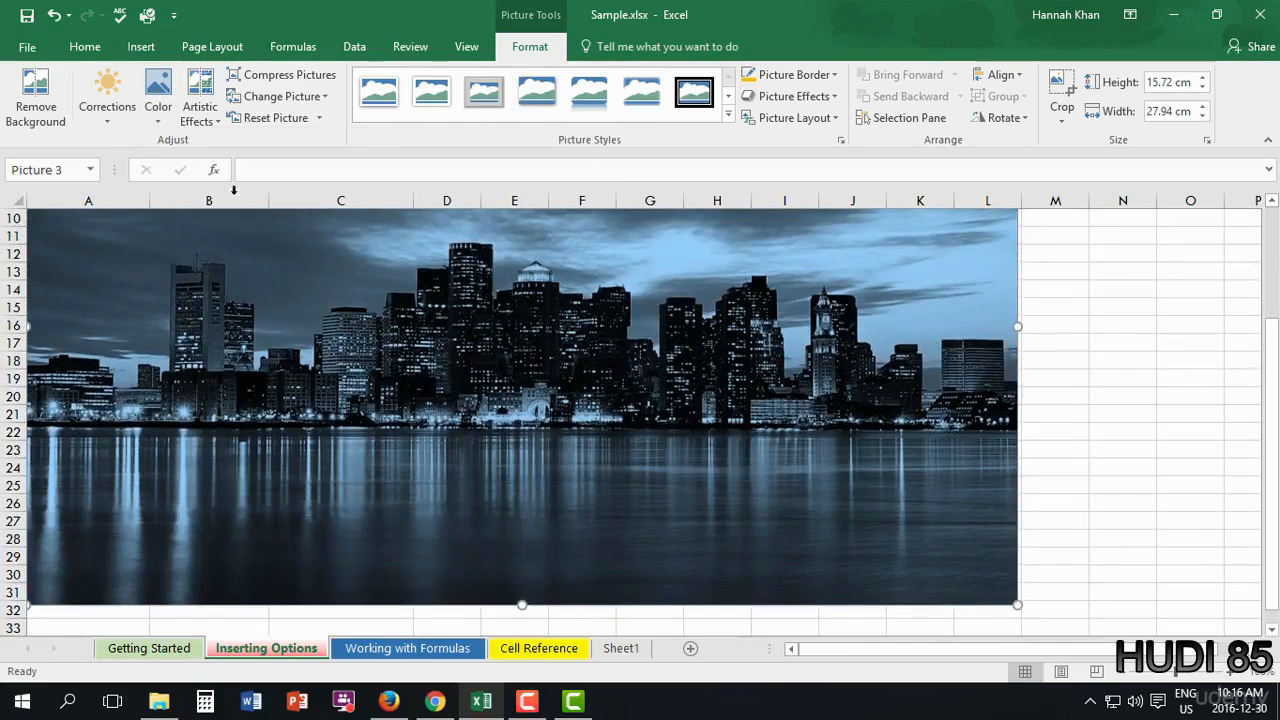
click(152, 110)
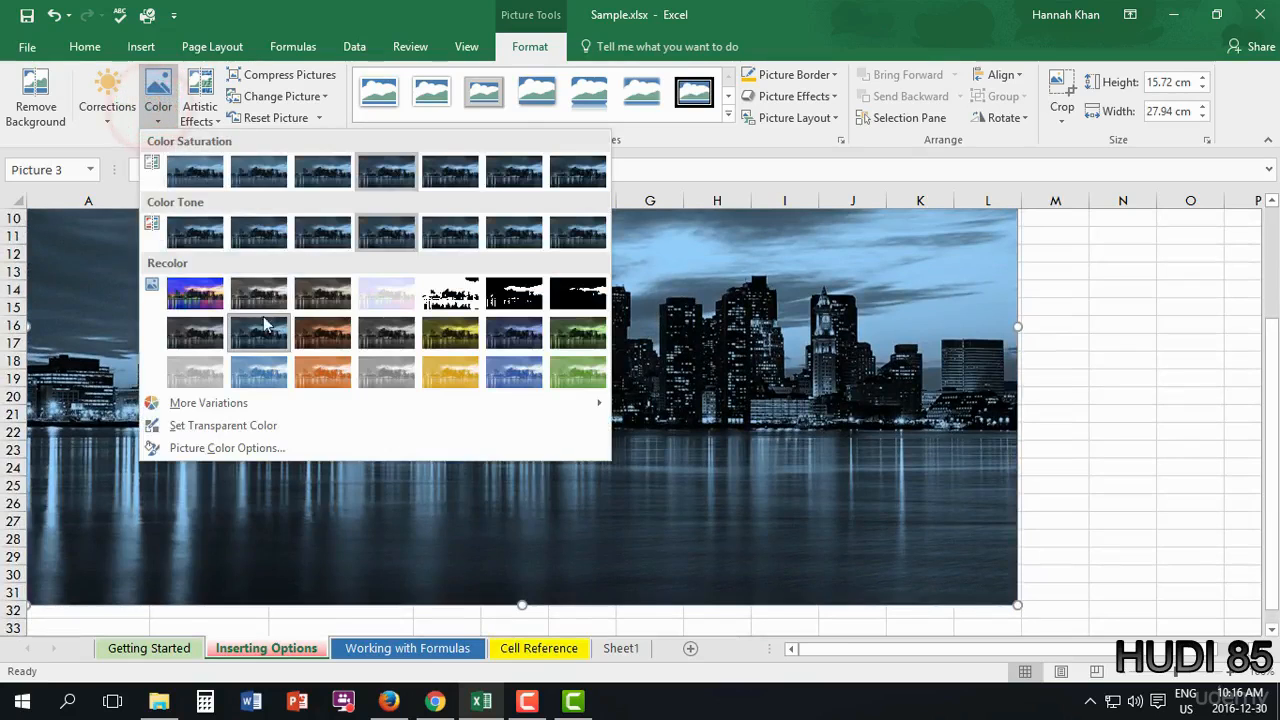
click(203, 305)
scroll(309, 277, up, 3)
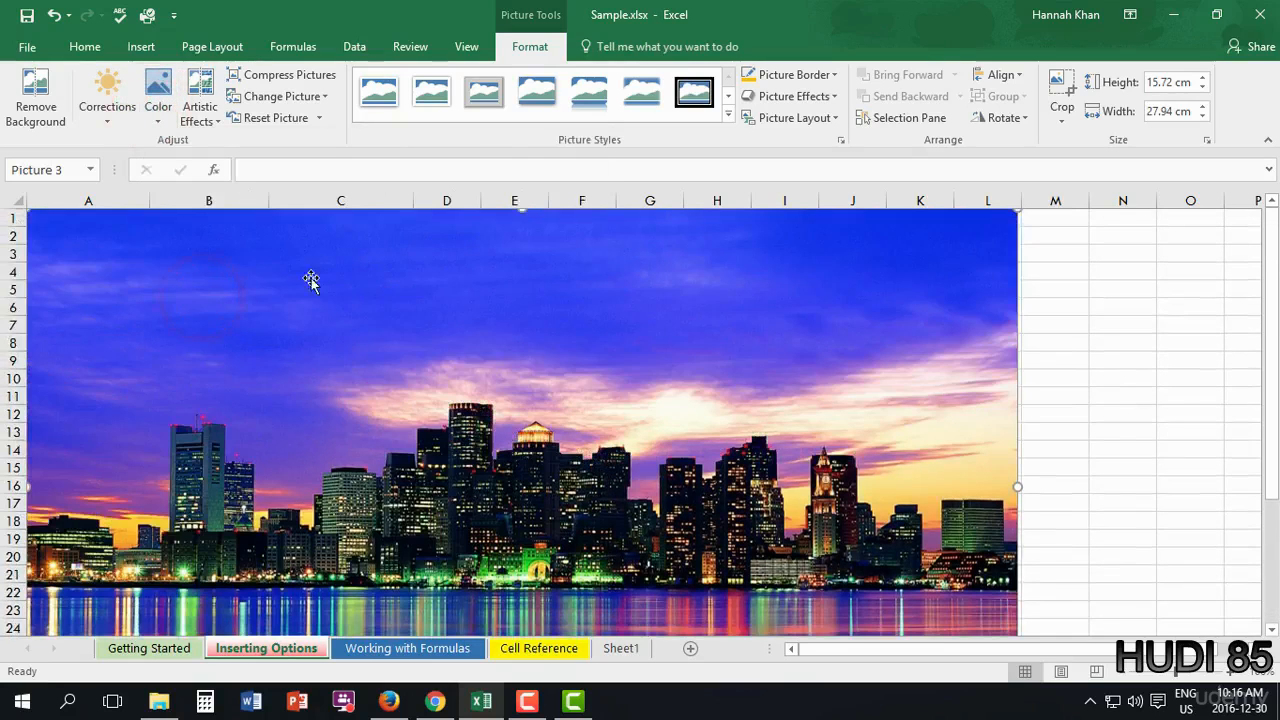
- Open the Artistic Effects gallery for the skyline photo on Picture Tools Format
click(199, 122)
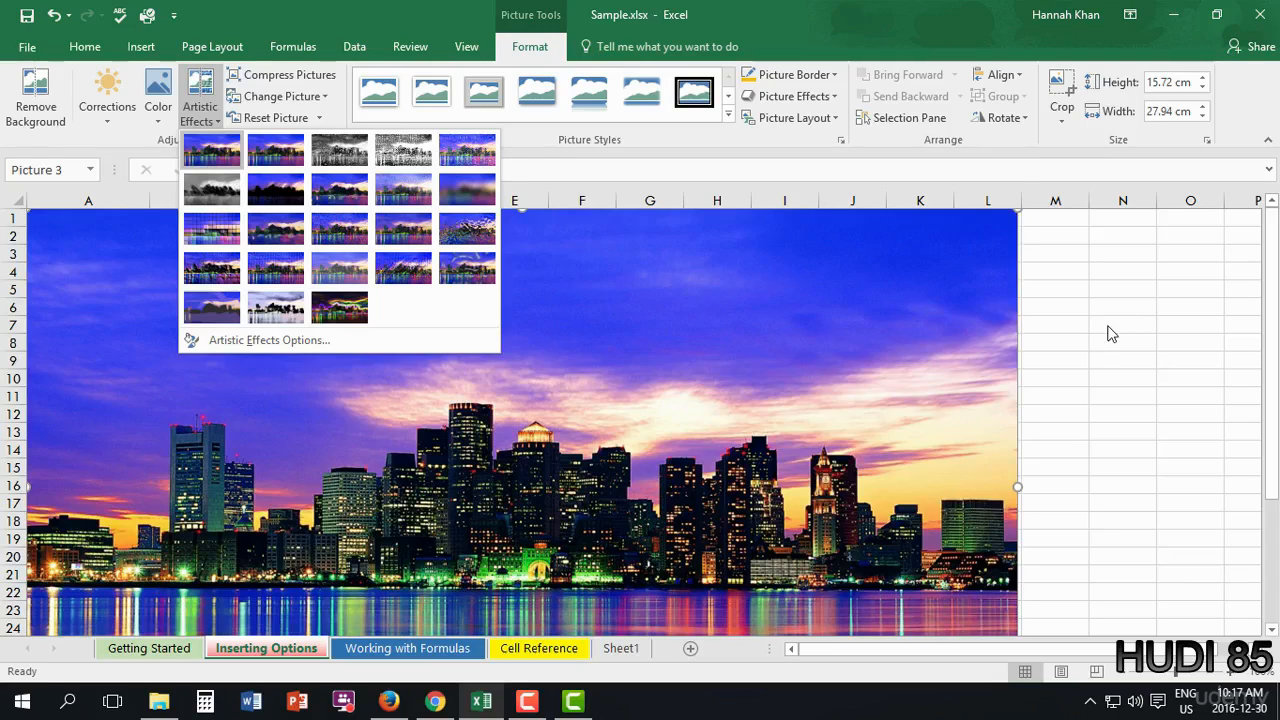
- Set the skyline picture to 8 cm high and 10 cm wide in the Size group
key(Escape)
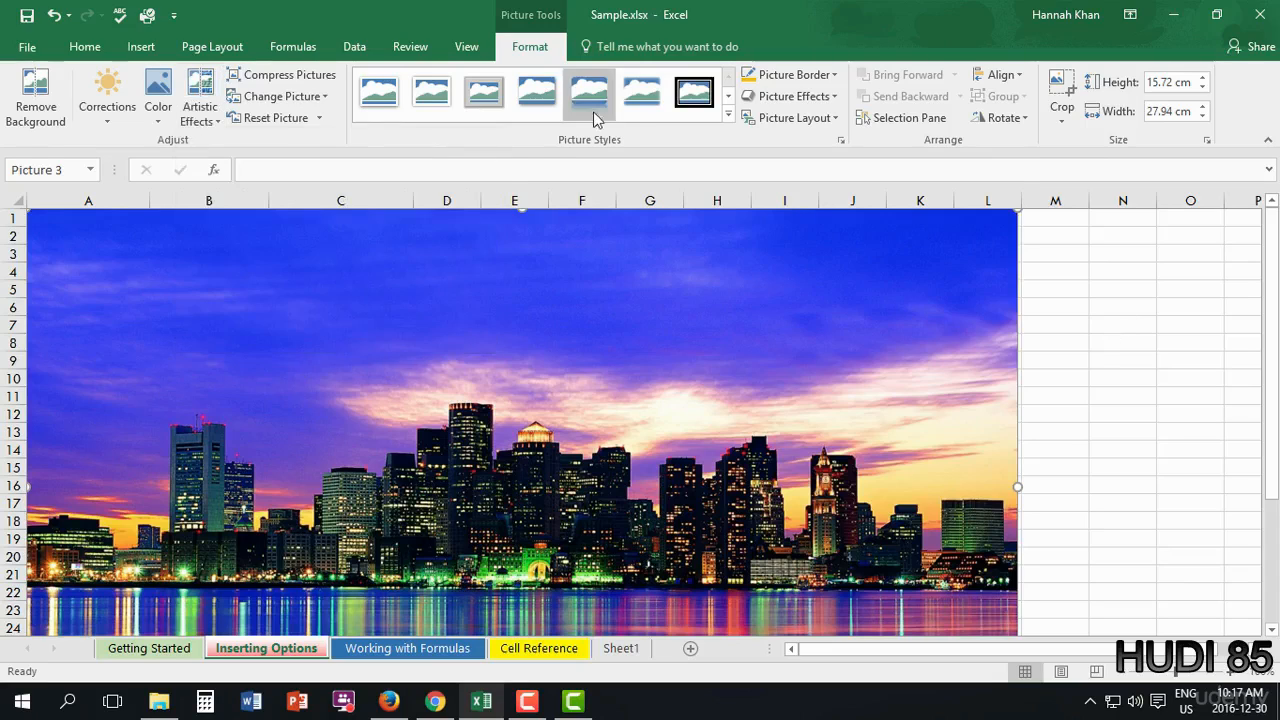
click(728, 119)
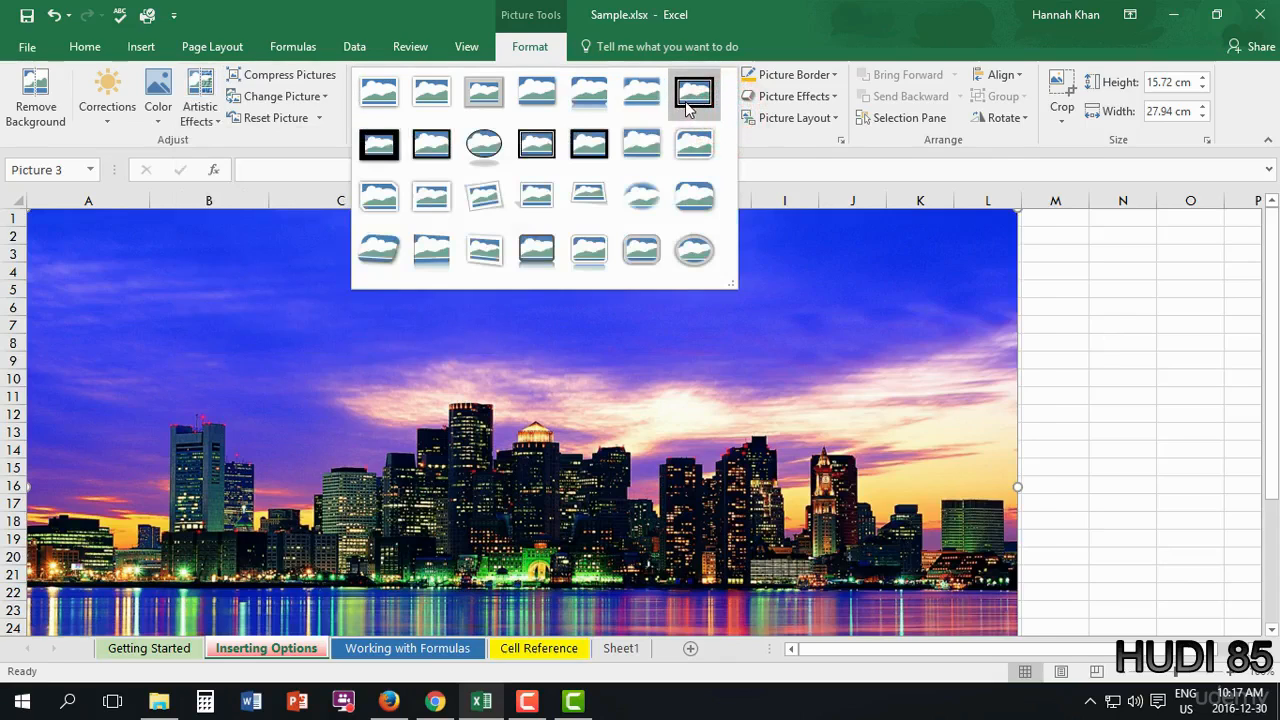
click(968, 316)
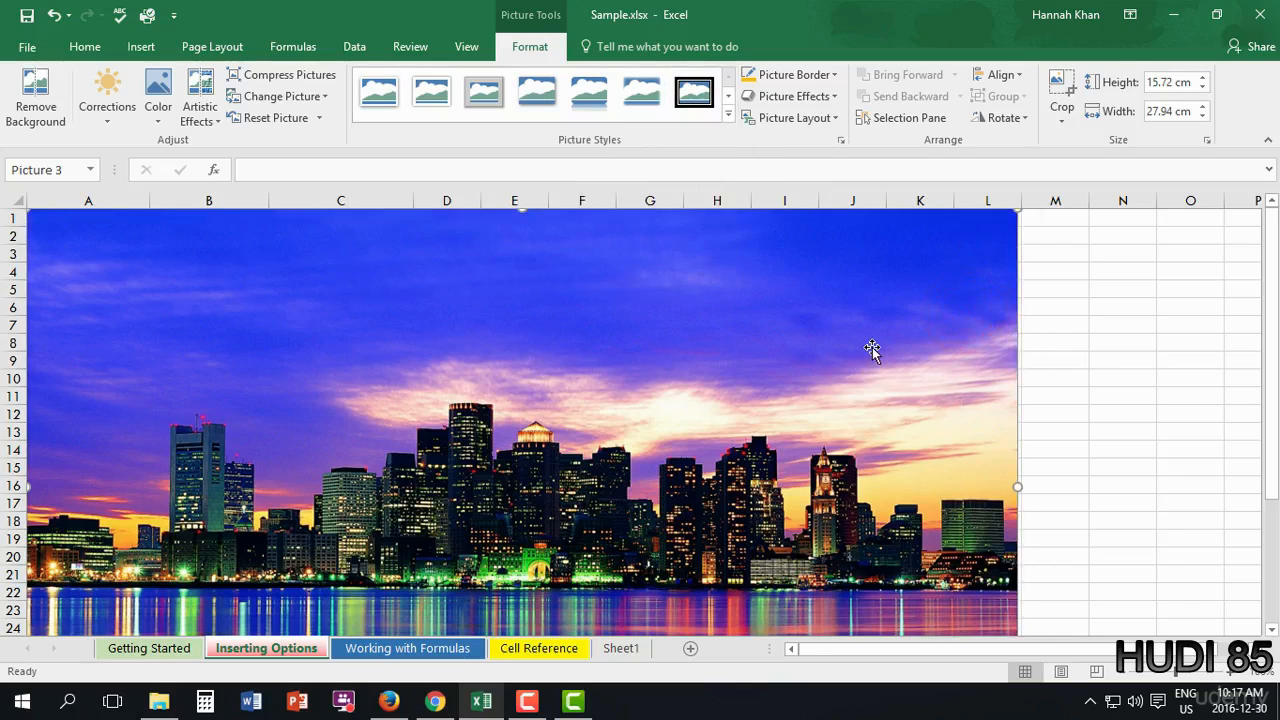
click(1162, 82)
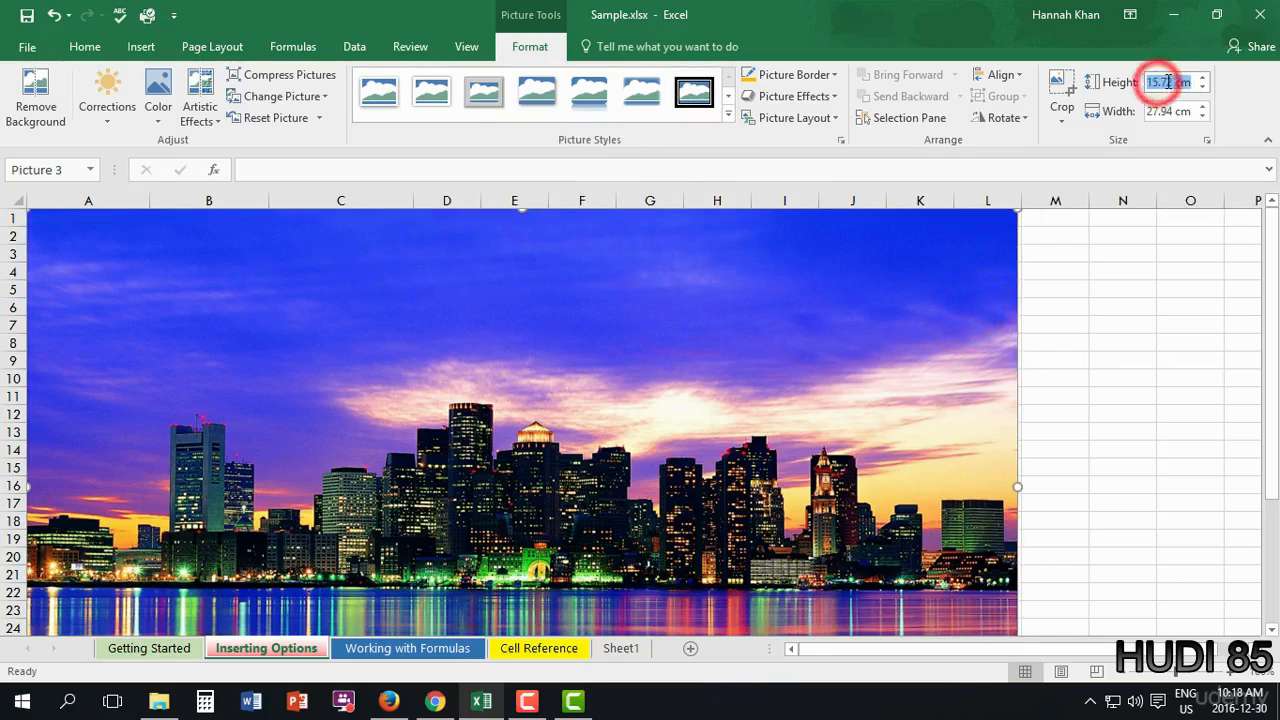
key(BackSpace)
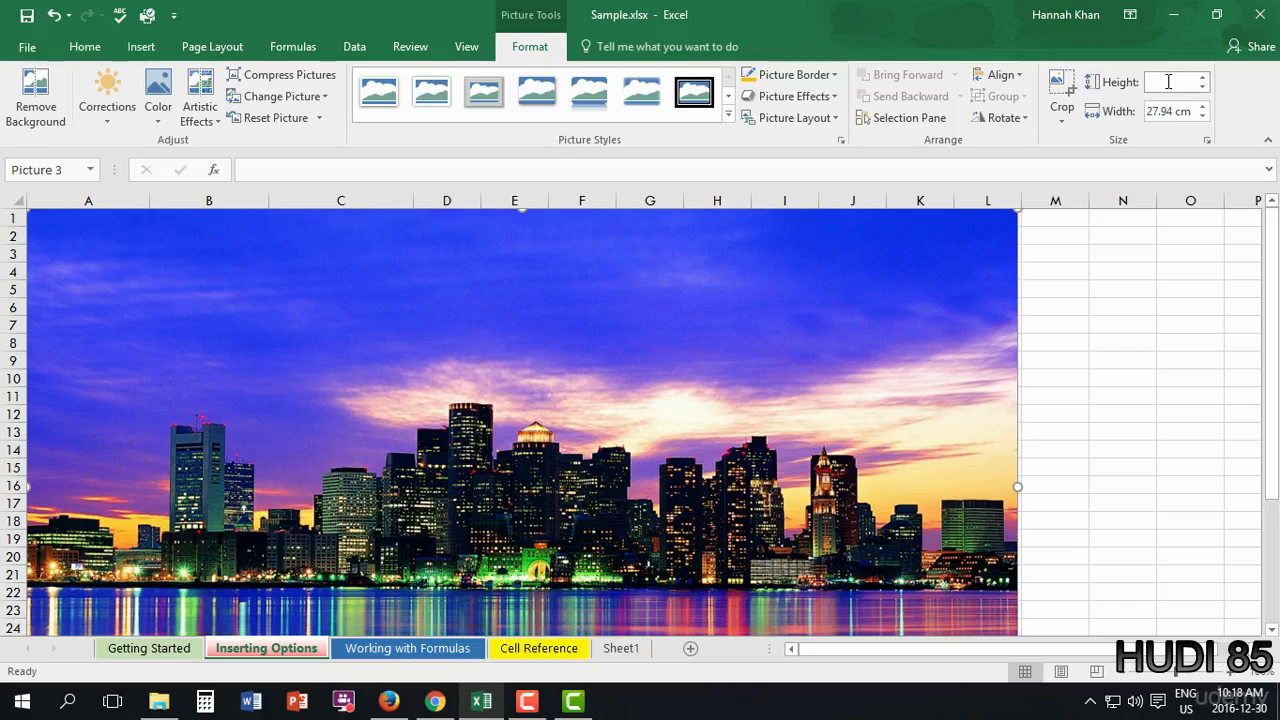
key(Tab)
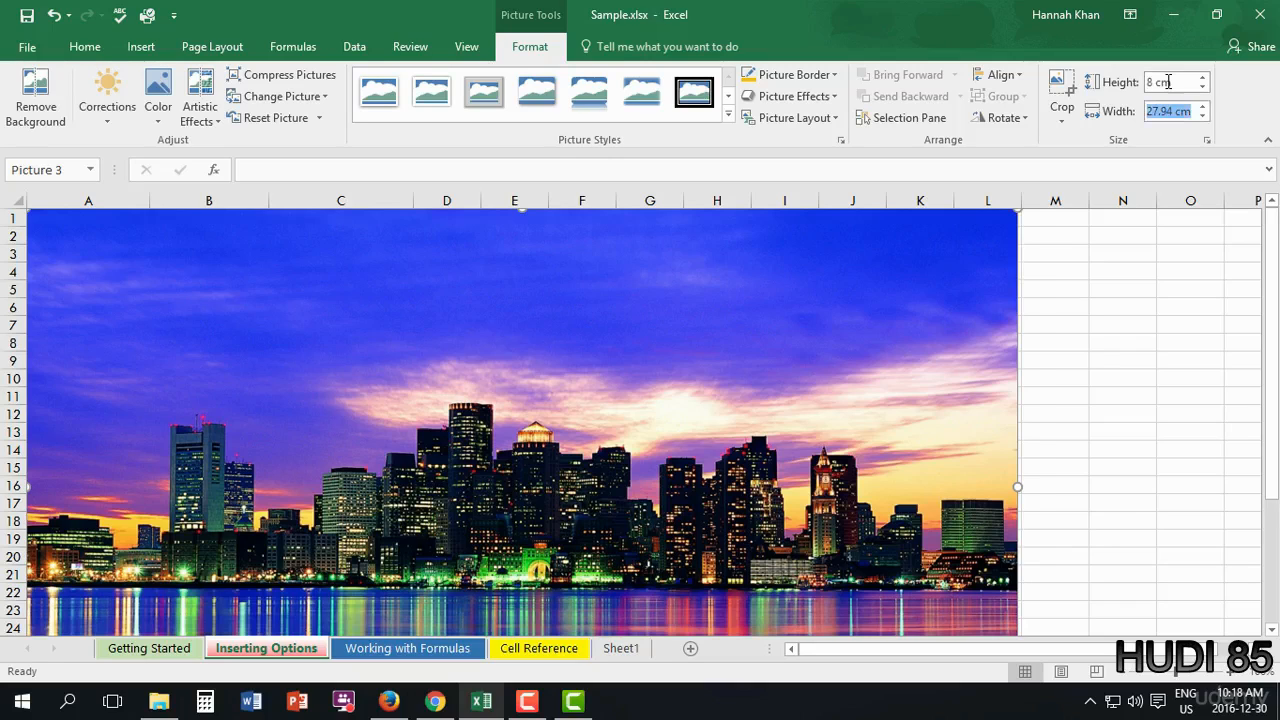
text(10 cm)
key(Return)
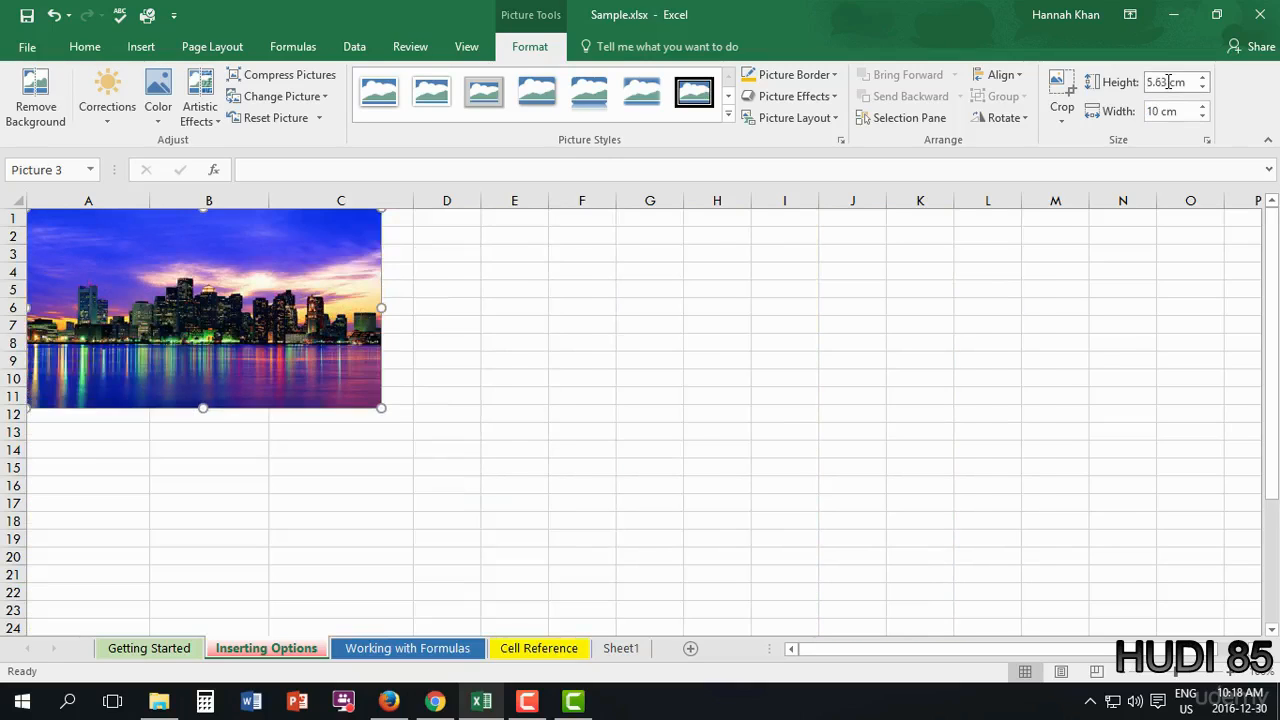
- Resize the picture to about 12.56 by 7.06 cm and place it around C4:I18
drag(222, 325, 609, 352)
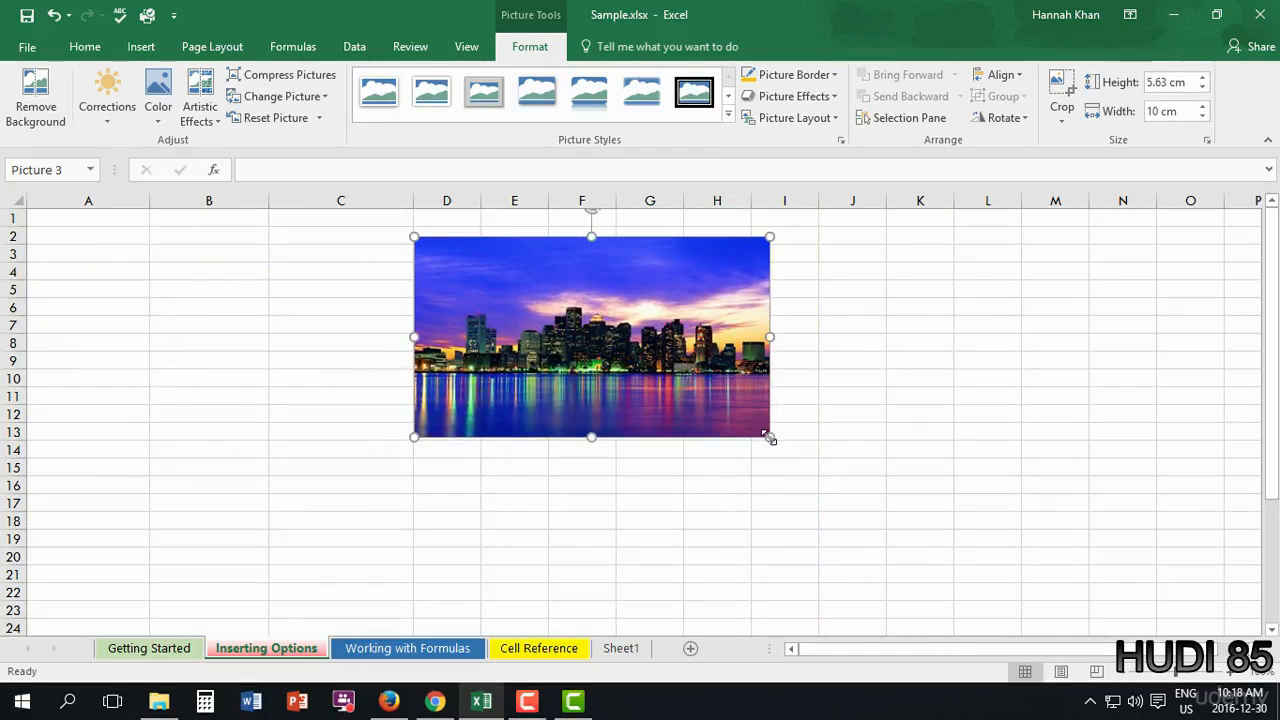
drag(769, 436, 872, 500)
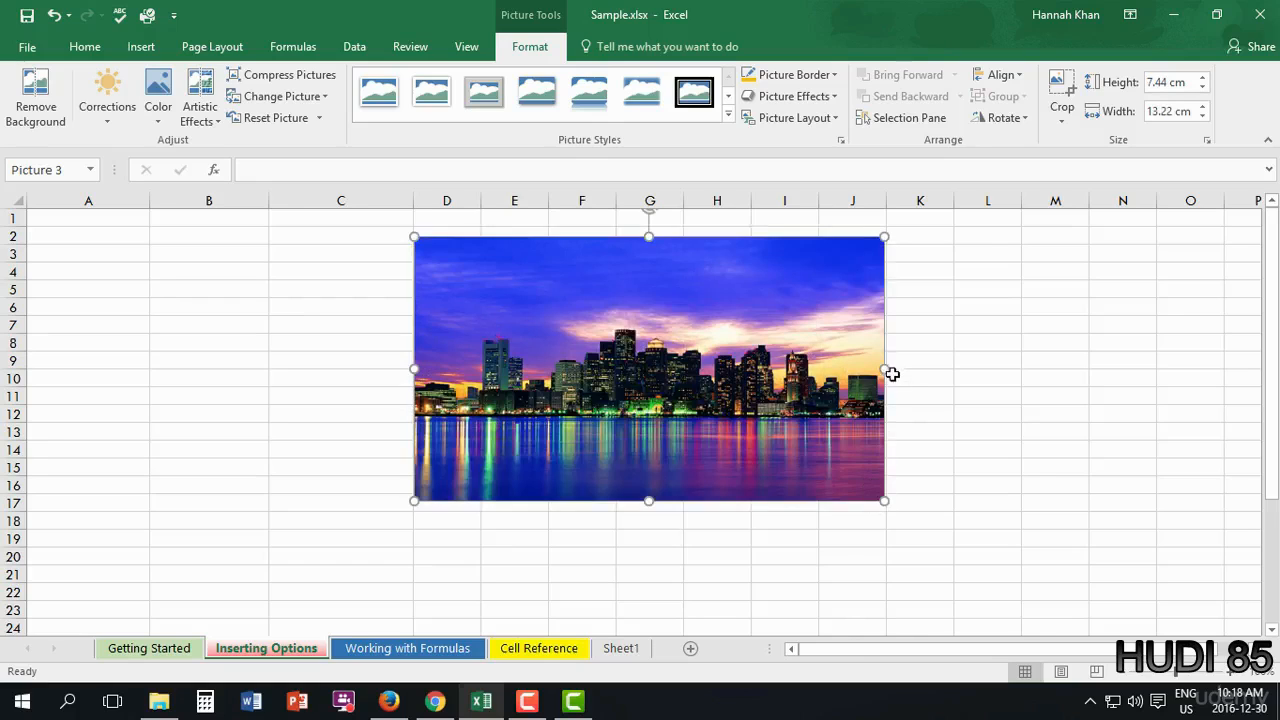
drag(884, 367, 964, 383)
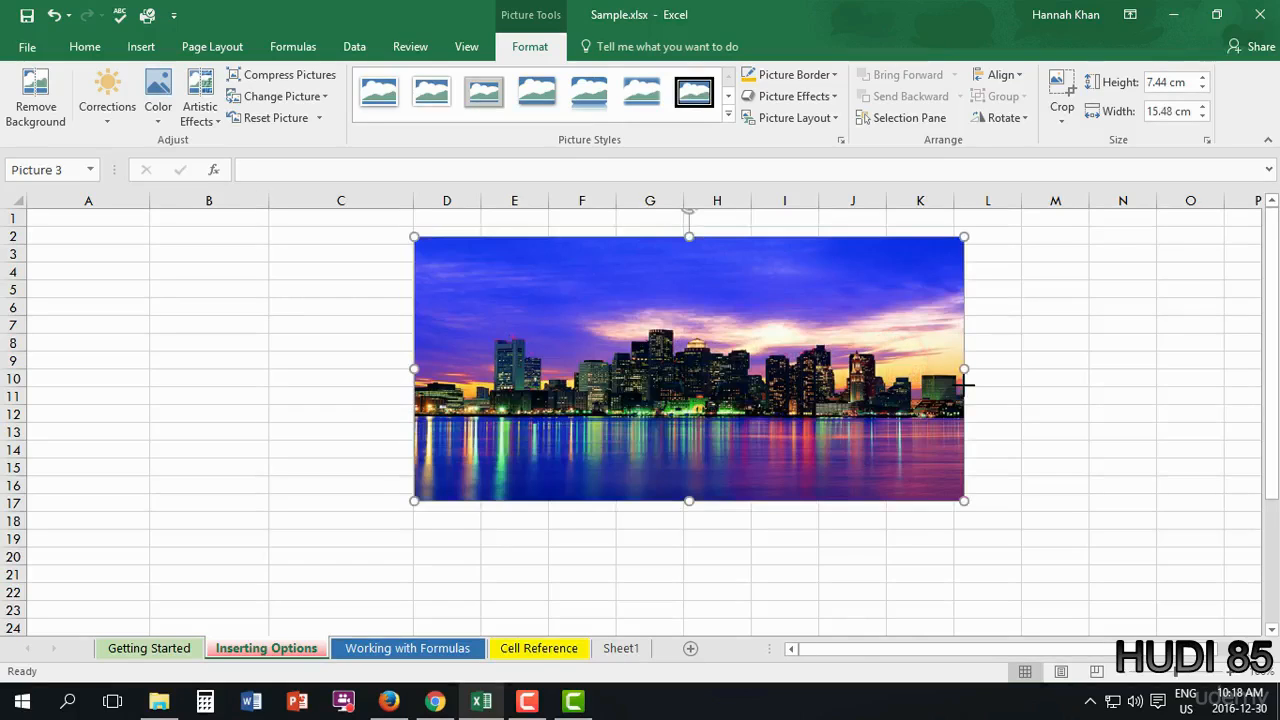
key(ctrl+z)
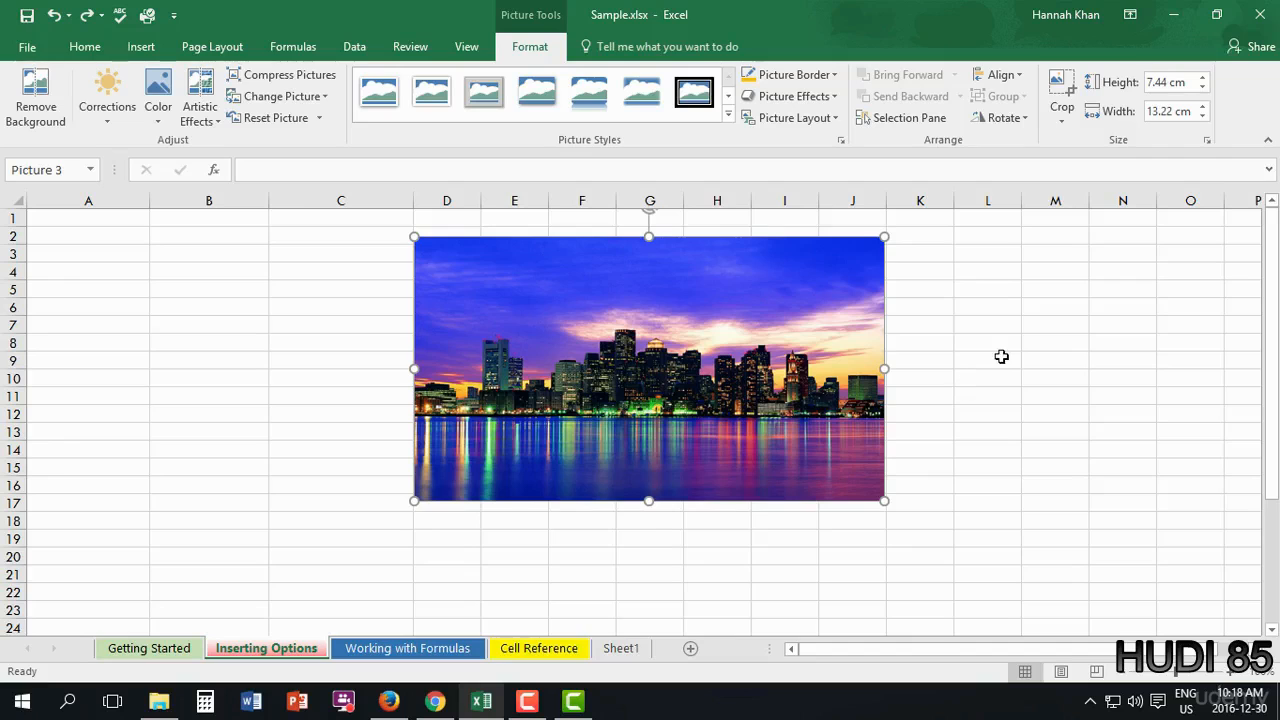
drag(409, 233, 438, 252)
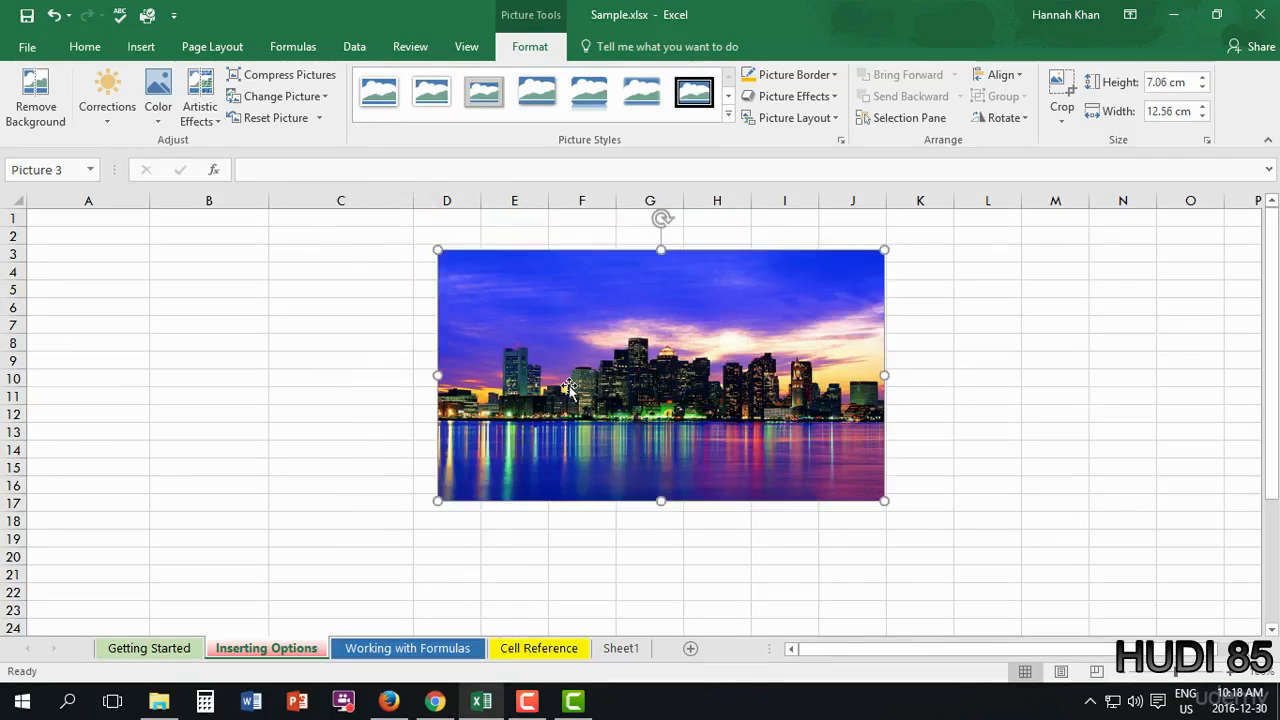
drag(639, 360, 531, 382)
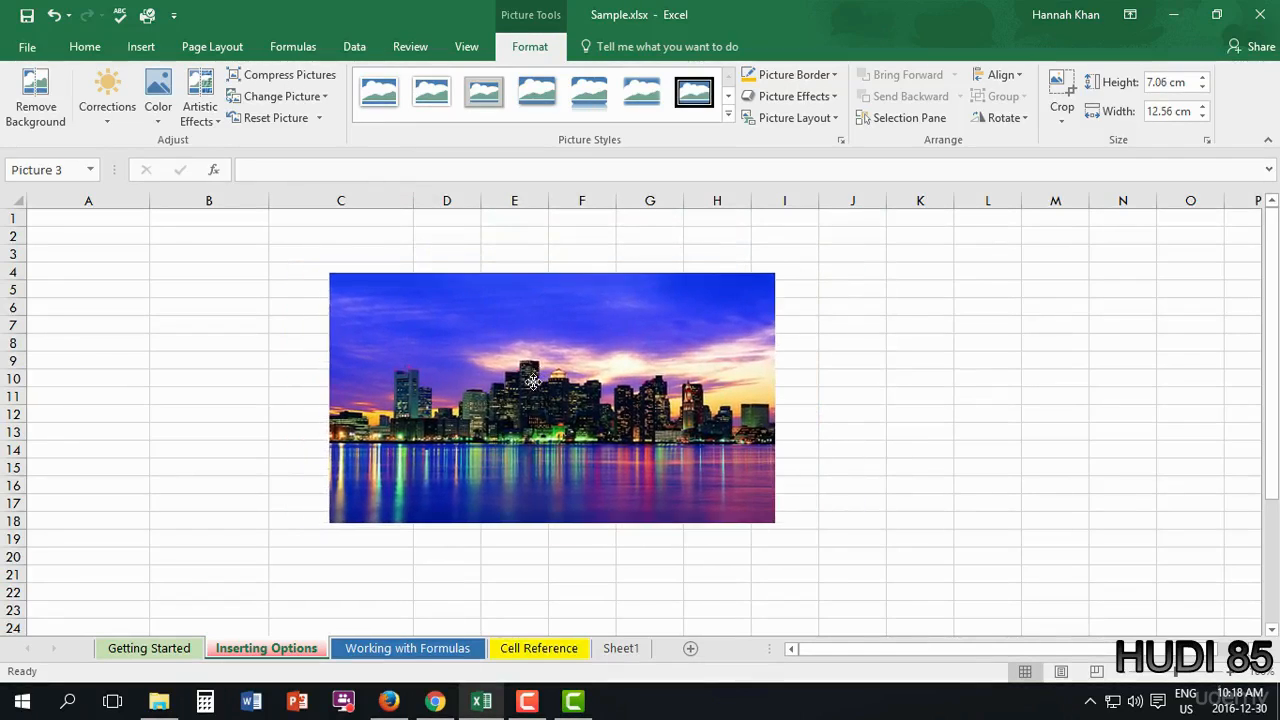
- Apply the reflected rounded black-frame picture style to the skyline photo
click(729, 117)
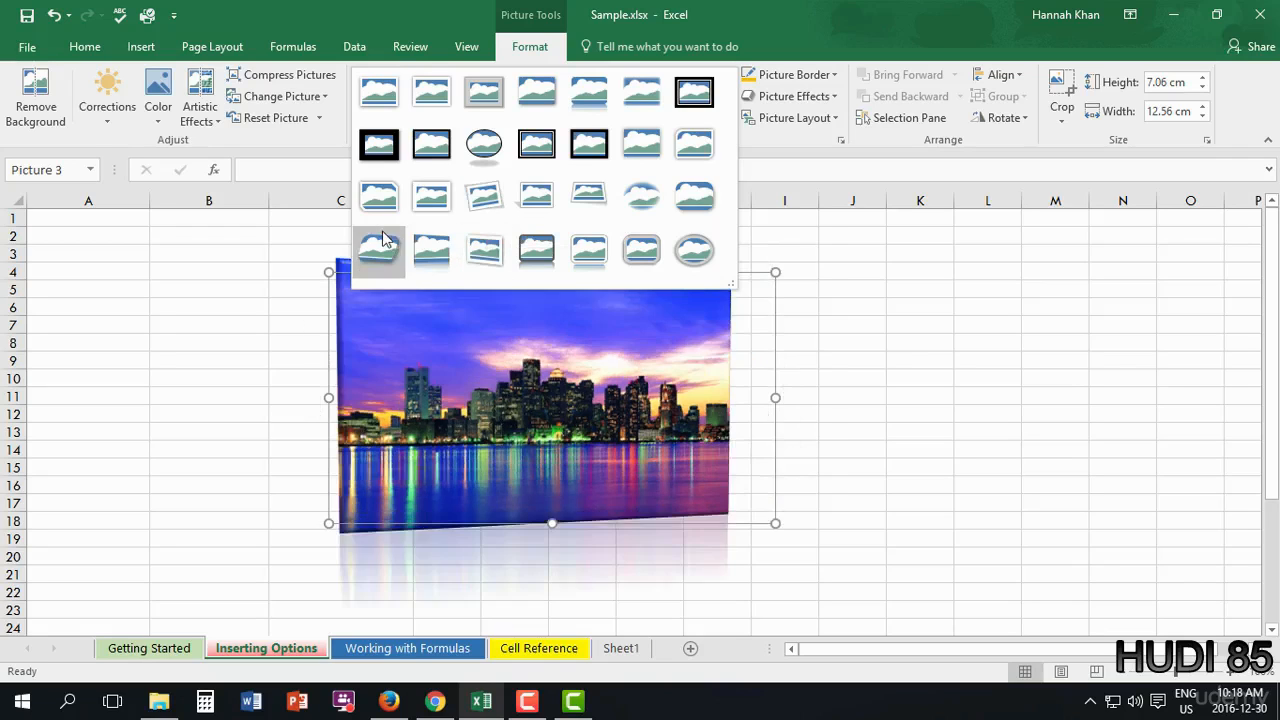
click(535, 251)
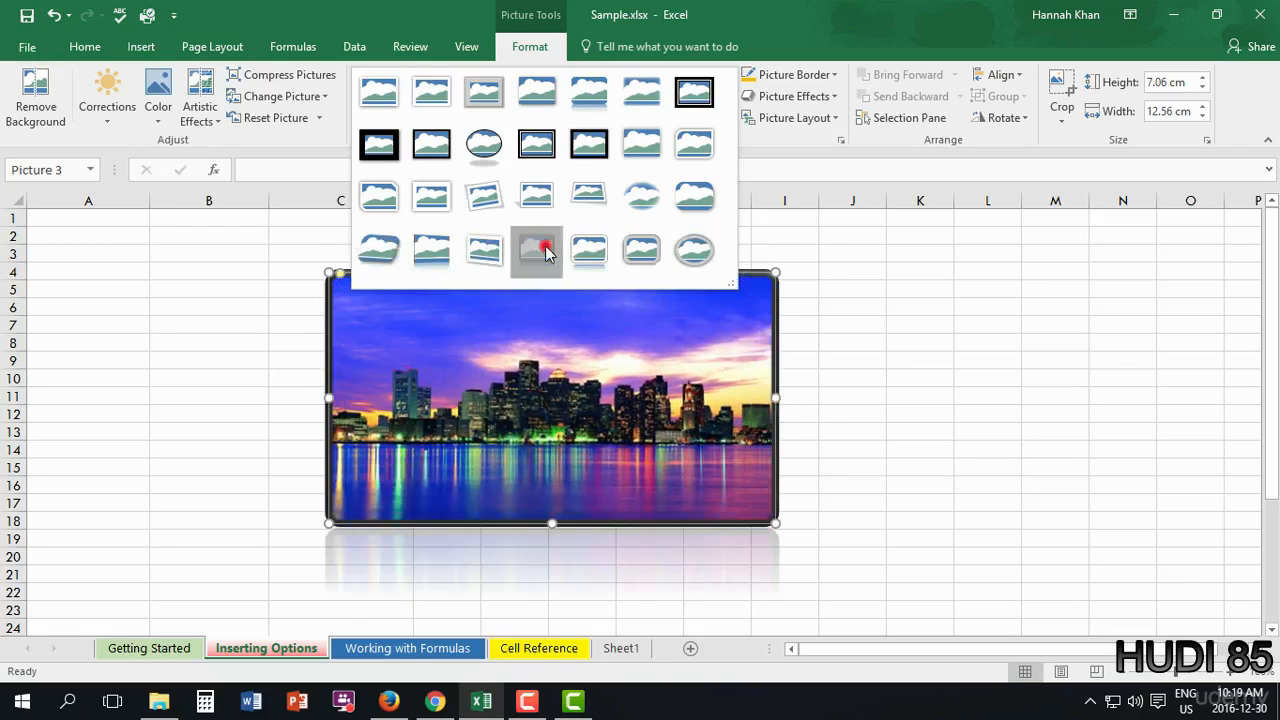
click(987, 431)
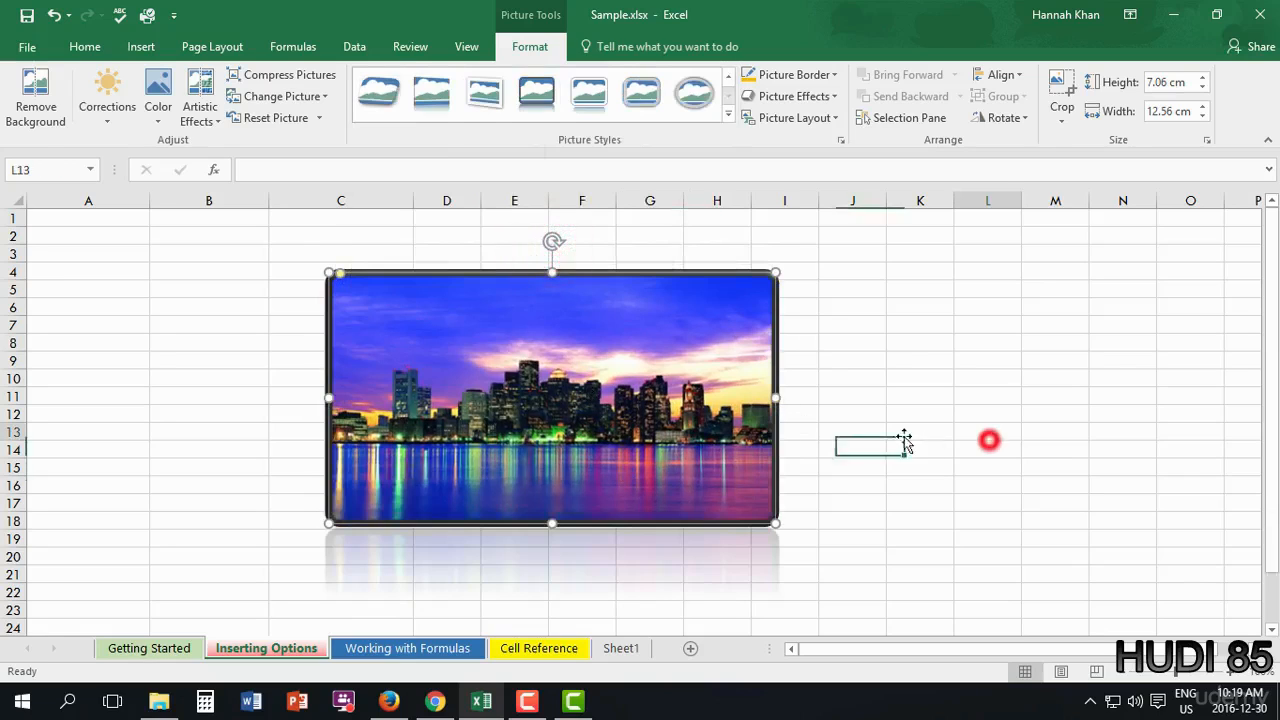
click(648, 566)
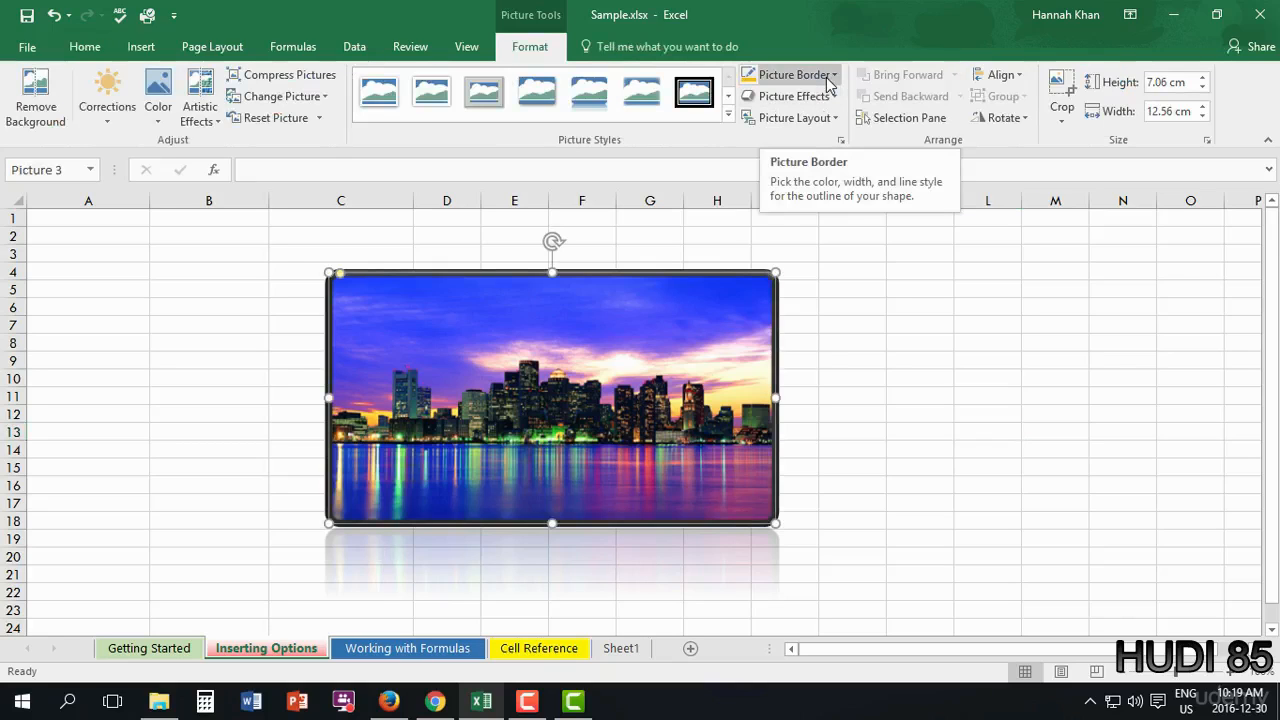
- Give the skyline picture a purple border and an Angle bevel effect
click(827, 78)
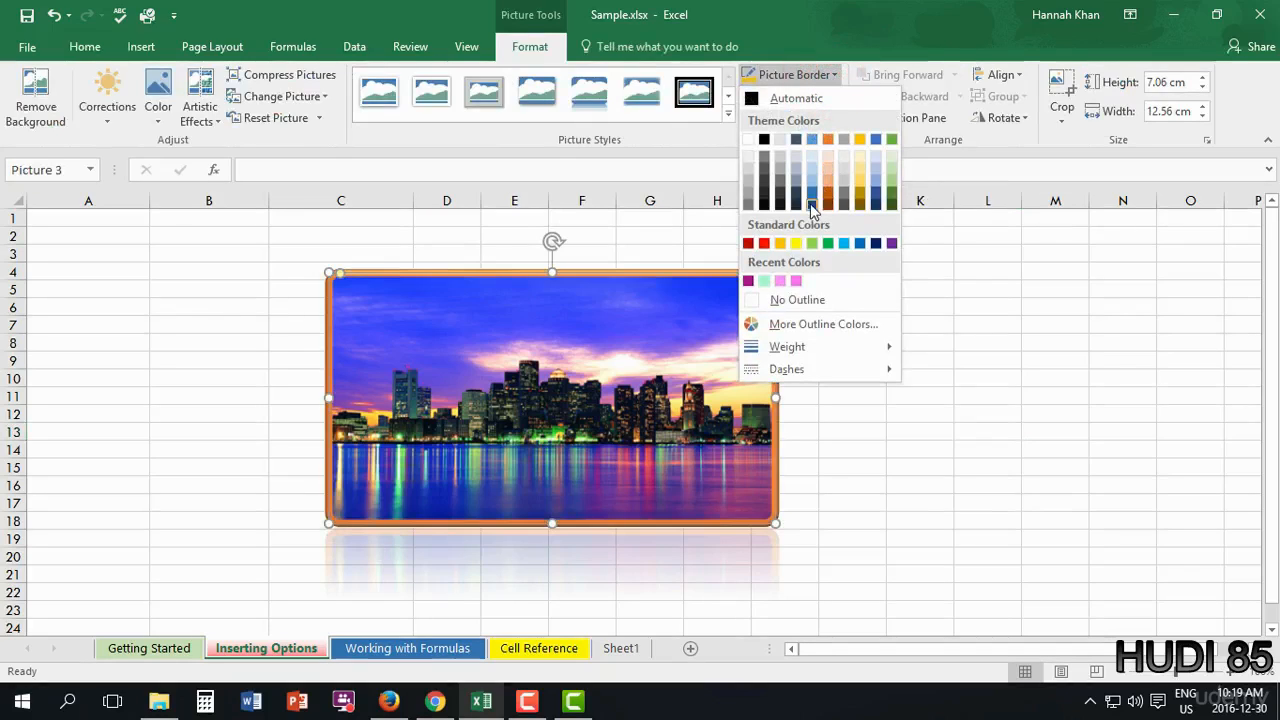
click(893, 244)
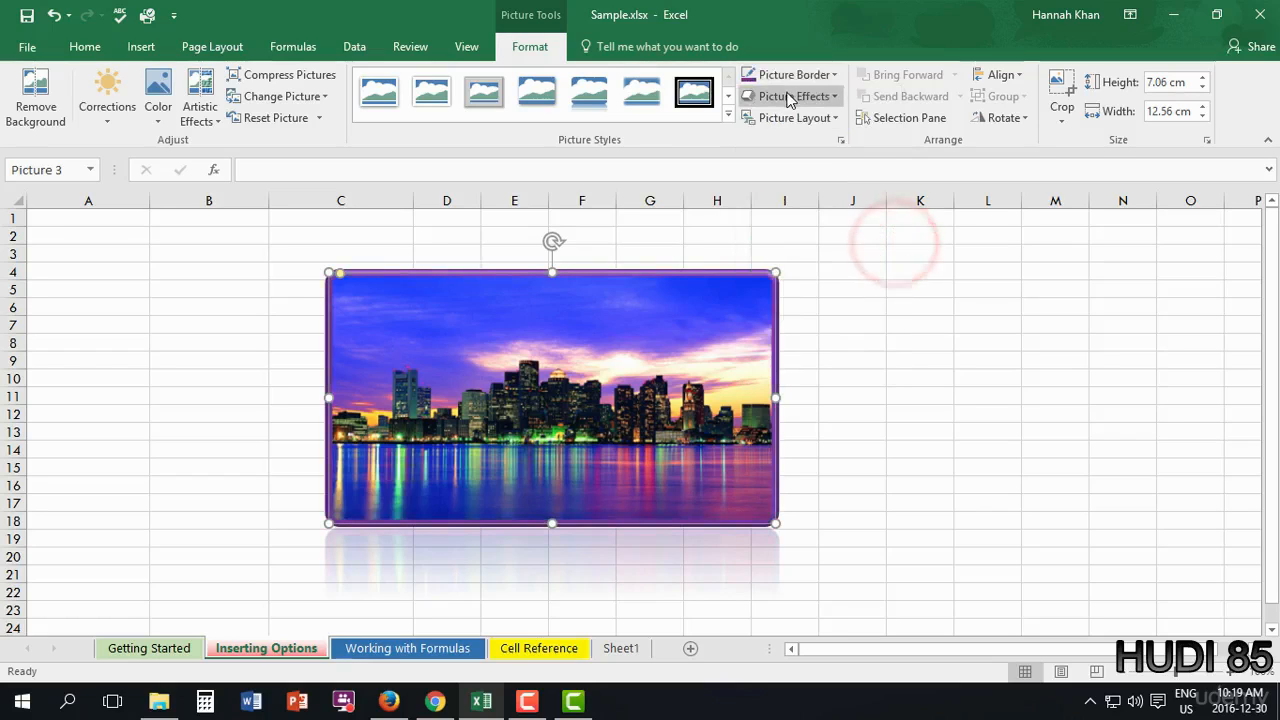
click(795, 95)
mouse_move(781, 229)
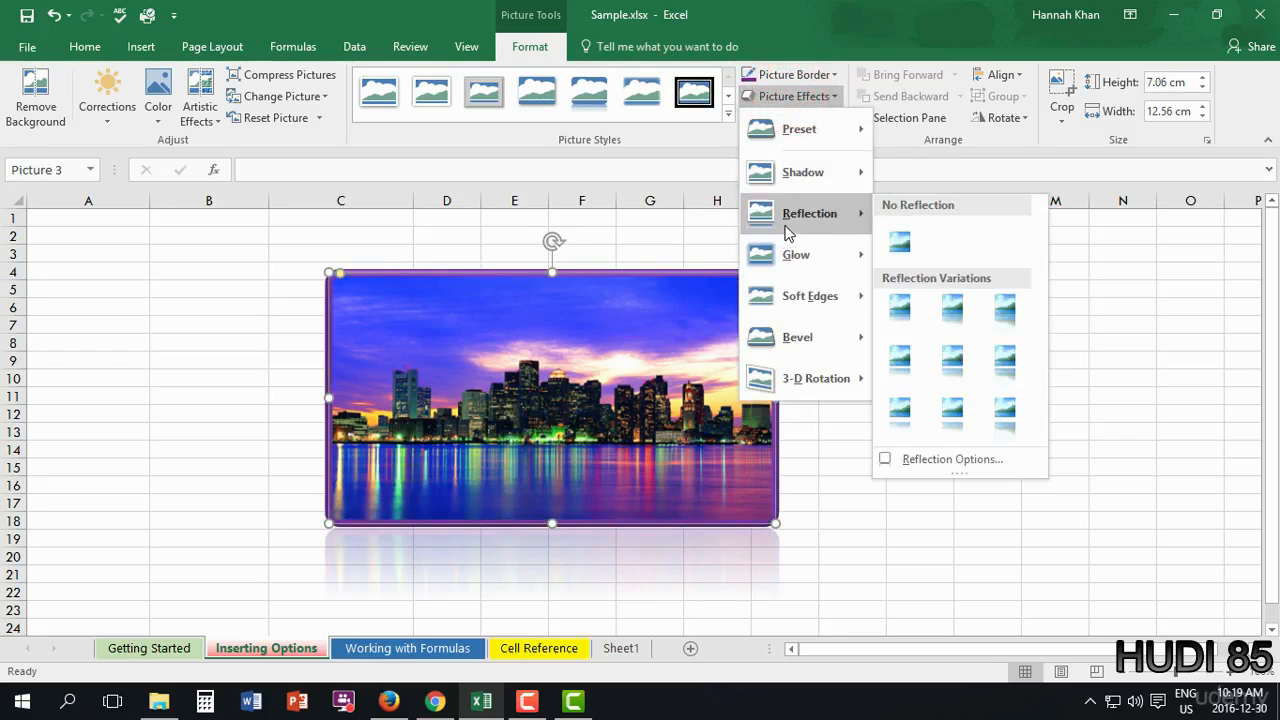
mouse_move(828, 344)
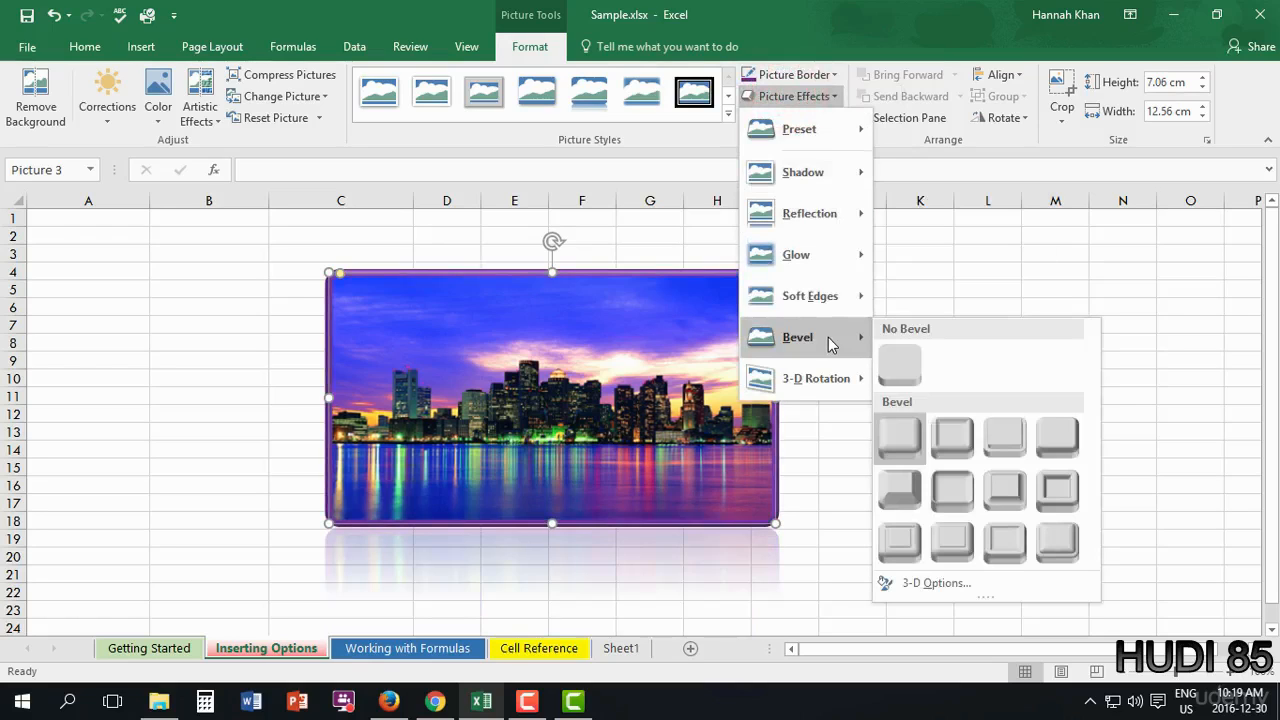
click(913, 470)
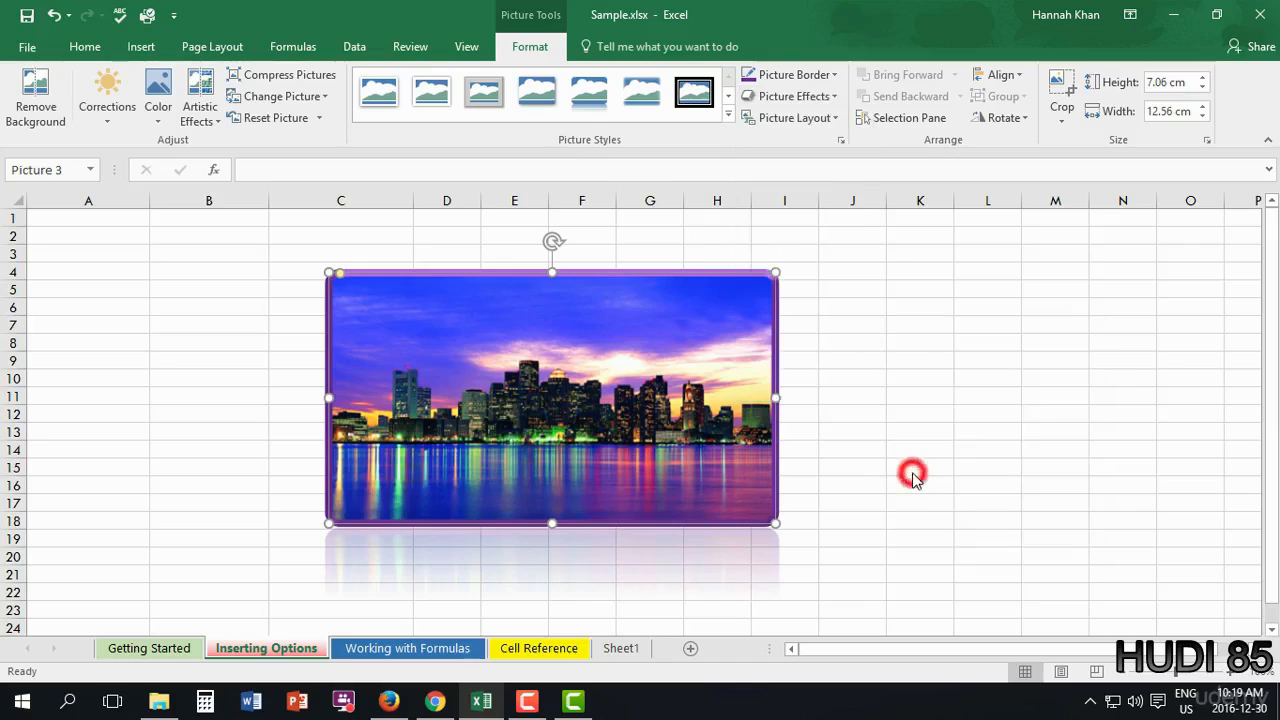
click(825, 120)
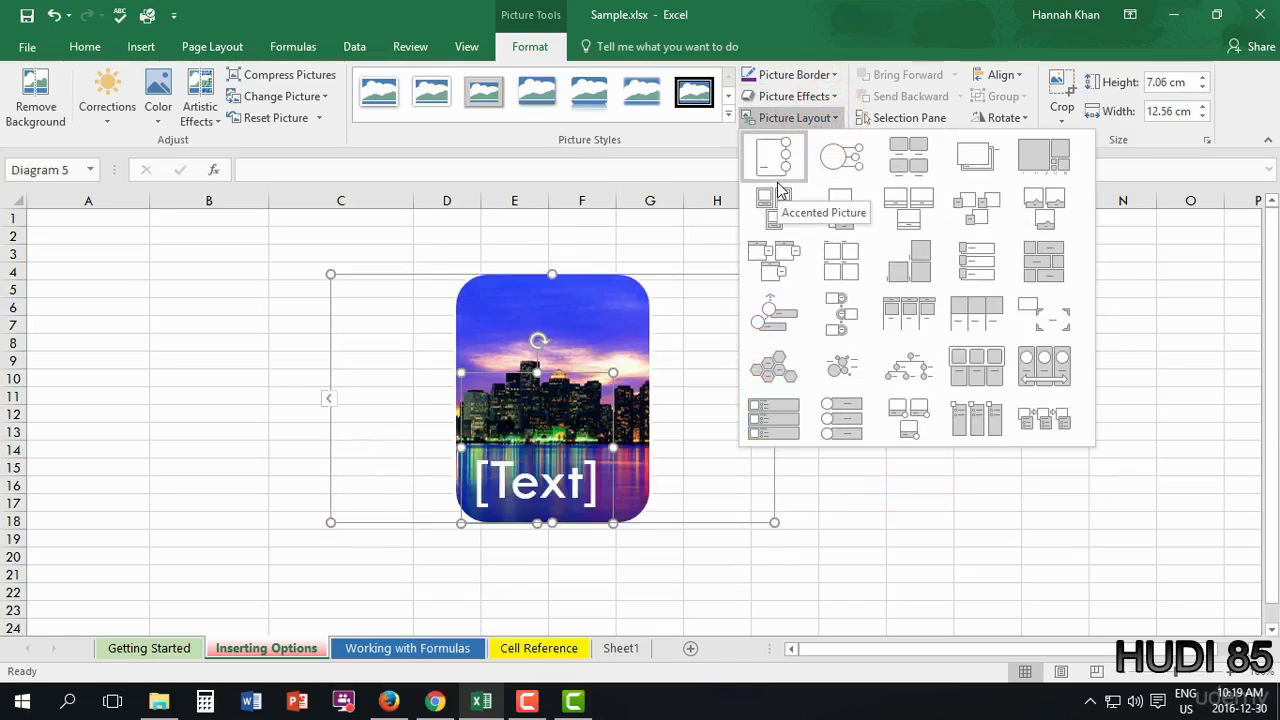
- Try a circular picture callout SmartArt labelled 'Skyline', then undo back to the plain picture
click(847, 166)
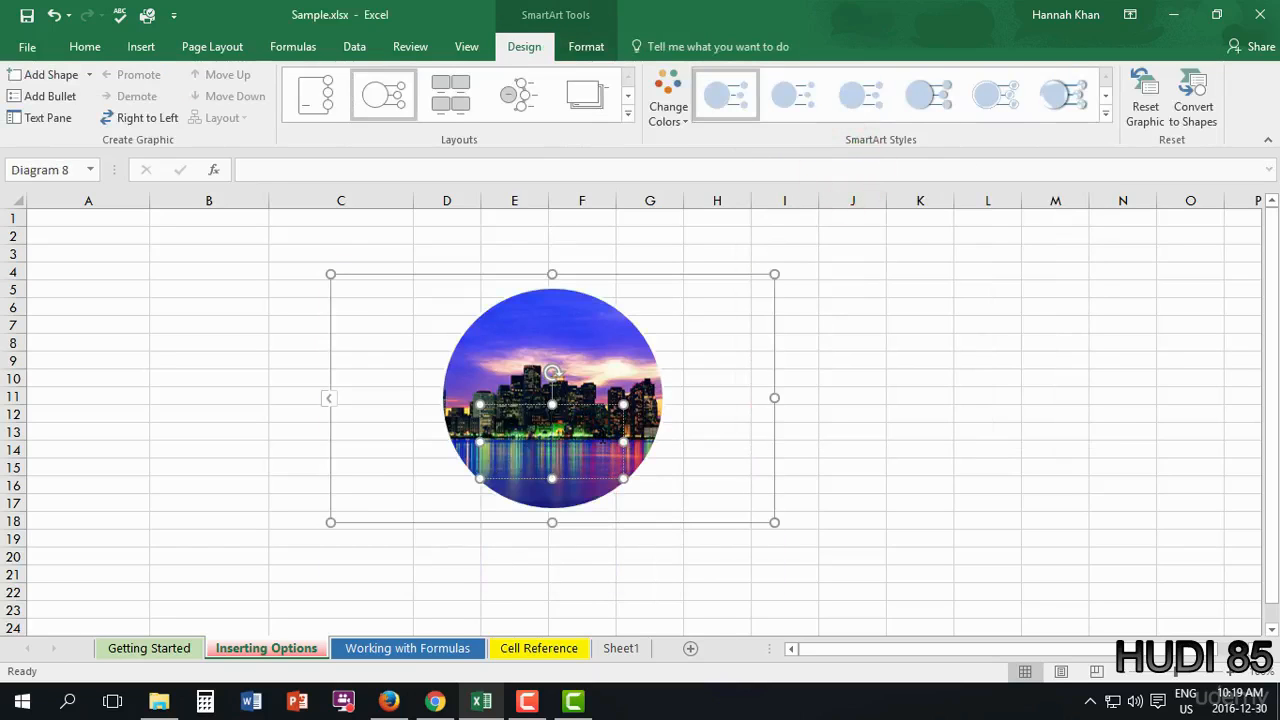
text(Skyline)
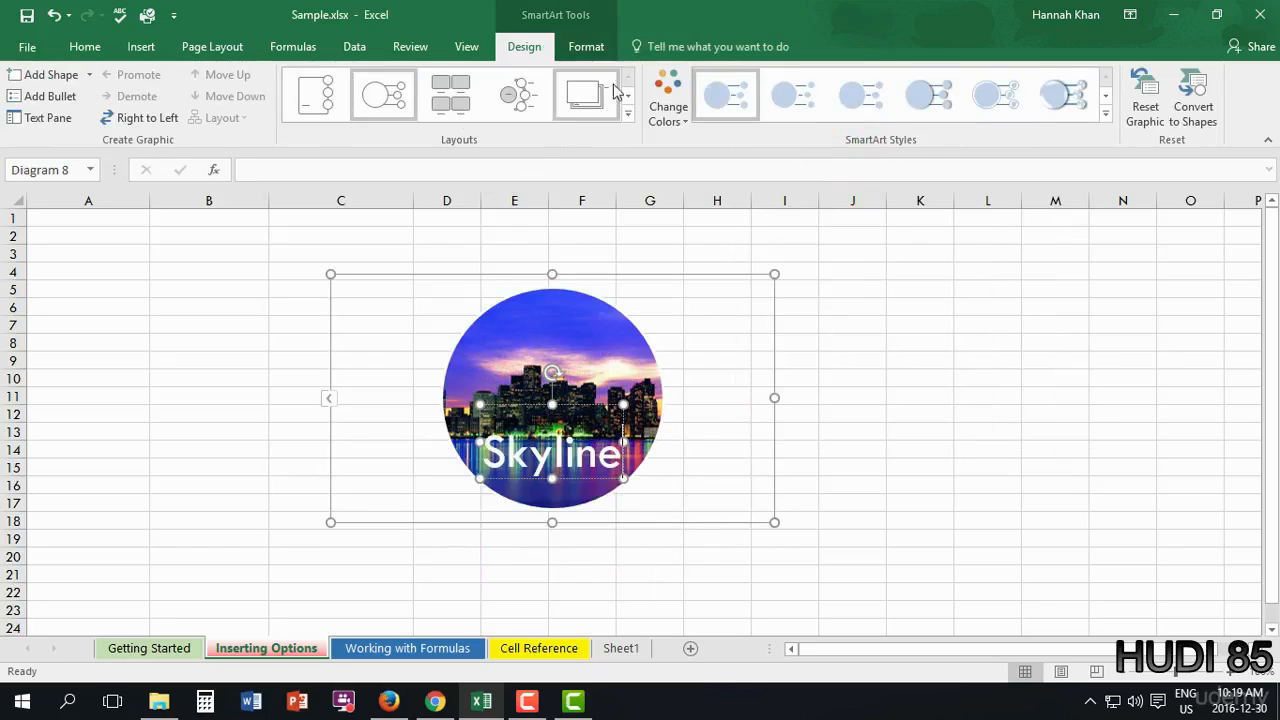
click(667, 113)
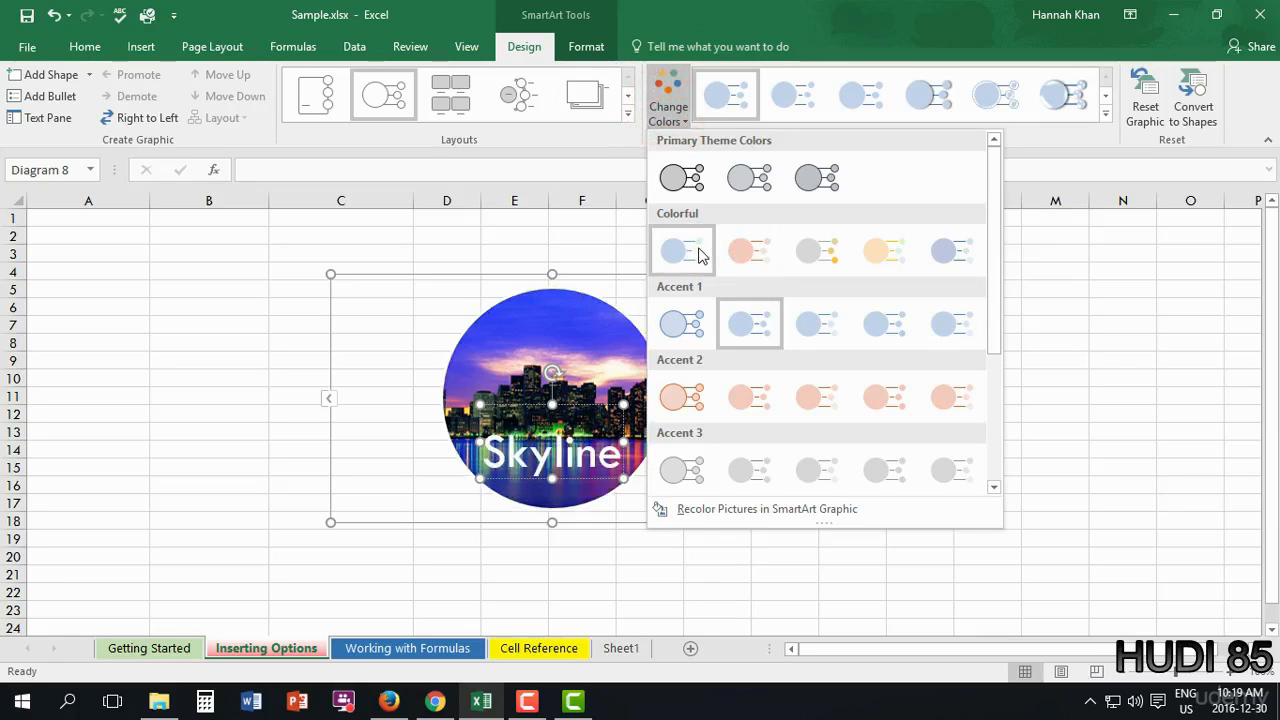
click(298, 306)
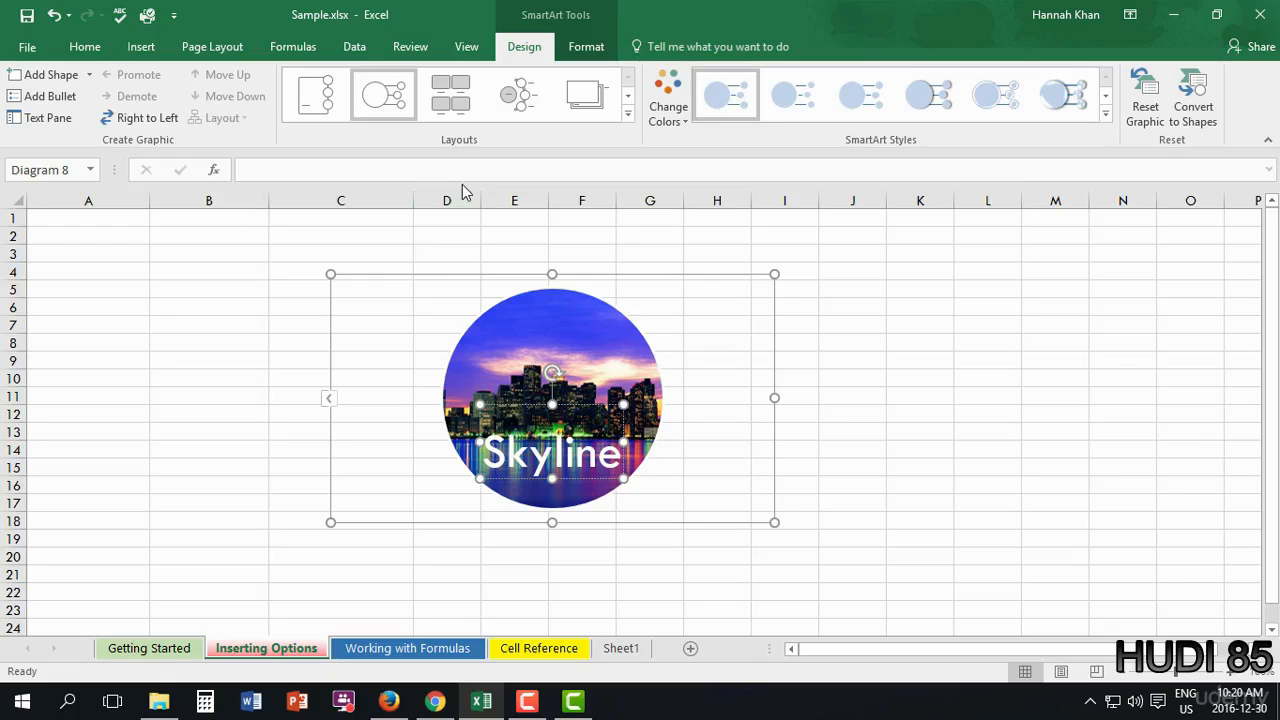
key(ctrl+z)
key(ctrl+z)
key(ctrl+z)
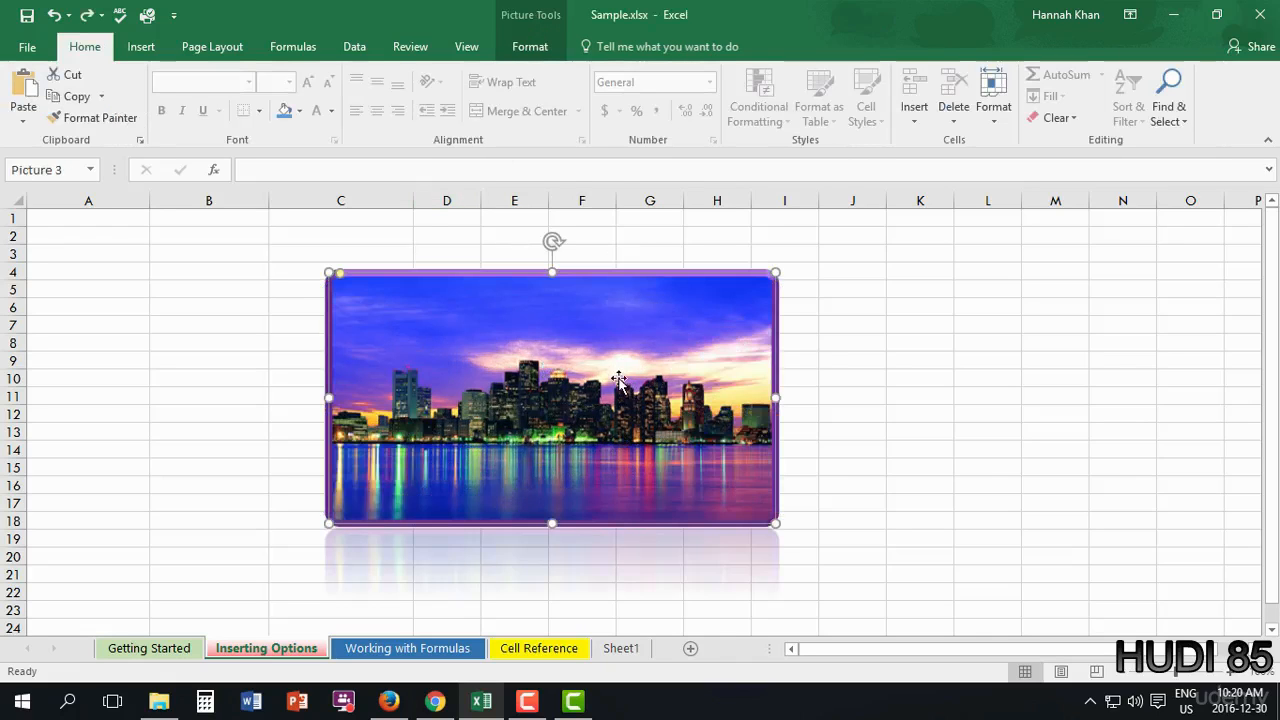
- Crop the picture's top down to row 8 and move it, then undo the crop and move
double_click(617, 355)
click(1063, 120)
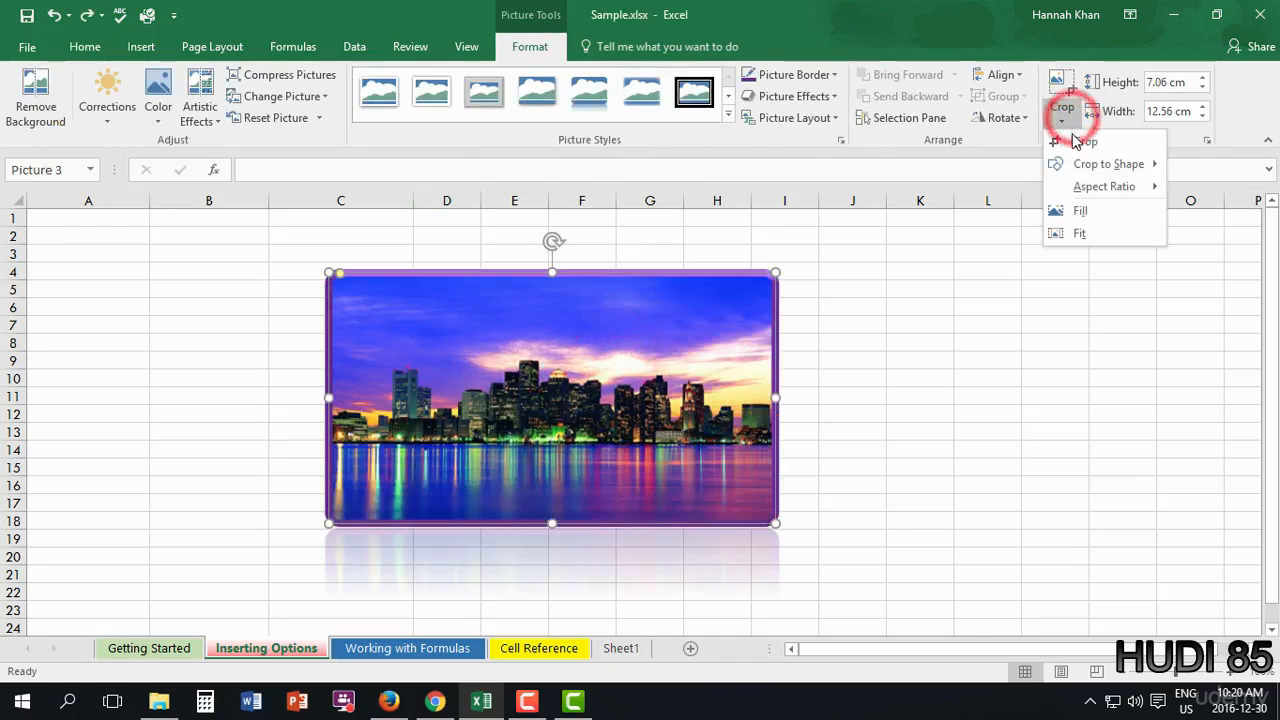
click(1079, 144)
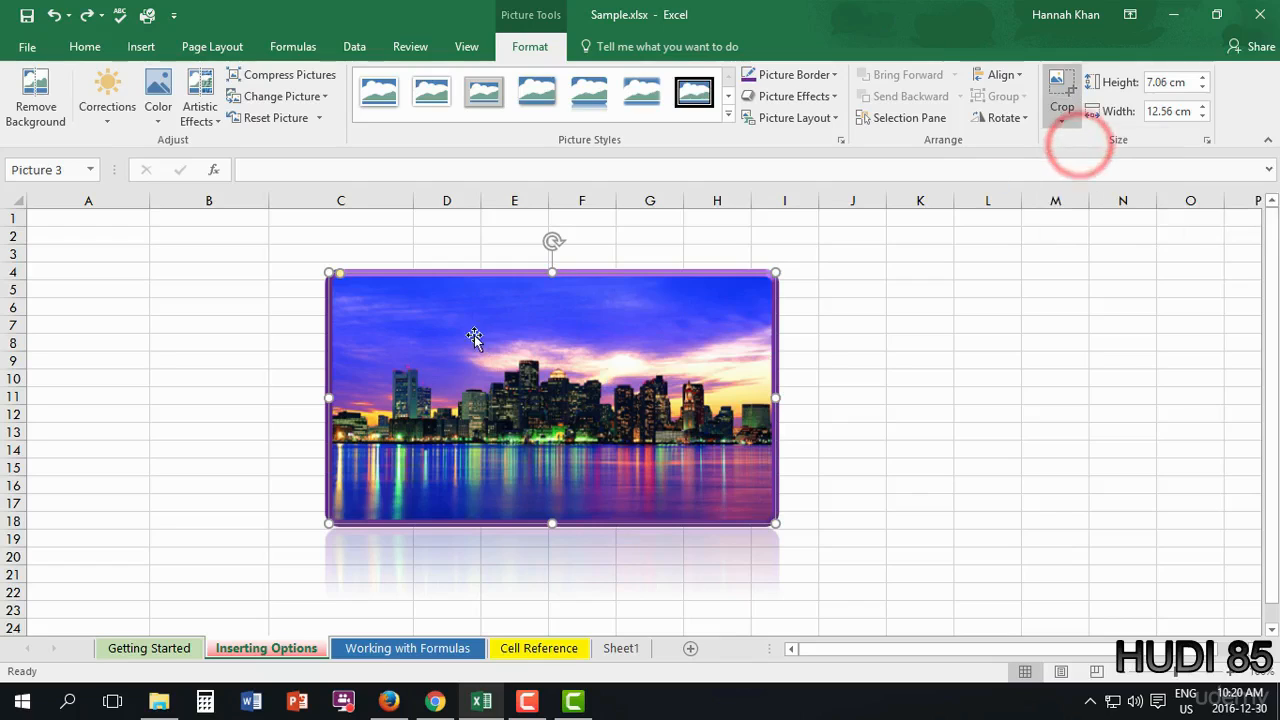
drag(556, 273, 568, 337)
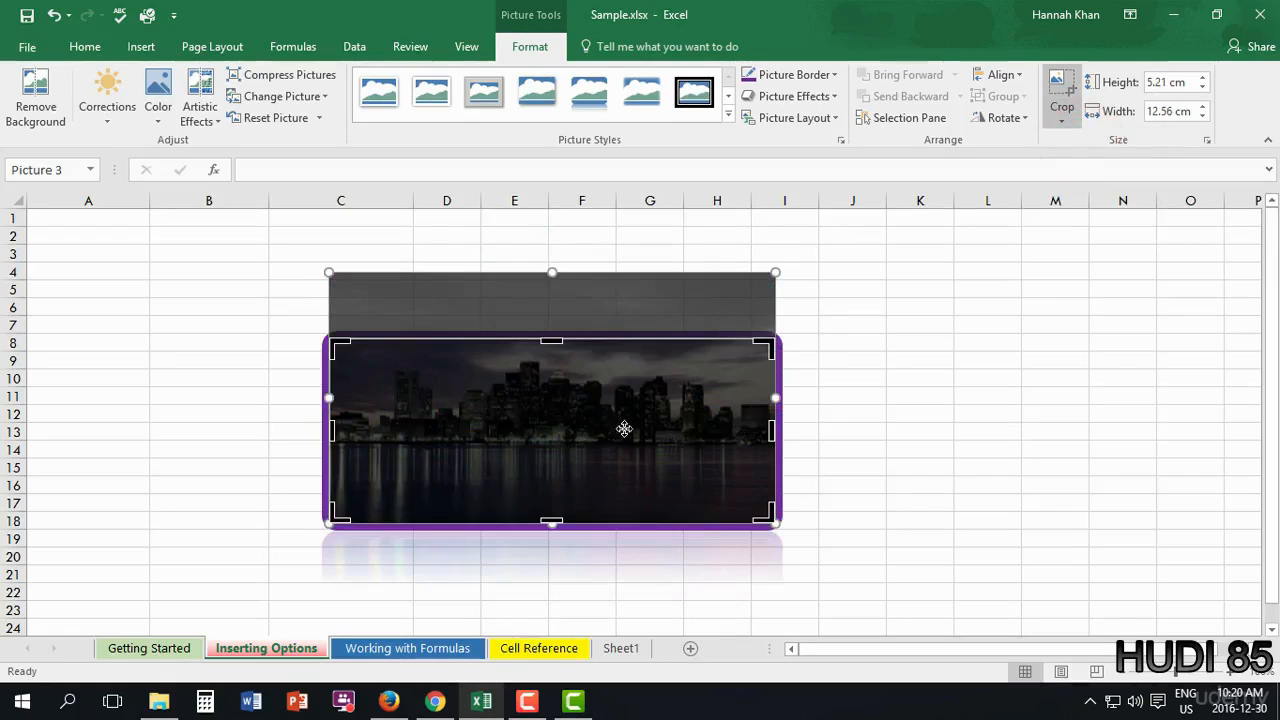
drag(588, 407, 541, 410)
drag(674, 390, 685, 284)
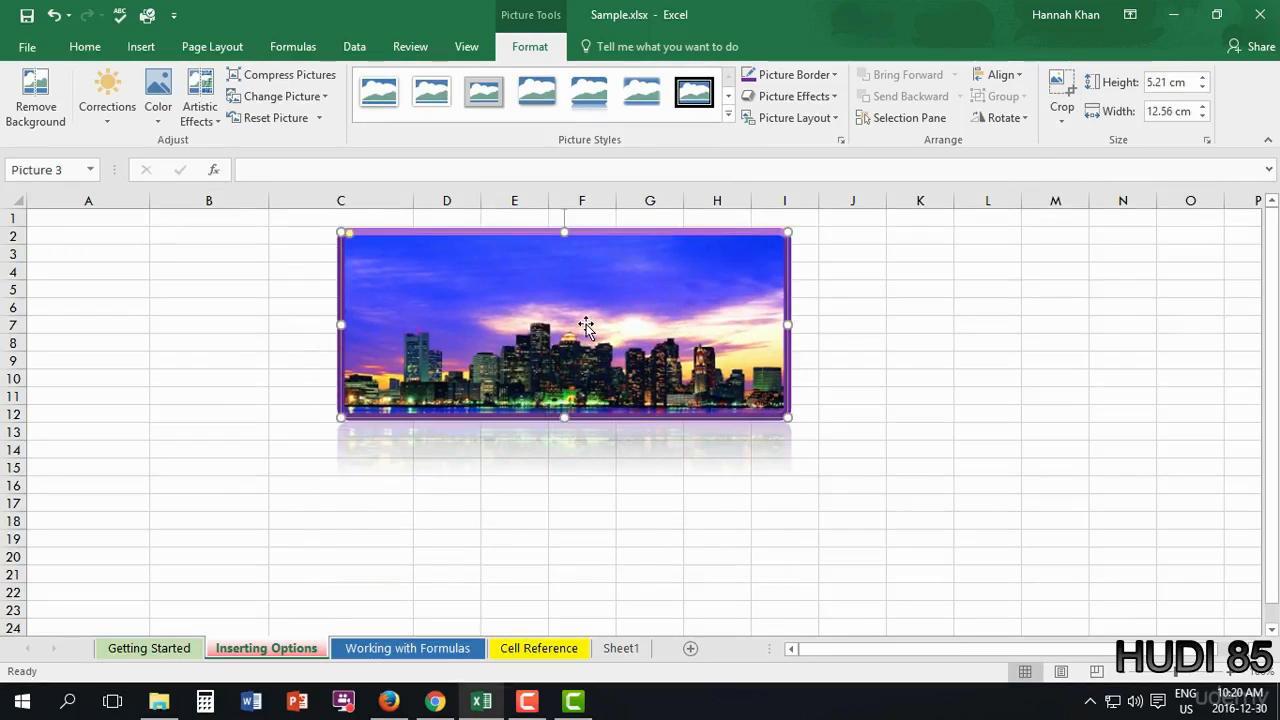
key(ctrl+z)
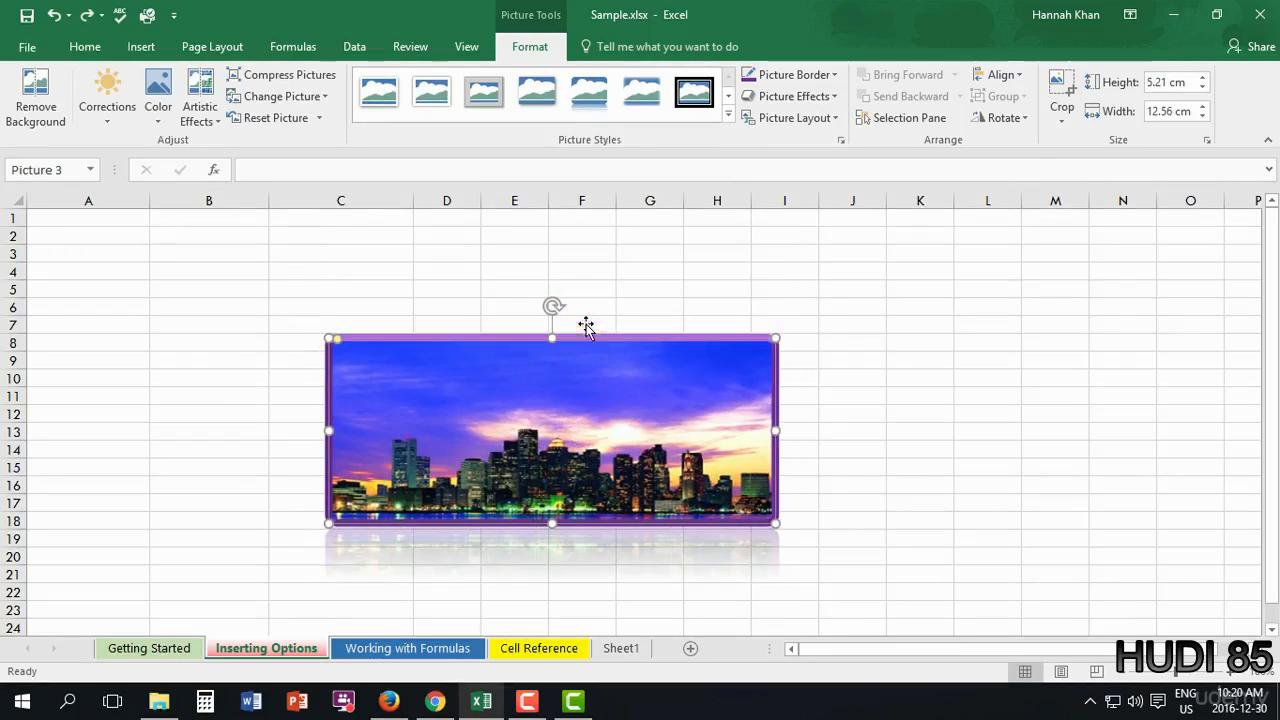
key(ctrl+z)
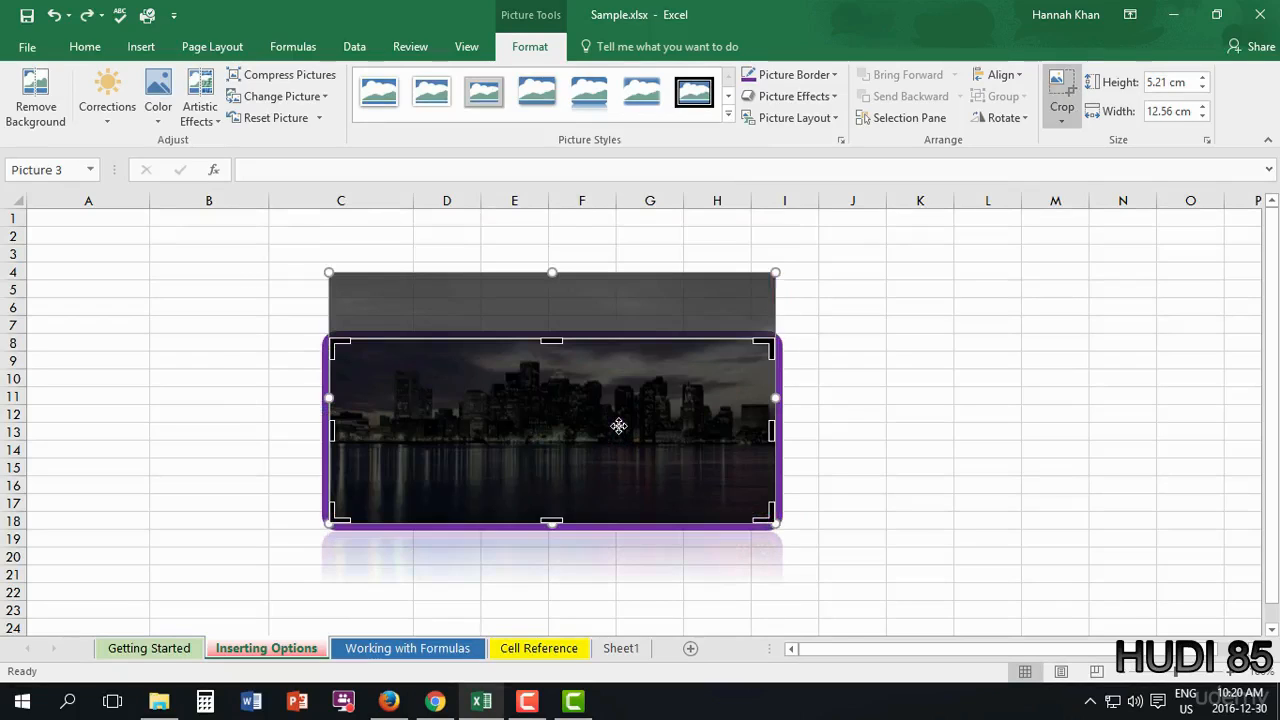
click(926, 436)
key(ctrl+z)
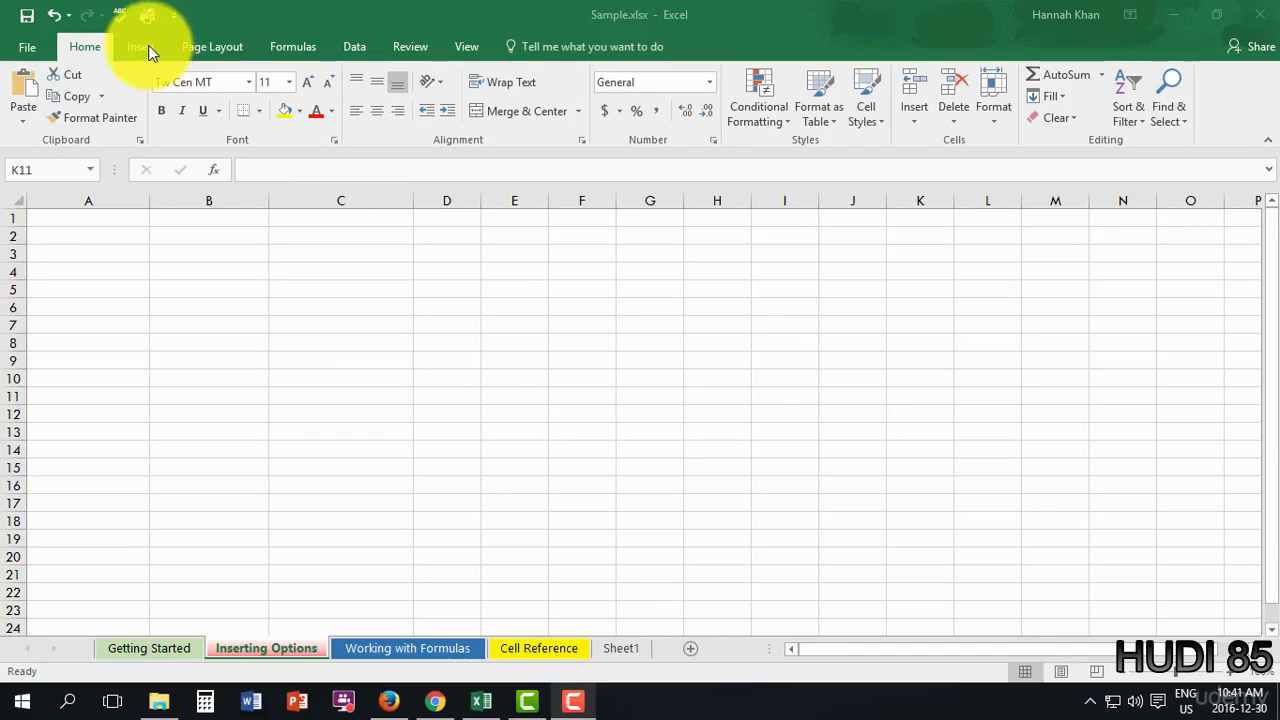
- On the Inserting Options sheet, open the SmartArt chooser and browse its layout categories
click(273, 644)
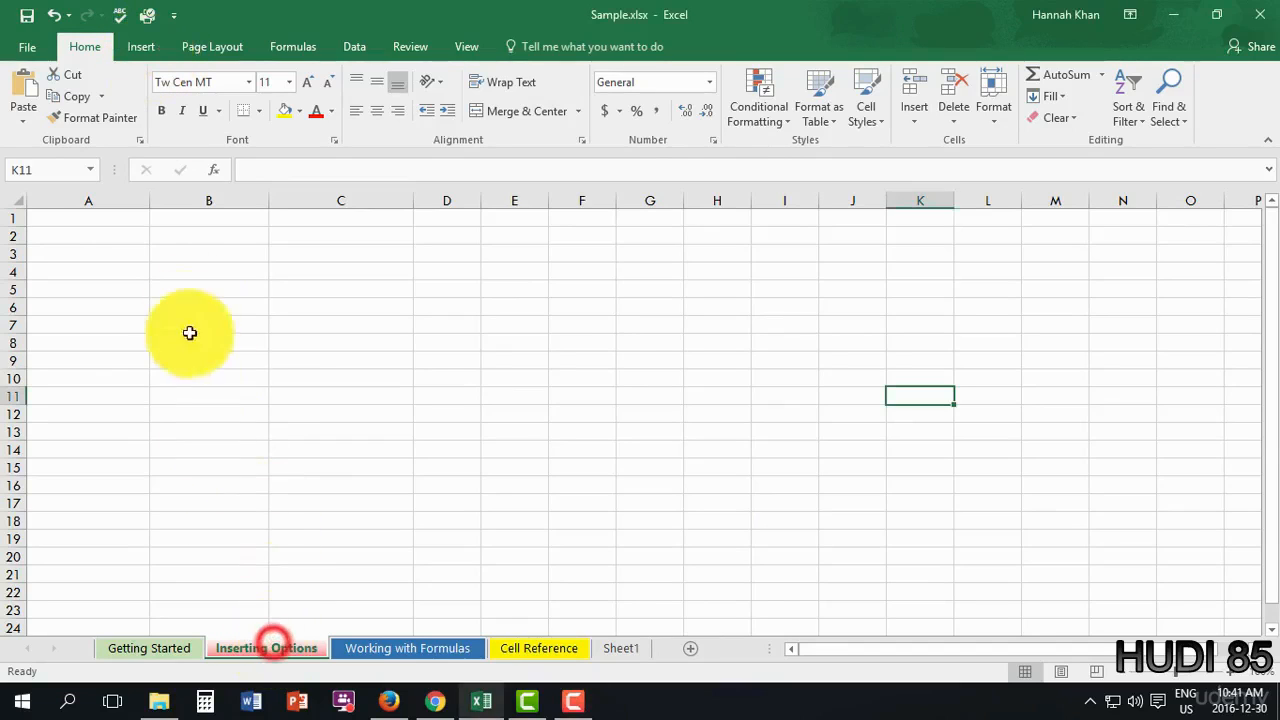
click(150, 47)
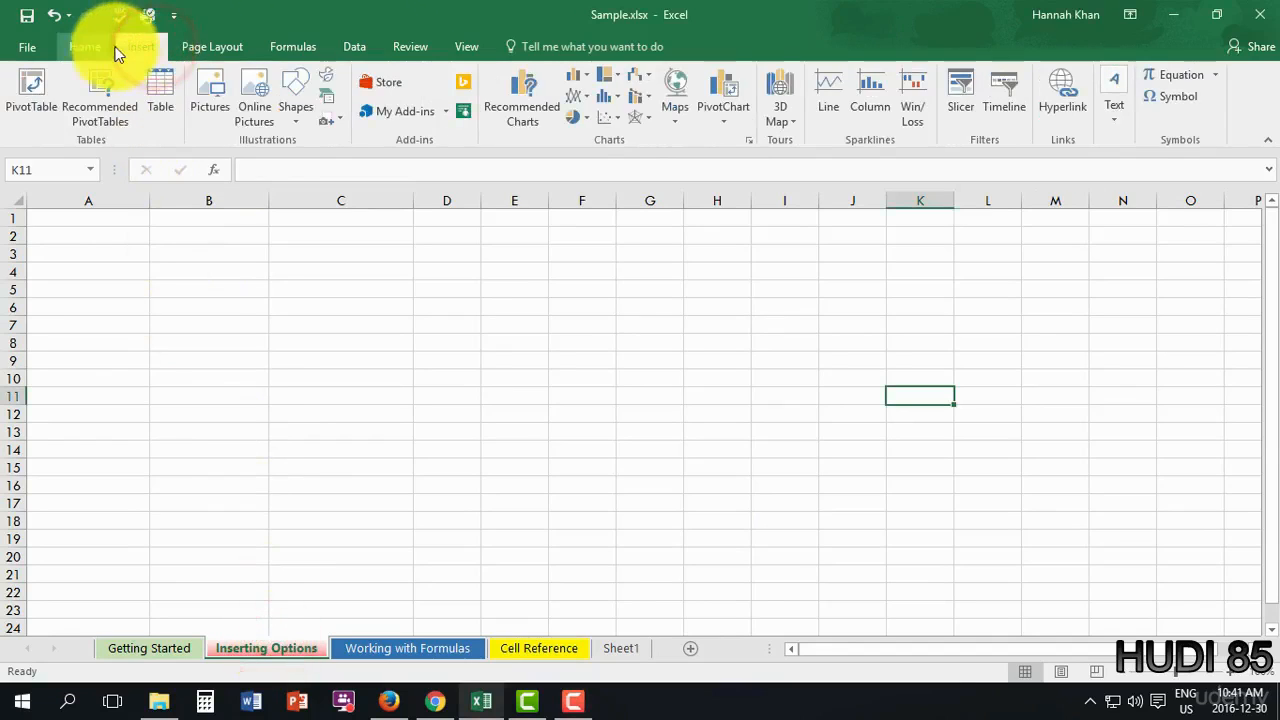
click(329, 101)
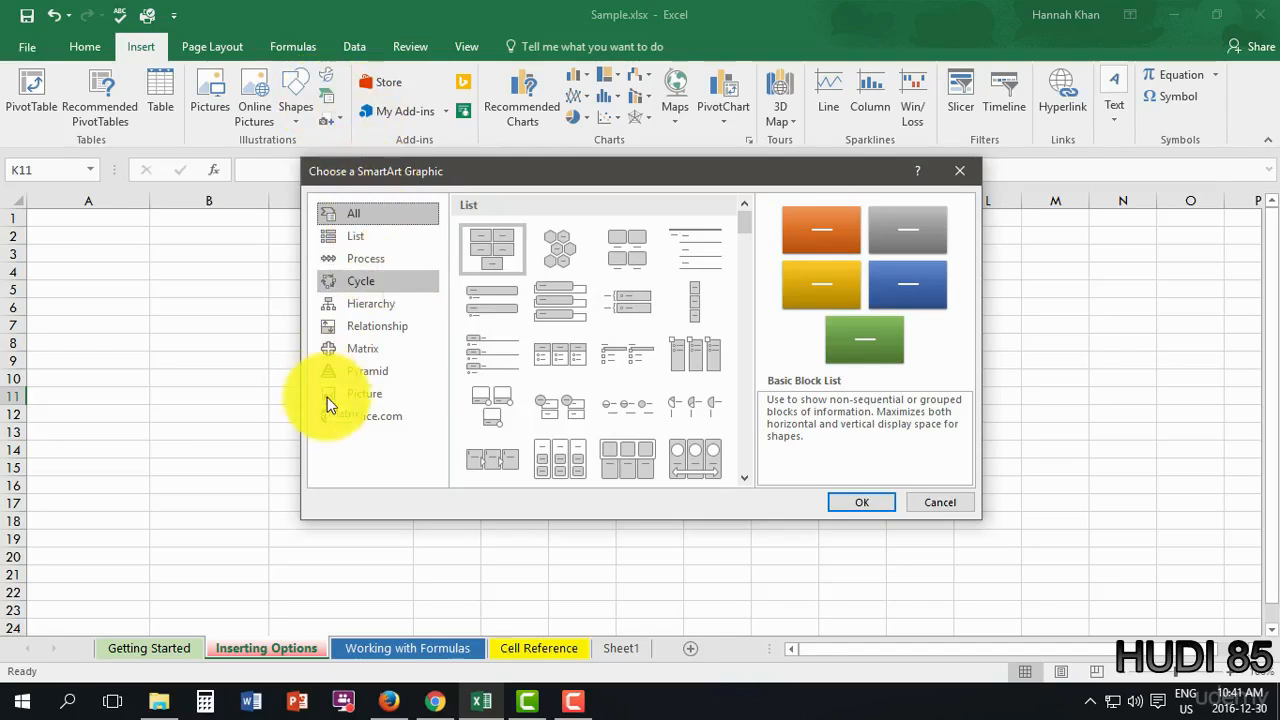
click(363, 240)
click(367, 270)
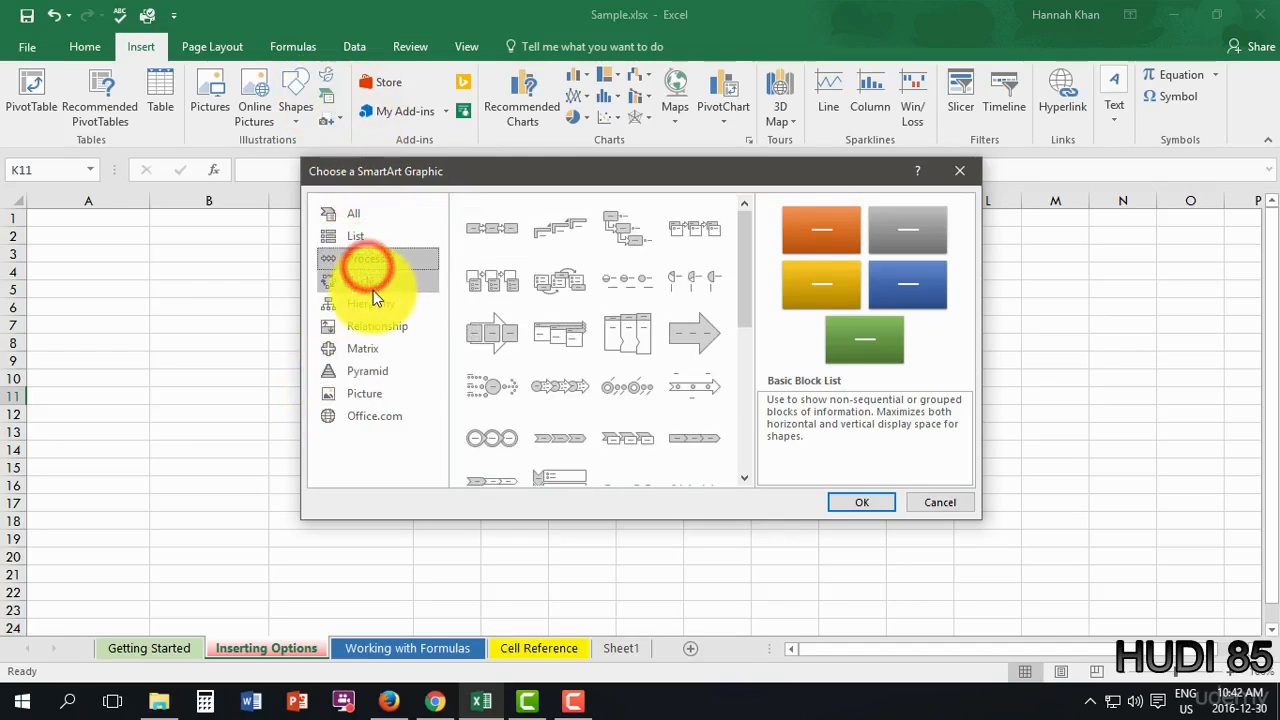
click(373, 288)
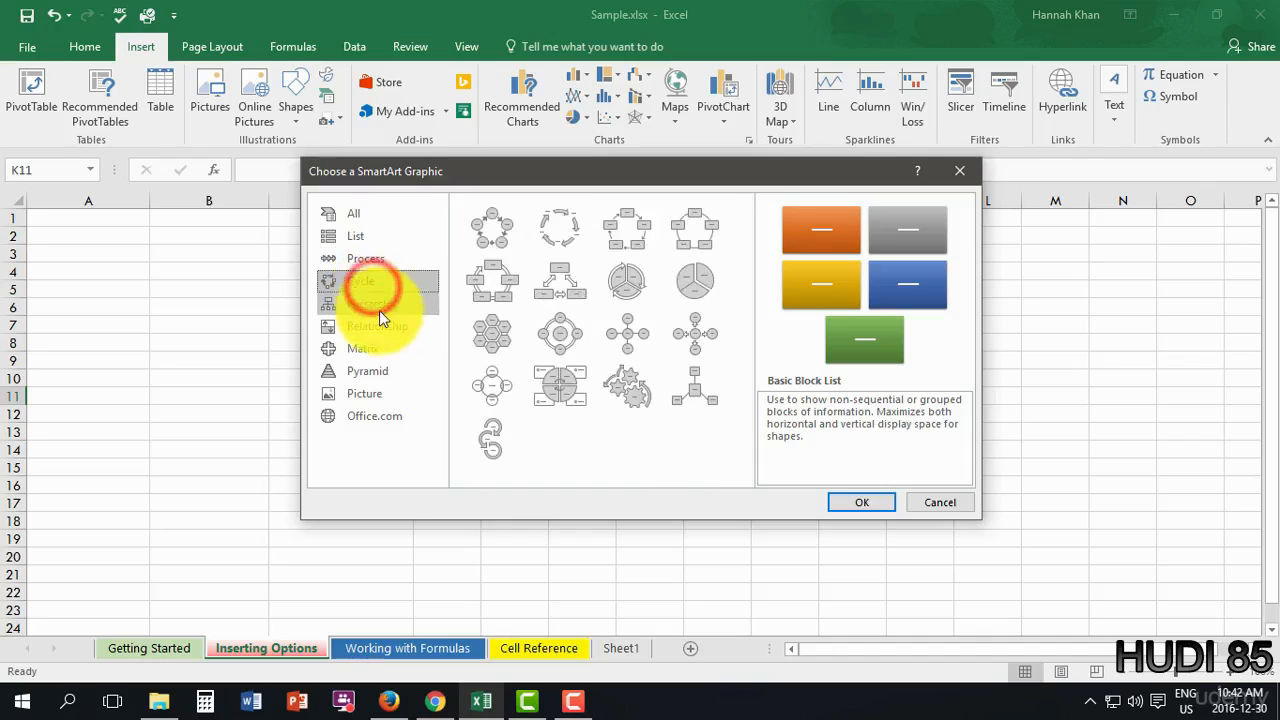
click(379, 303)
click(386, 329)
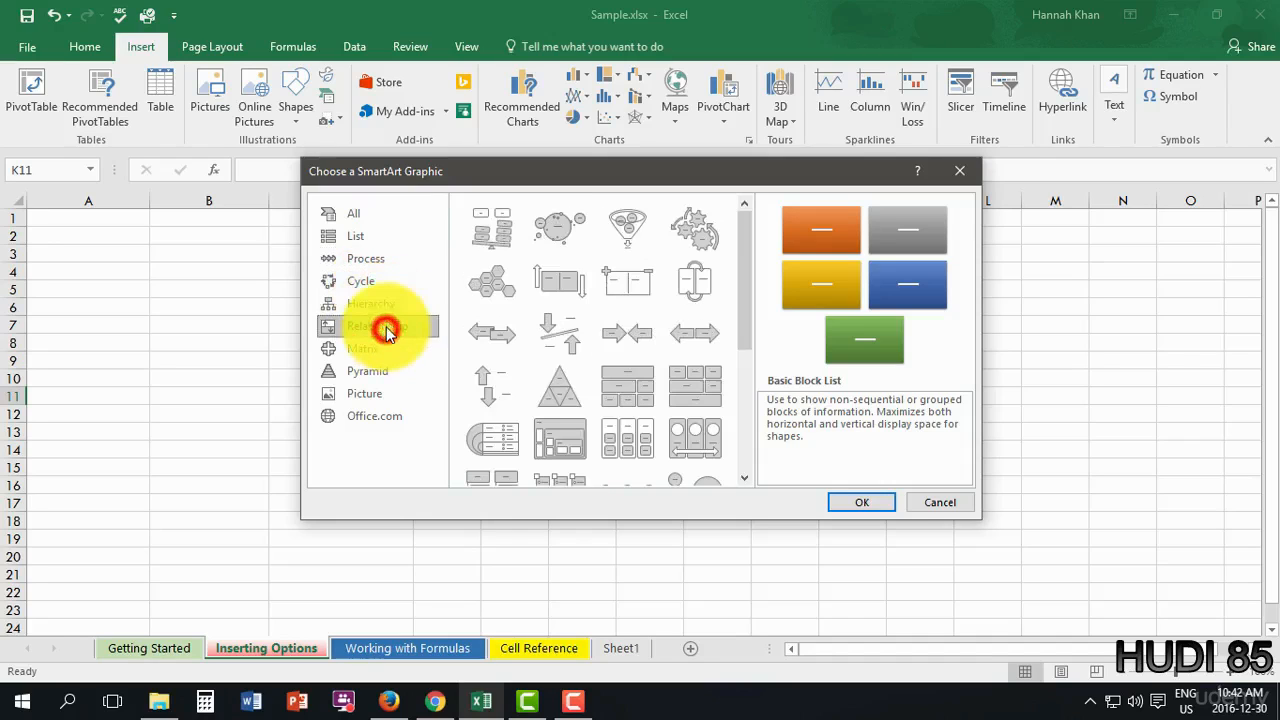
click(385, 350)
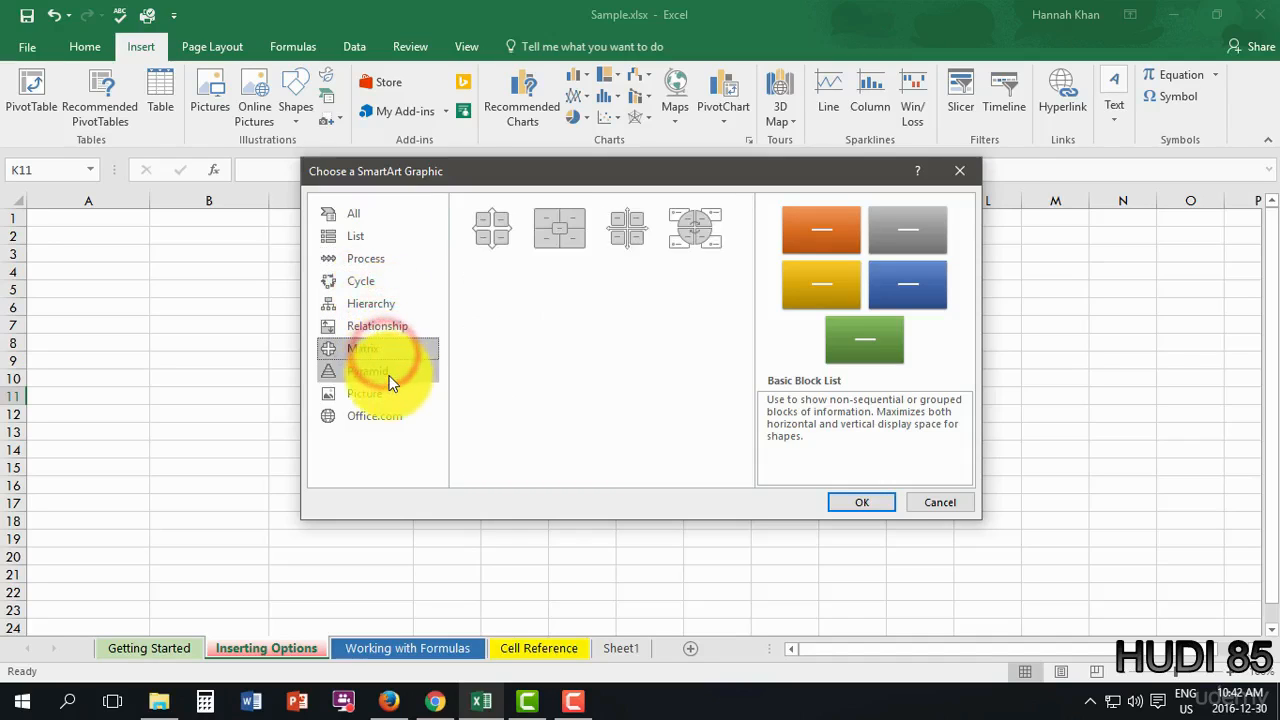
click(388, 371)
click(395, 398)
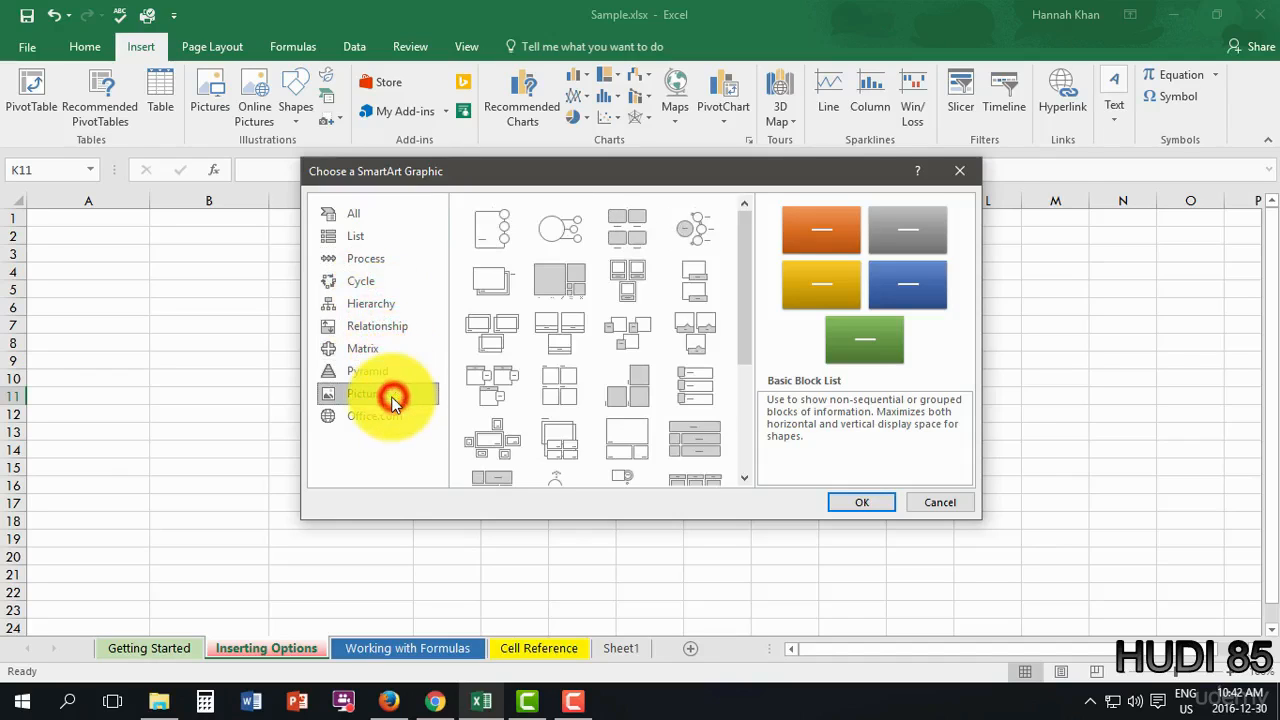
click(396, 416)
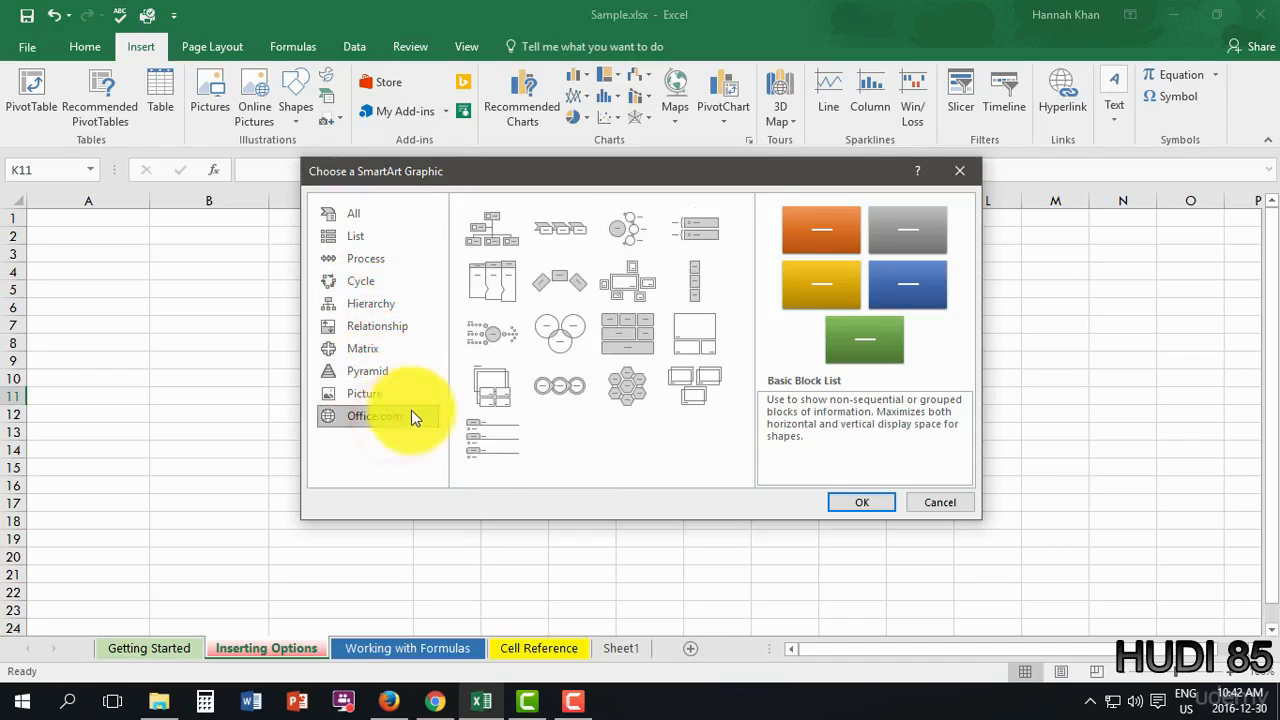
- Insert the Titled Picture Accent List layout from the List category
click(323, 242)
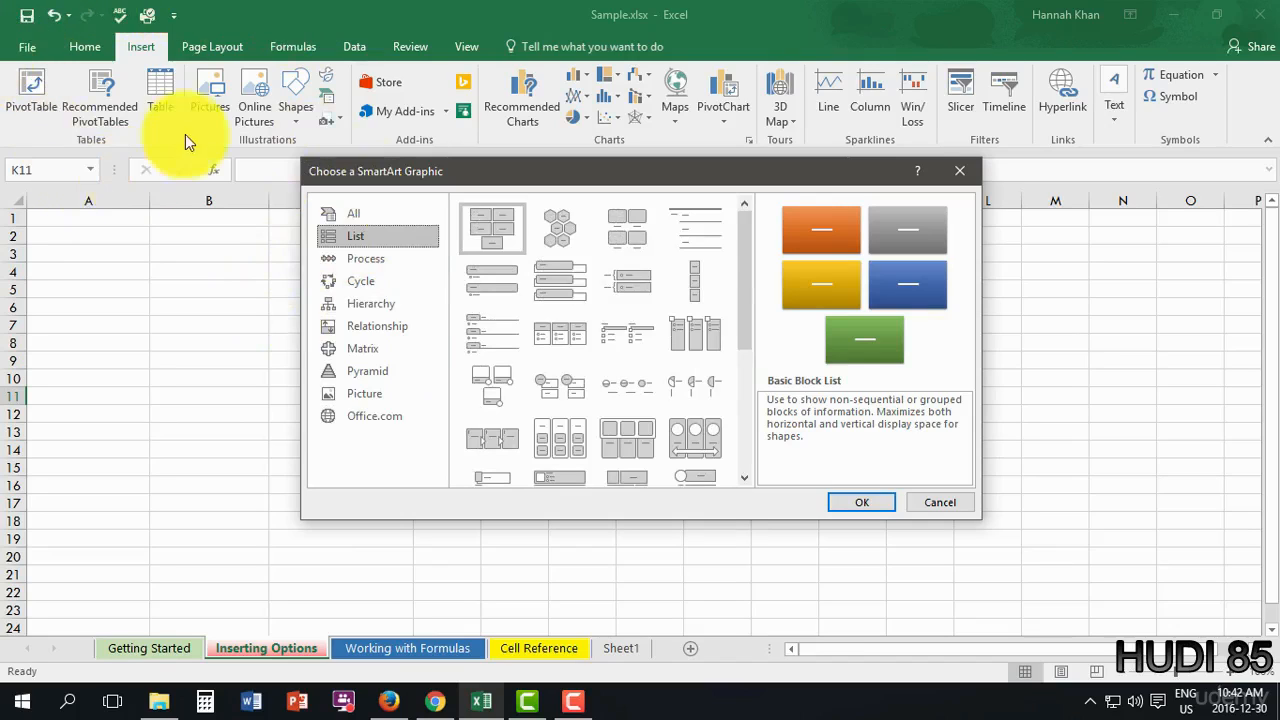
drag(744, 252, 733, 328)
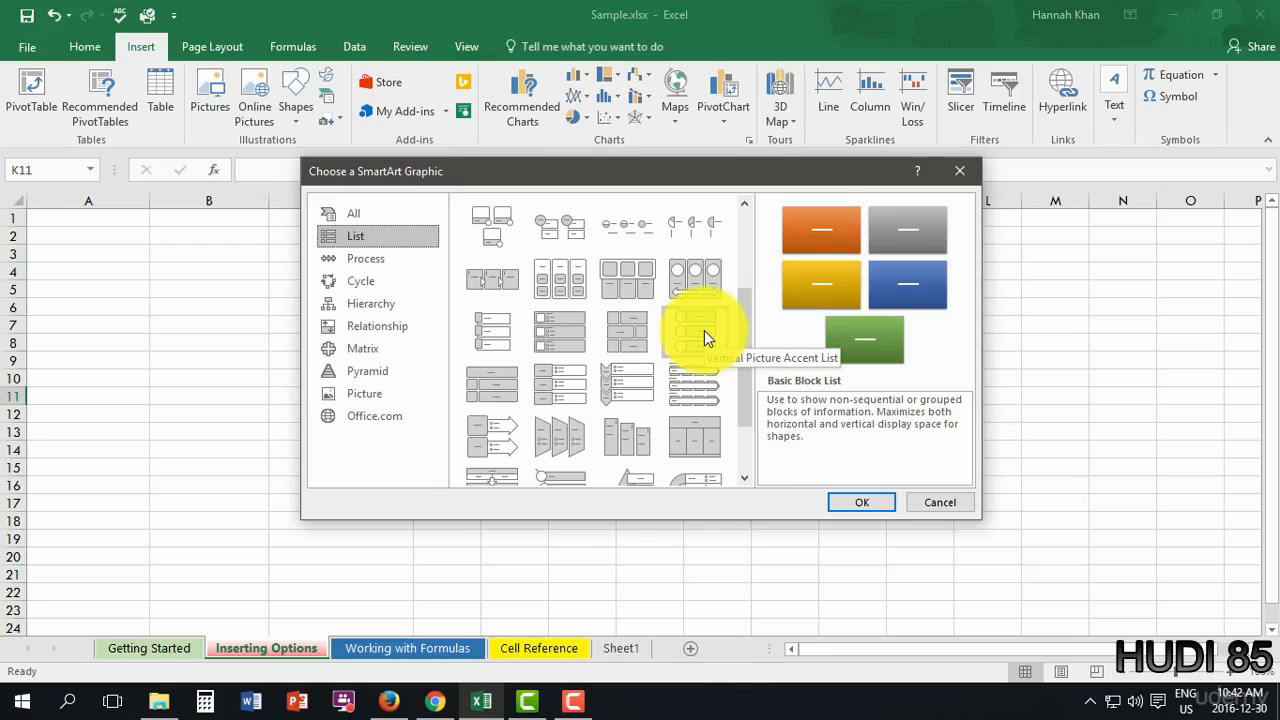
click(488, 391)
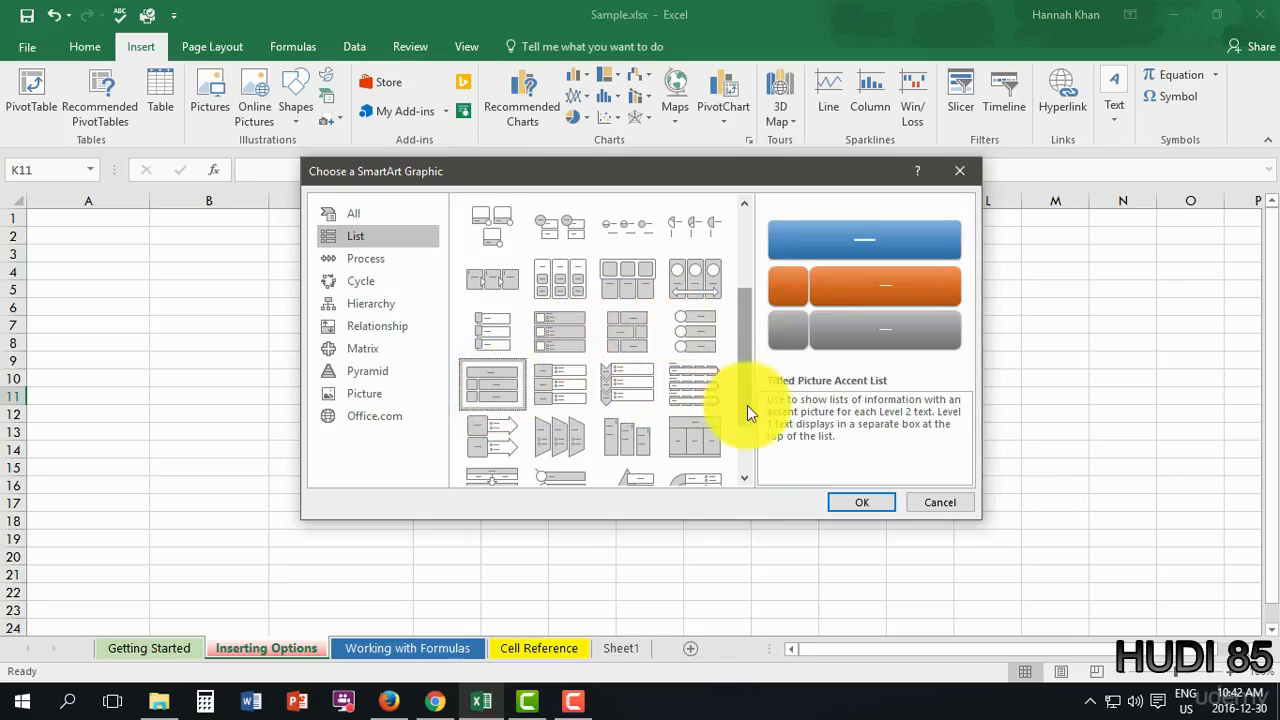
click(829, 500)
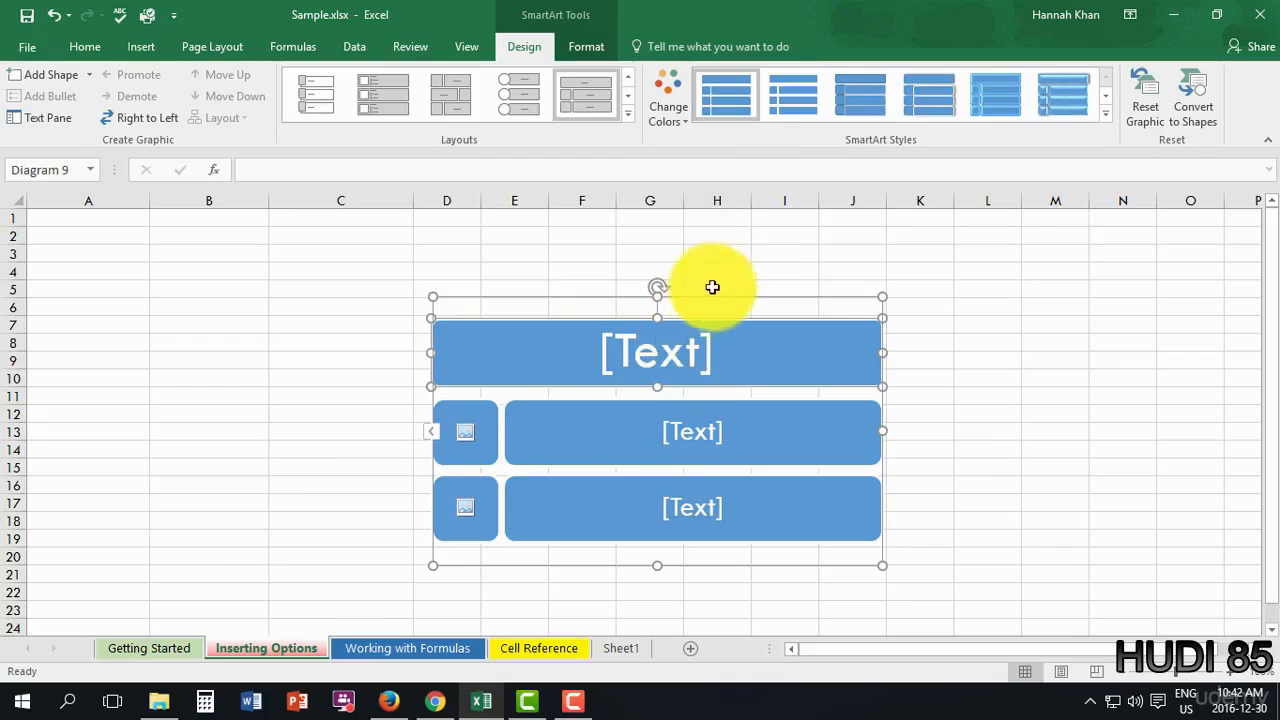
- Move the diagram toward the top-left and enlarge it out to column G and row 18
drag(689, 300, 517, 295)
drag(486, 284, 474, 250)
click(565, 383)
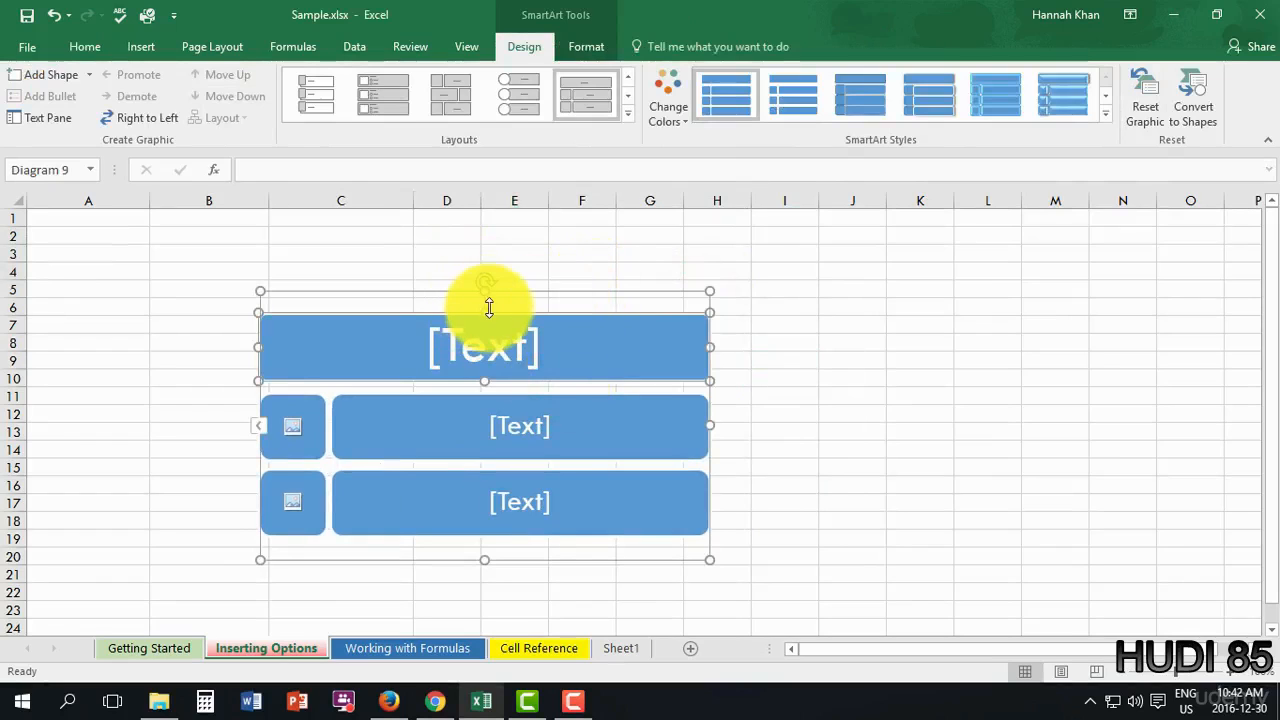
drag(492, 293, 314, 226)
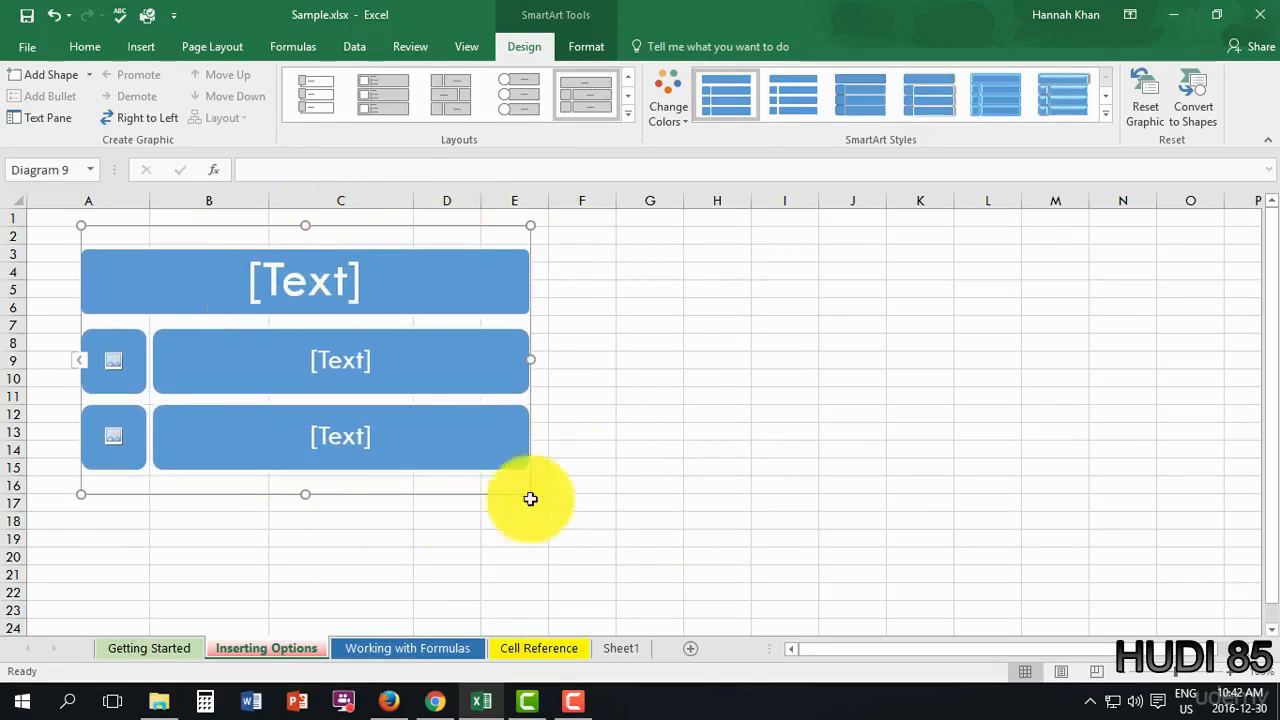
drag(530, 494, 511, 454)
drag(514, 340, 677, 338)
drag(376, 460, 367, 528)
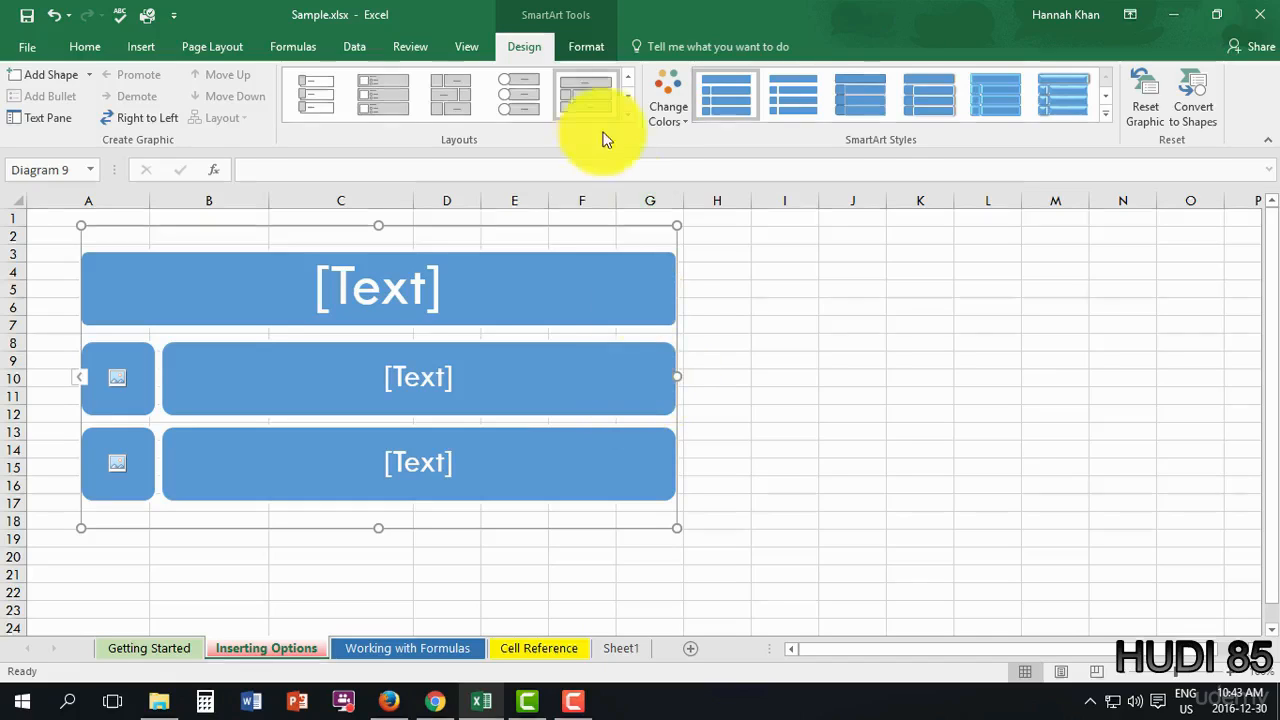
- Type 'Title here' in the title shape and start adding a picture to the first item
click(428, 280)
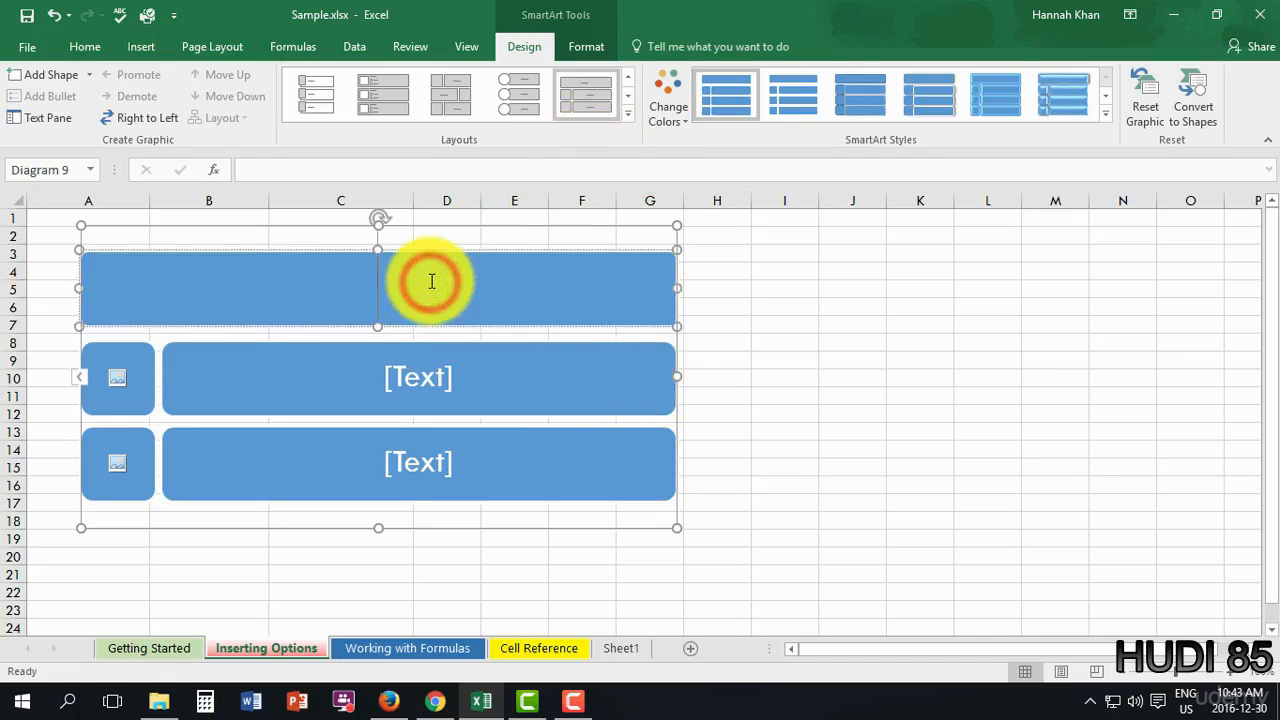
text(Title)
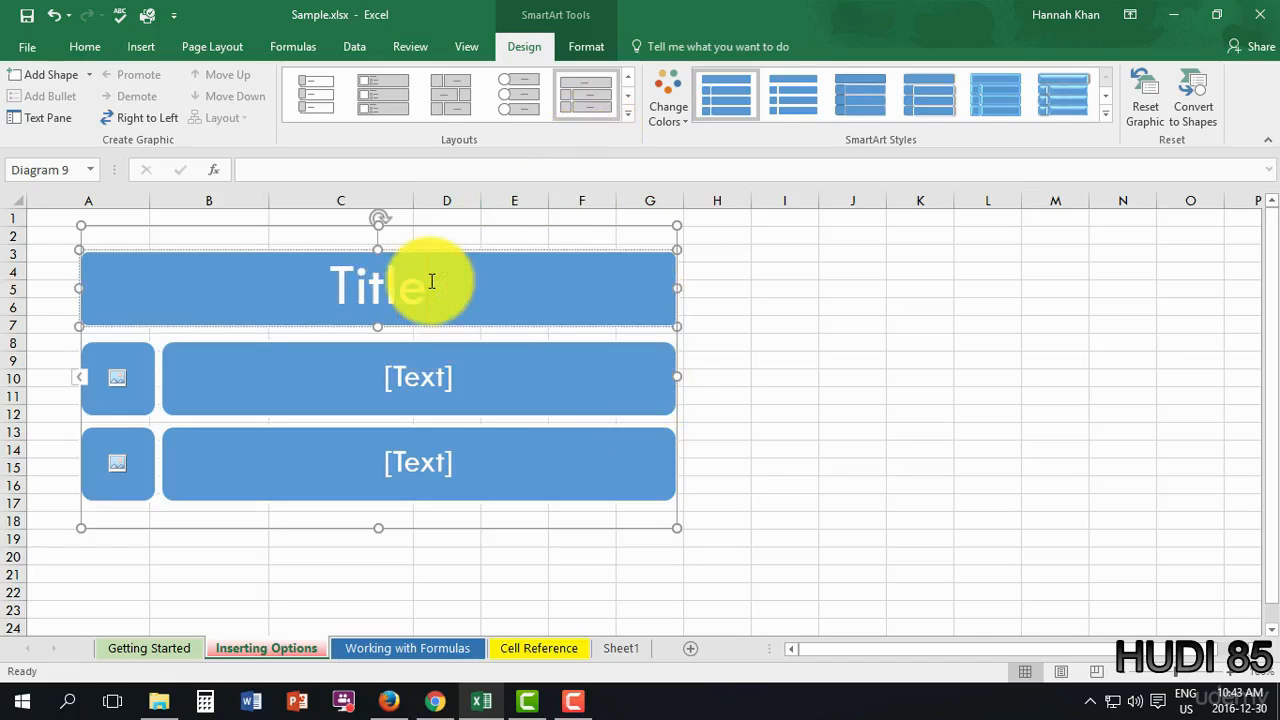
text( here)
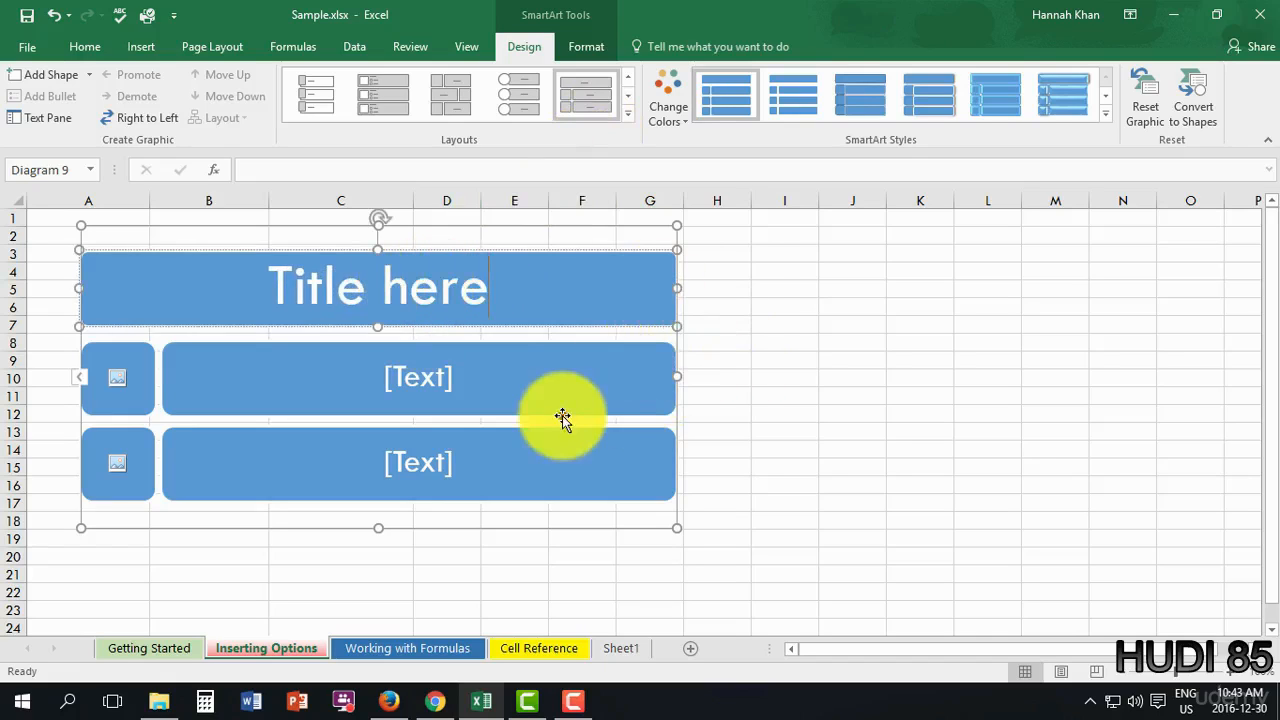
click(562, 415)
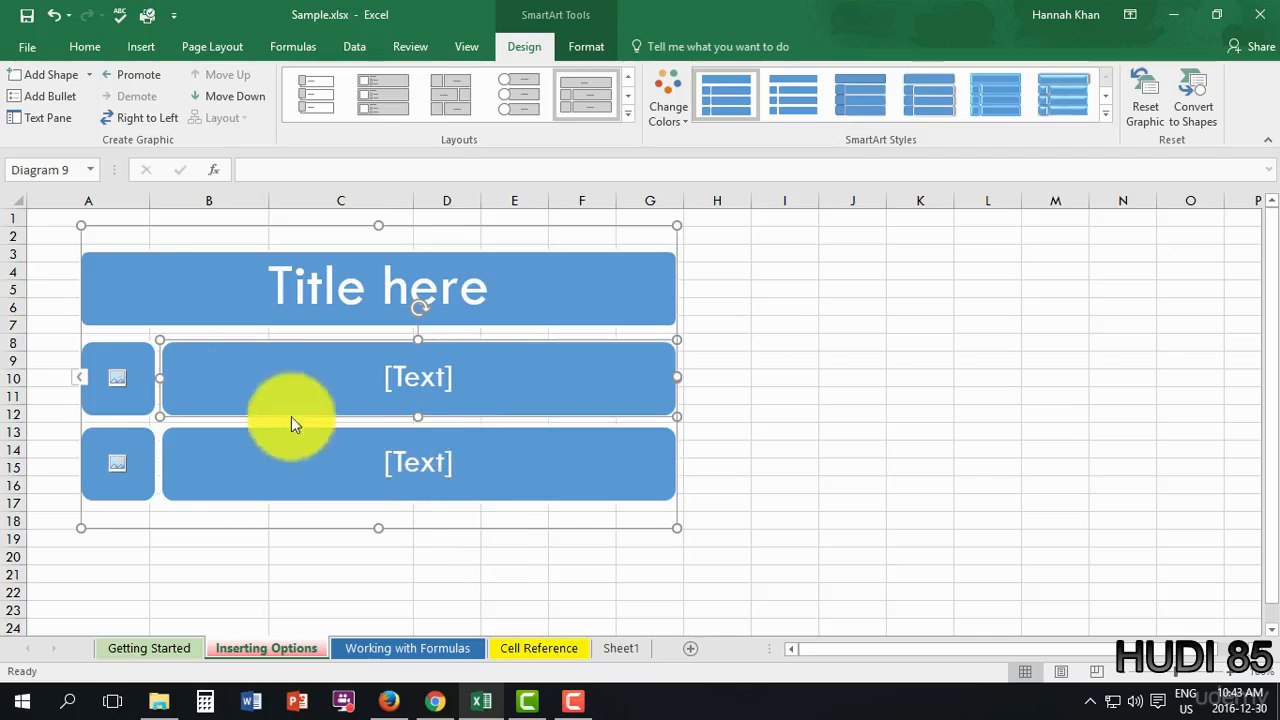
click(117, 377)
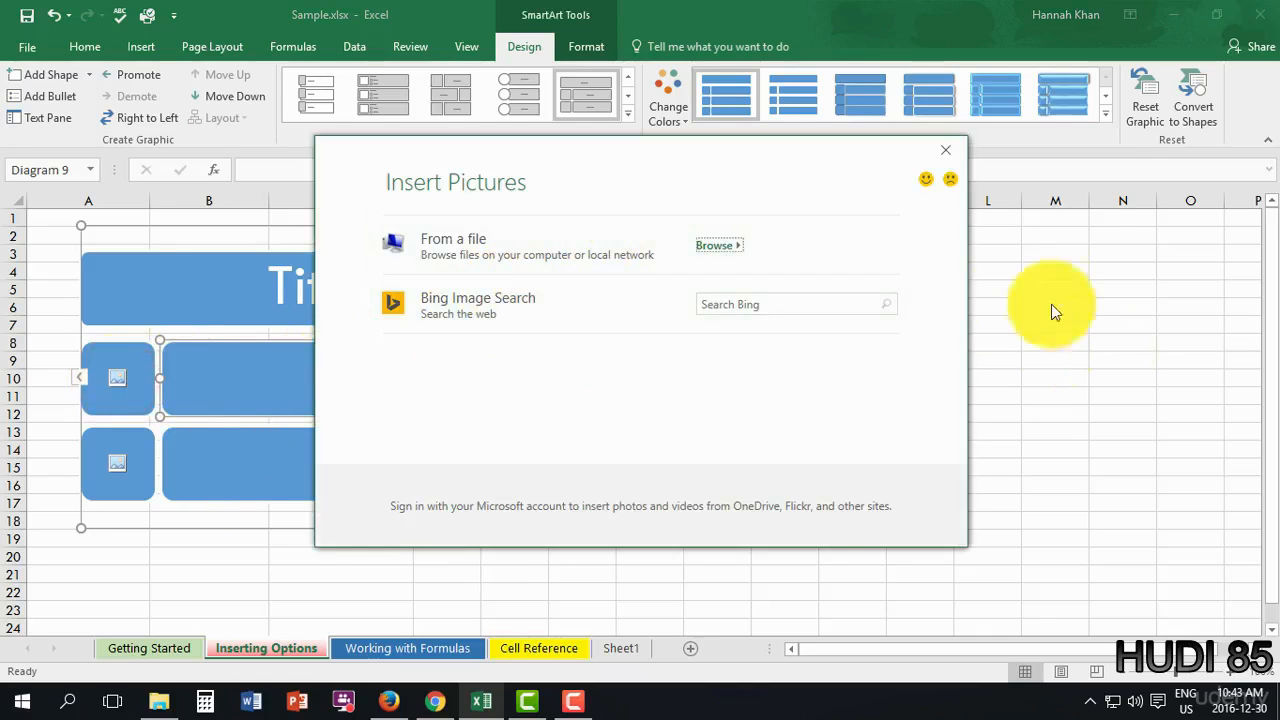
- Switch the diagram to the picture list layout with a full-width title above picture-and-text rows
click(945, 150)
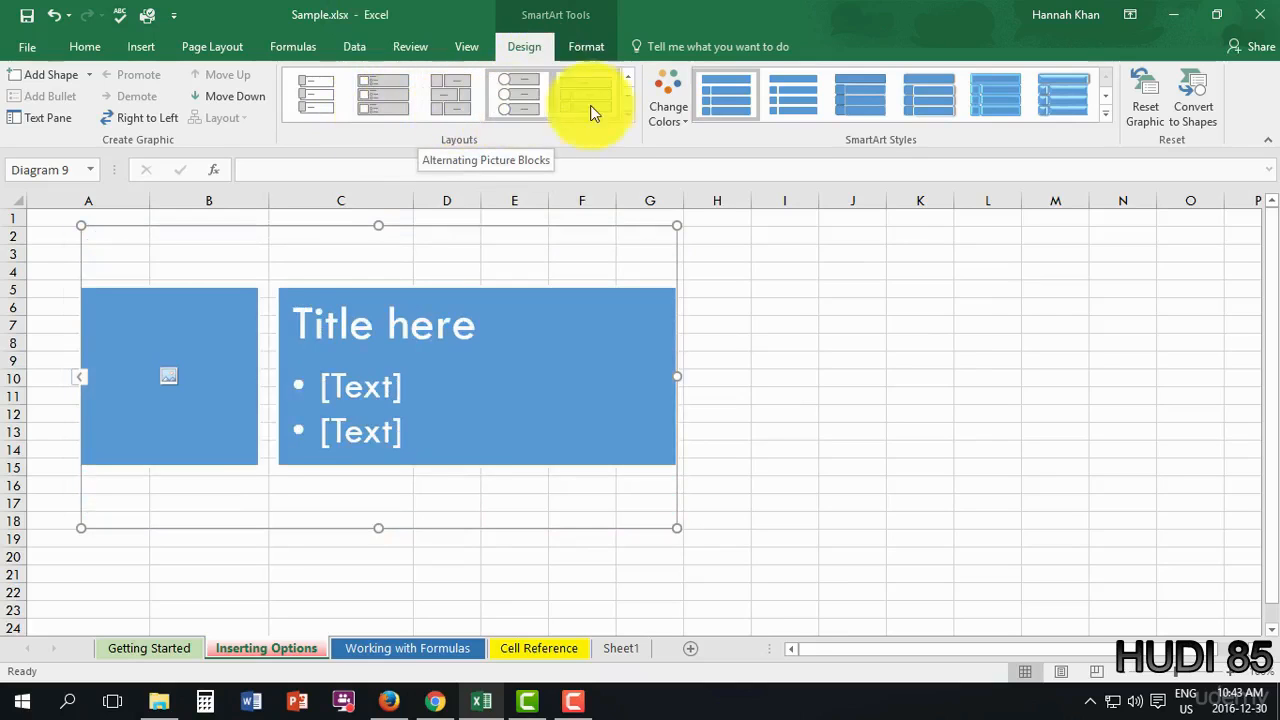
click(627, 115)
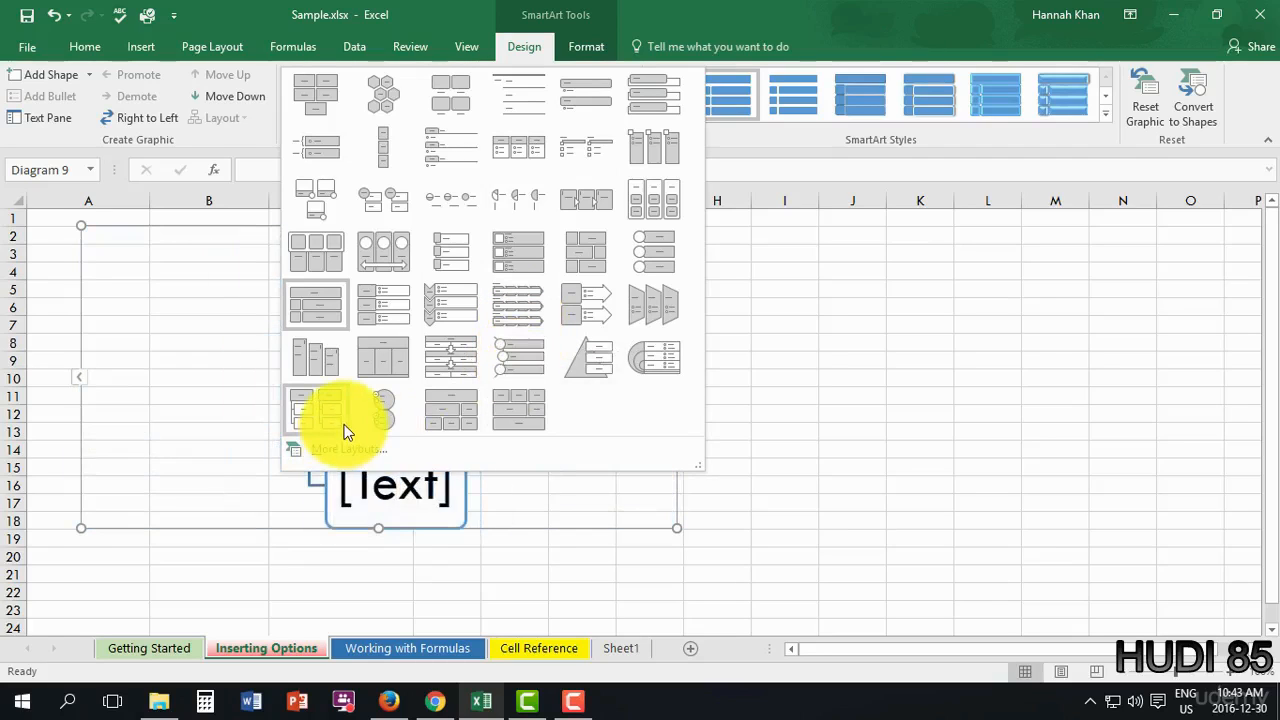
click(344, 428)
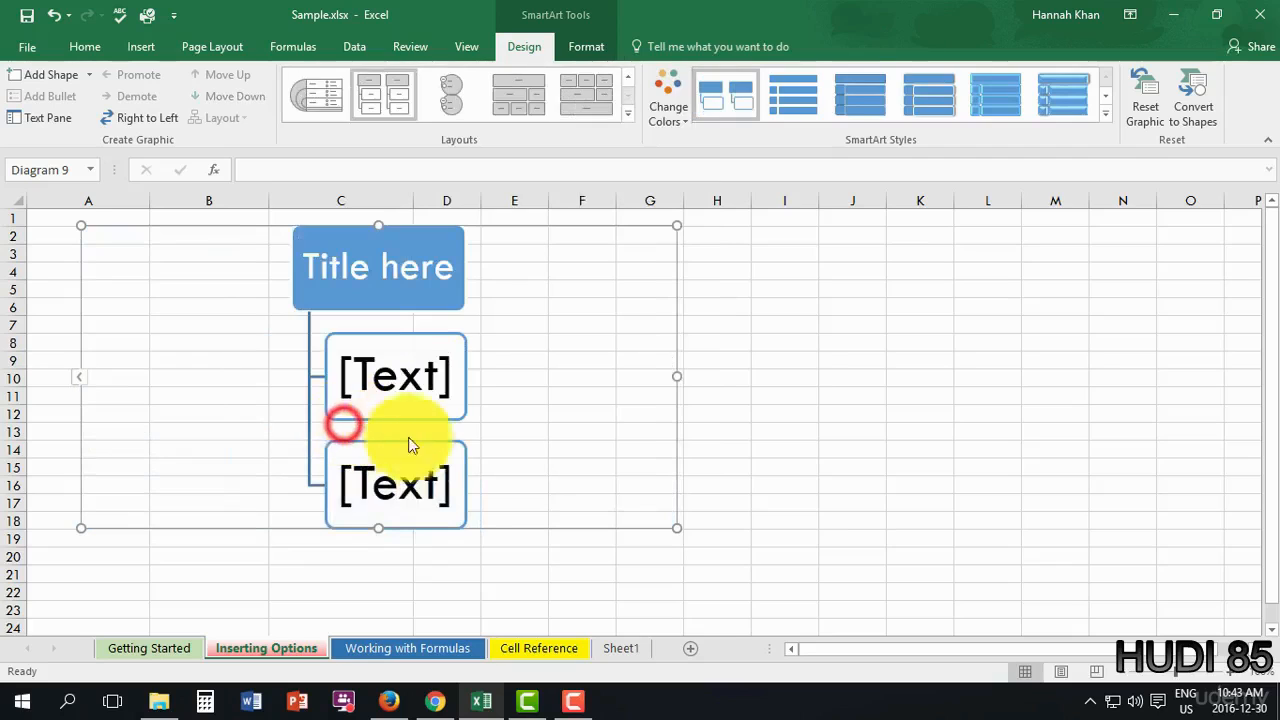
click(613, 117)
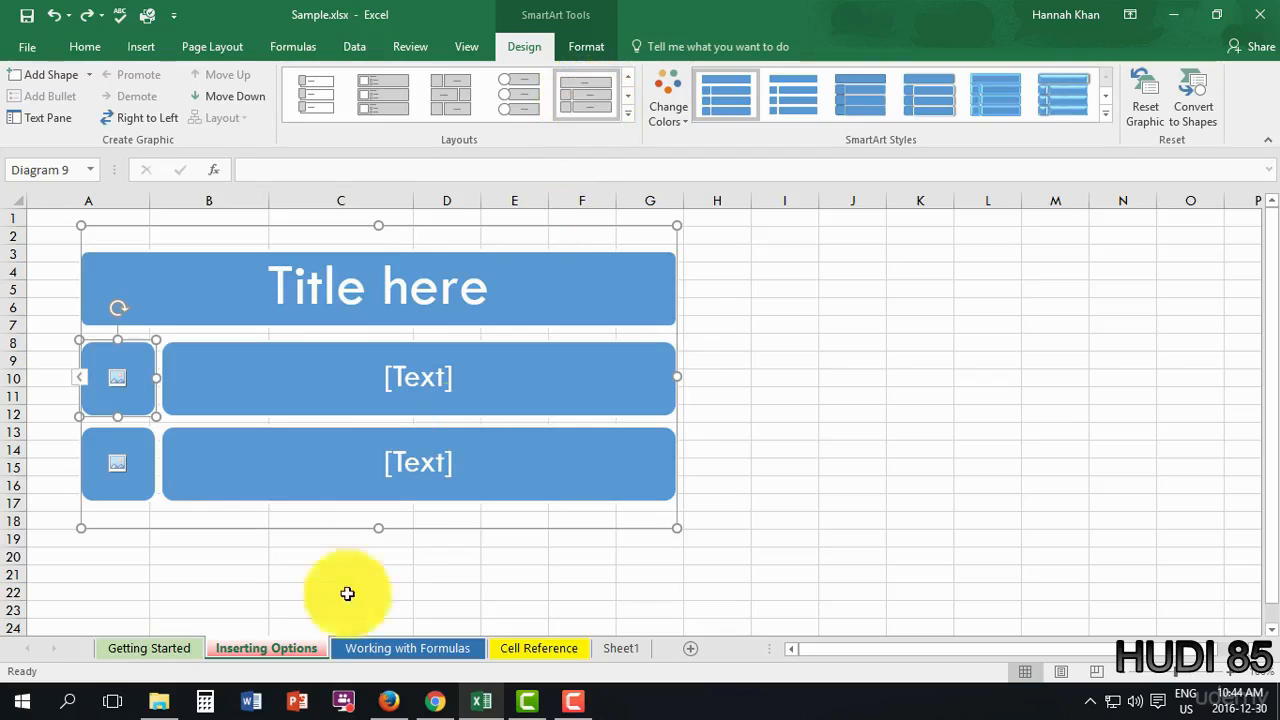
click(506, 453)
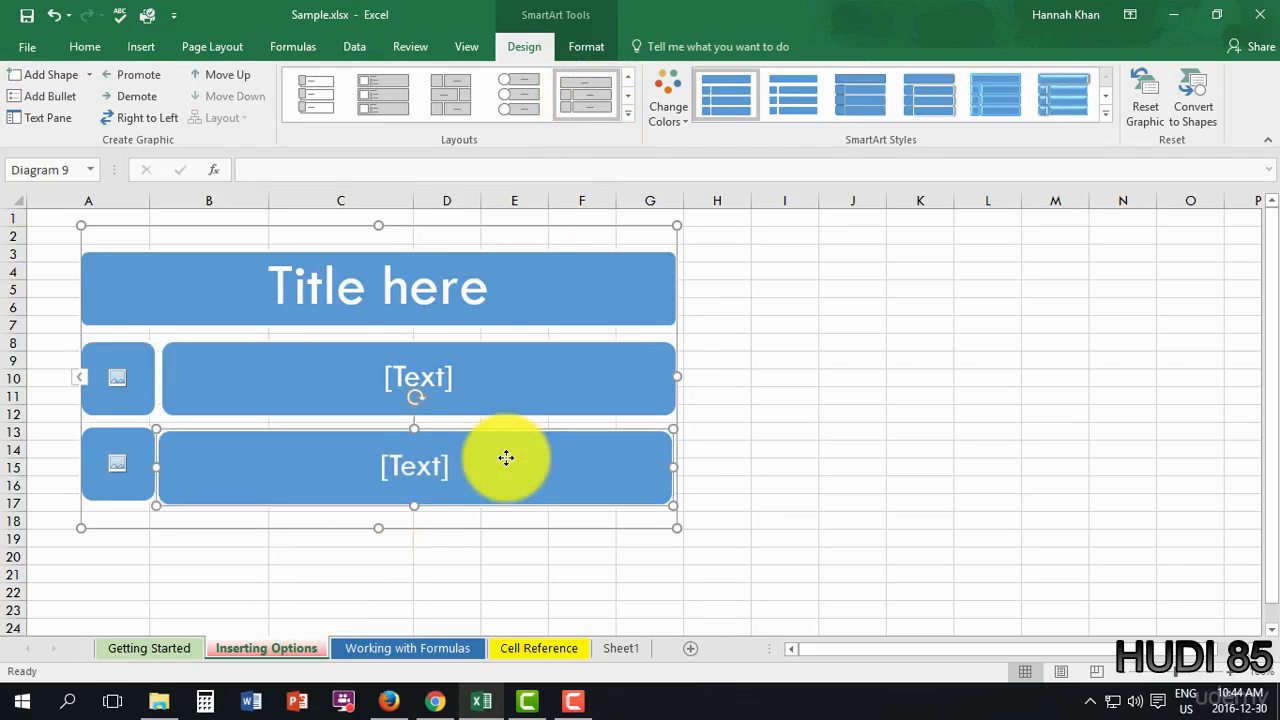
click(440, 453)
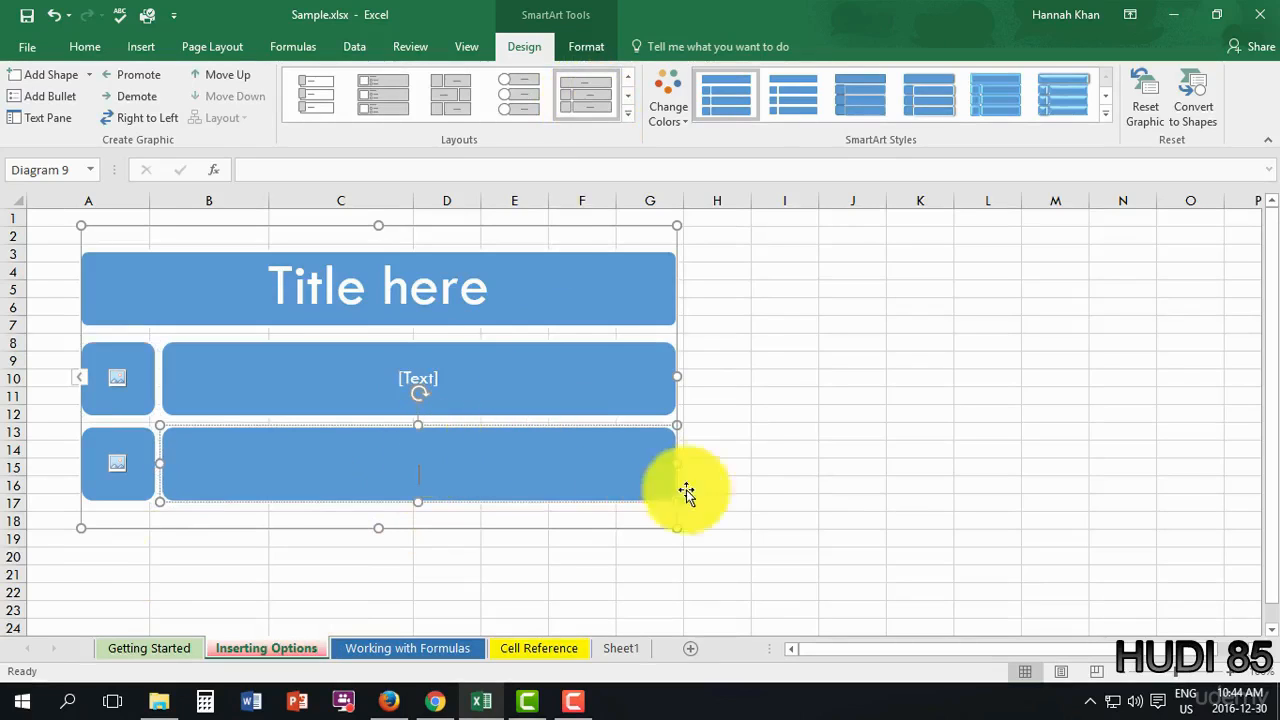
click(737, 433)
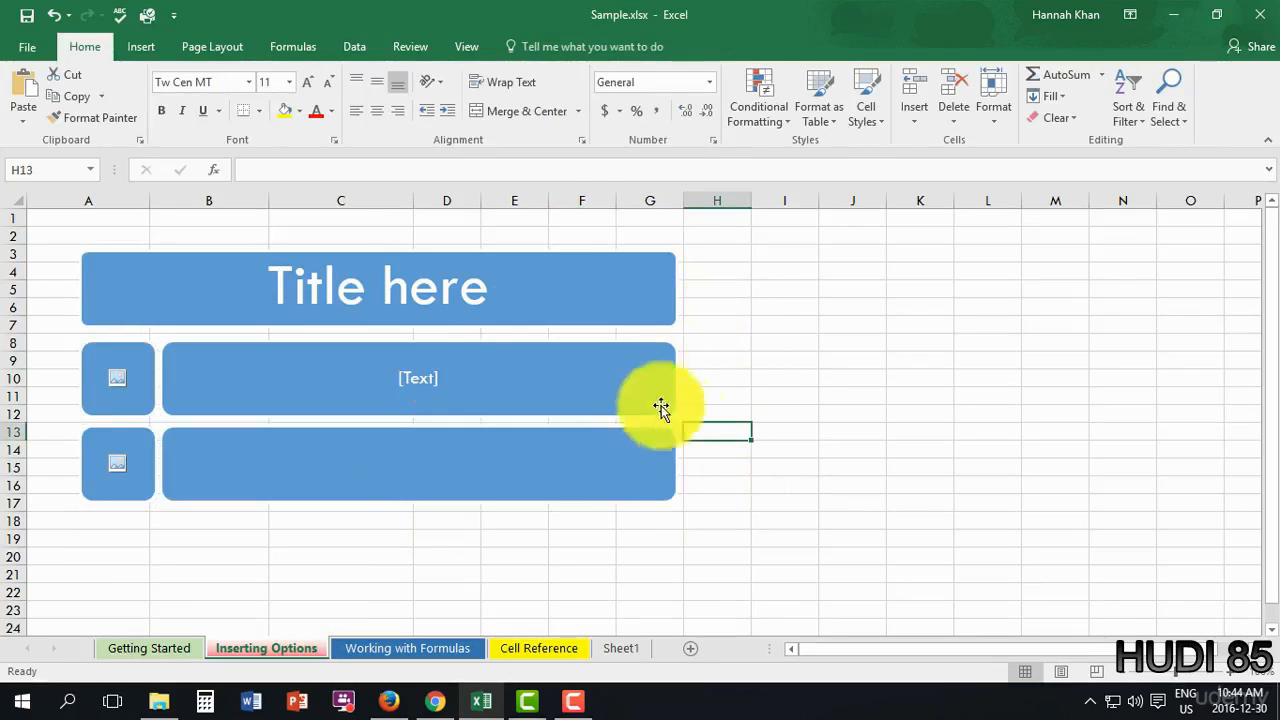
click(500, 287)
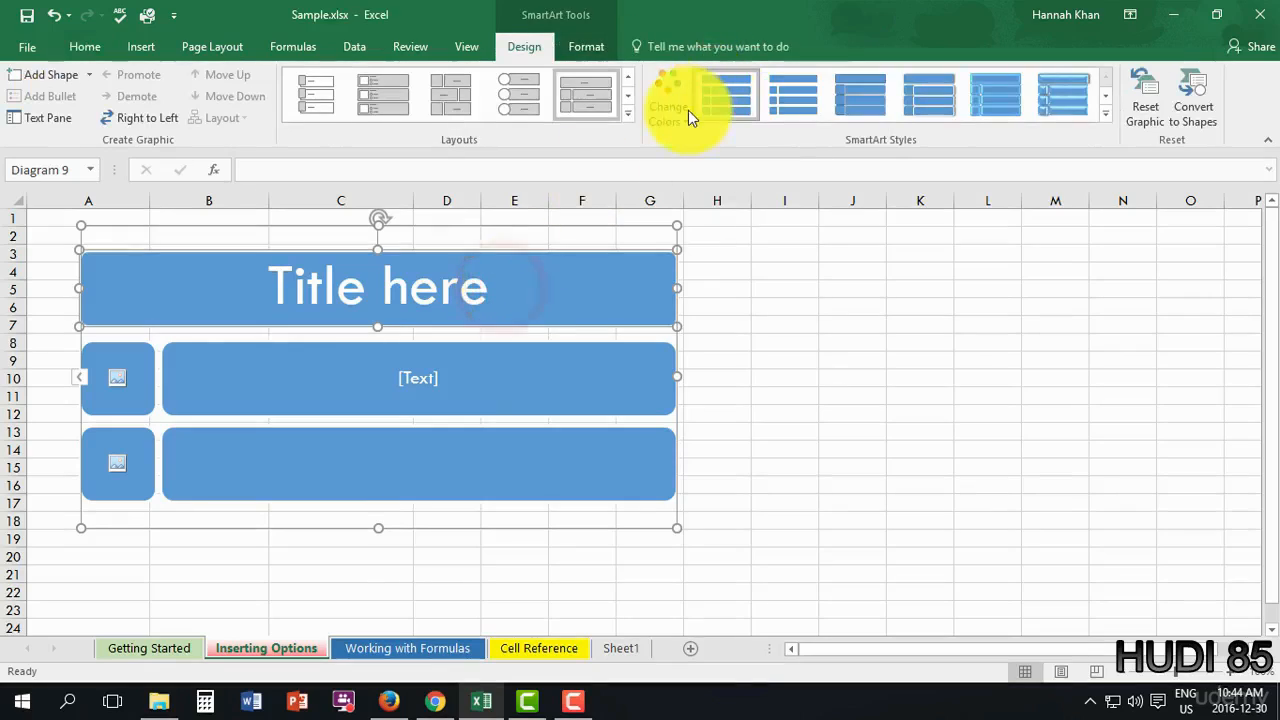
- Apply the Gradient Loop - Accent 2 colour scheme to the SmartArt diagram
click(686, 116)
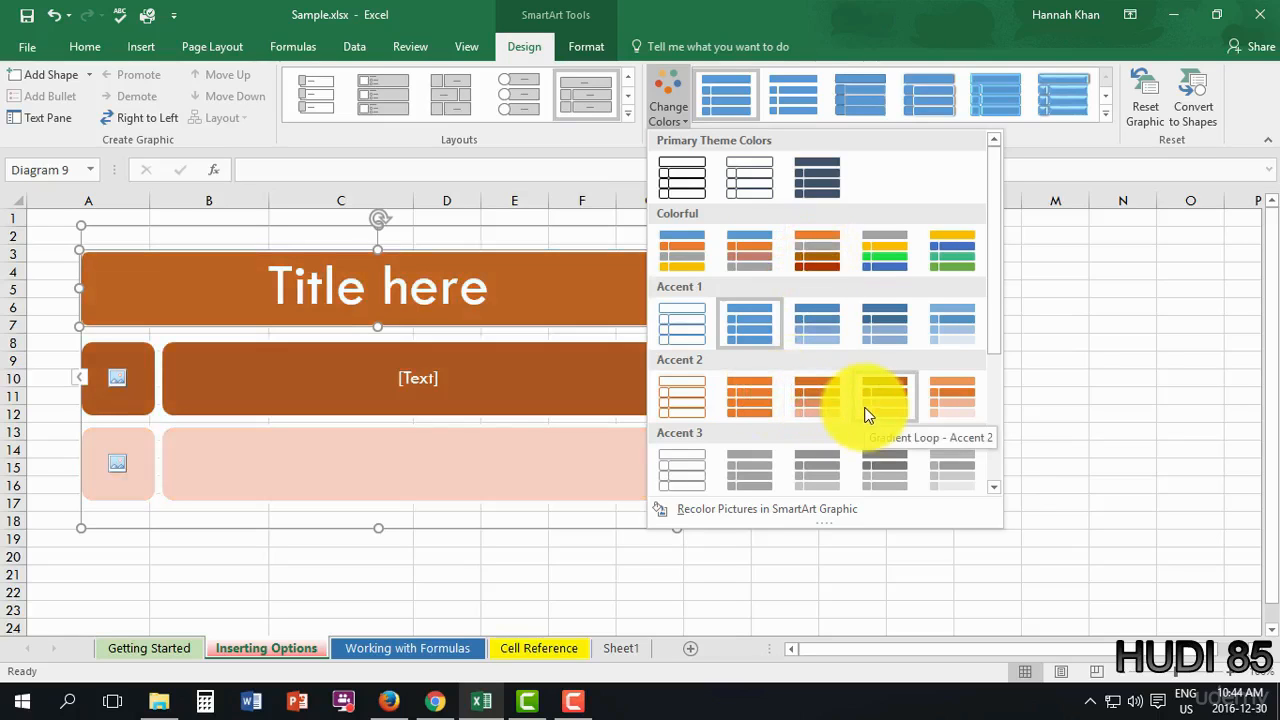
click(868, 416)
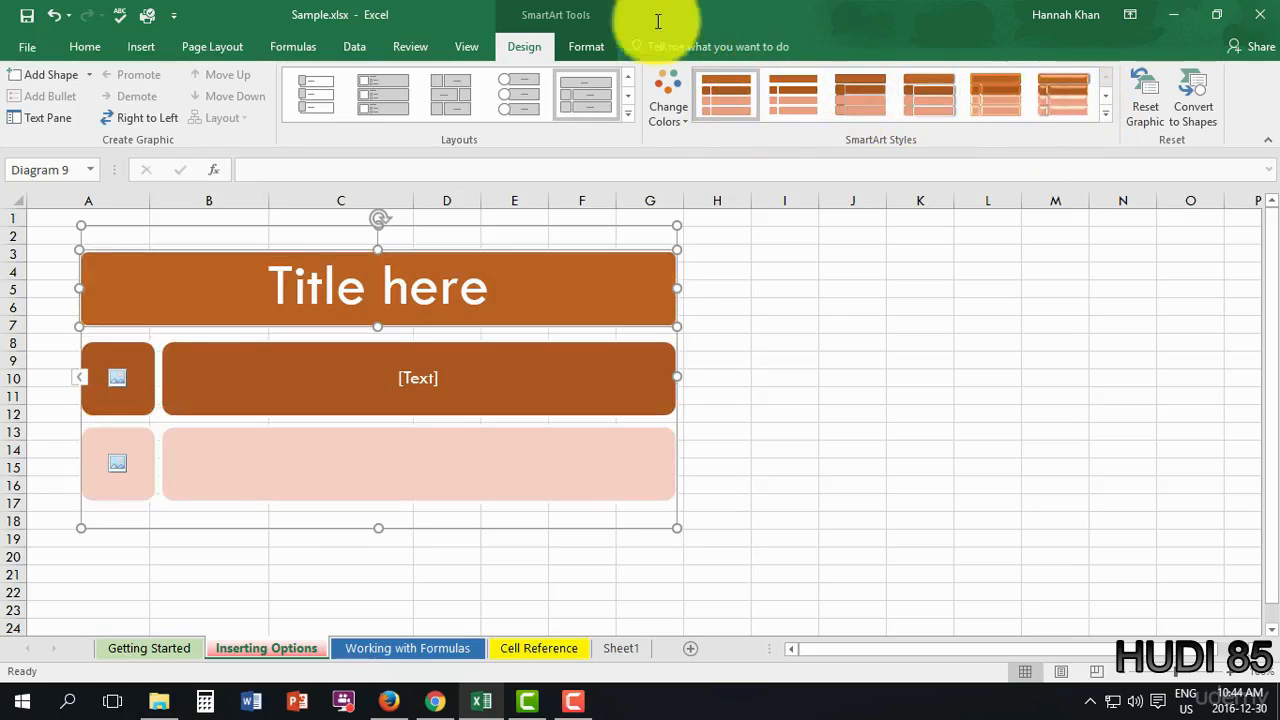
- Give the title shape a blue shape style and the first text bar an orange one
click(594, 52)
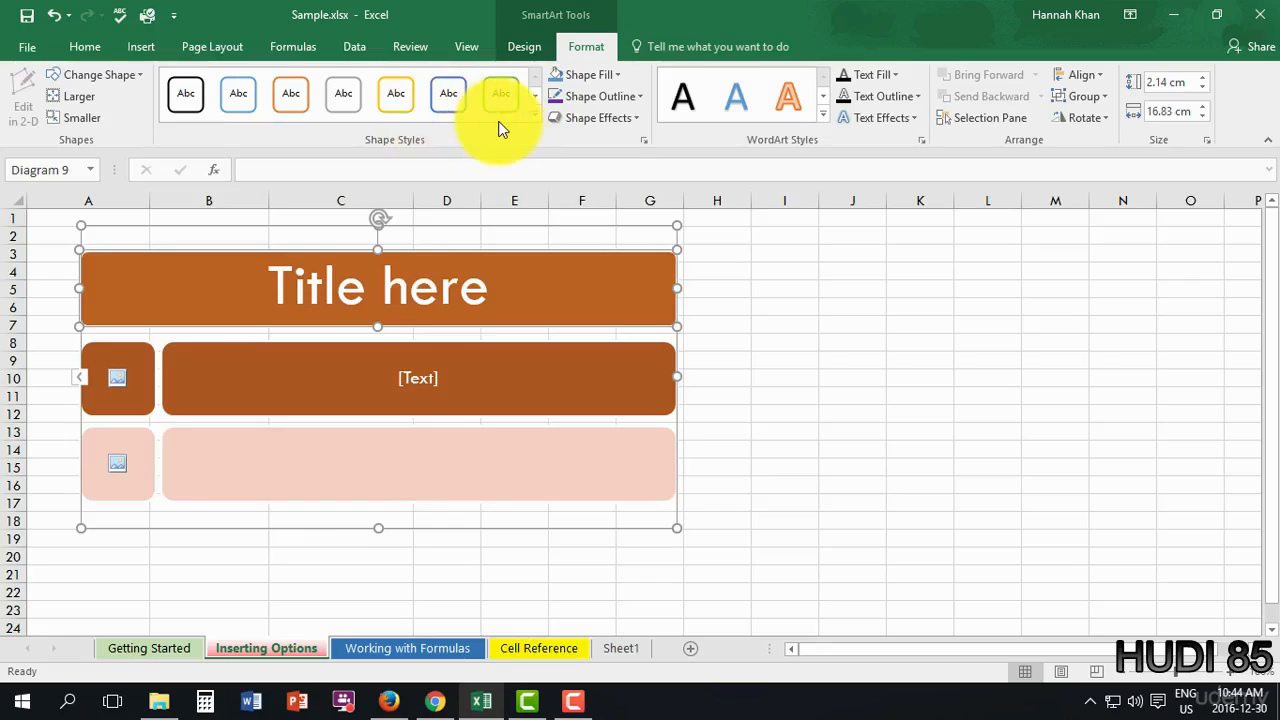
click(534, 116)
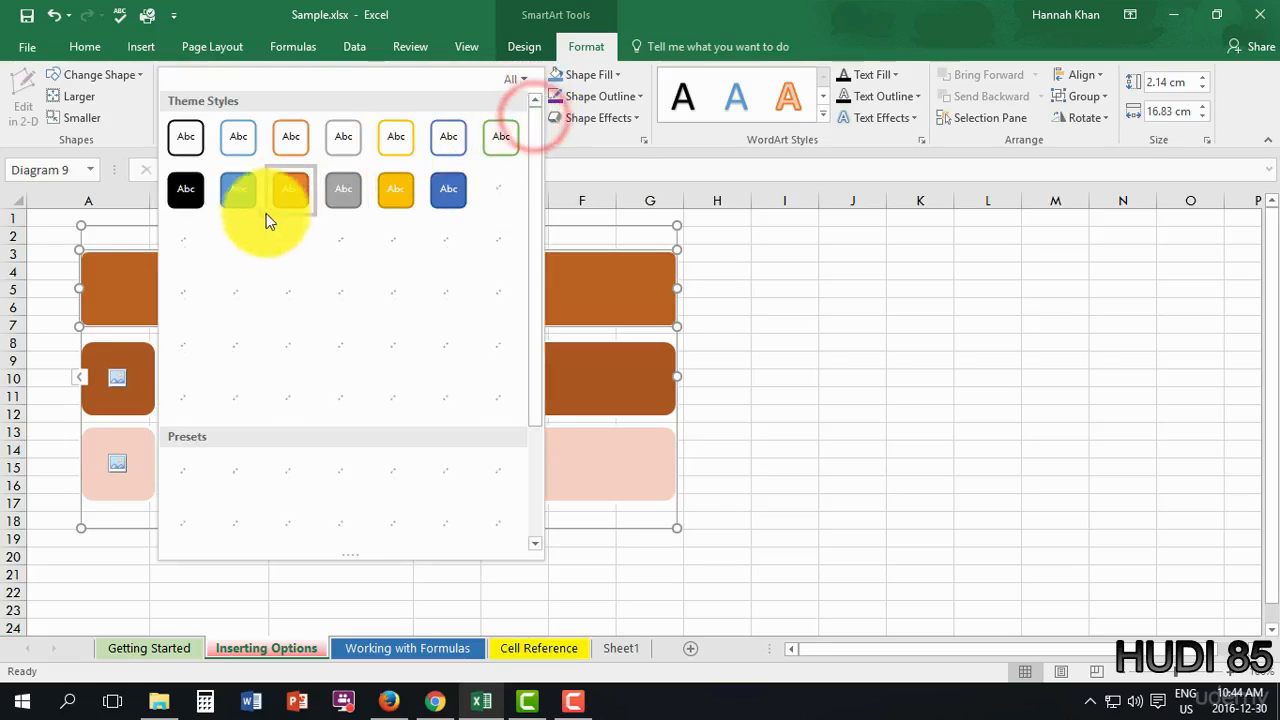
click(227, 204)
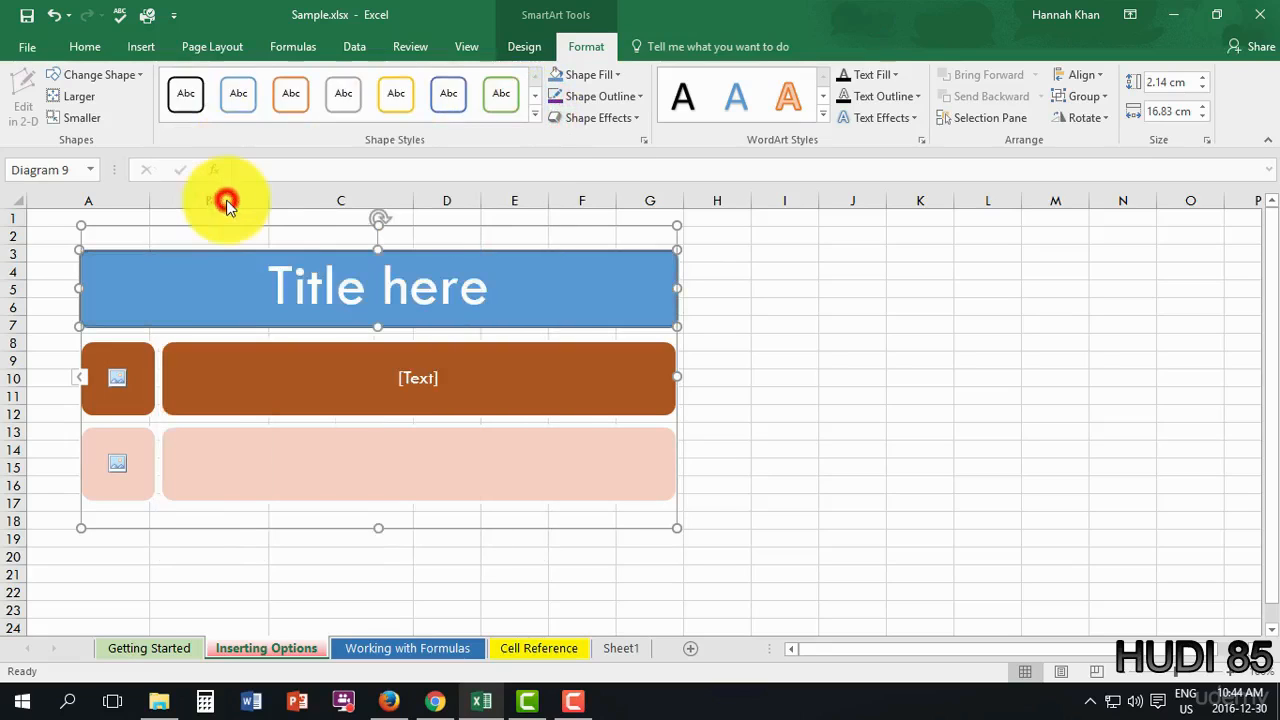
click(326, 381)
click(288, 105)
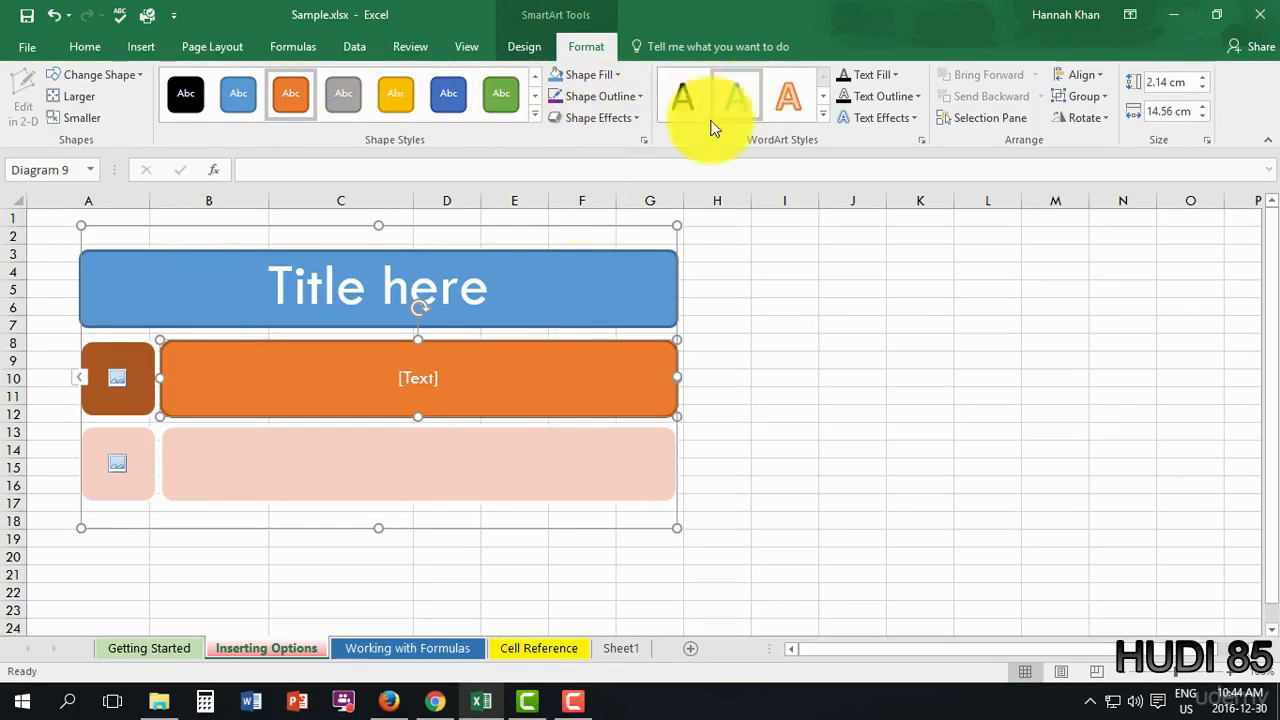
- Apply a grey outlined WordArt style to the 'Title here' text
drag(483, 309, 329, 291)
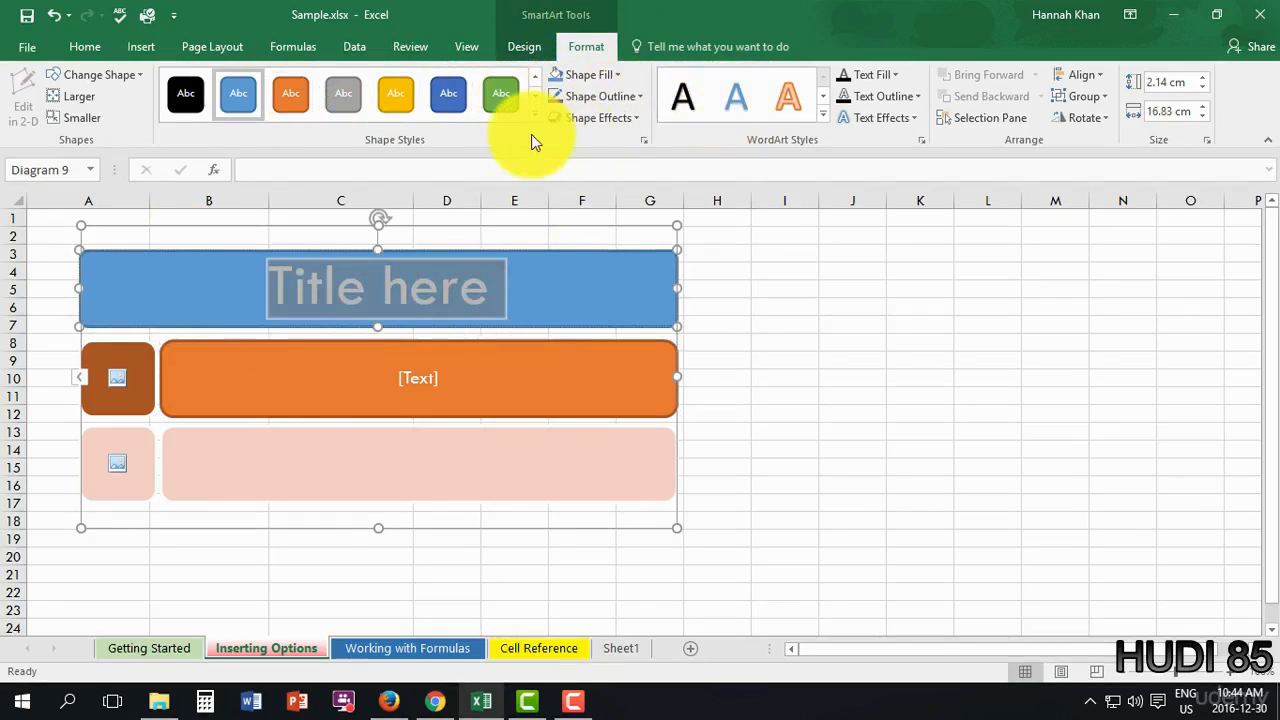
scroll(656, 131, up, 1)
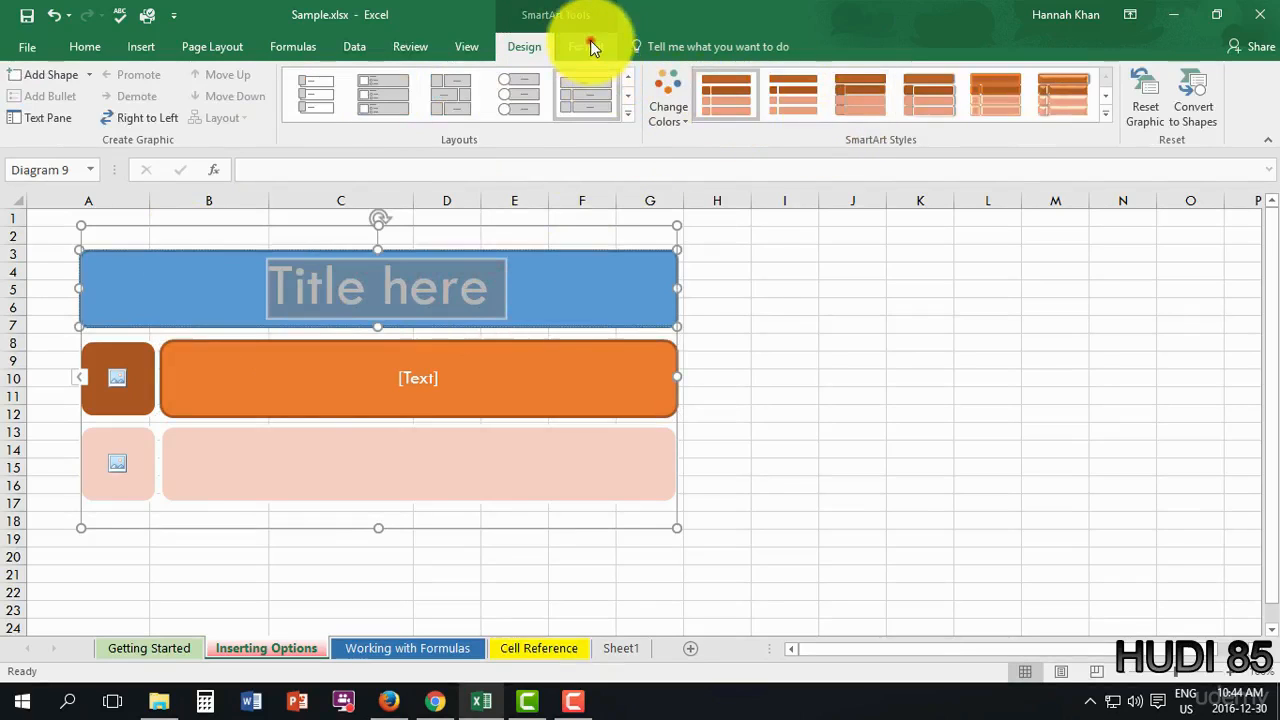
click(588, 44)
click(826, 119)
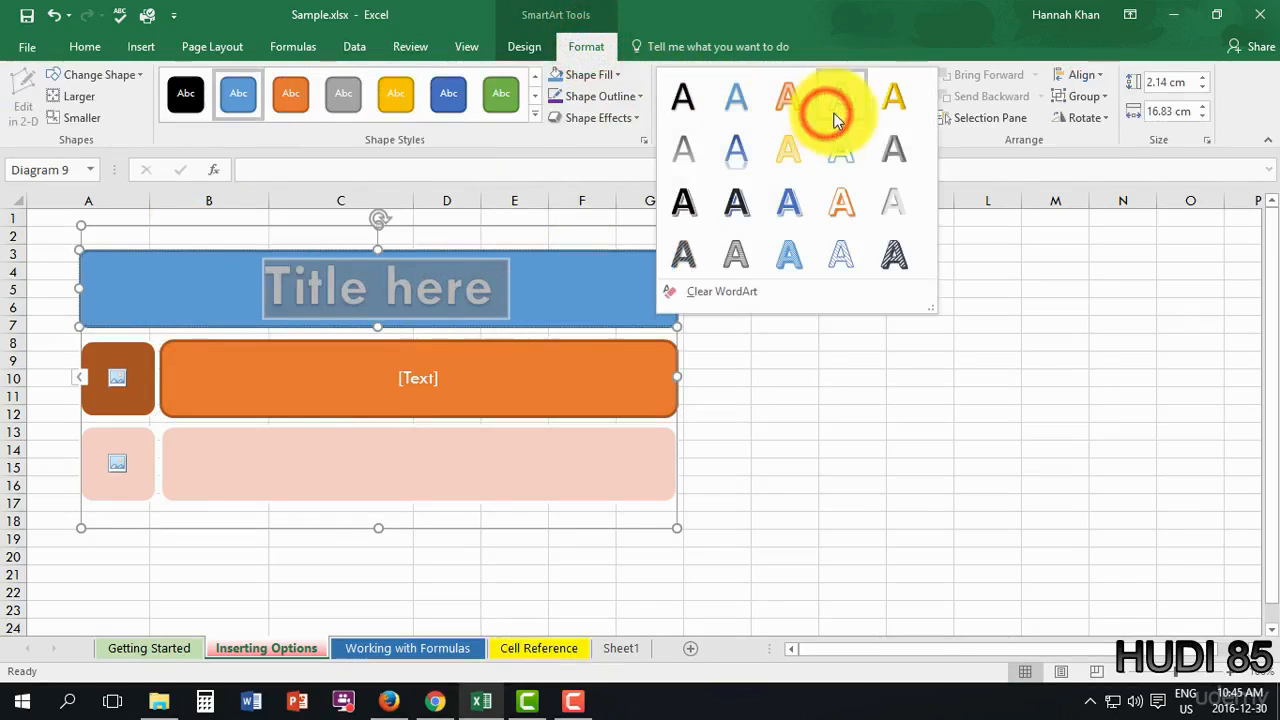
click(695, 220)
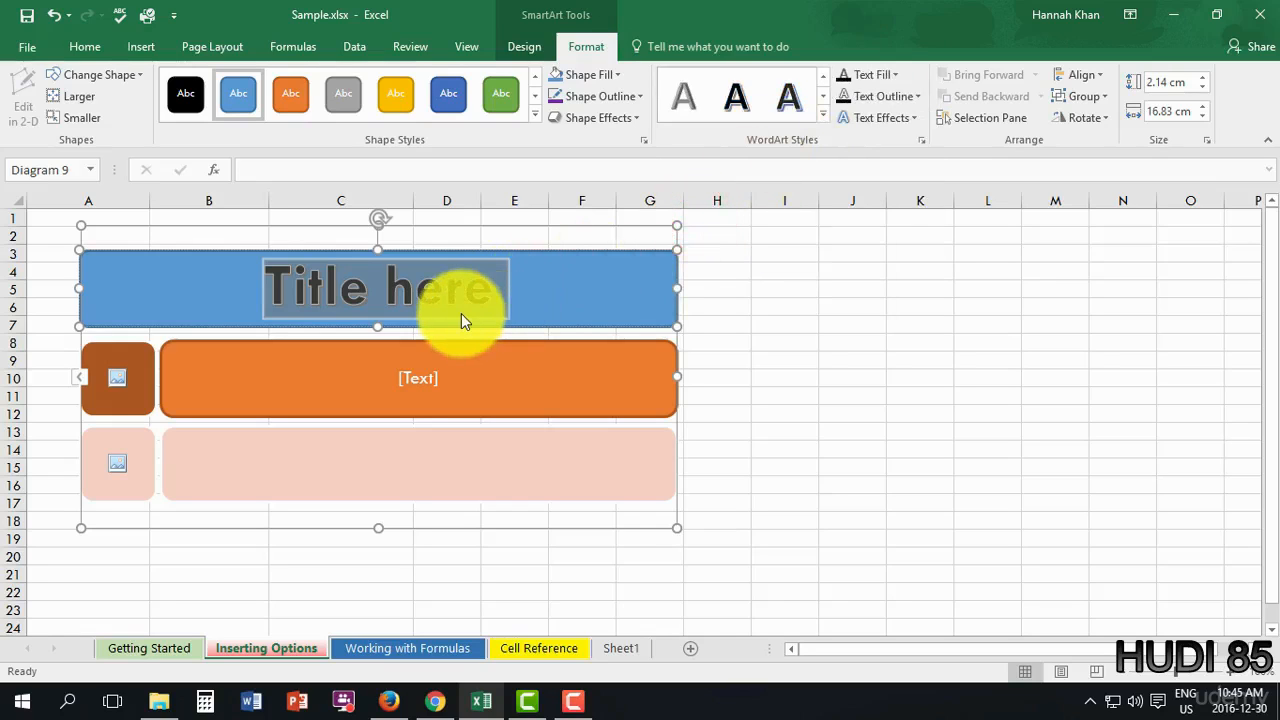
click(890, 76)
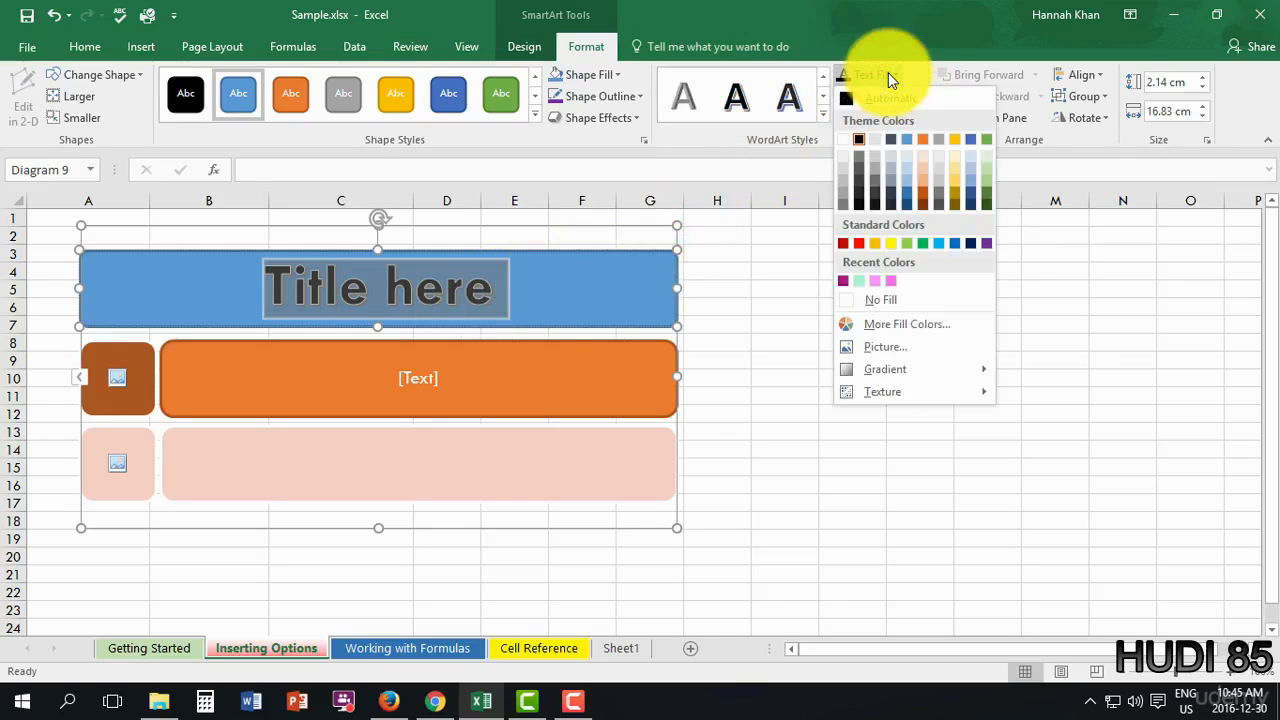
click(889, 74)
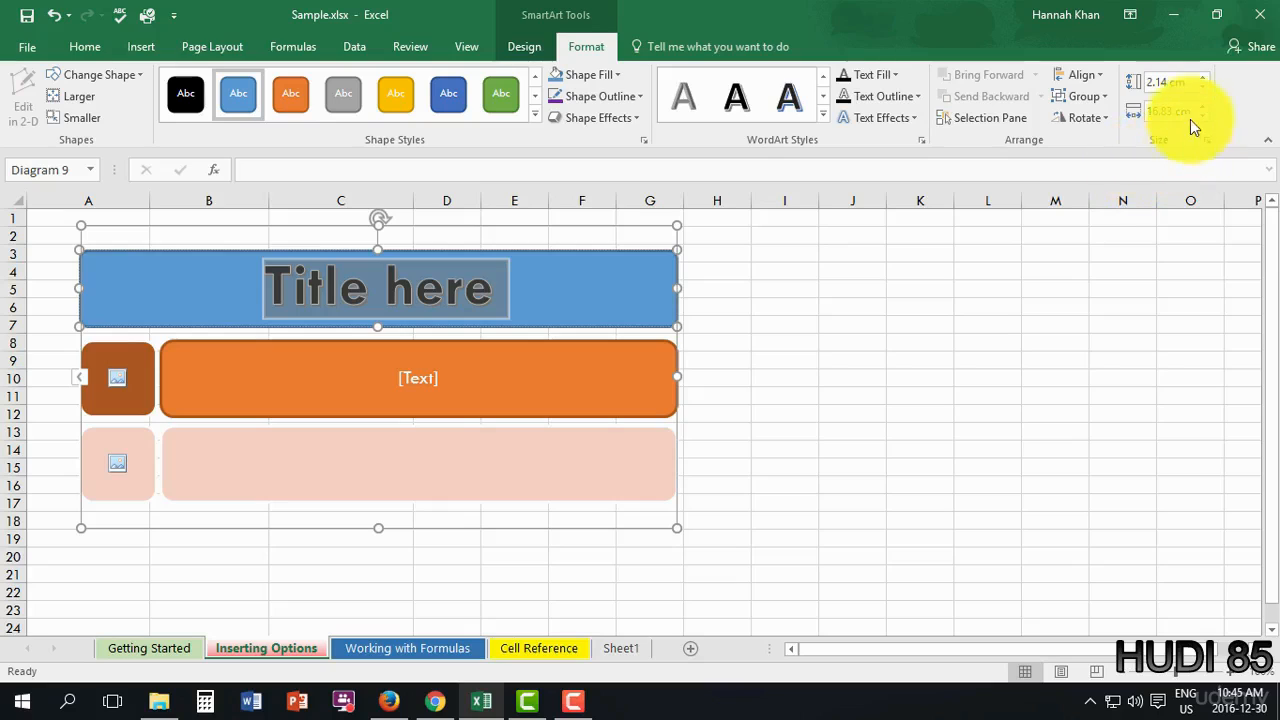
click(1181, 84)
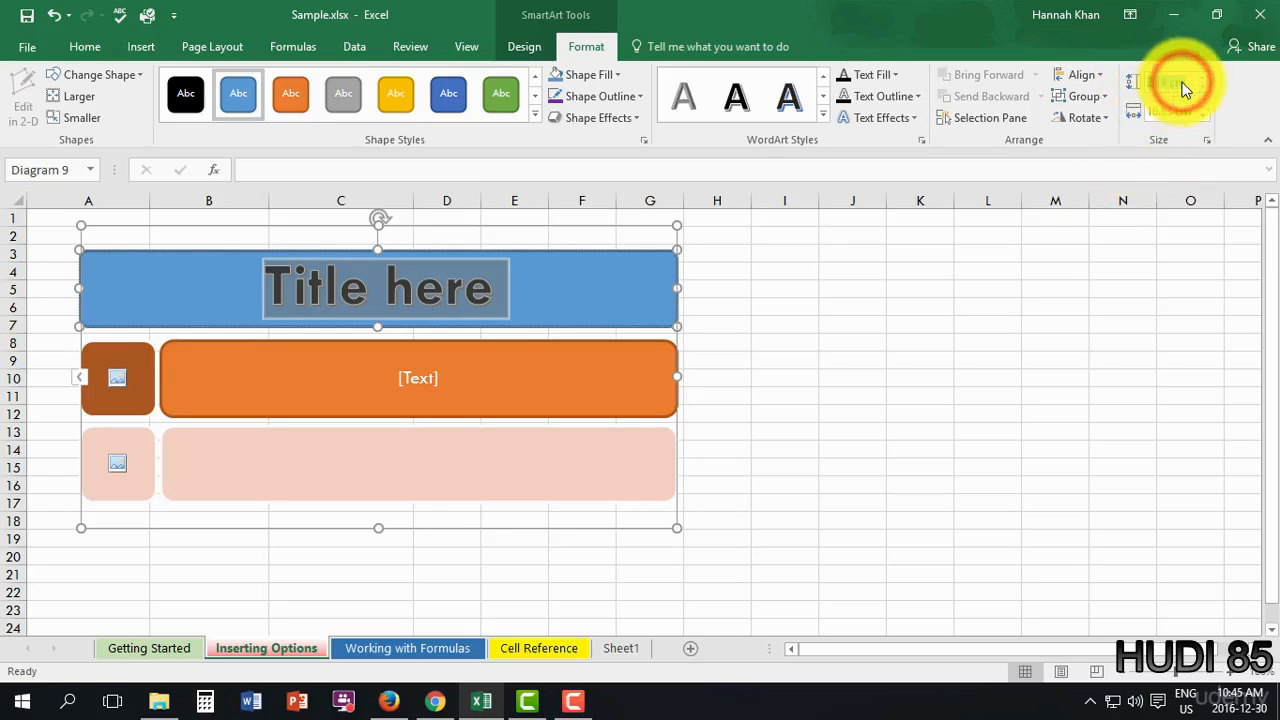
- Set the selected title shape to 2 cm high and 4 cm wide
text(2)
key(Tab)
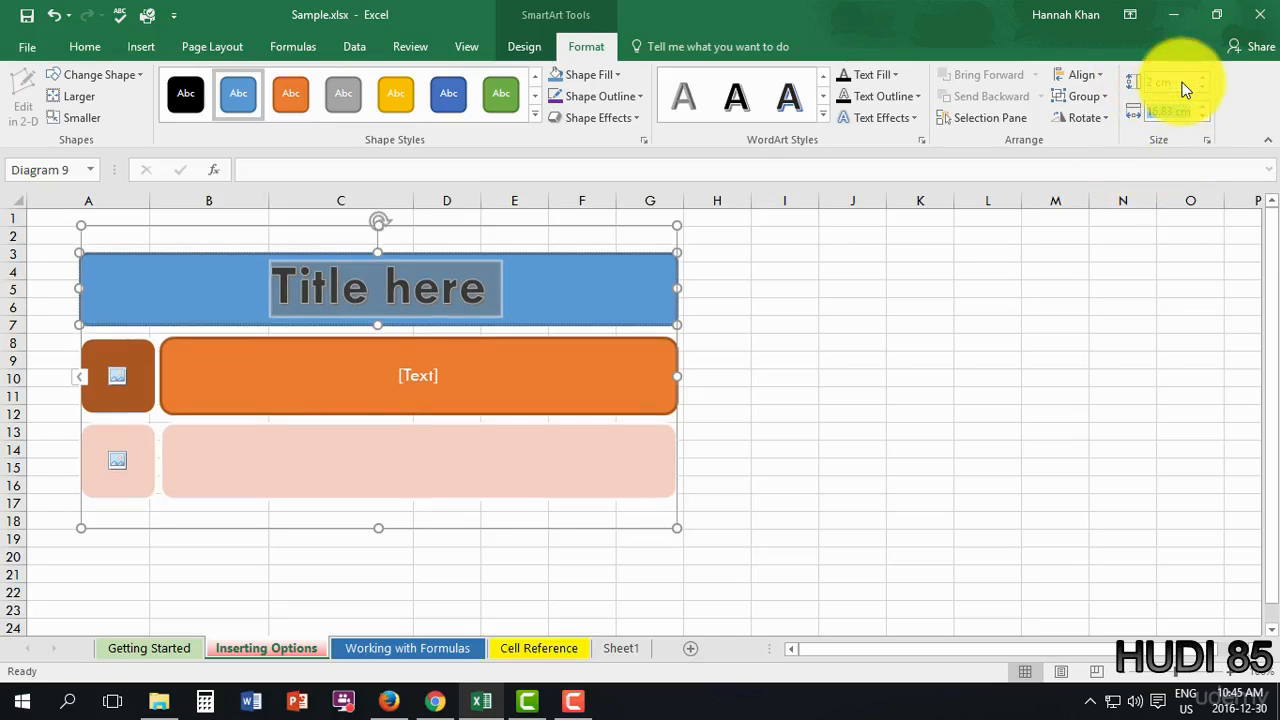
text(4)
key(Return)
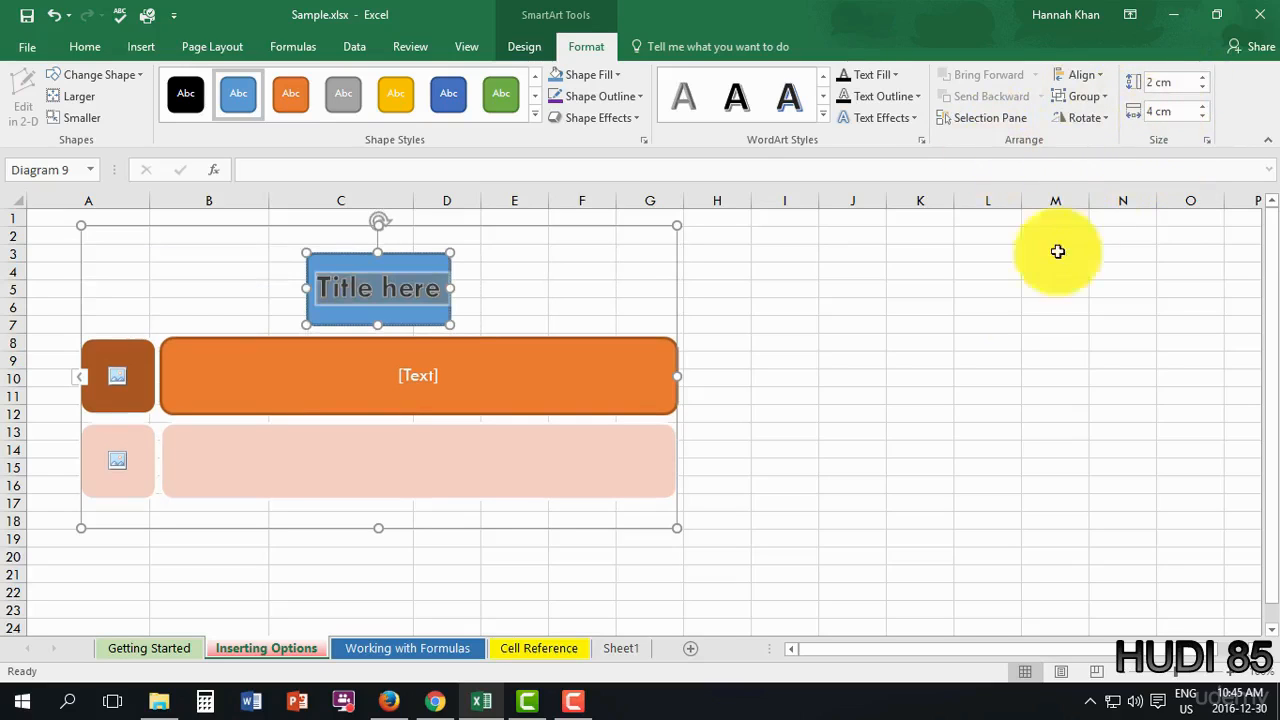
- Resize the whole SmartArt diagram from 8.57 cm to 4 cm high by 8 cm wide
click(529, 230)
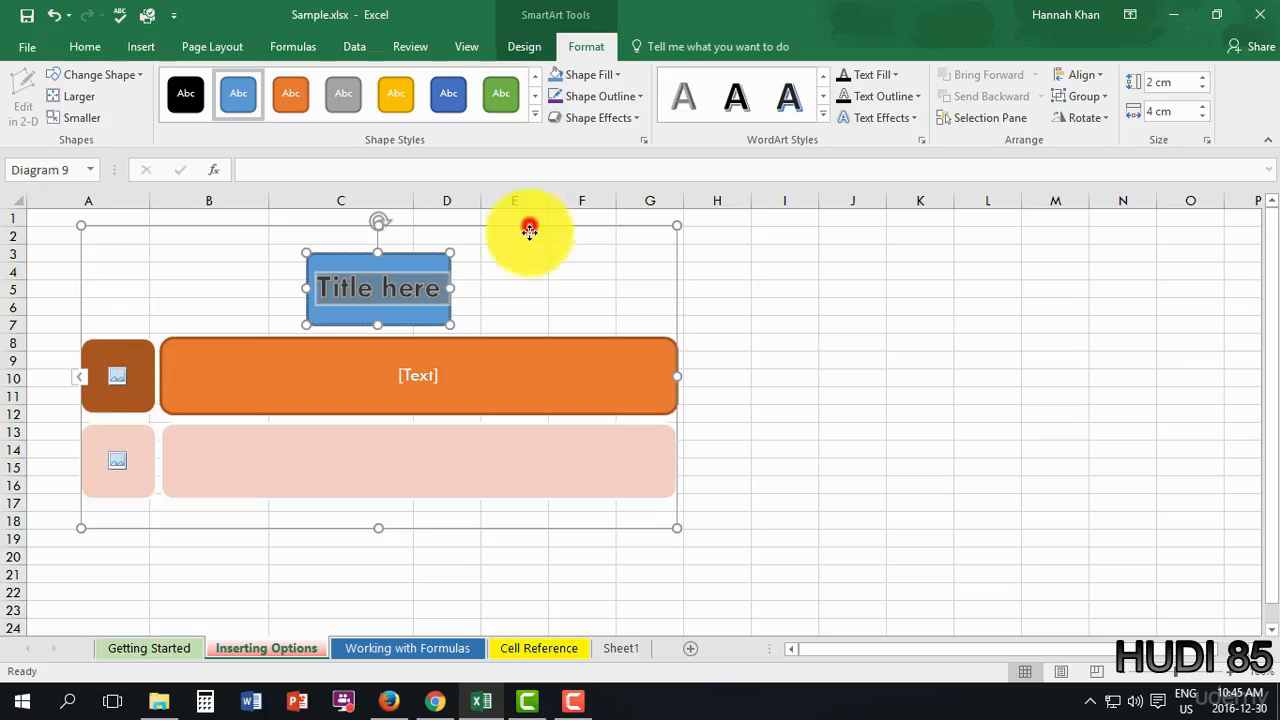
drag(529, 230, 544, 234)
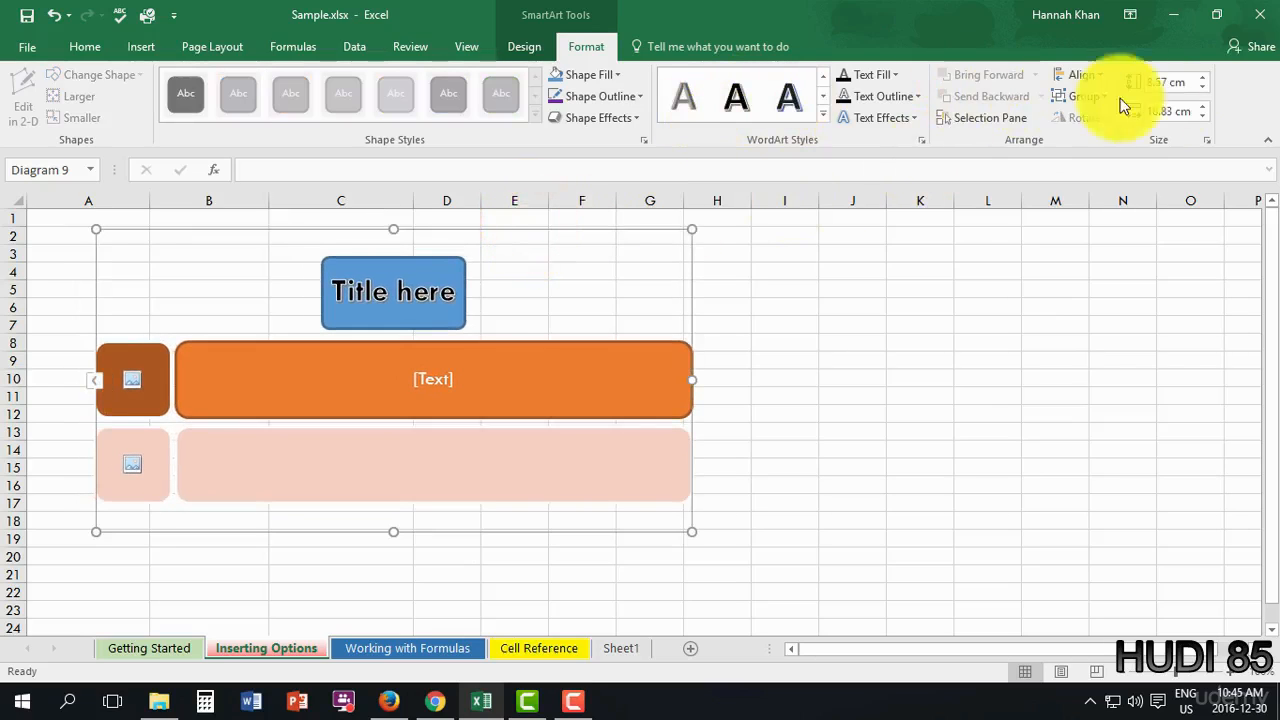
click(1191, 87)
click(1184, 83)
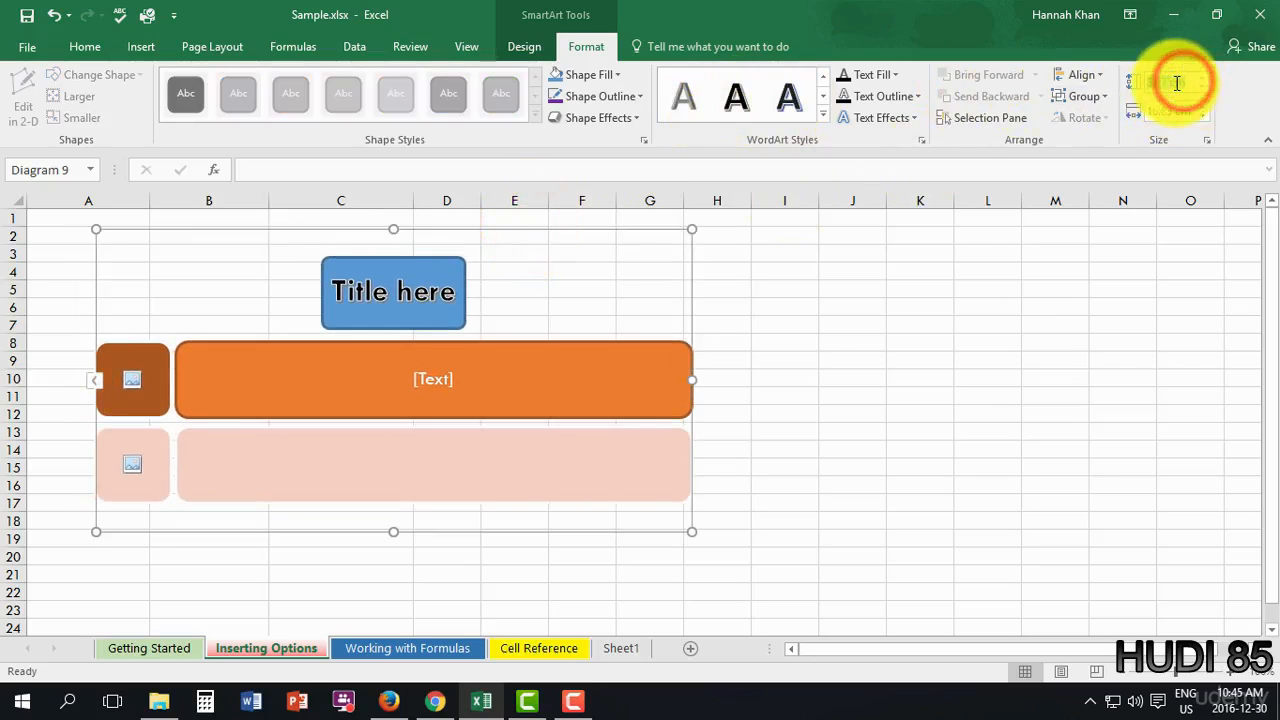
key(BackSpace)
text(4)
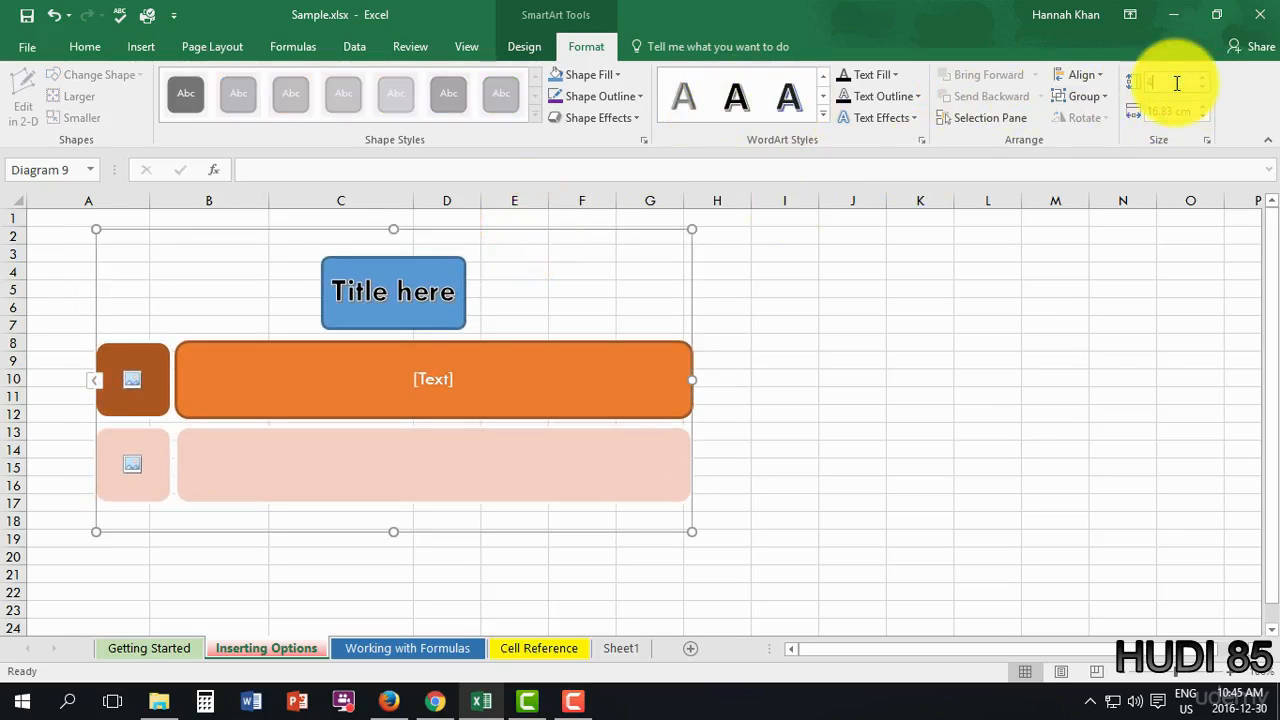
key(Tab)
text(8)
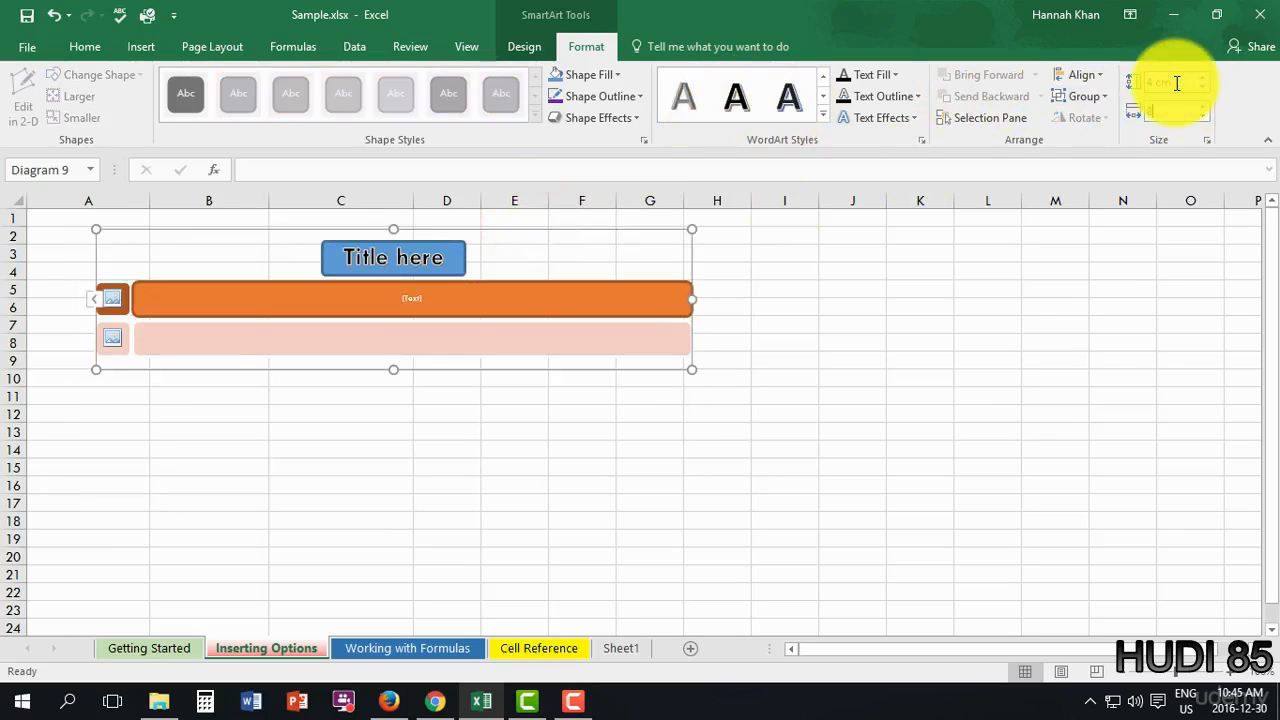
key(Return)
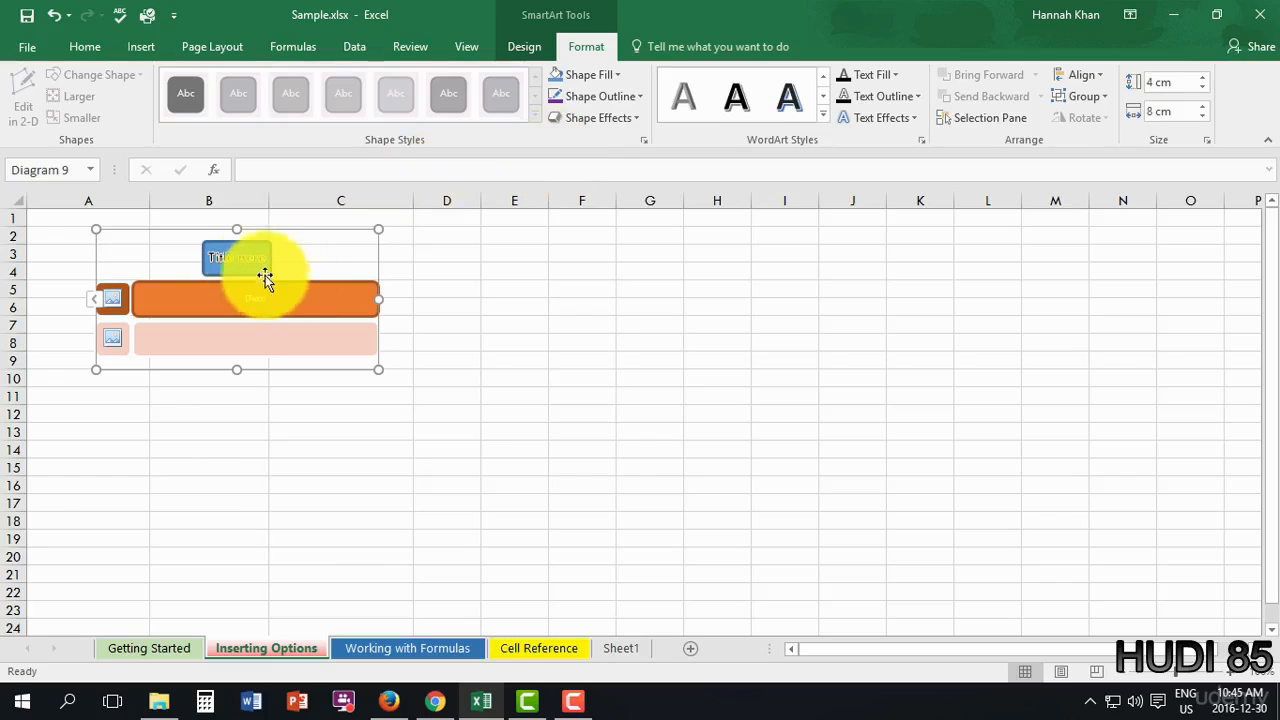
click(243, 265)
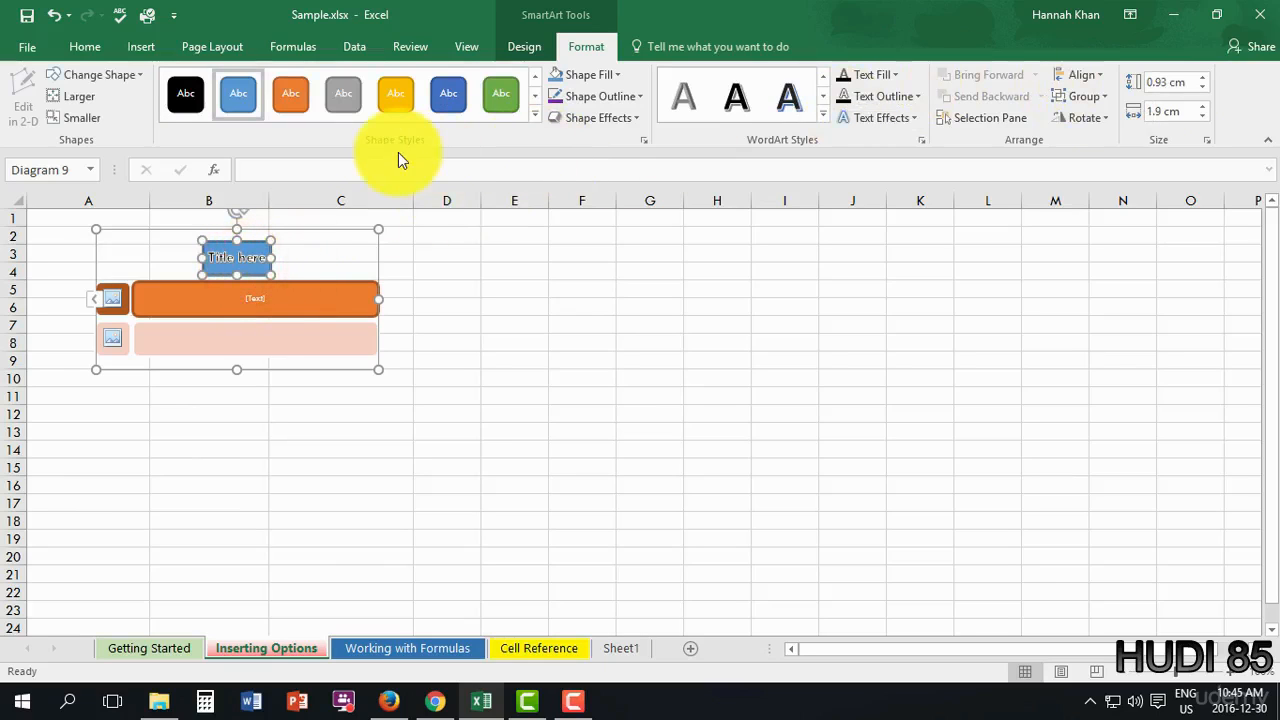
click(142, 48)
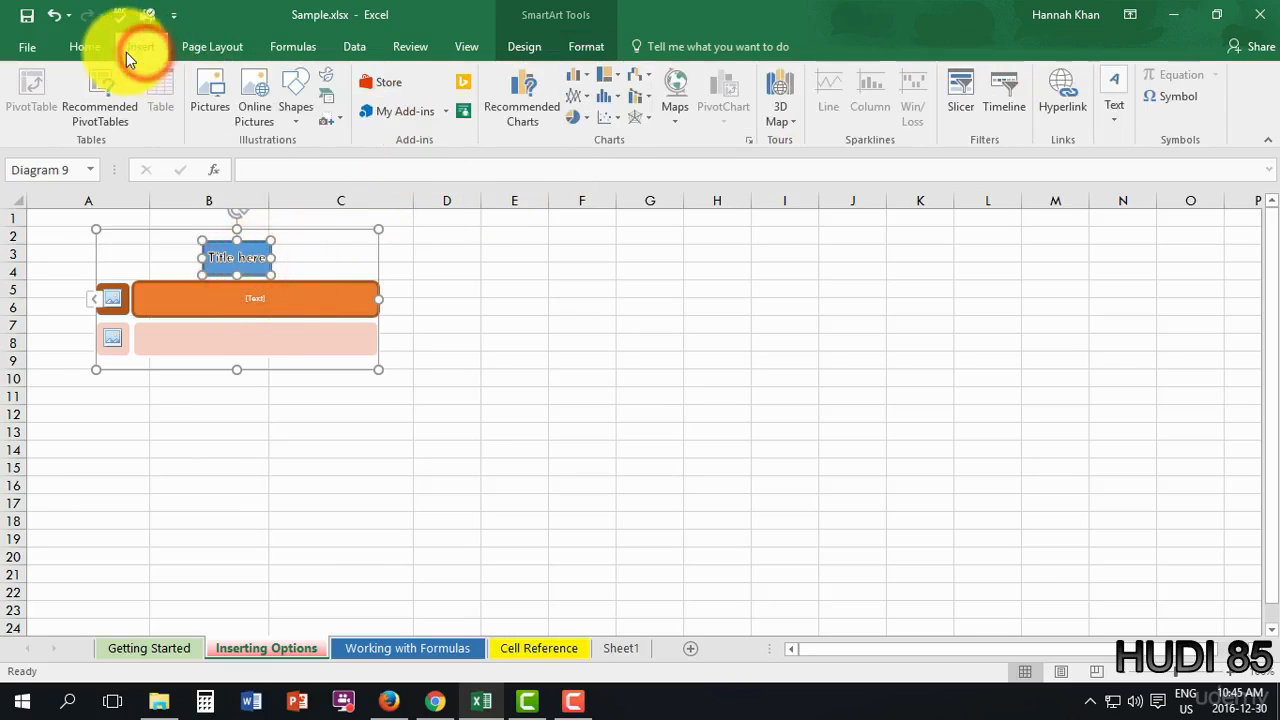
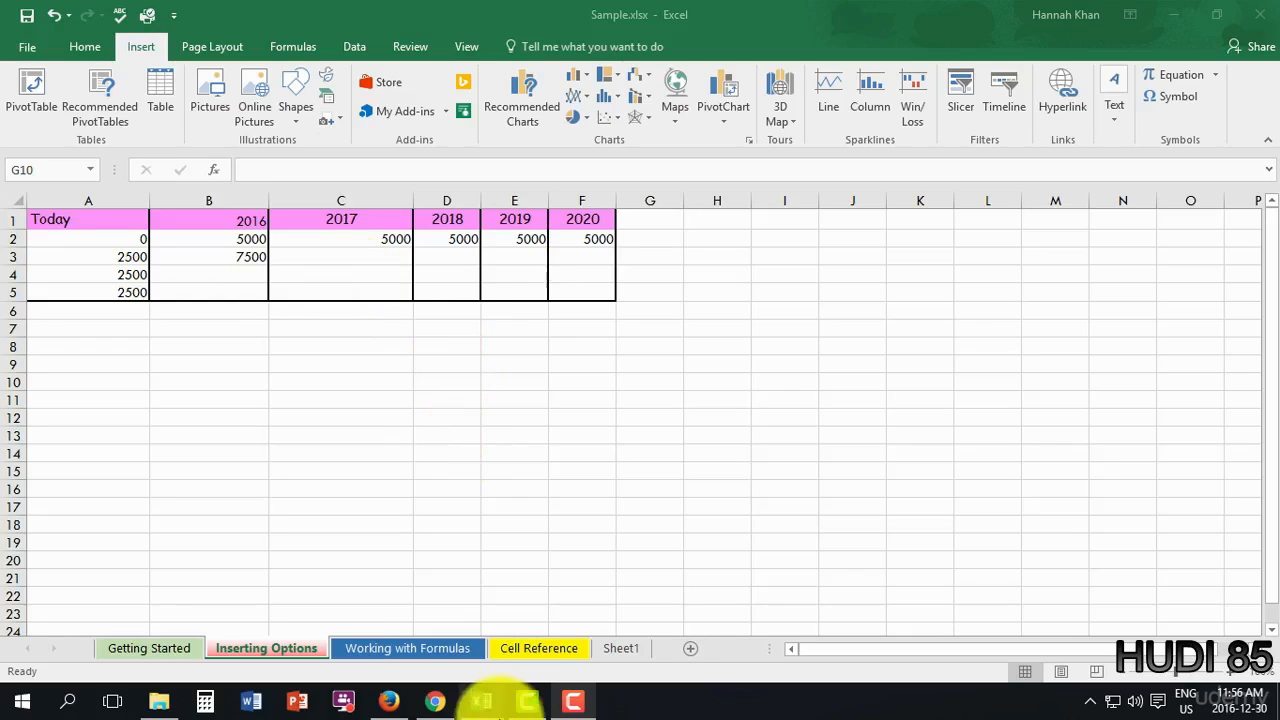
- Clear the range selection on the Cell Reference sheet and return to Inserting Options
click(537, 650)
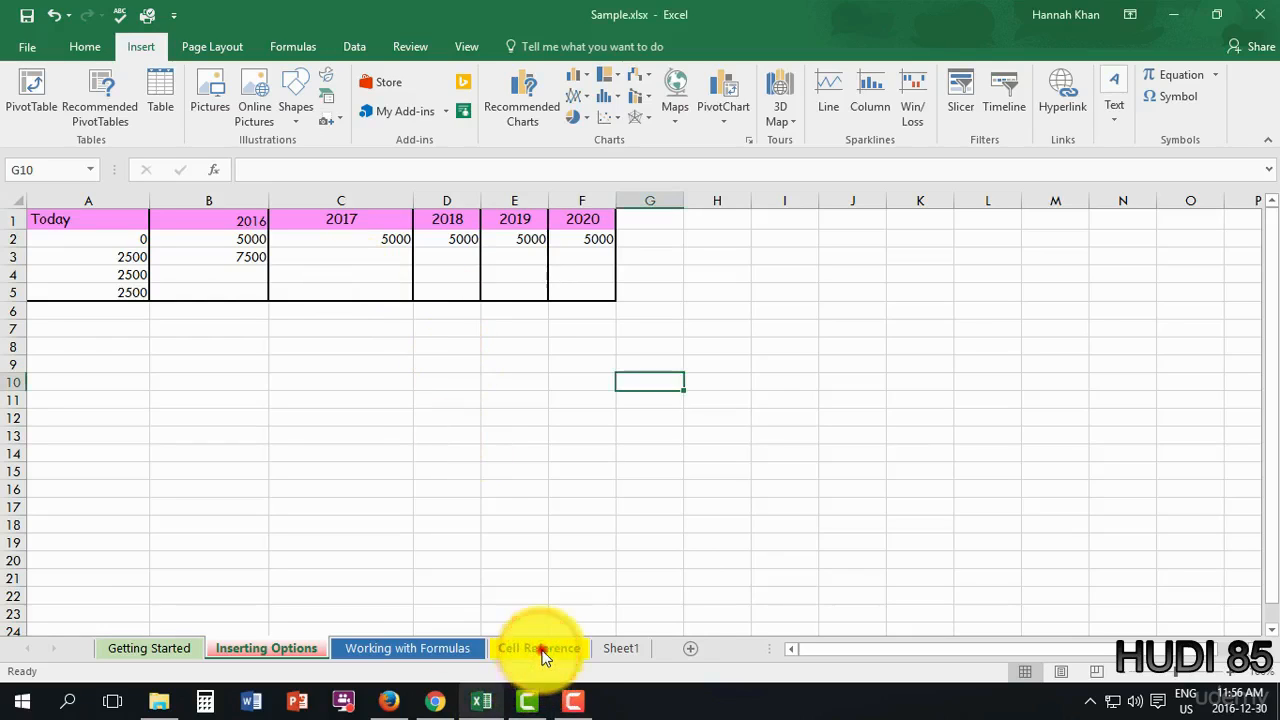
click(649, 297)
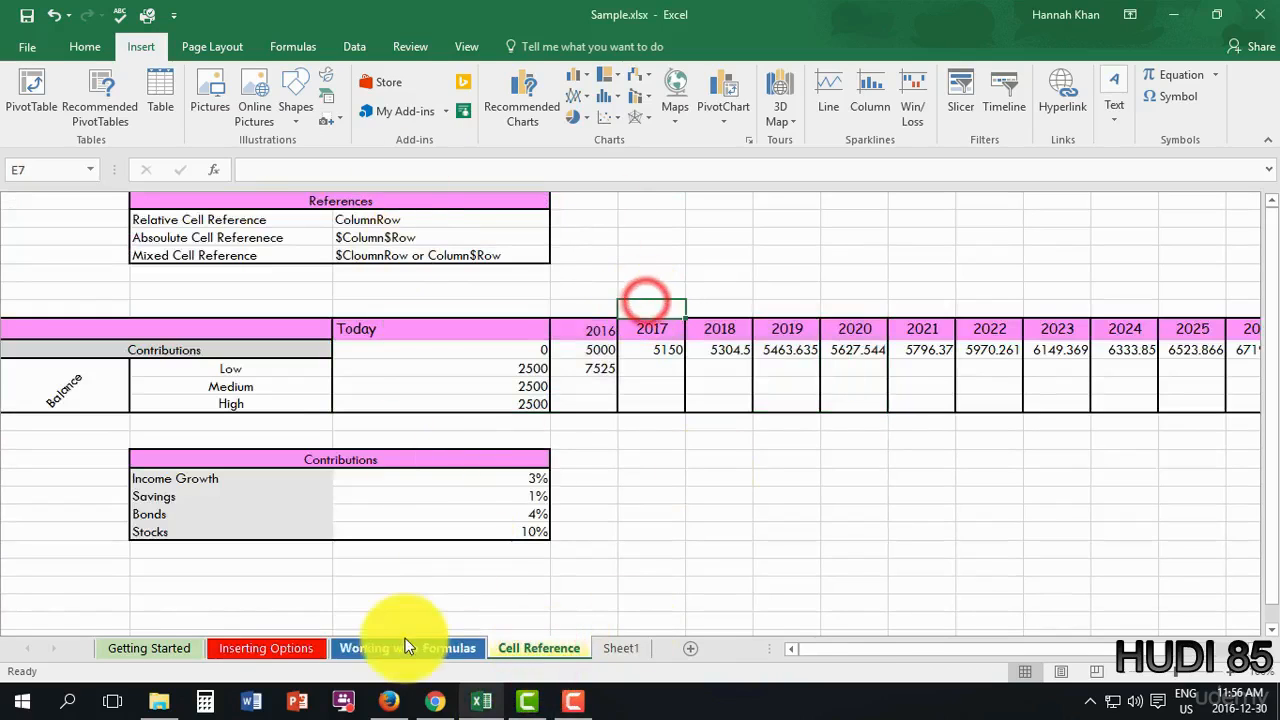
click(292, 651)
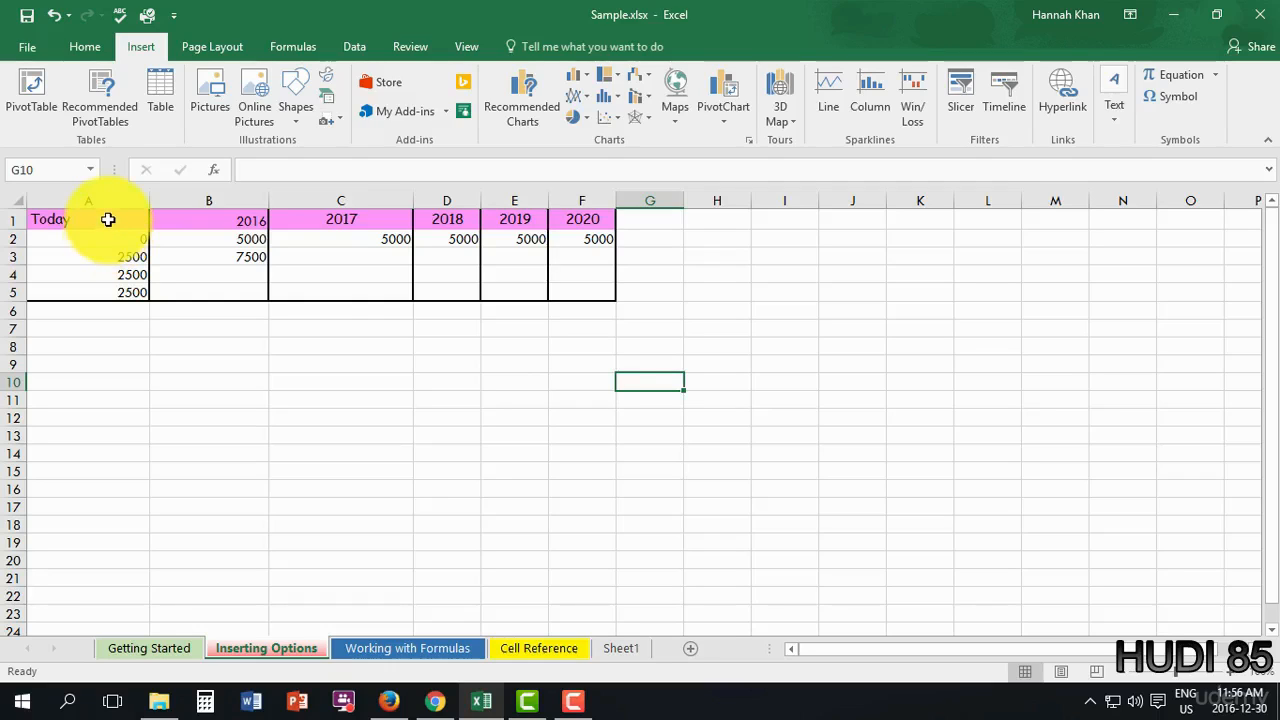
- Fill the B3 formula across C3:F3, giving 12500, 17500, 22500 and 27500
click(247, 259)
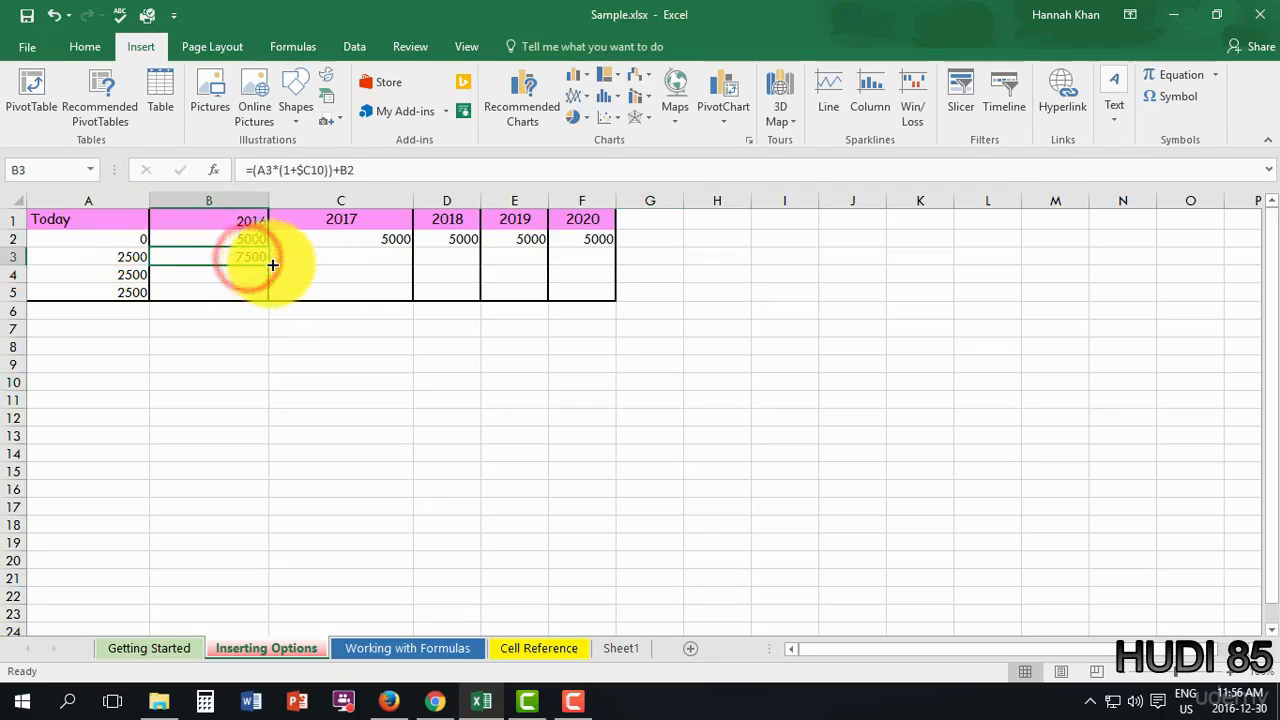
drag(270, 263, 608, 292)
click(609, 449)
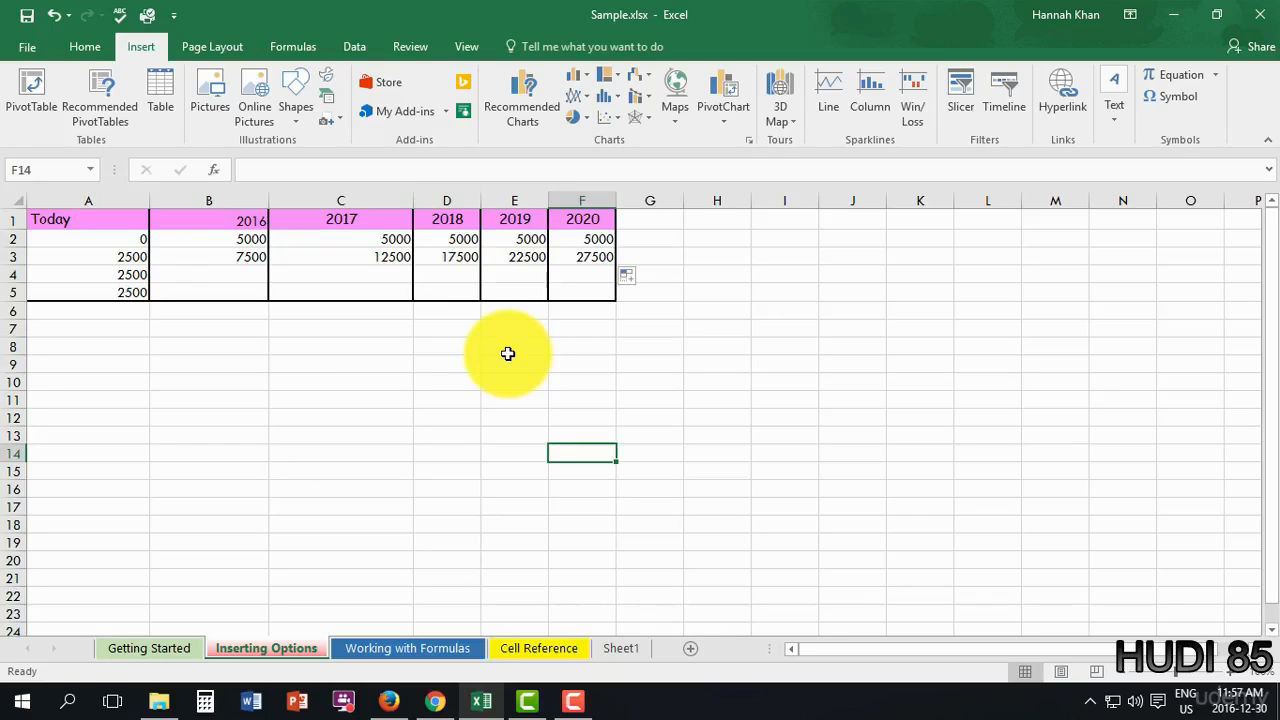
- Select the whole table A1:F5
scroll(271, 262, down, 1)
scroll(194, 314, up, 1)
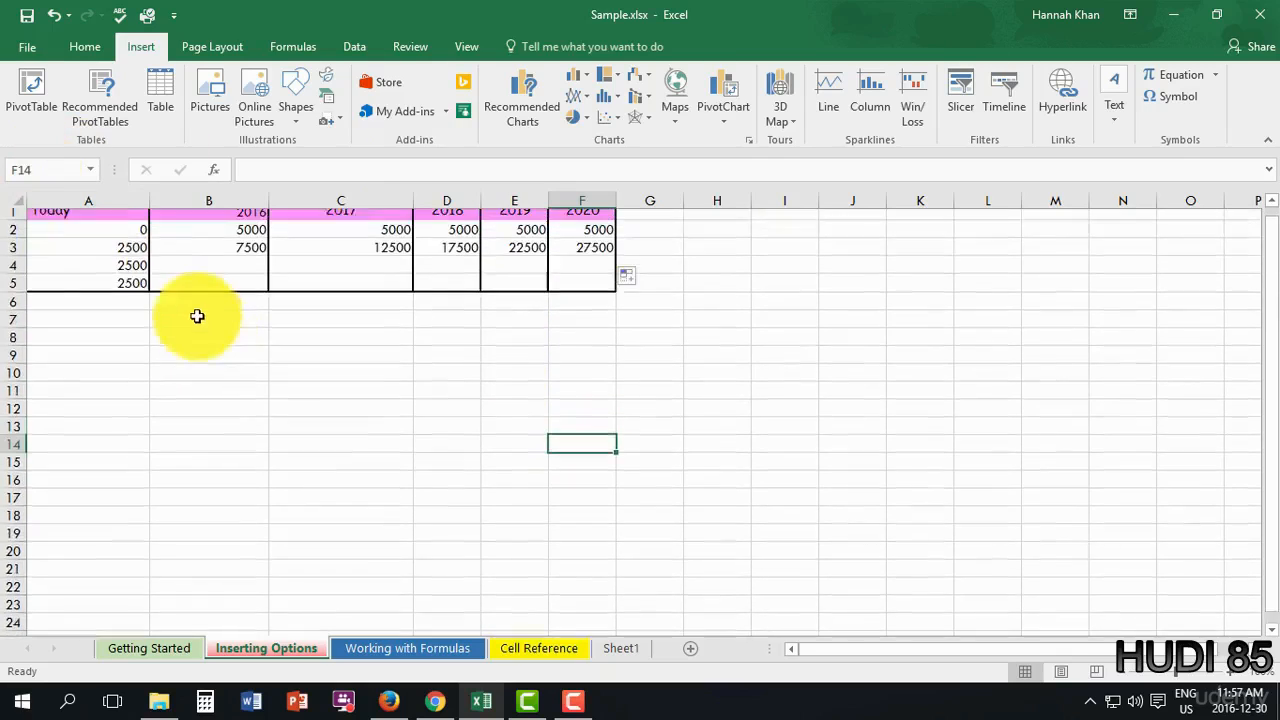
click(115, 218)
drag(133, 232, 613, 287)
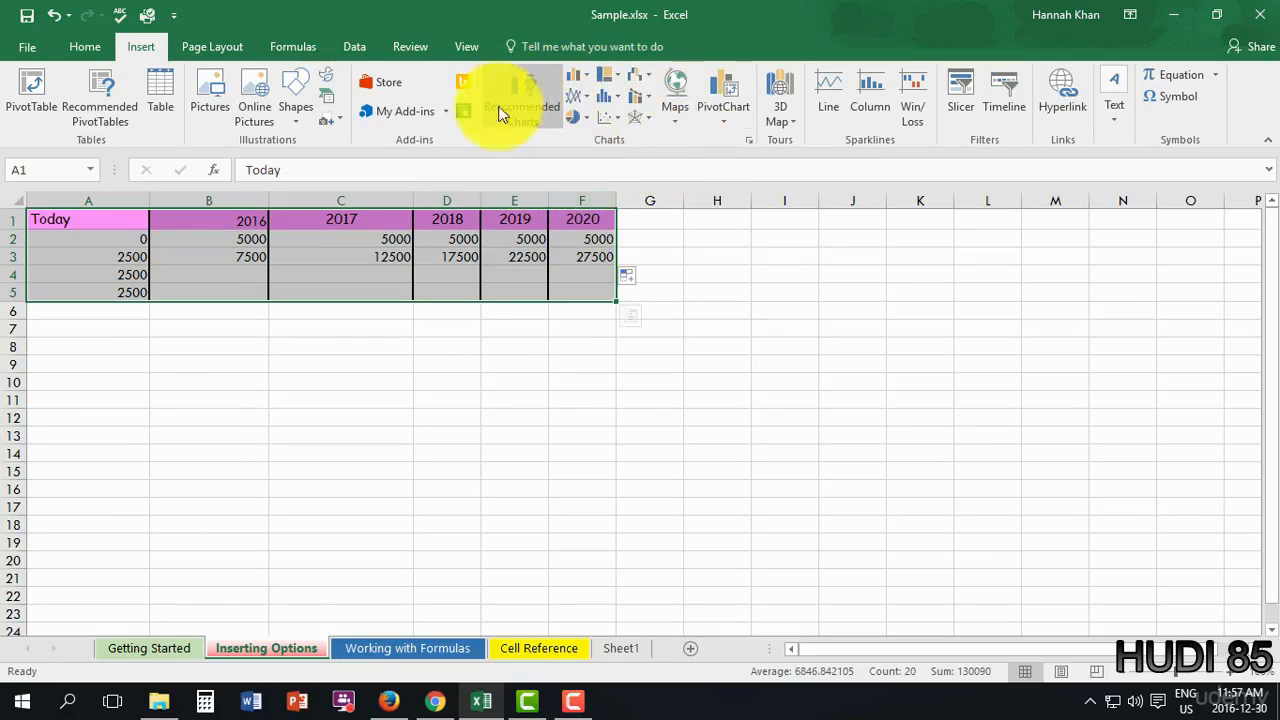
- Browse the Recommended Charts for the table and close without inserting one
click(524, 112)
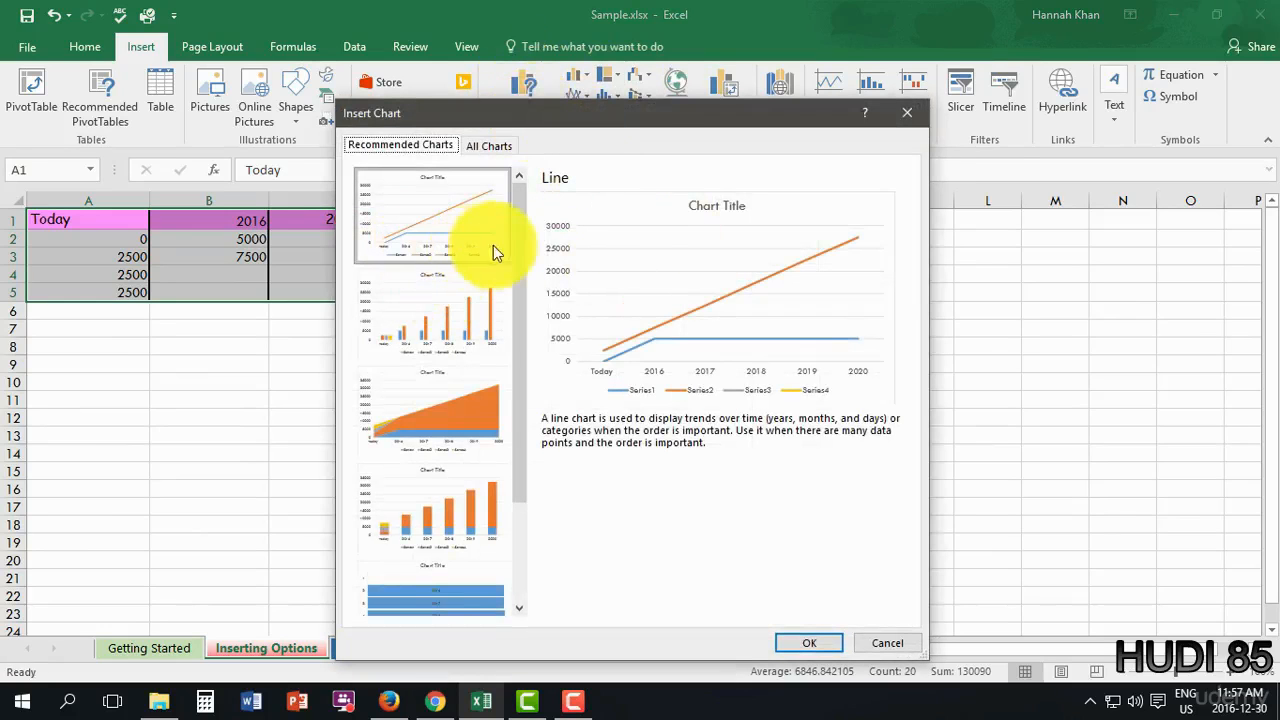
click(522, 243)
drag(522, 243, 534, 328)
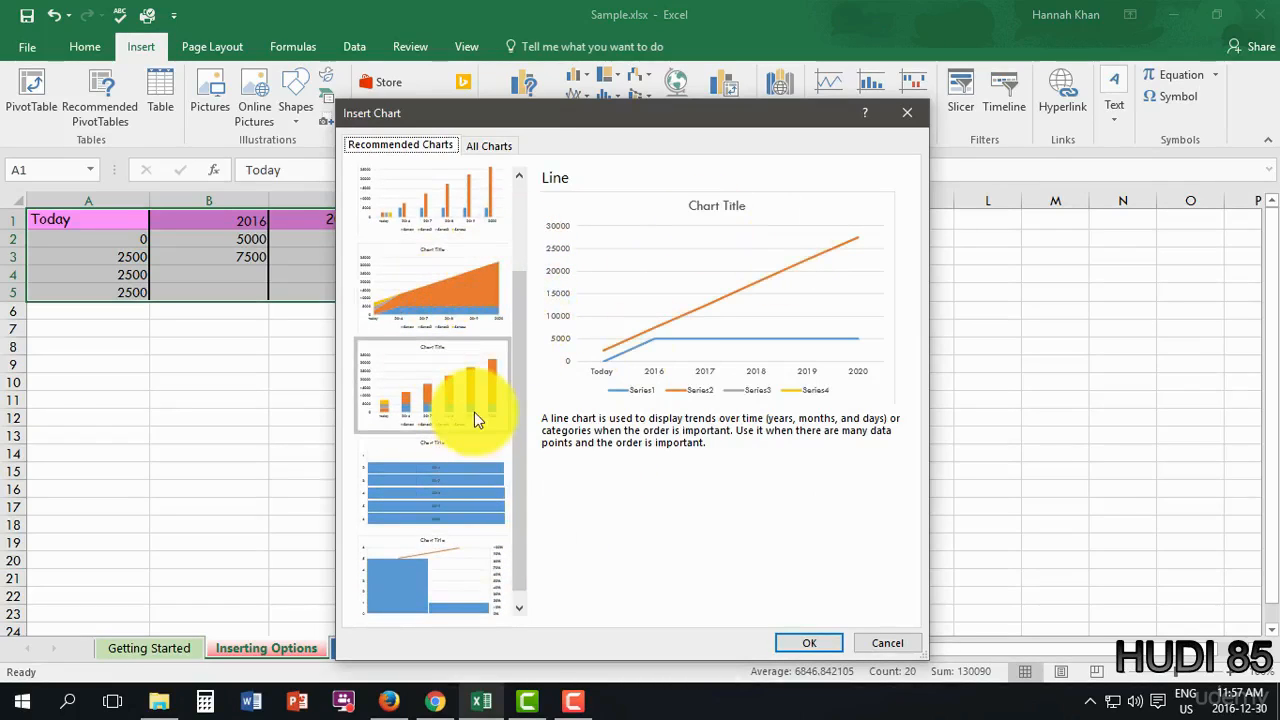
scroll(474, 412, down, 1)
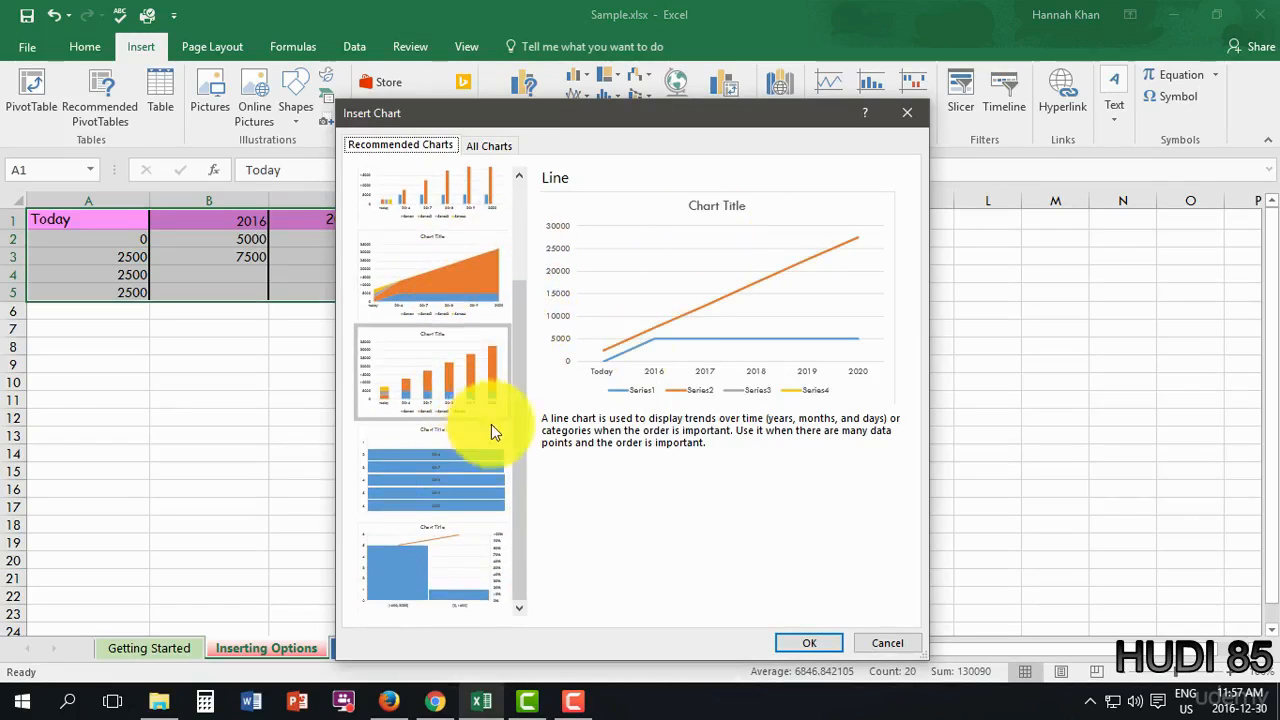
click(866, 644)
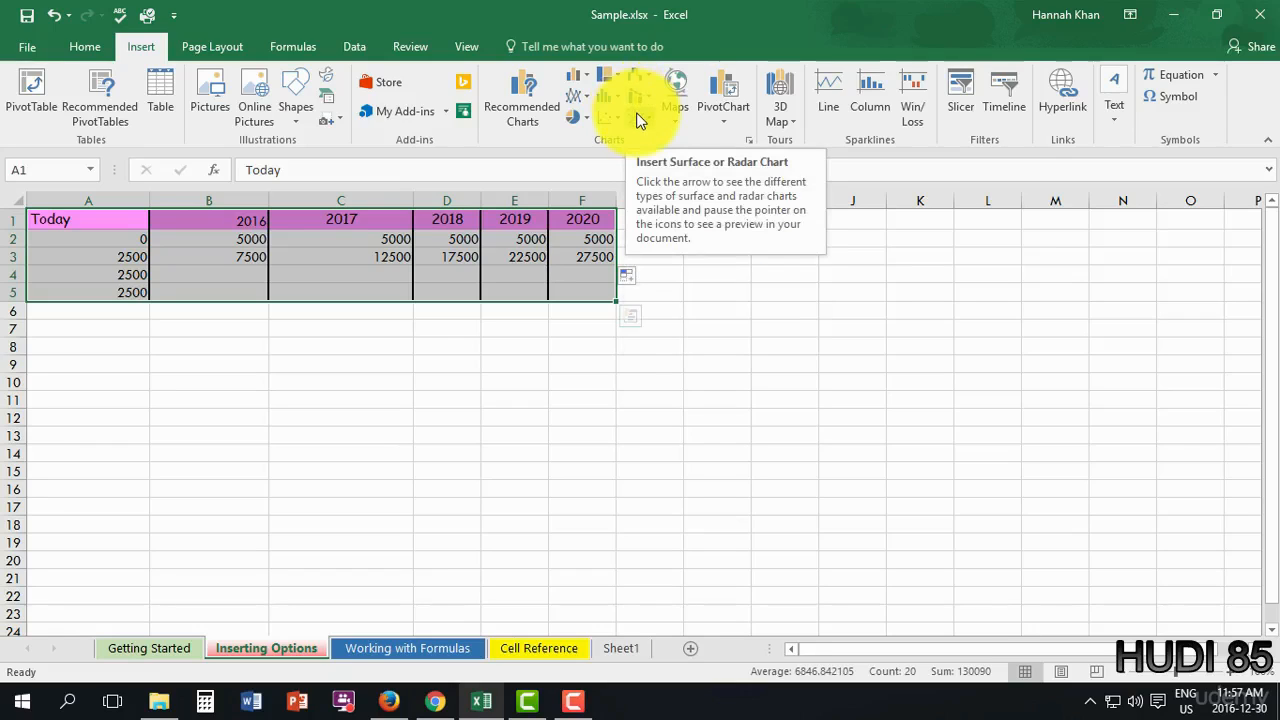
- Peek at the Map and PivotChart options, then bring up the column and bar chart types
click(668, 116)
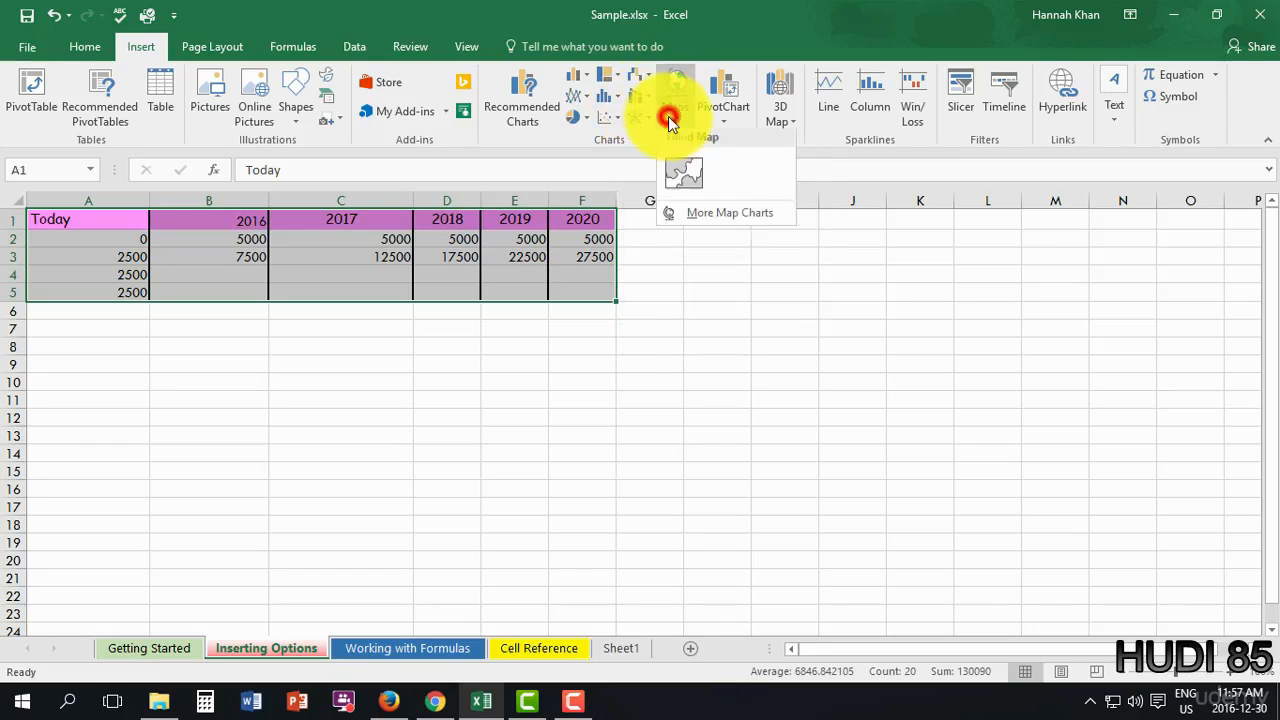
click(734, 8)
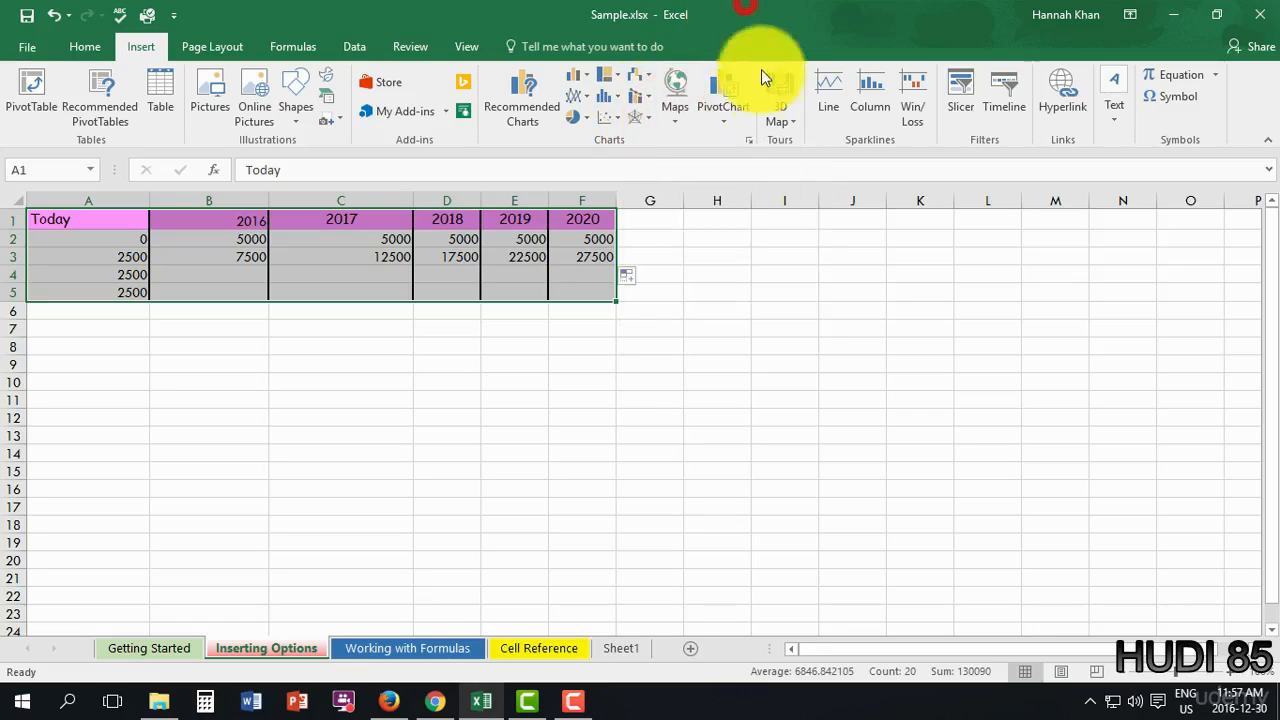
click(716, 118)
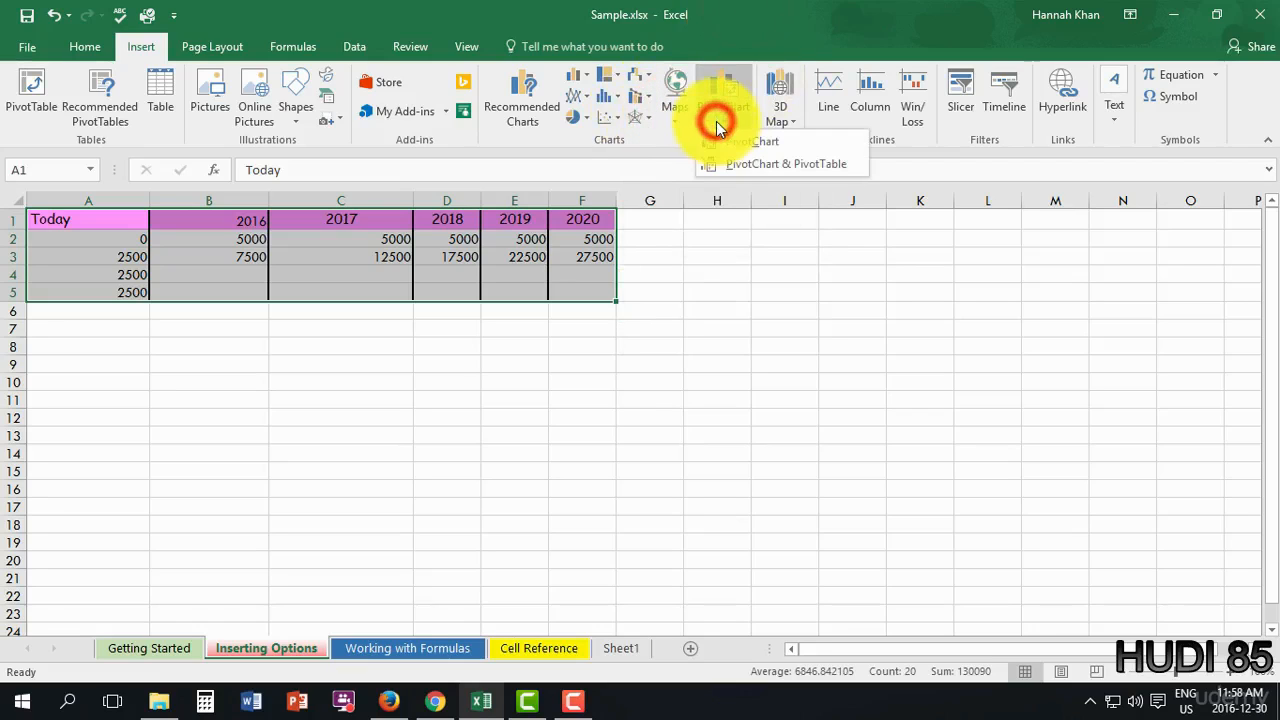
click(757, 10)
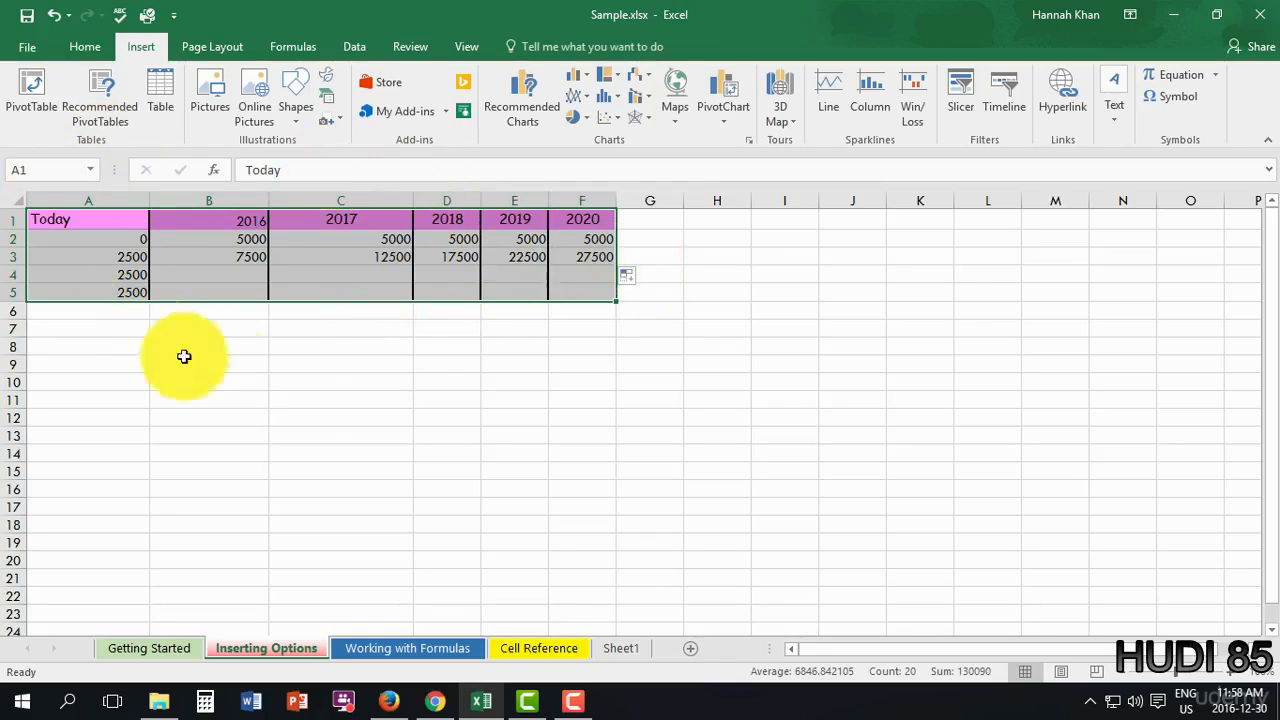
click(586, 82)
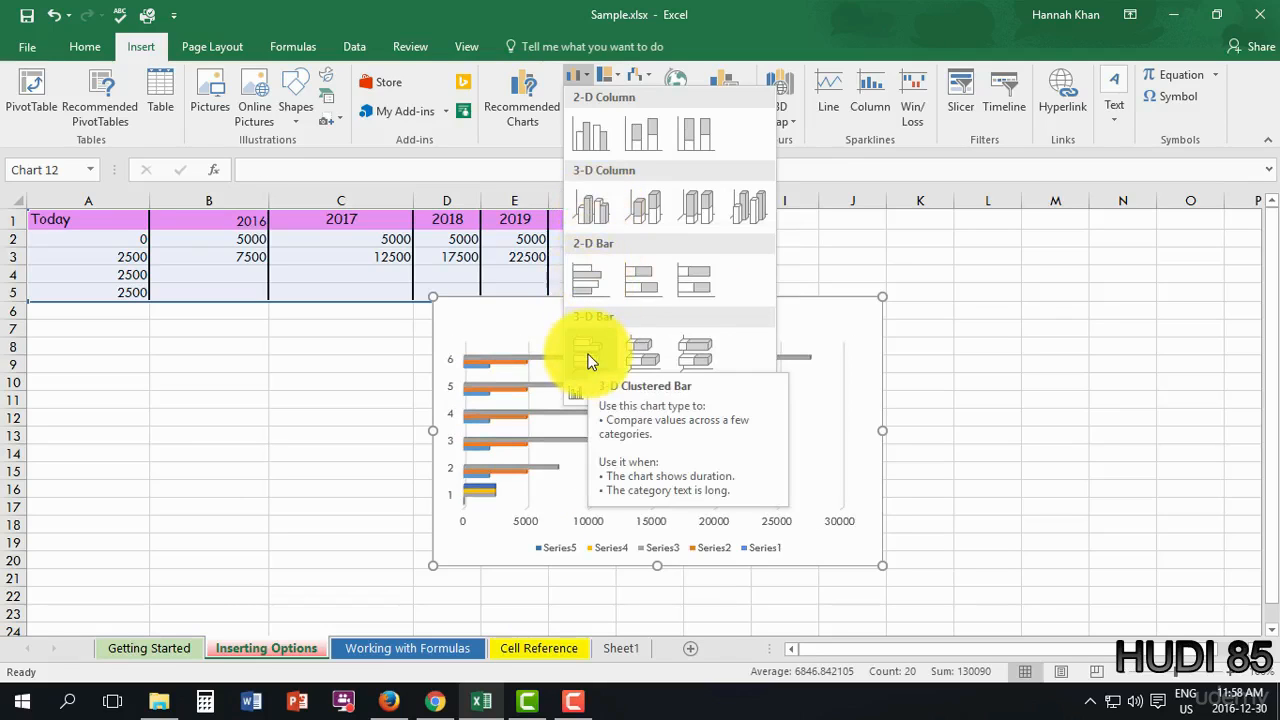
- Insert a 3-D line chart of the table and drag it into position
click(860, 12)
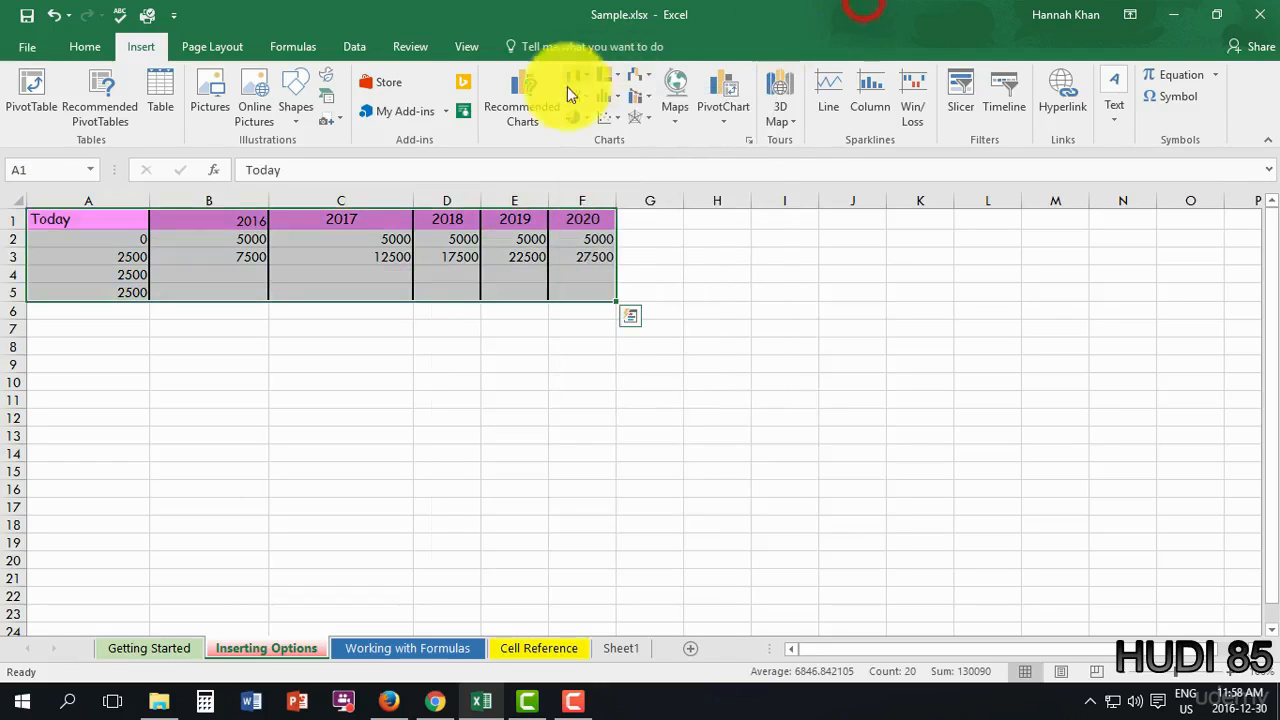
click(580, 97)
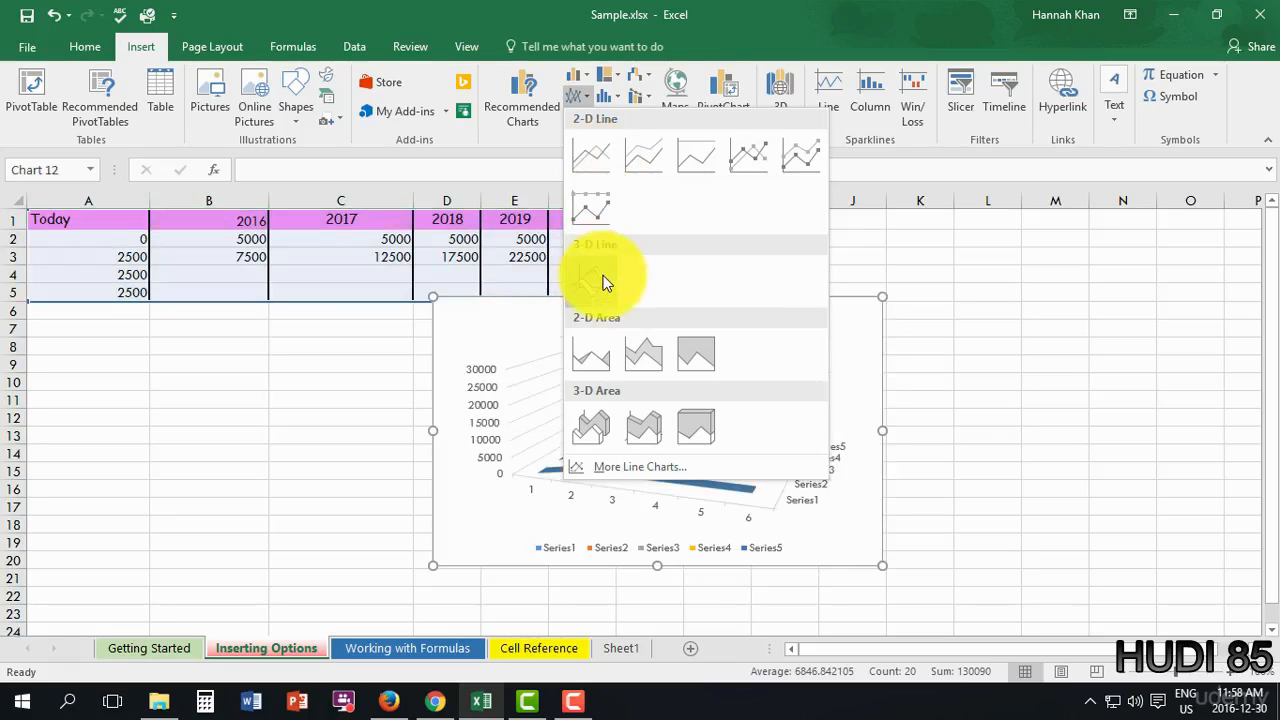
click(603, 283)
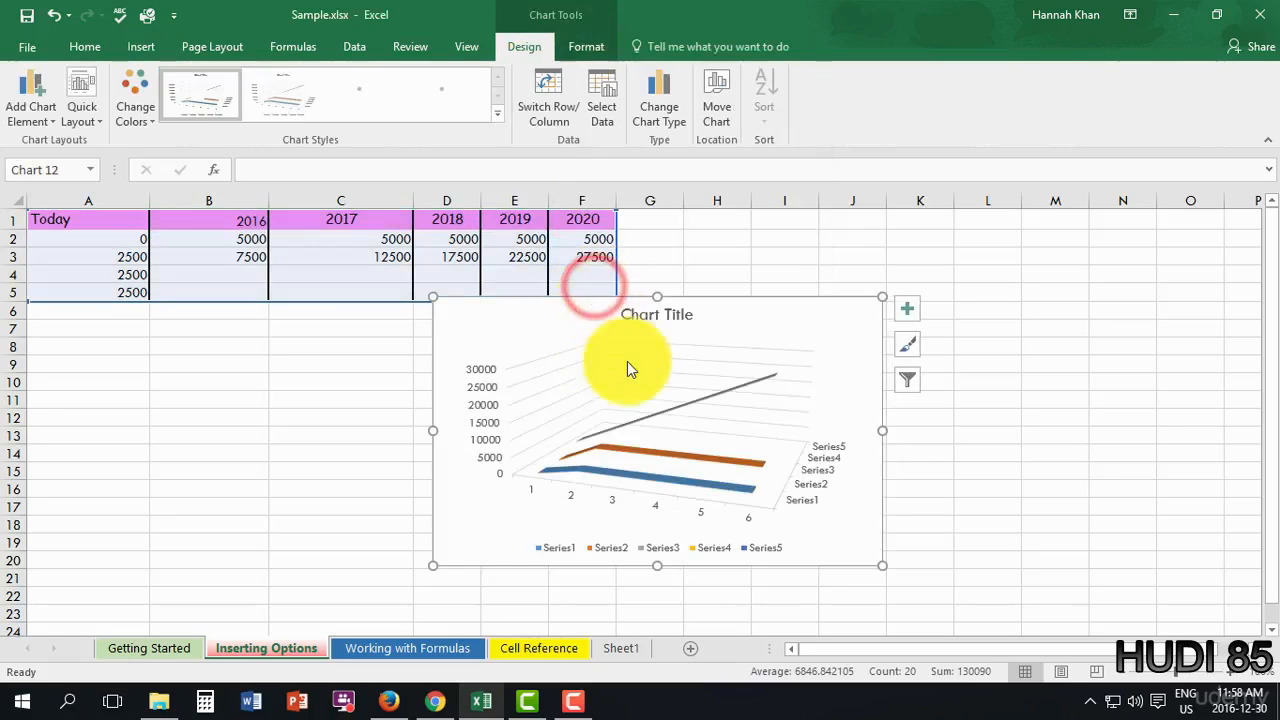
drag(606, 303, 366, 340)
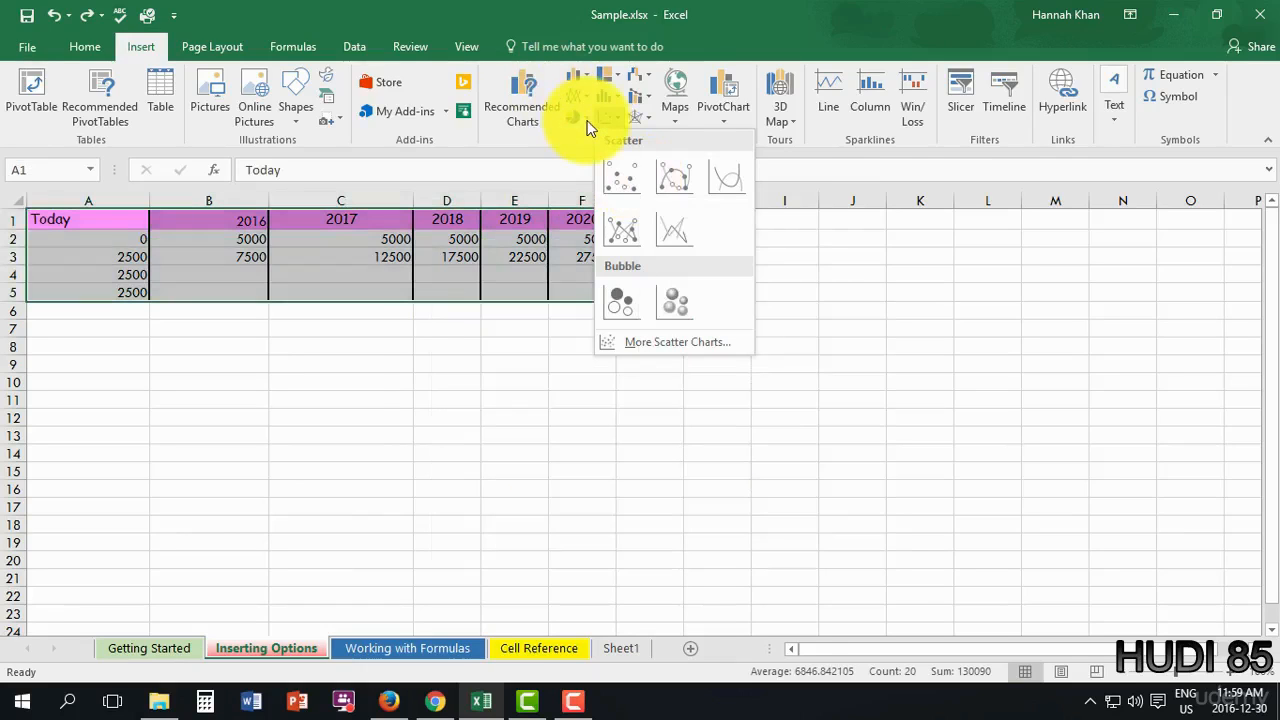
- Switch the chart to a 3-D Clustered Column after previewing the pie types
click(580, 117)
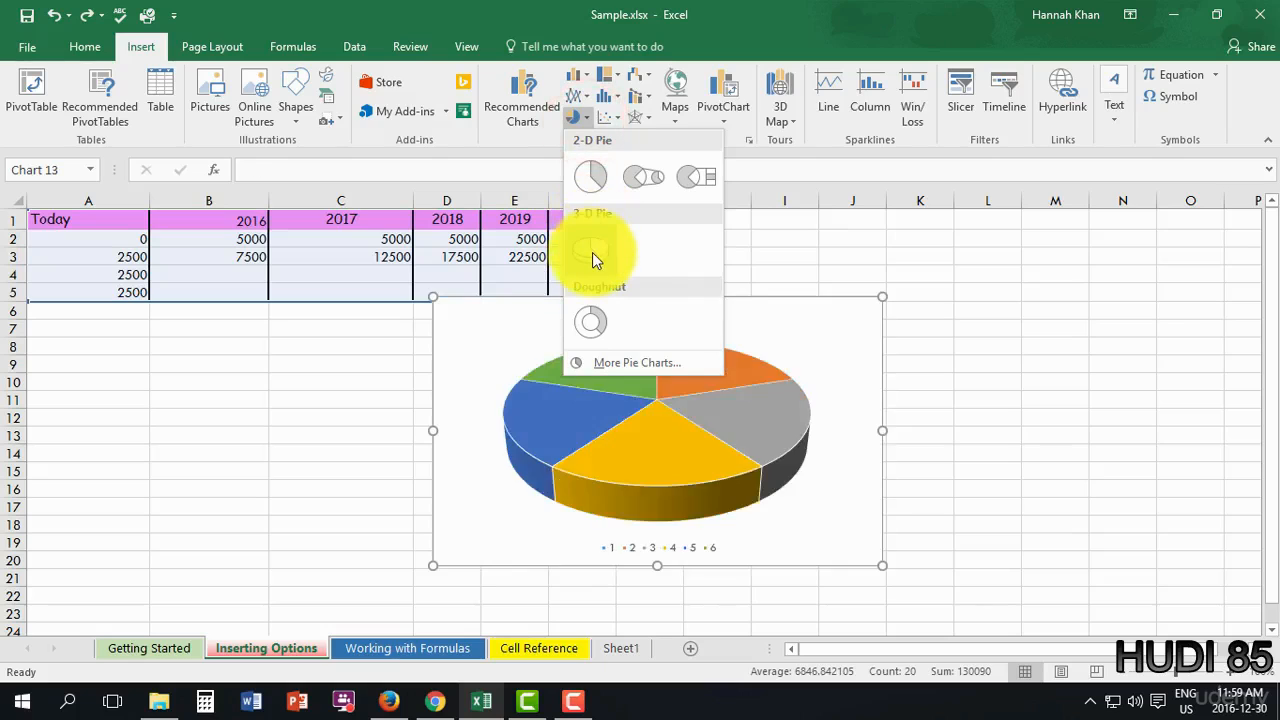
click(577, 75)
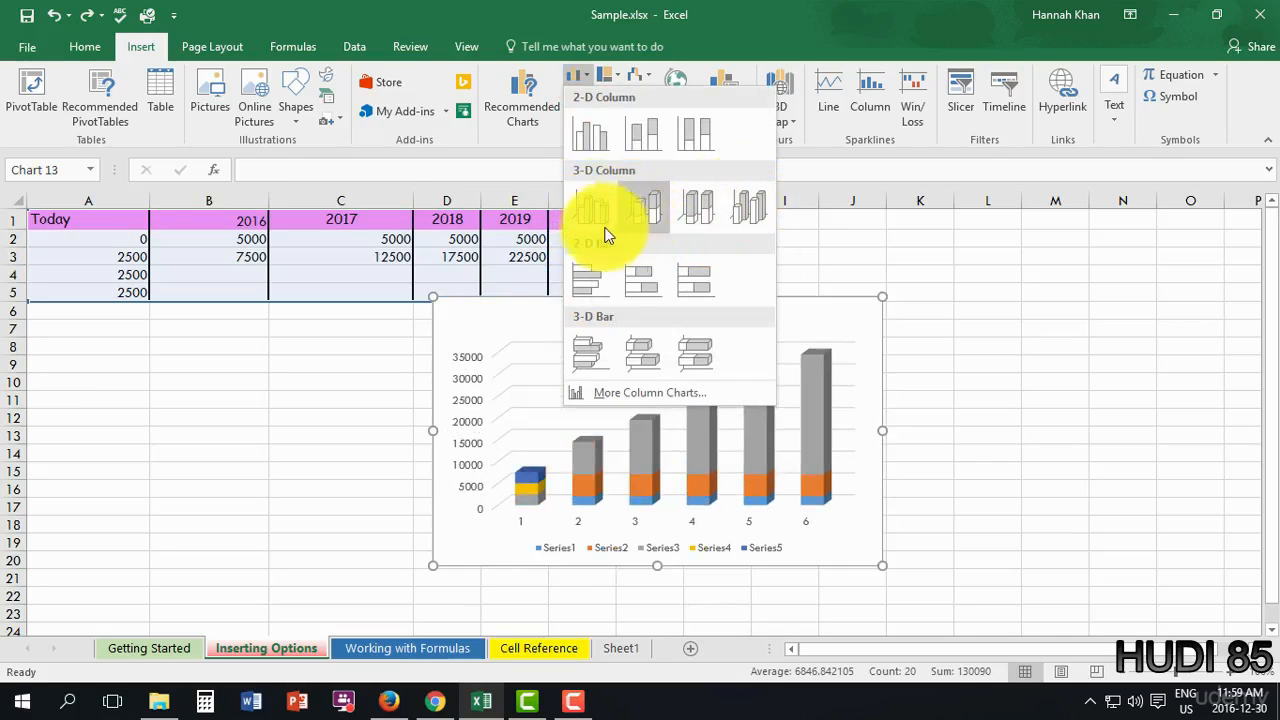
click(599, 228)
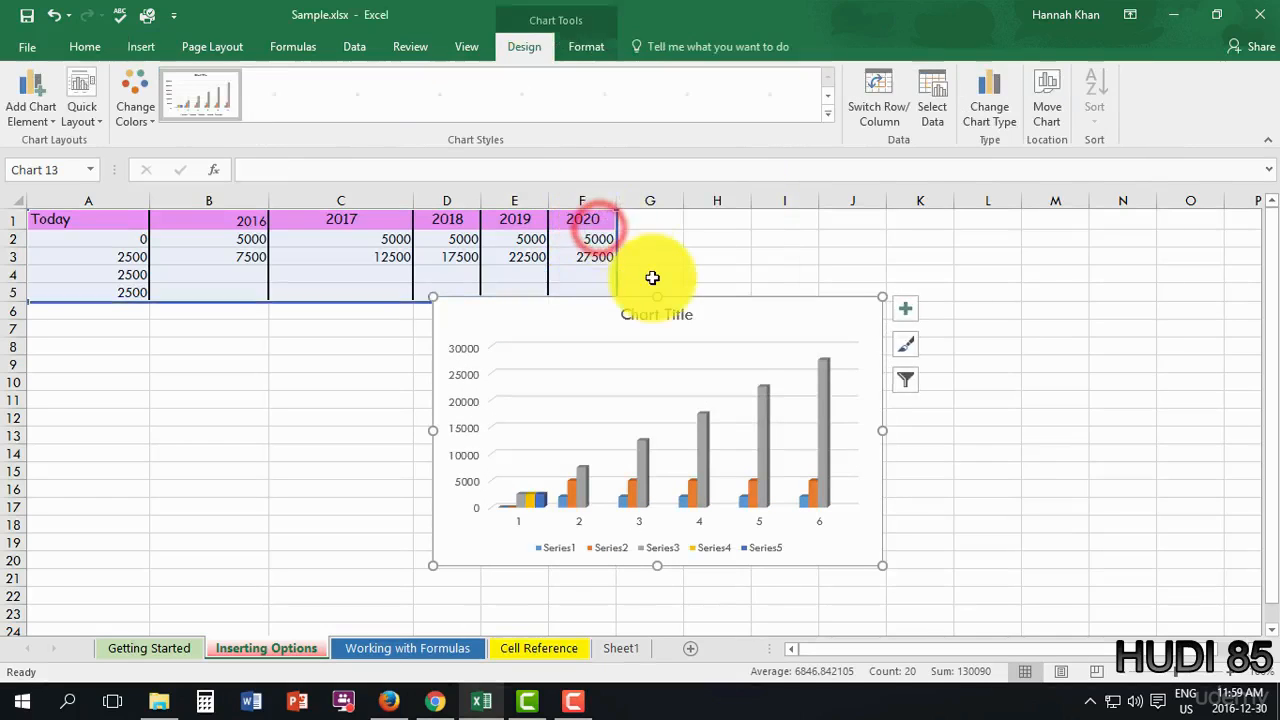
- Move the column chart up beside the table and review its colour and layout presets
click(708, 349)
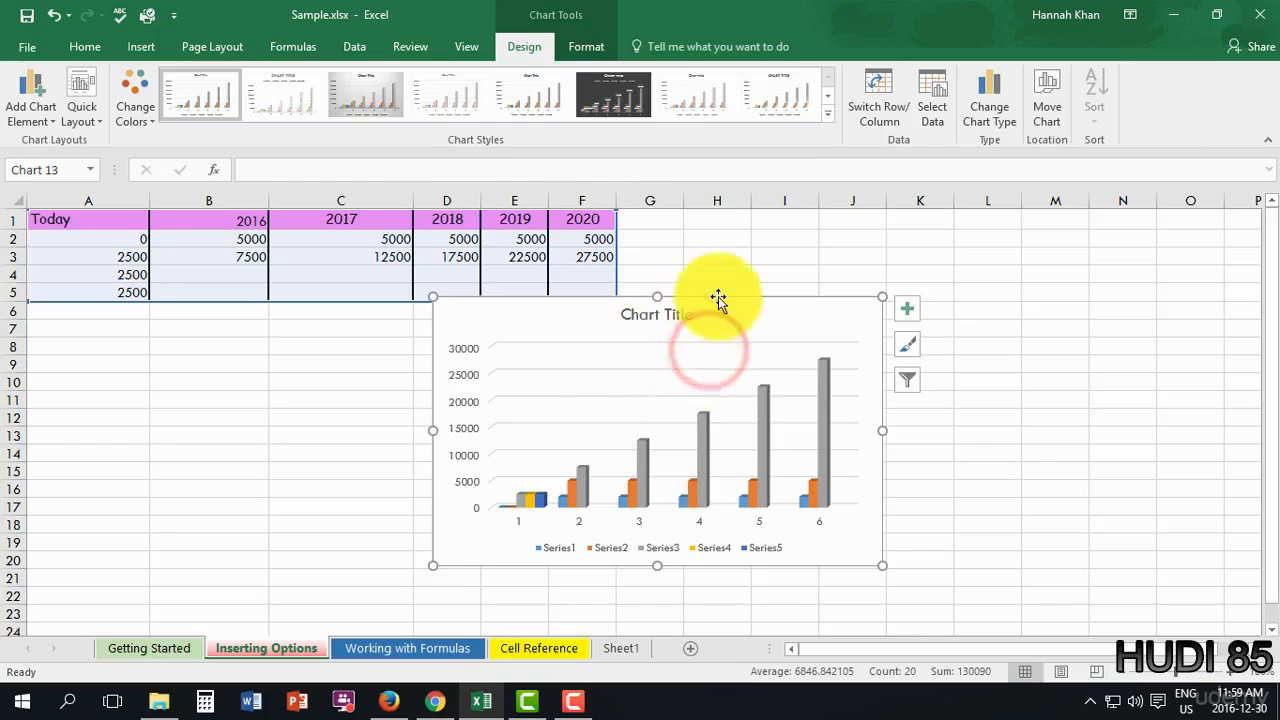
drag(718, 300, 914, 233)
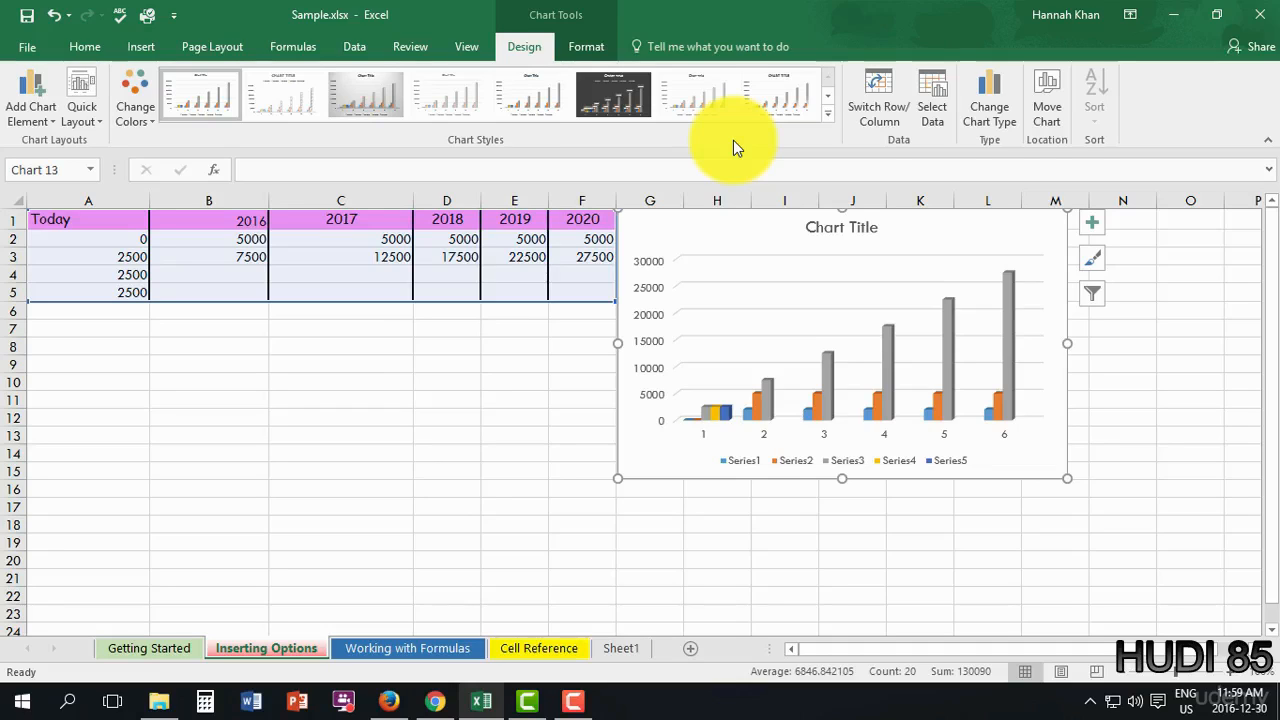
click(140, 104)
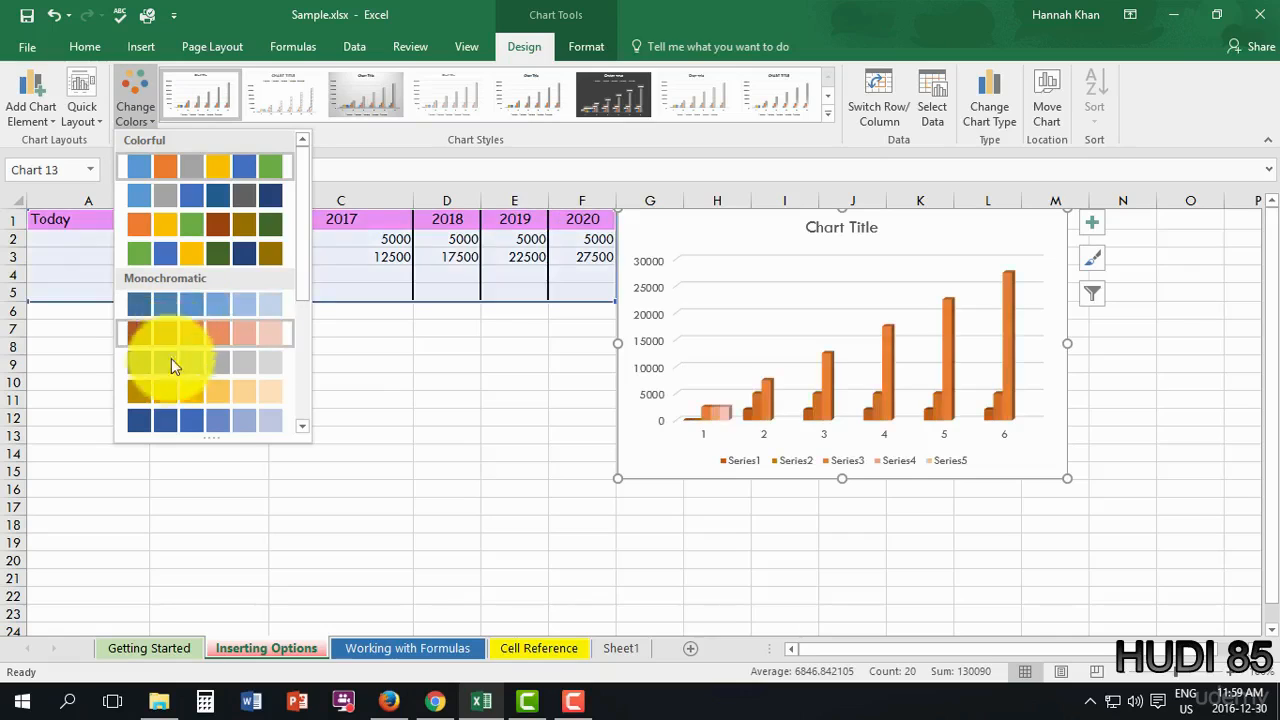
click(82, 105)
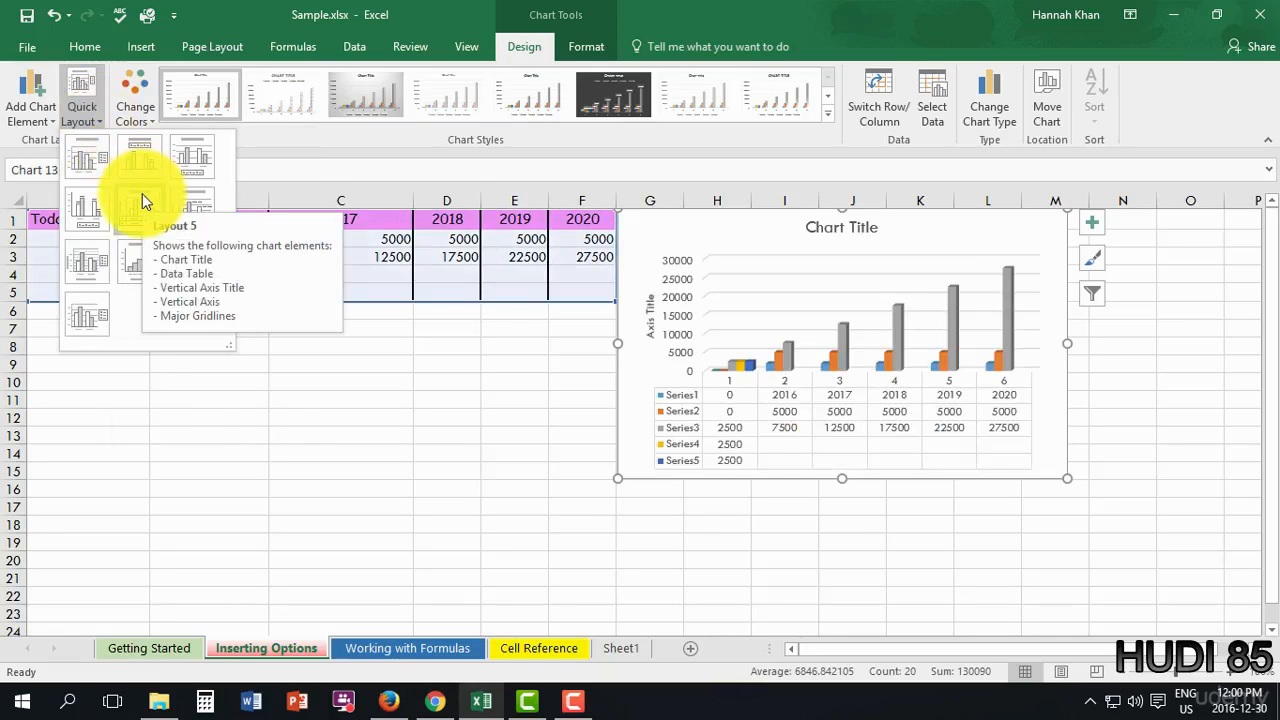
click(173, 474)
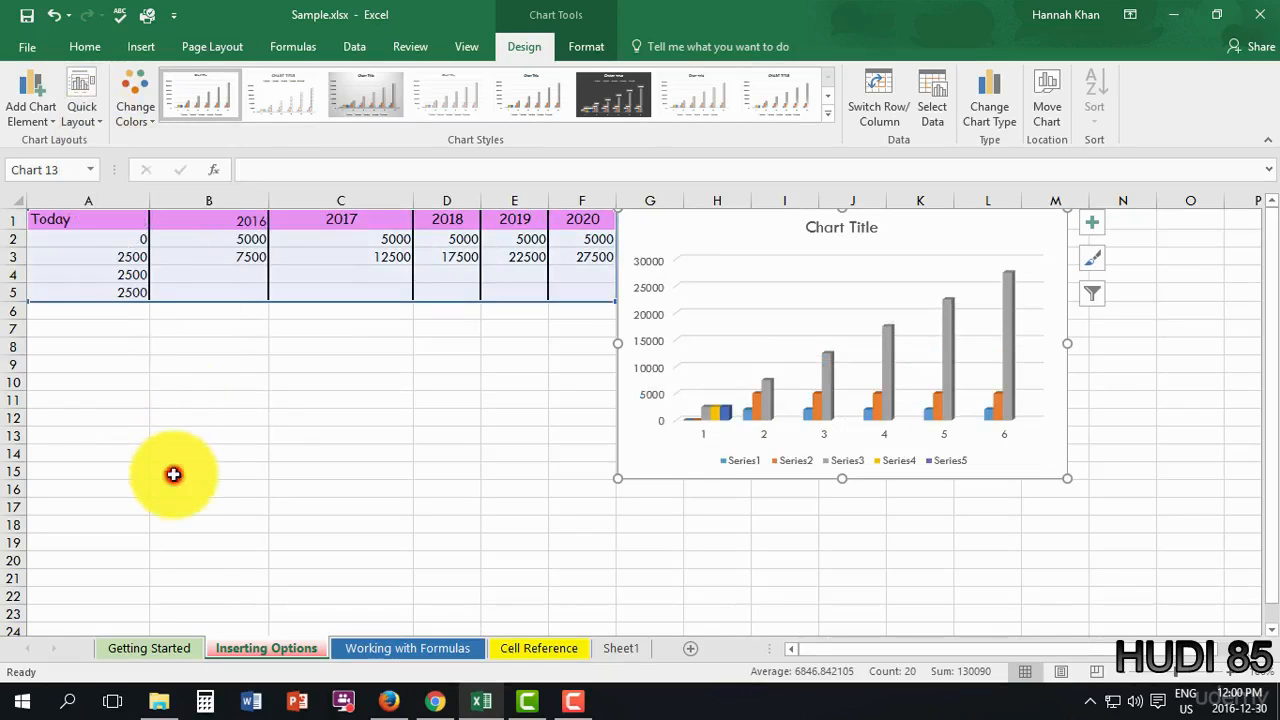
- Apply Style 8, the light chart style with a bold capitalised title
click(826, 114)
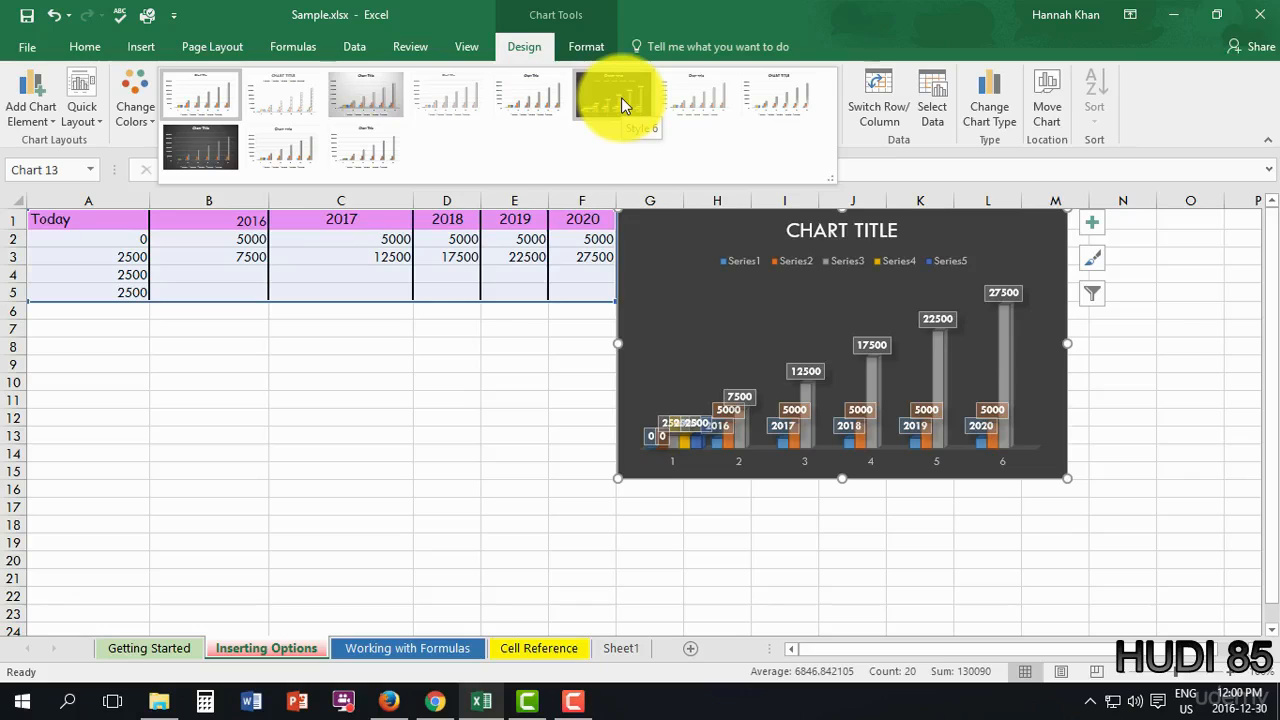
click(621, 97)
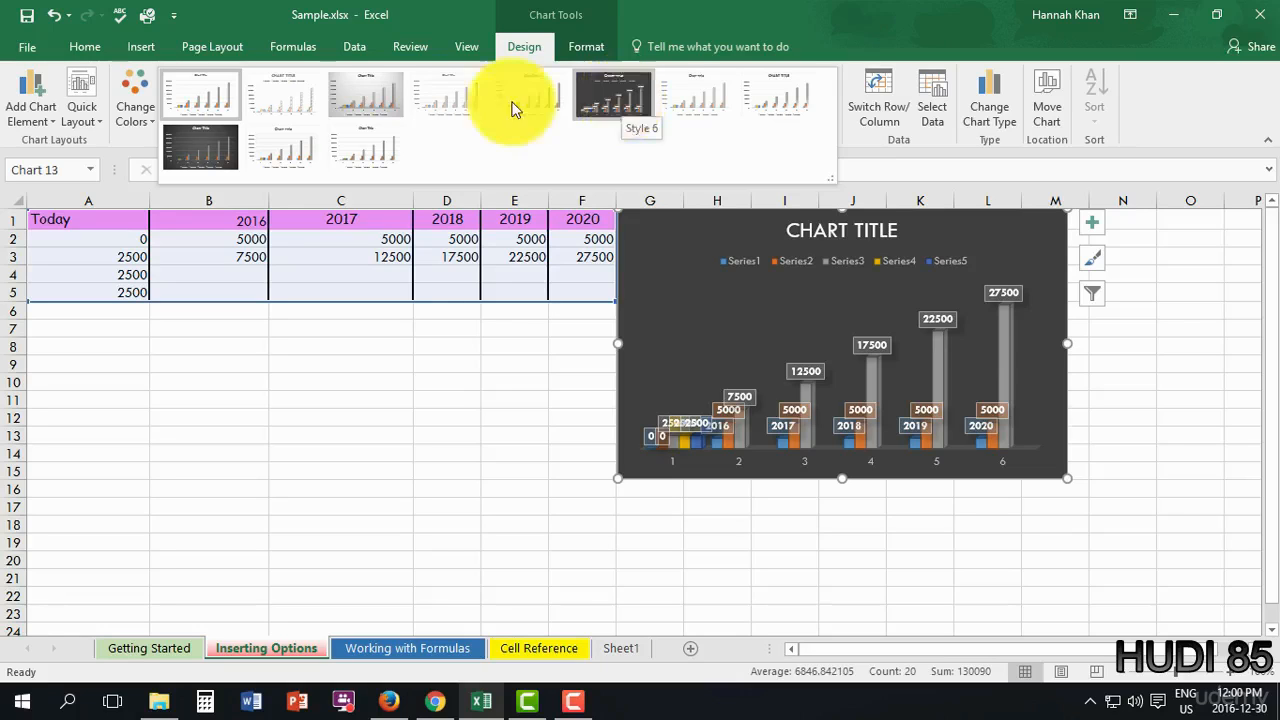
click(789, 102)
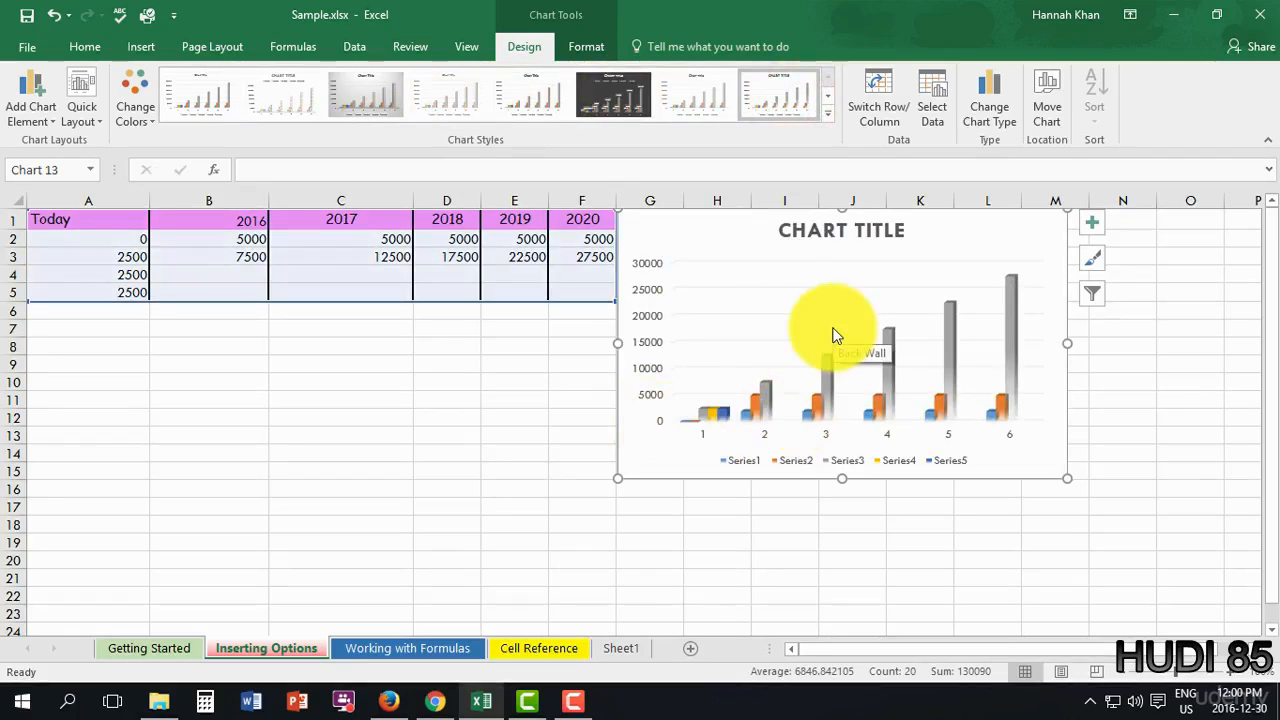
click(888, 115)
click(888, 115)
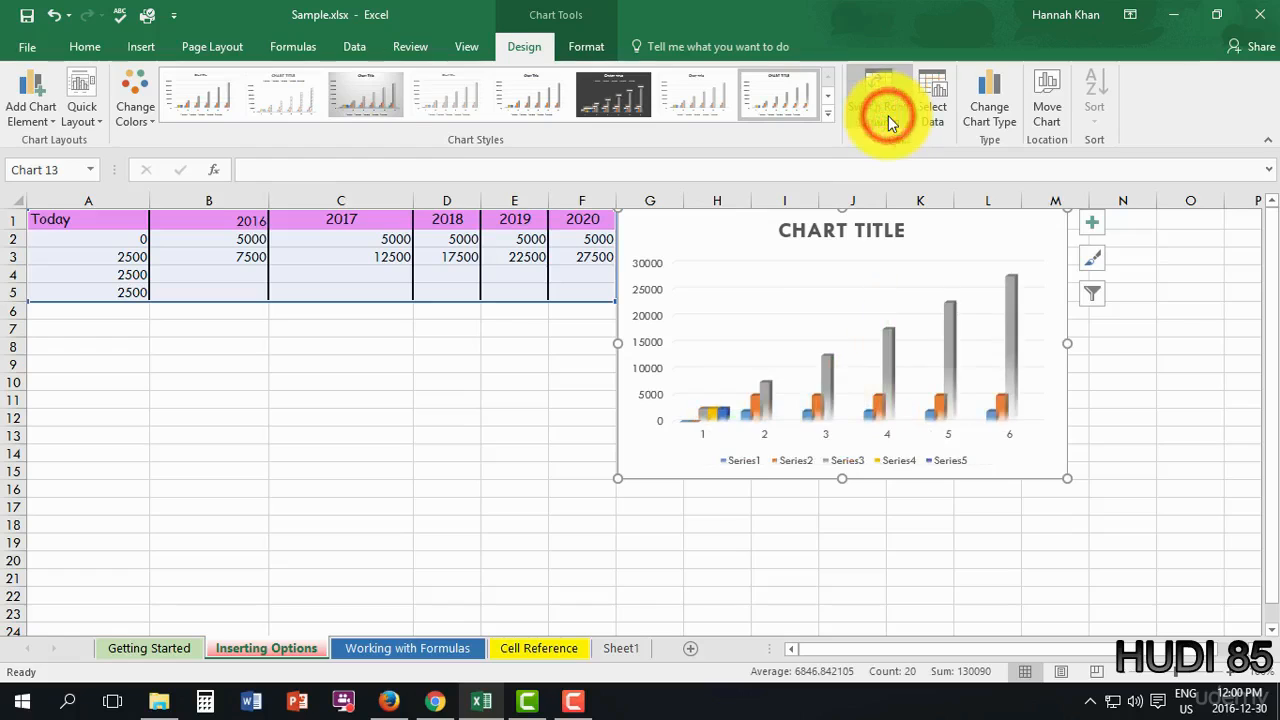
click(888, 115)
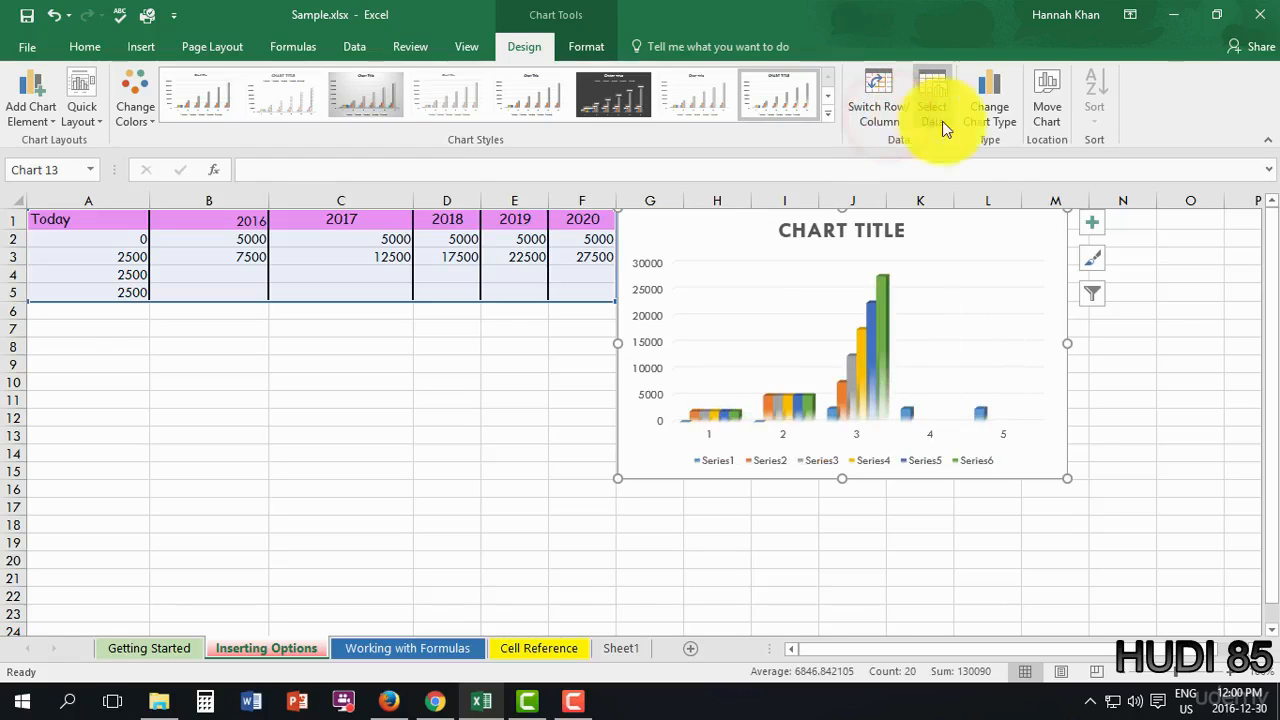
key(ctrl+z)
key(ctrl+z)
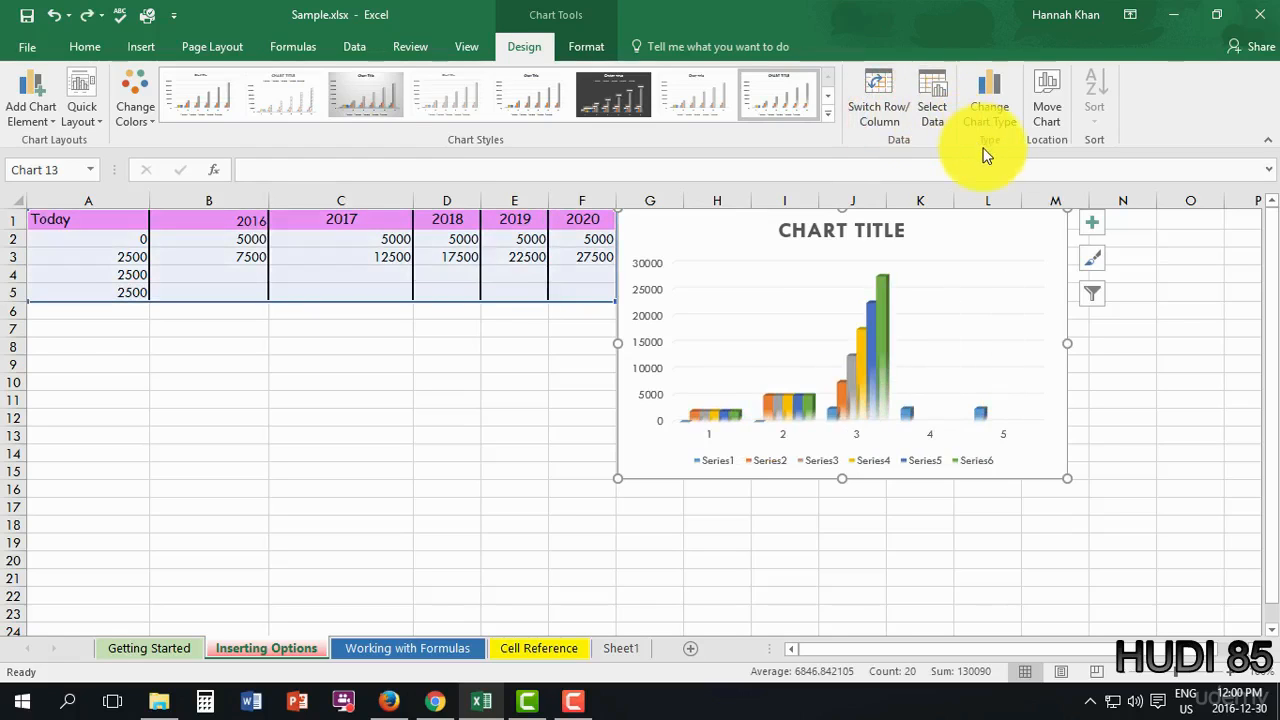
key(ctrl+z)
click(997, 123)
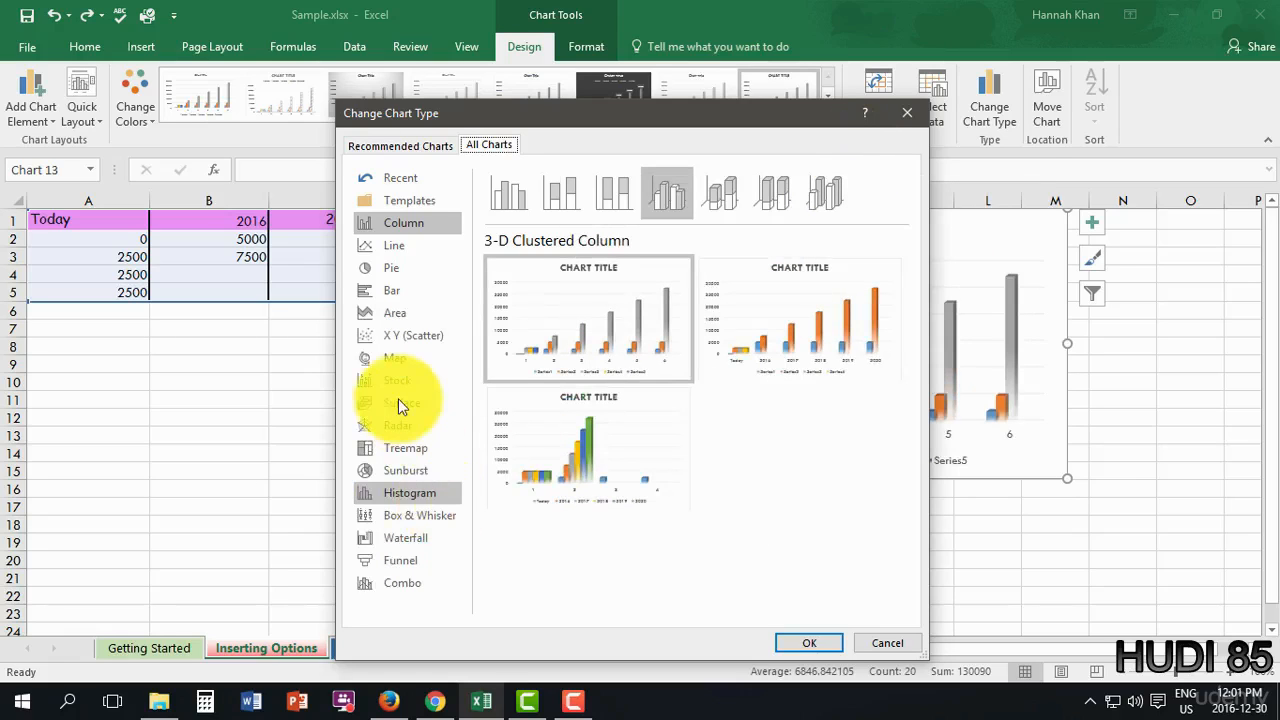
click(412, 471)
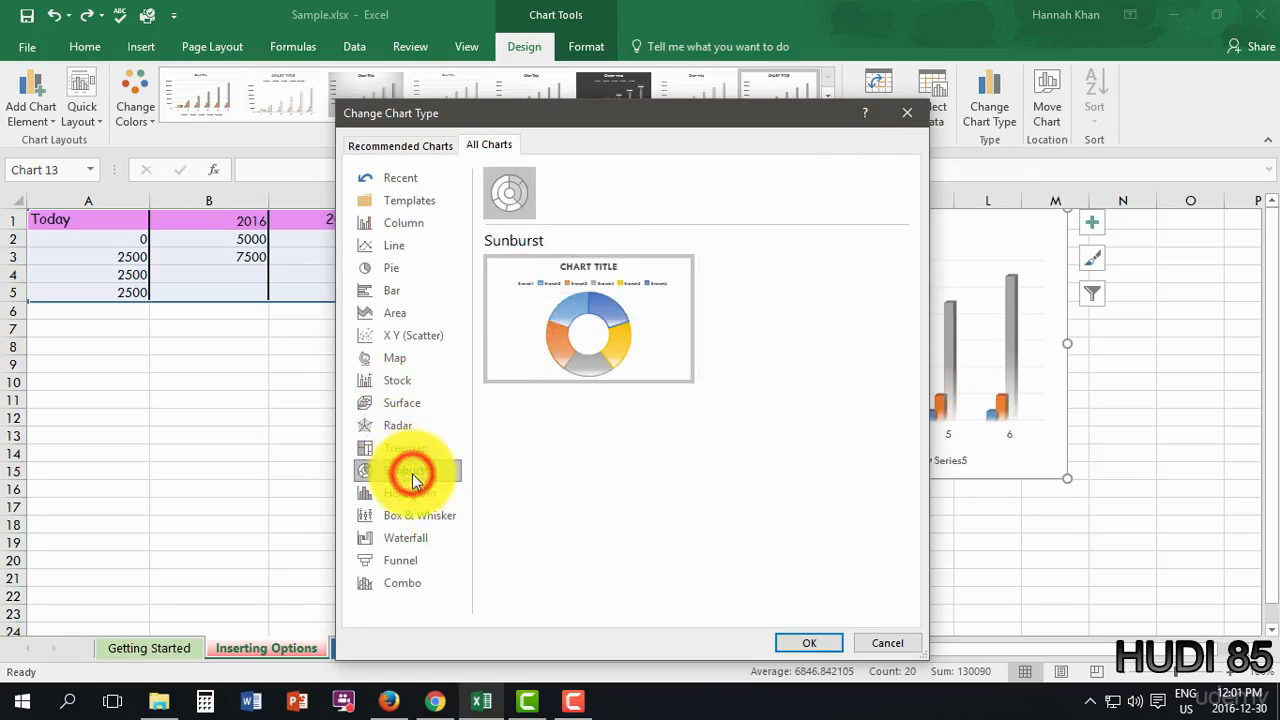
click(399, 543)
click(402, 560)
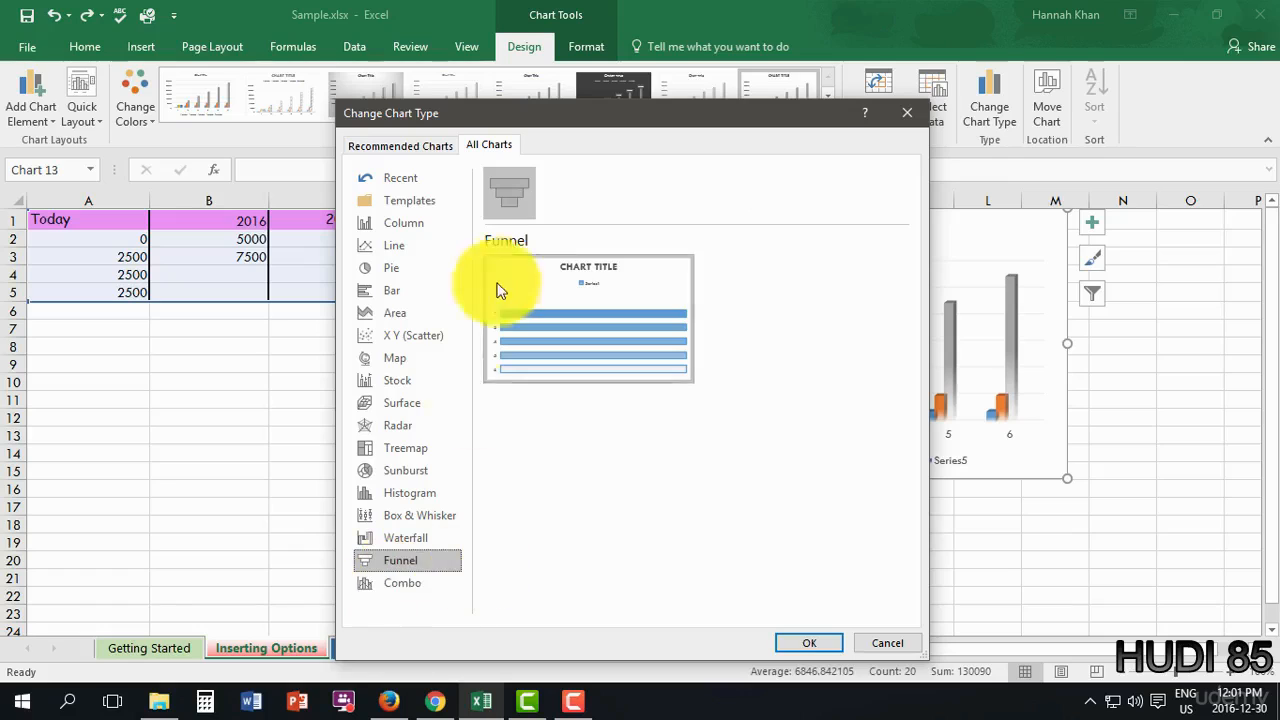
click(428, 266)
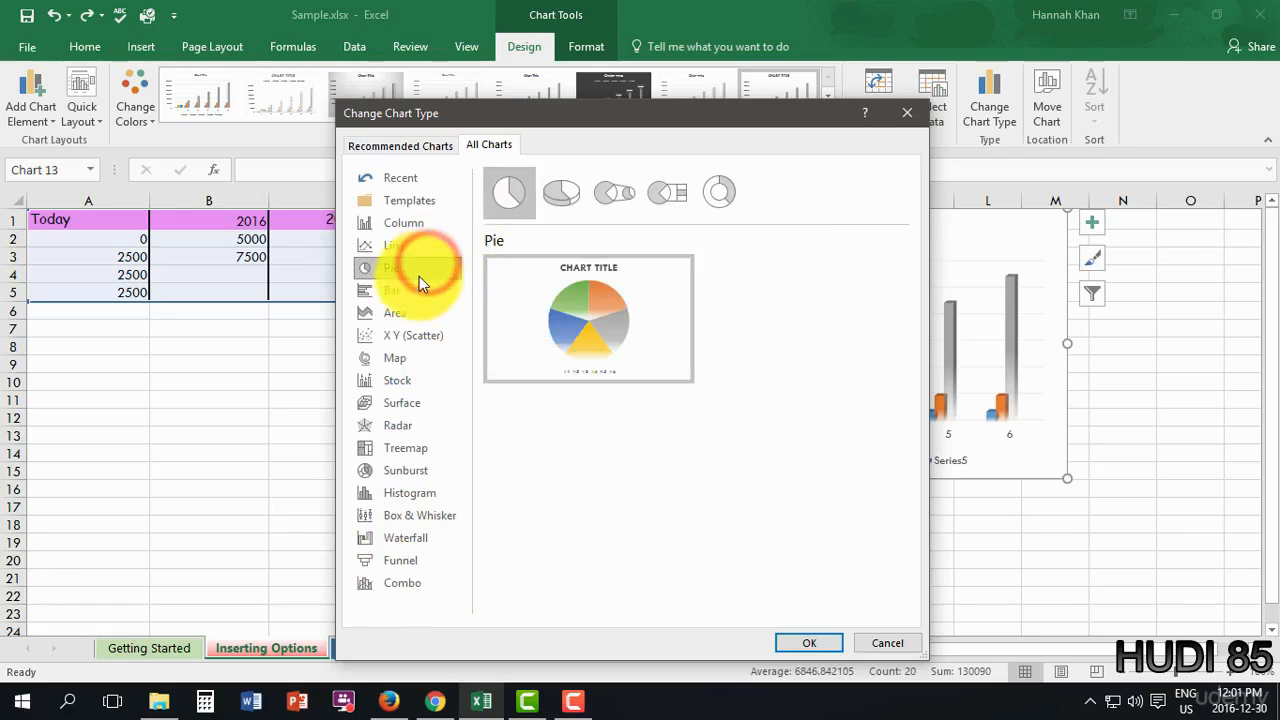
click(417, 310)
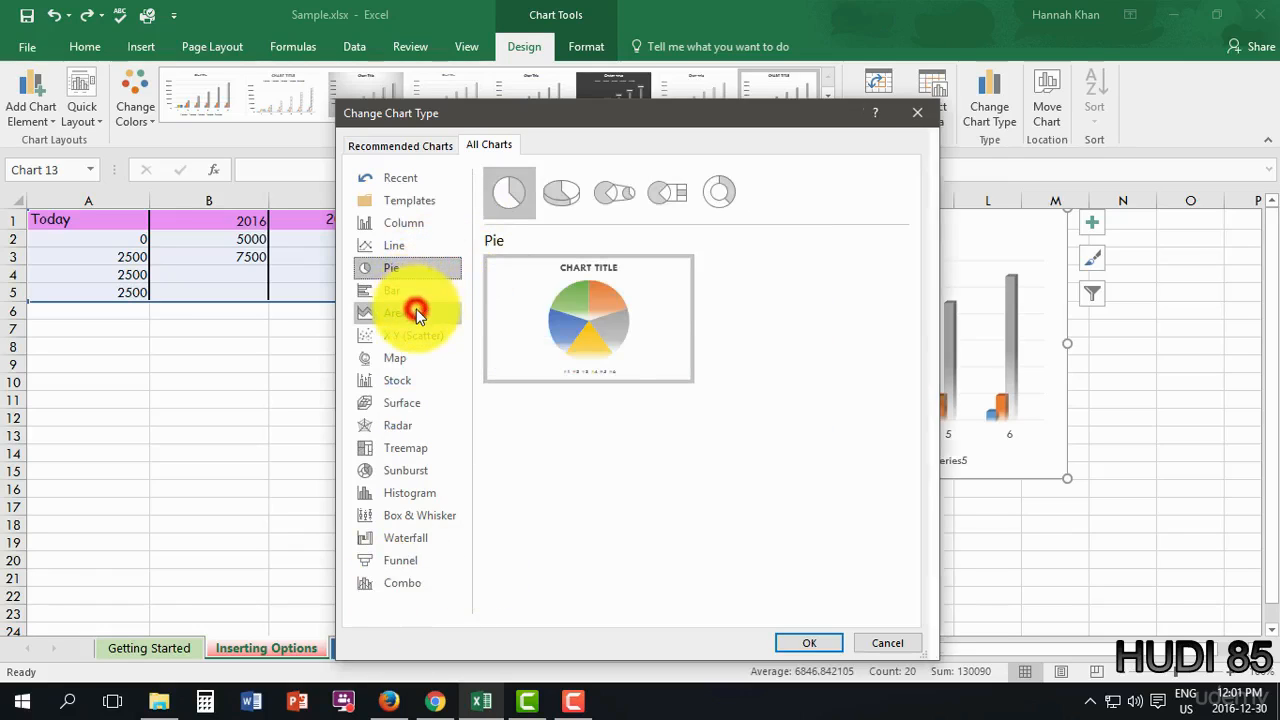
click(423, 336)
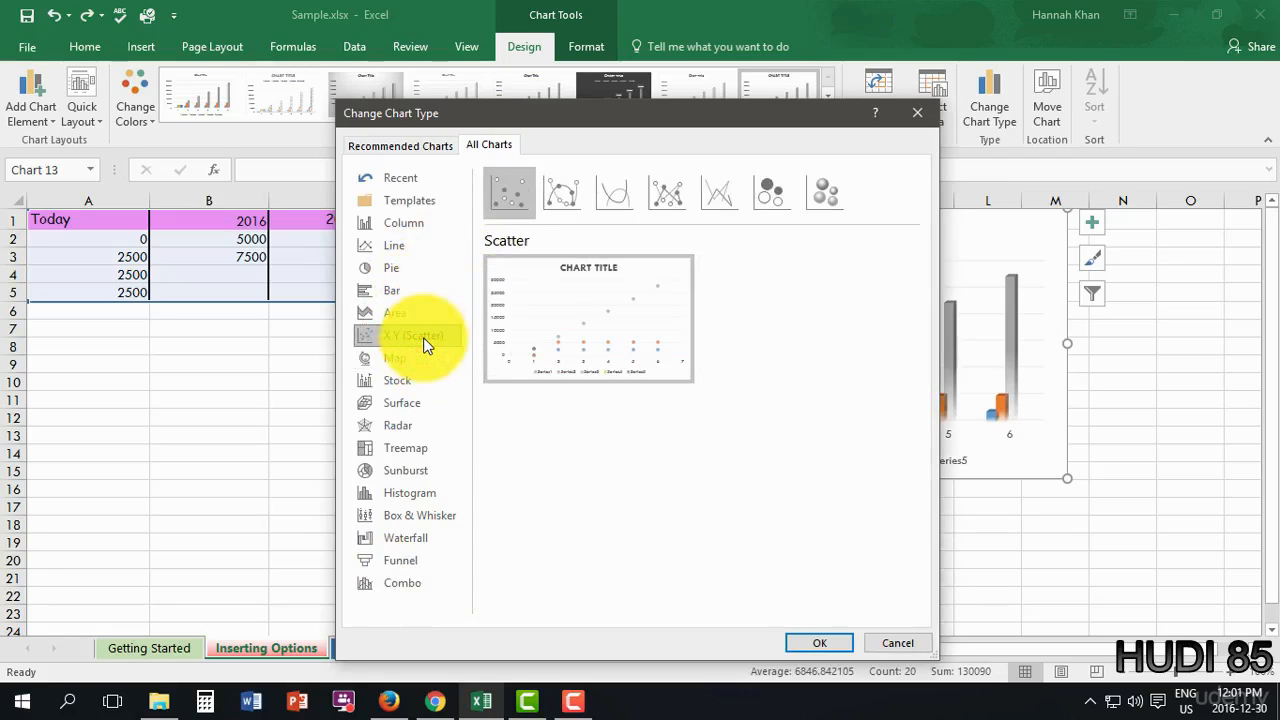
click(393, 380)
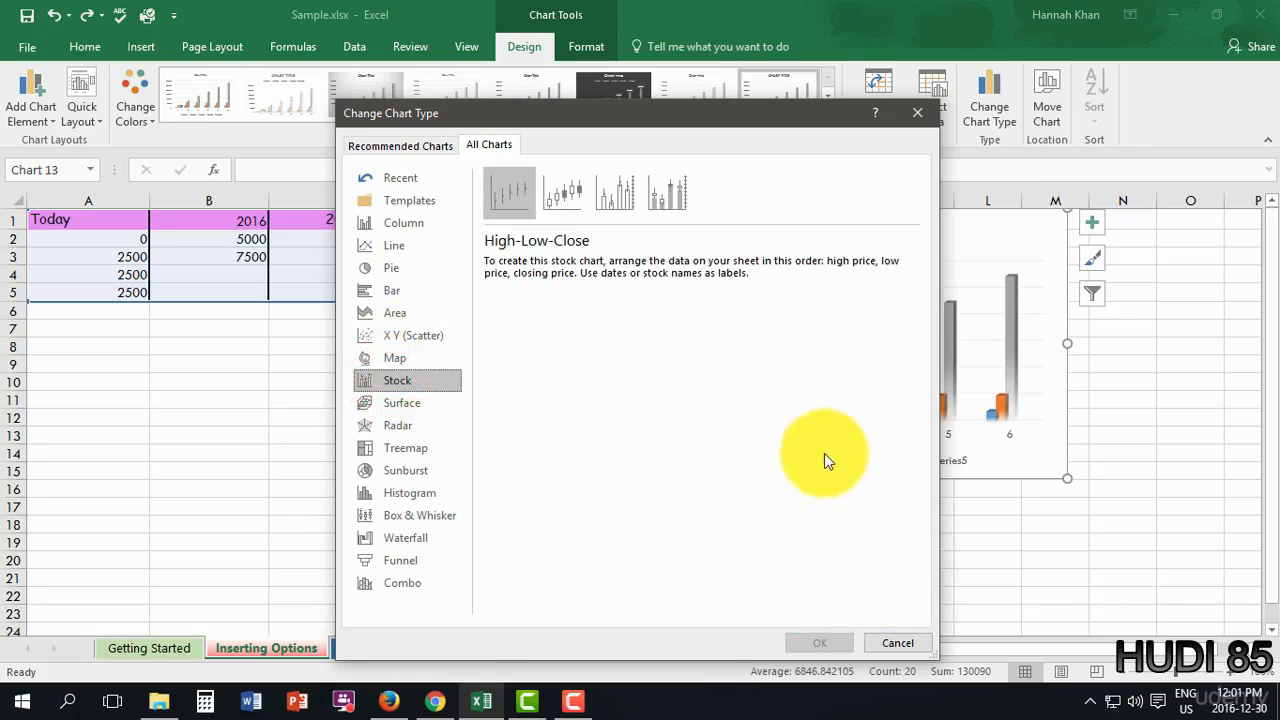
click(881, 645)
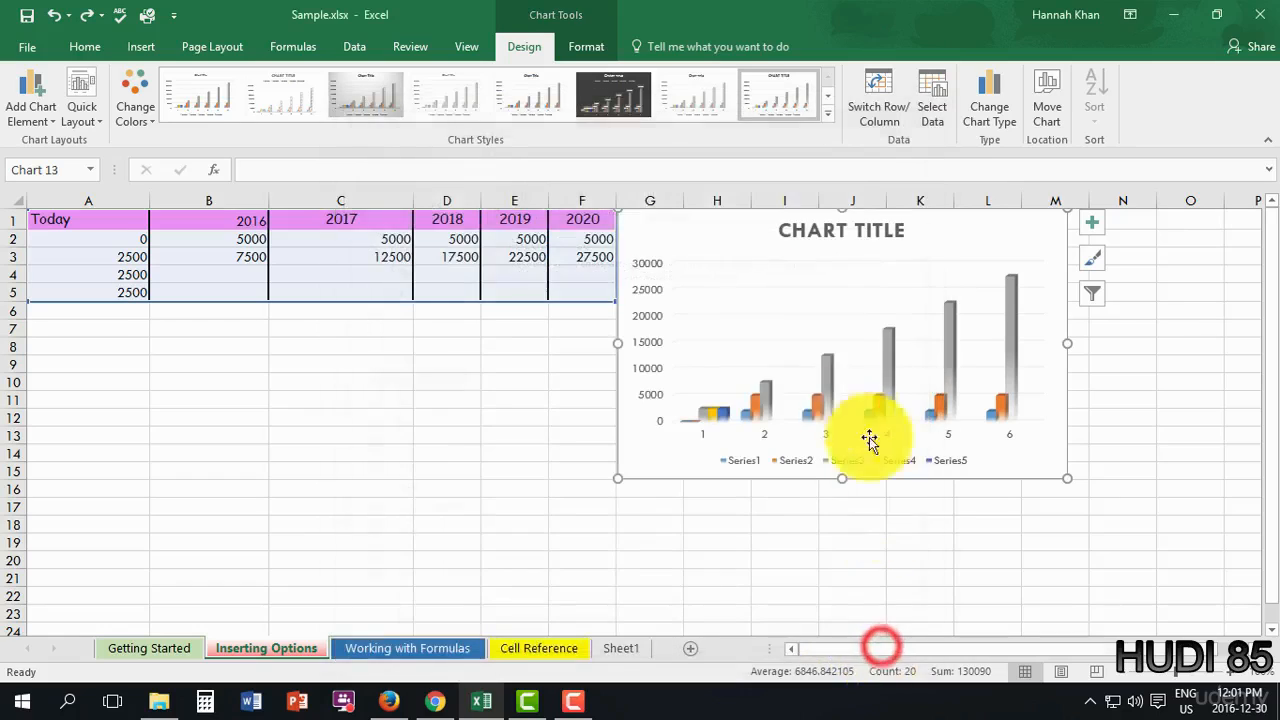
- Apply the salmon theme shape style to the chart area for a peach background
click(588, 50)
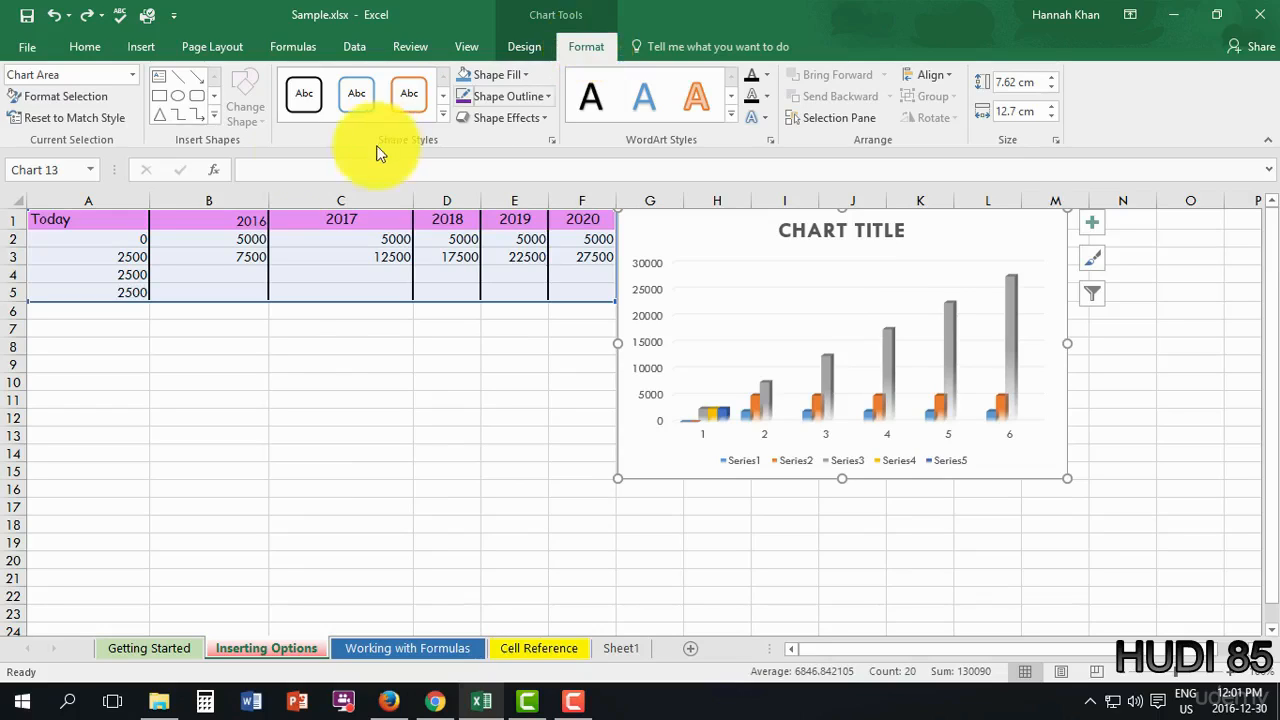
click(441, 117)
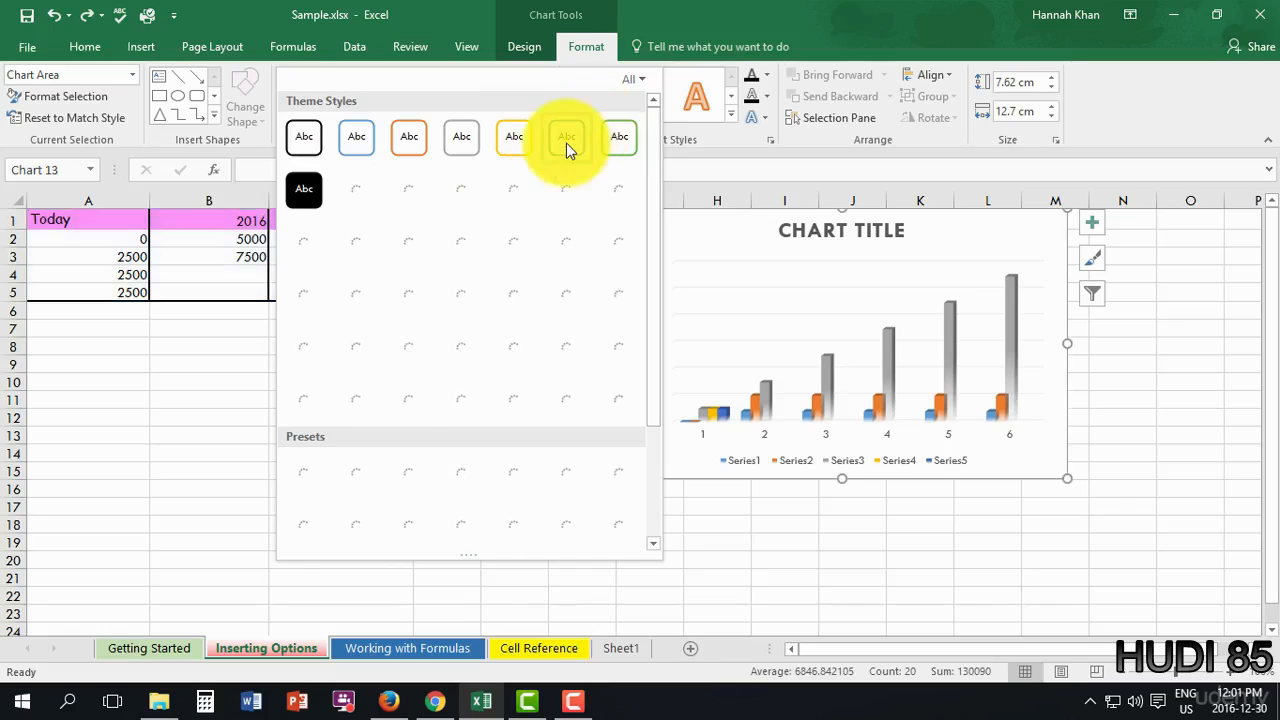
click(566, 137)
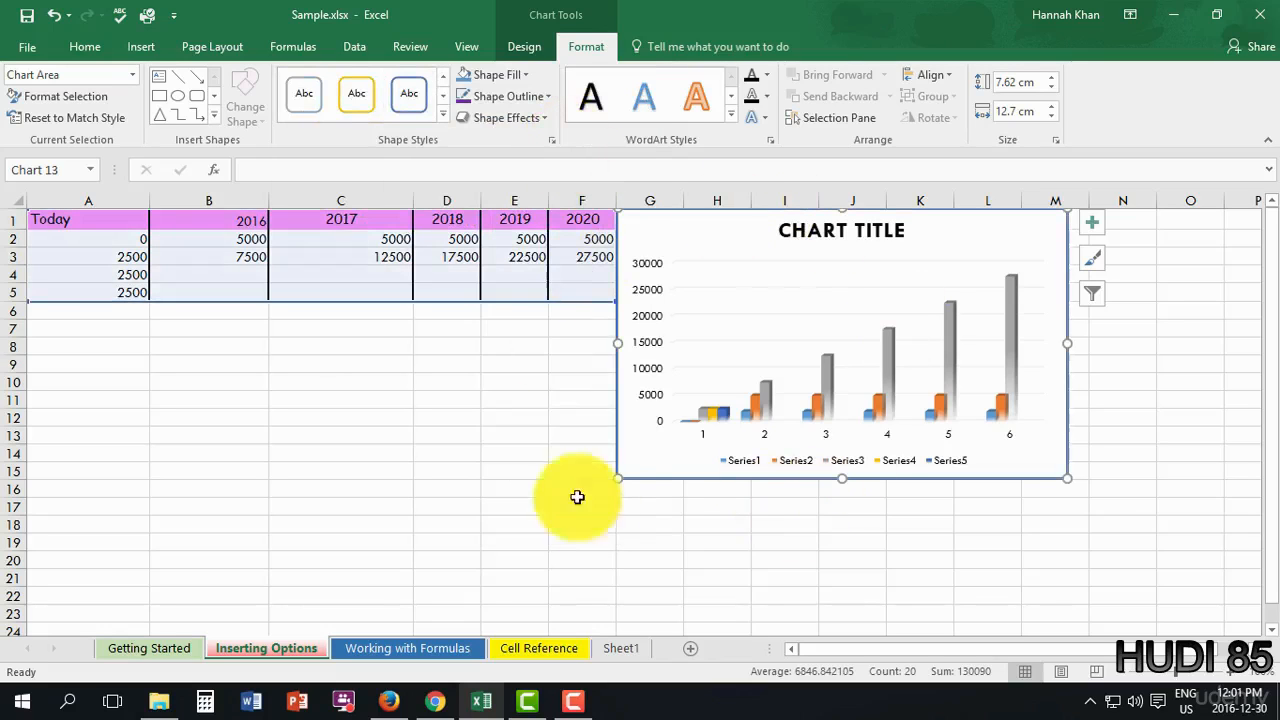
click(443, 116)
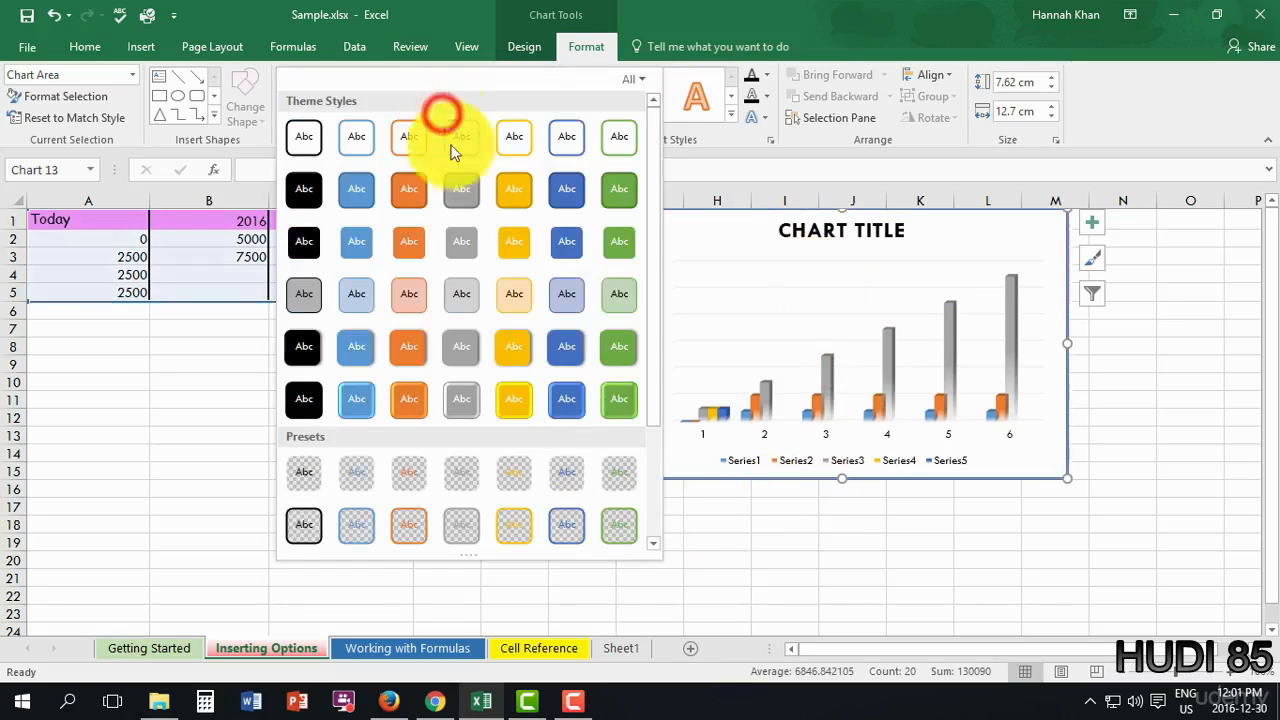
click(427, 314)
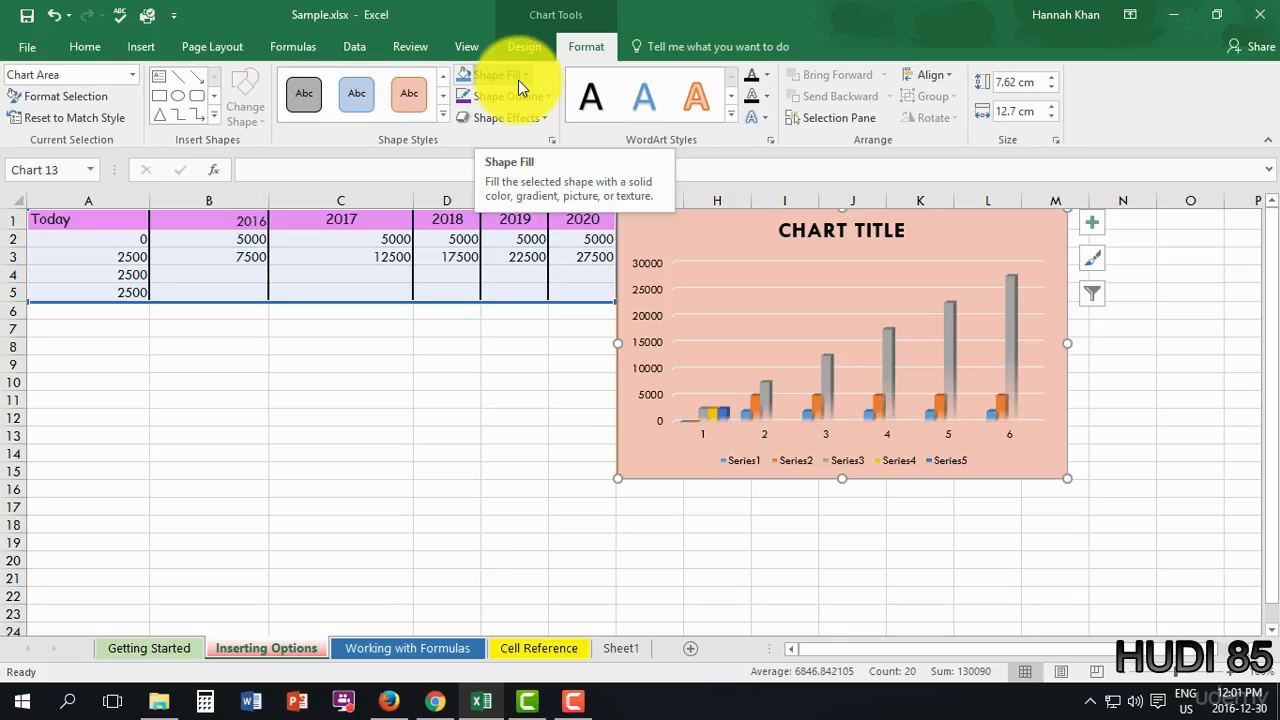
- Apply the third WordArt style so all chart text becomes pale outlined lettering
click(728, 118)
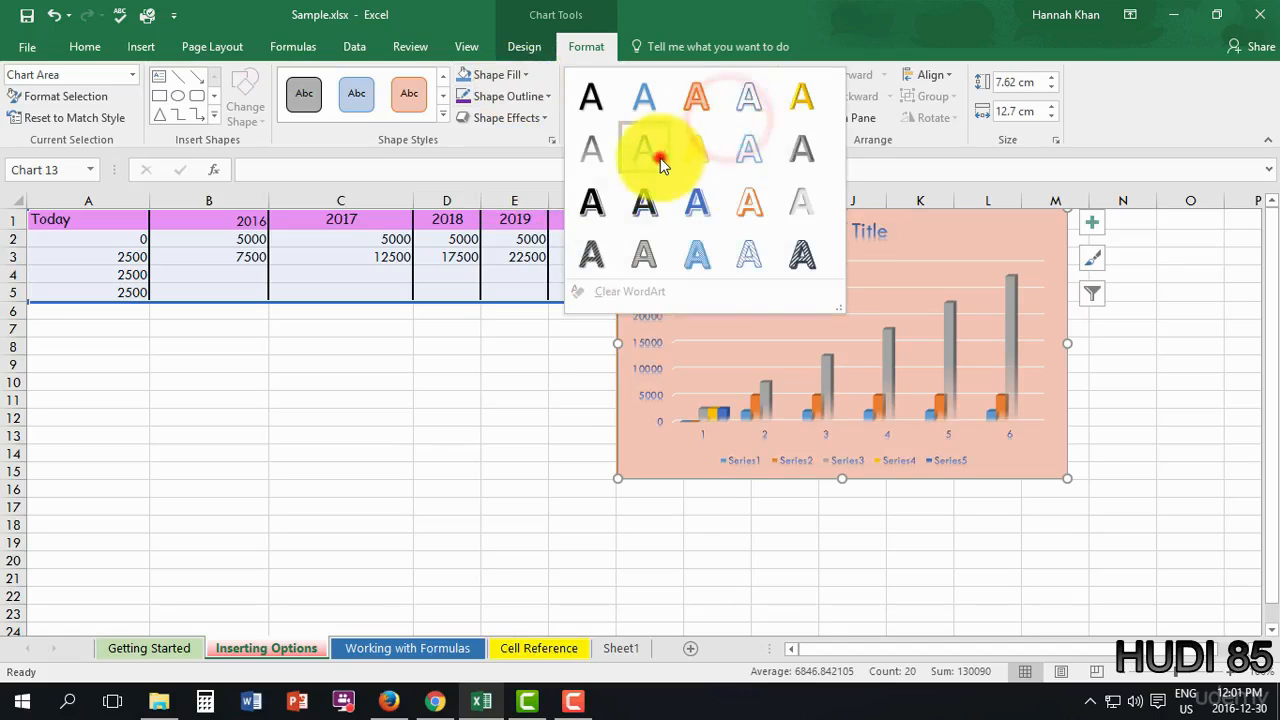
click(663, 157)
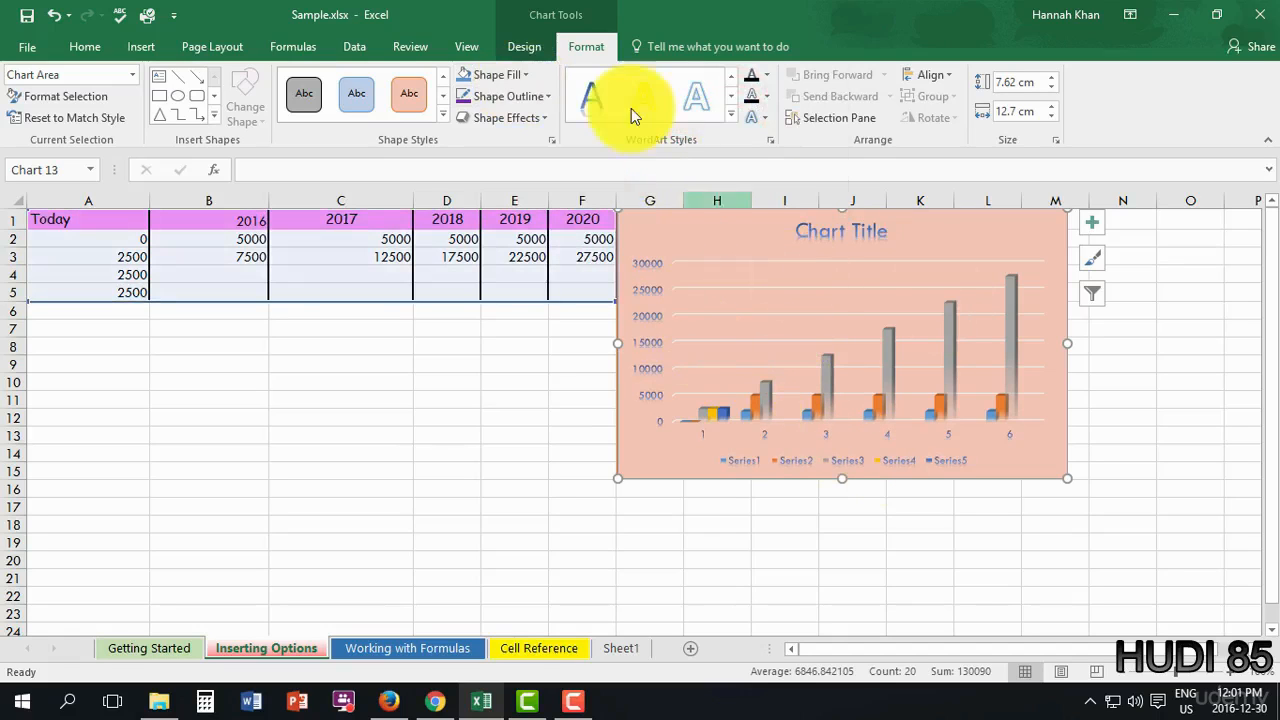
click(738, 113)
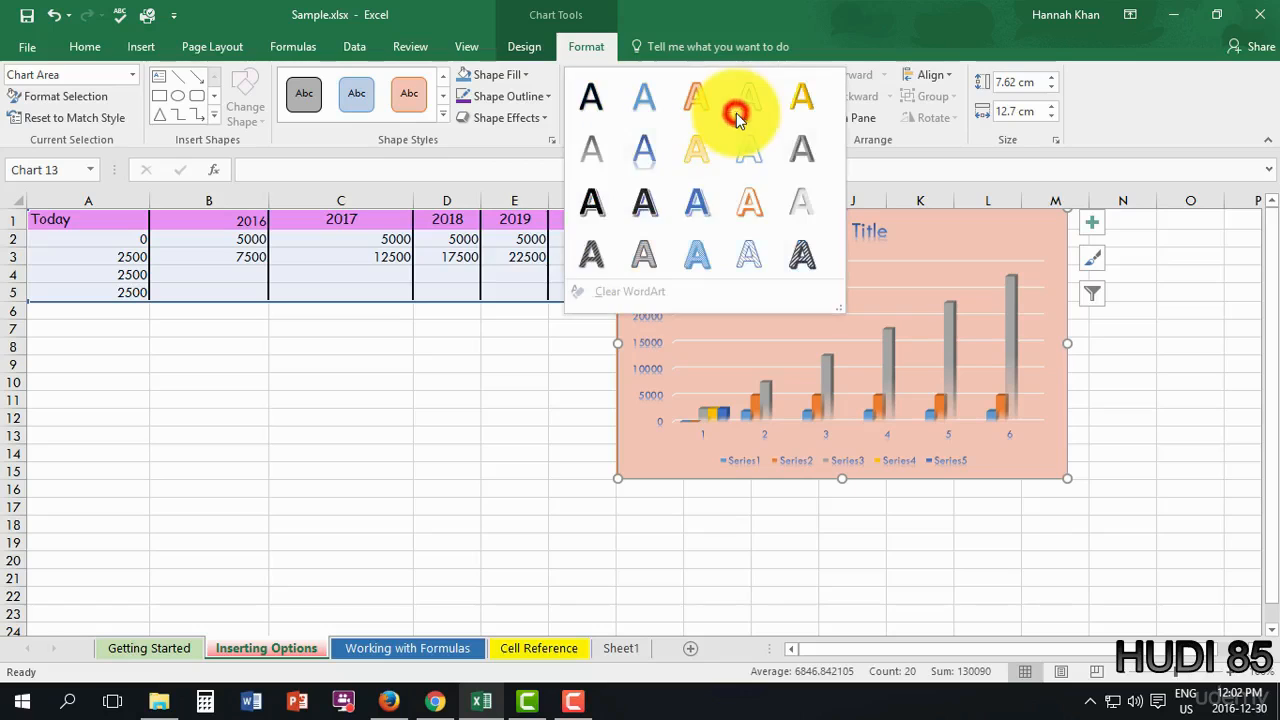
click(755, 214)
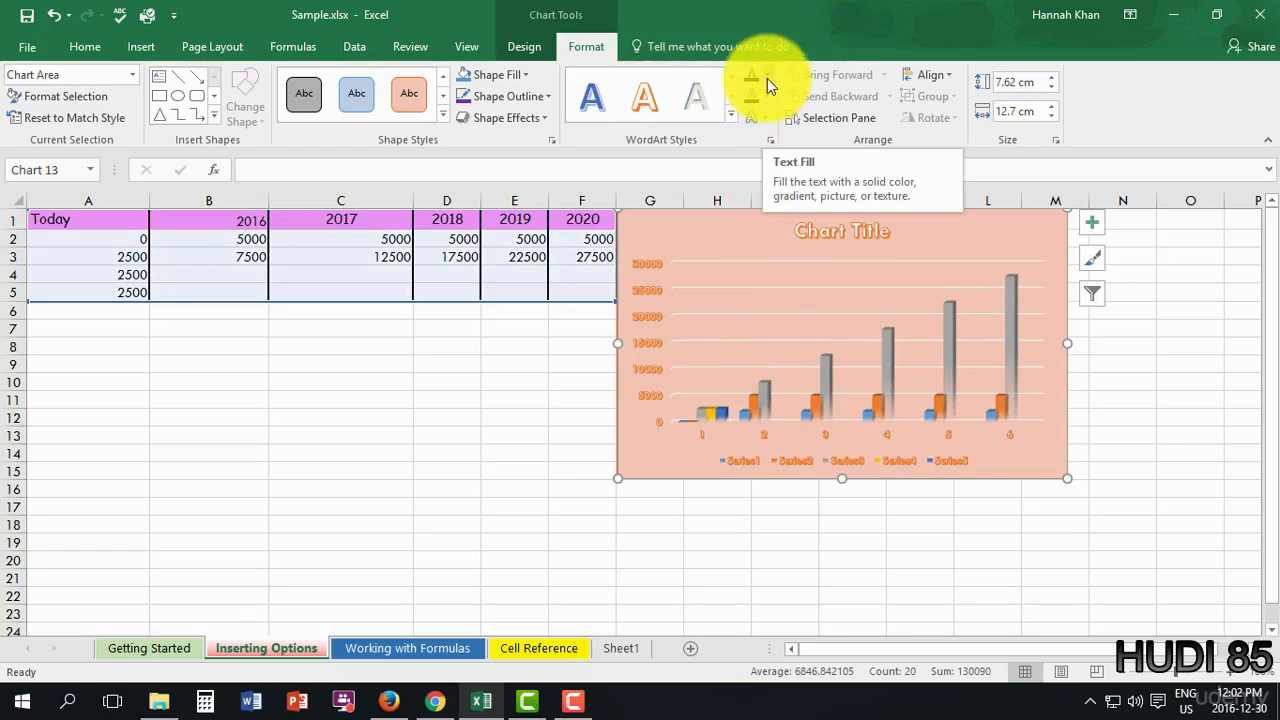
click(705, 103)
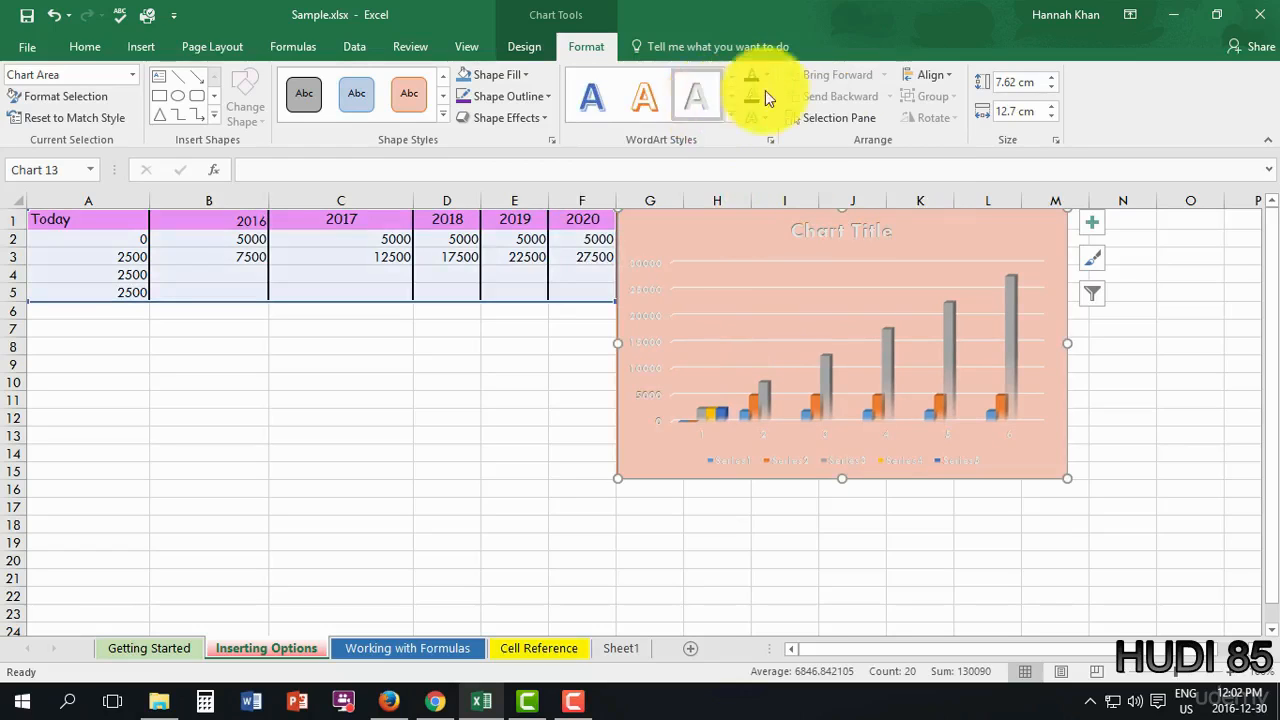
- Resize the chart to 10 cm high by 10 cm wide, then click off the chart
click(1037, 82)
key(BackSpace)
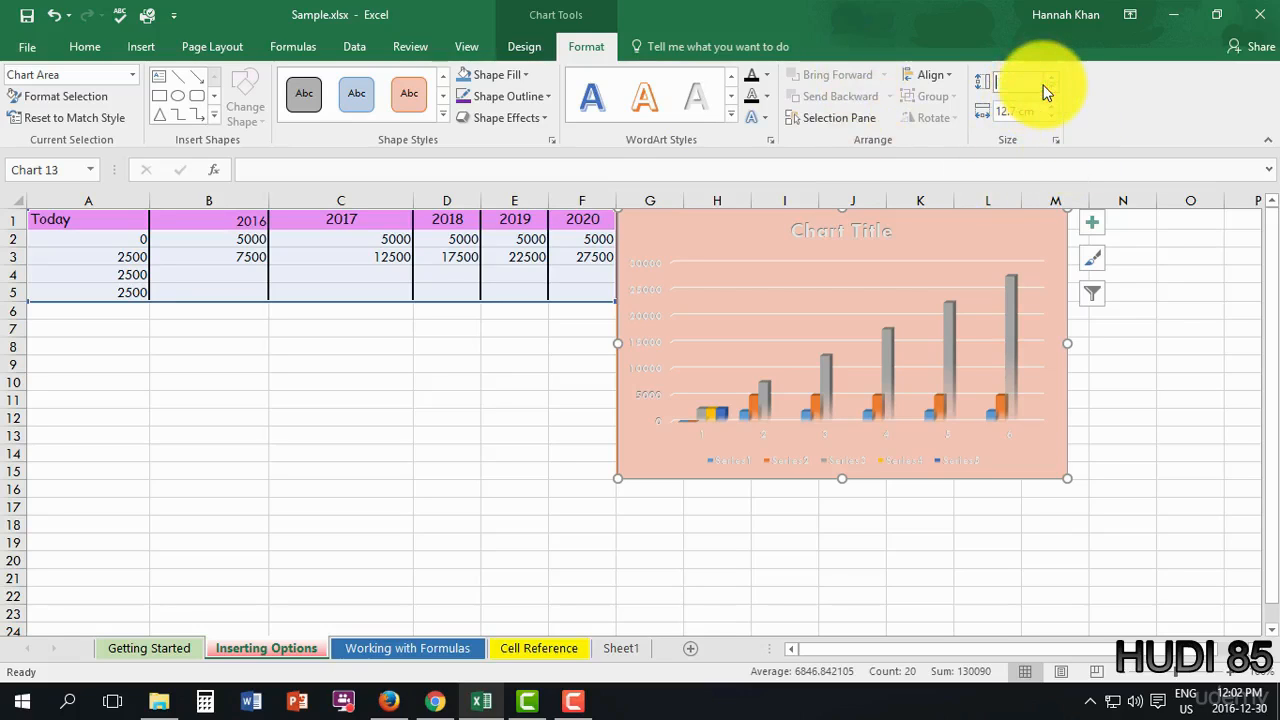
text(10)
key(Tab)
text(10)
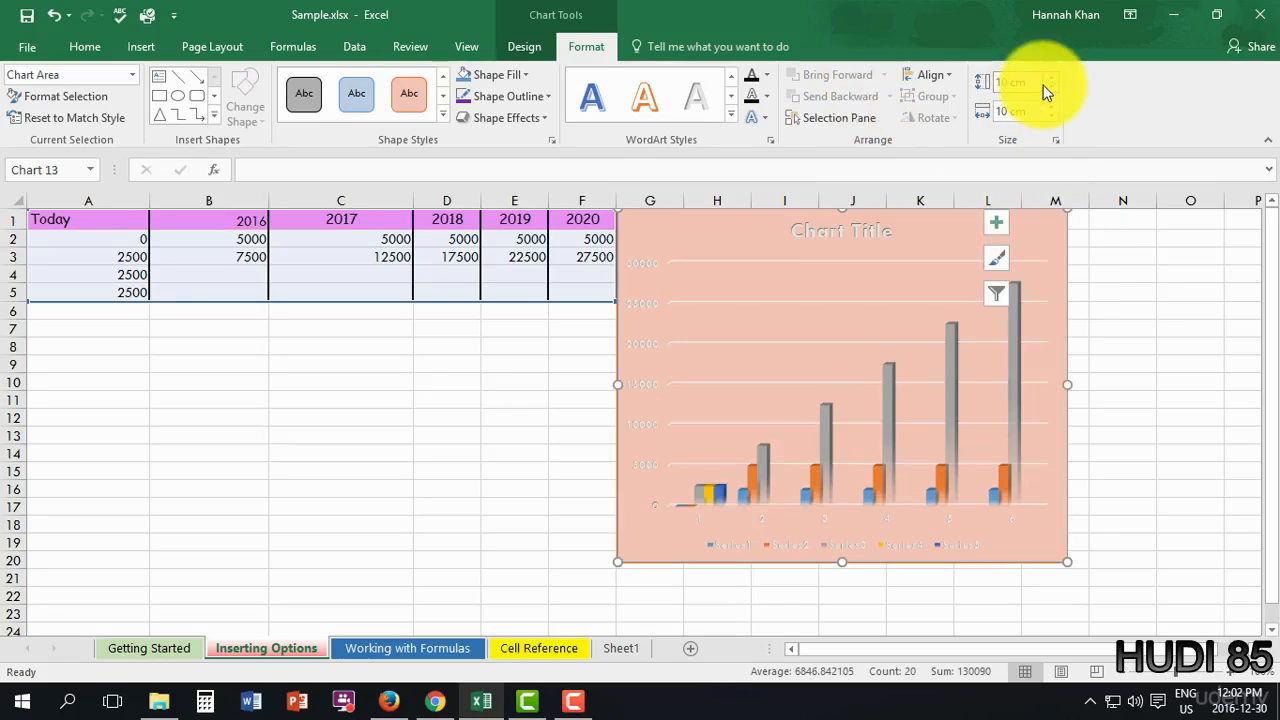
key(Return)
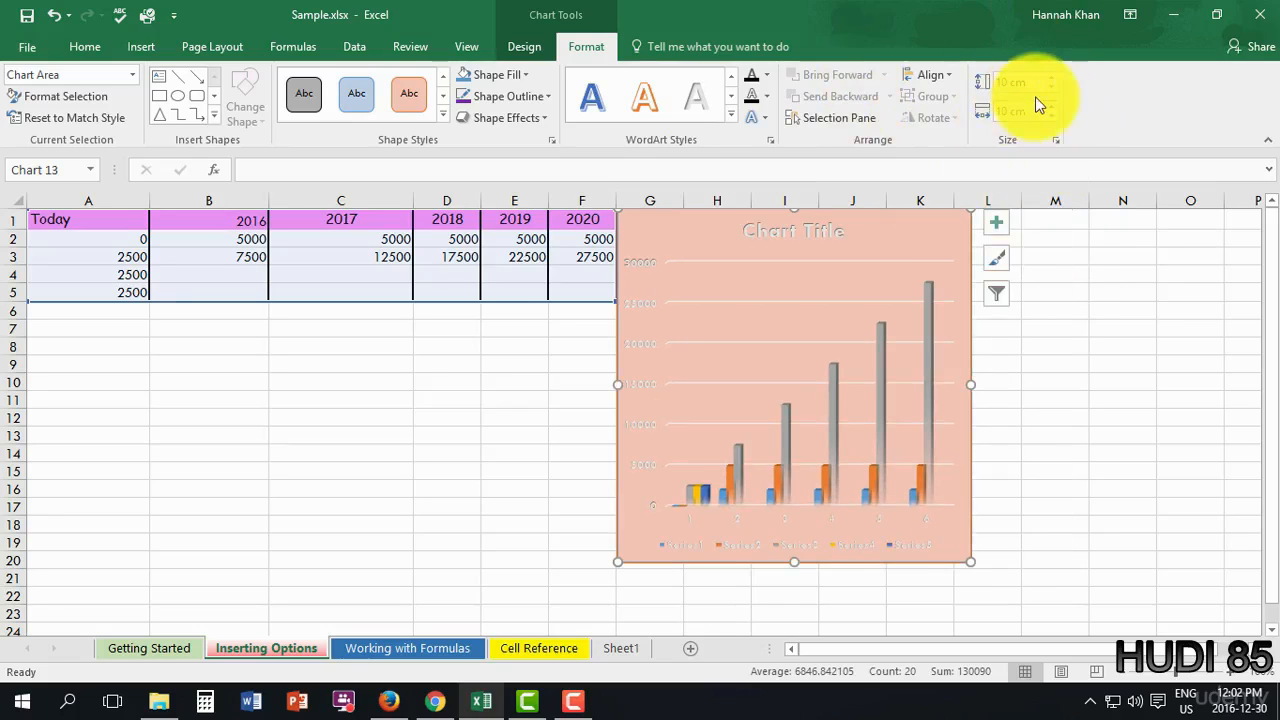
click(1036, 100)
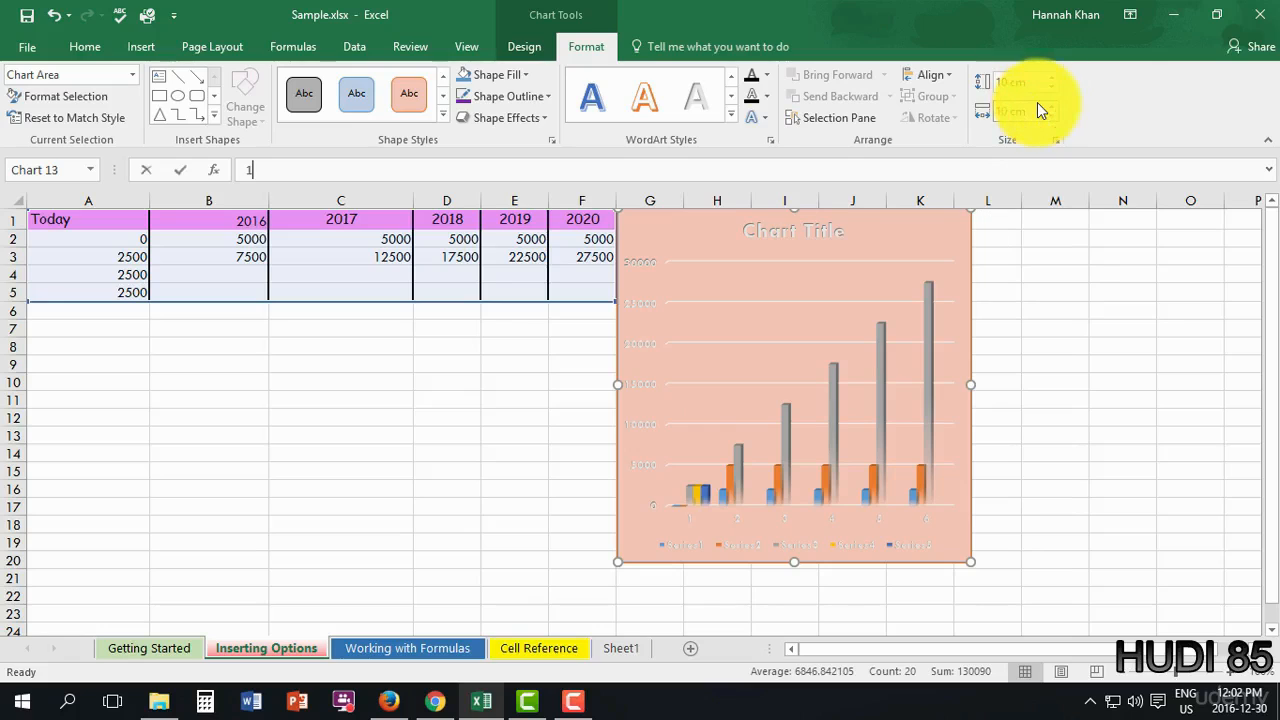
text(1)
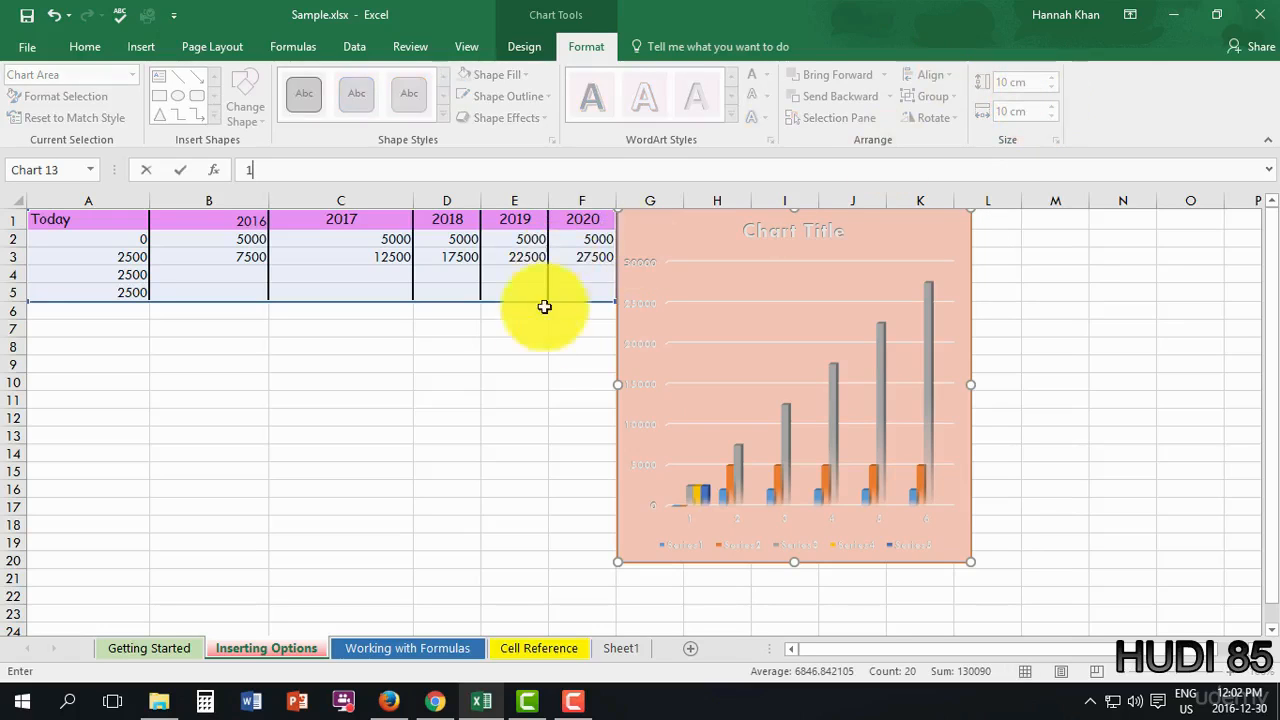
click(527, 351)
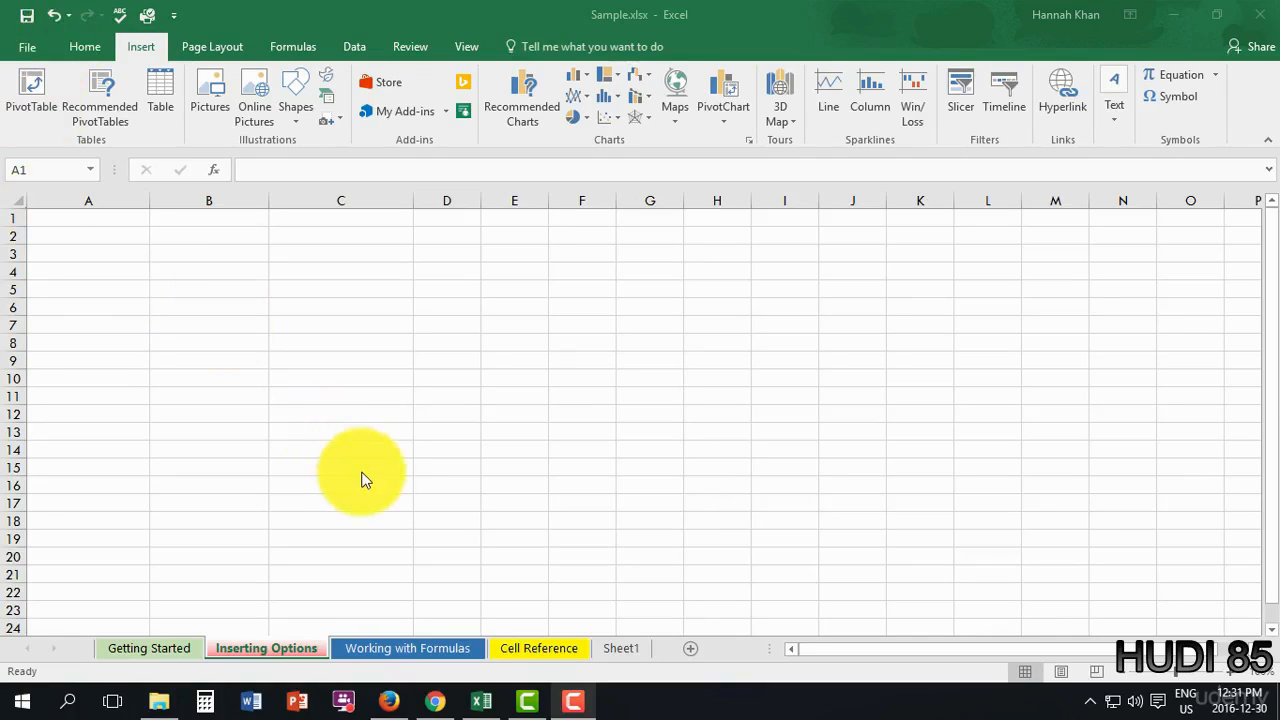
- On the Getting Started sheet, select Shaun in B22 and start an Insert Hyperlink
click(164, 650)
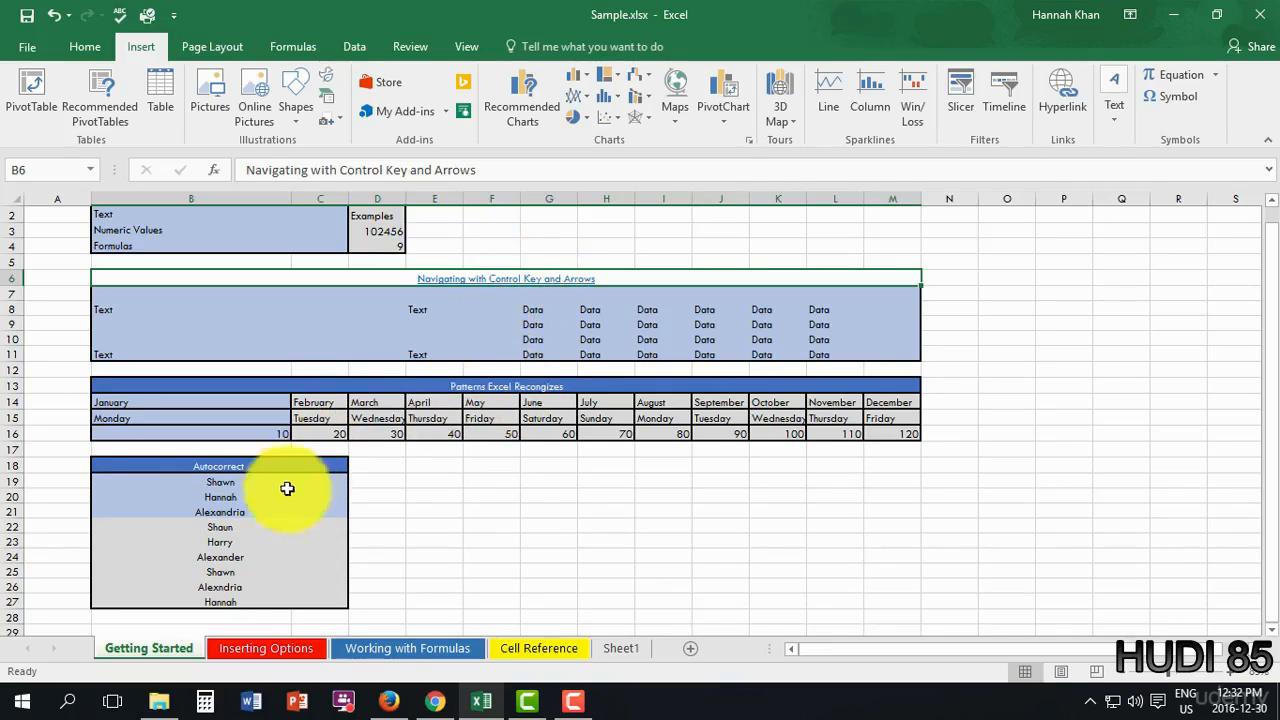
click(230, 527)
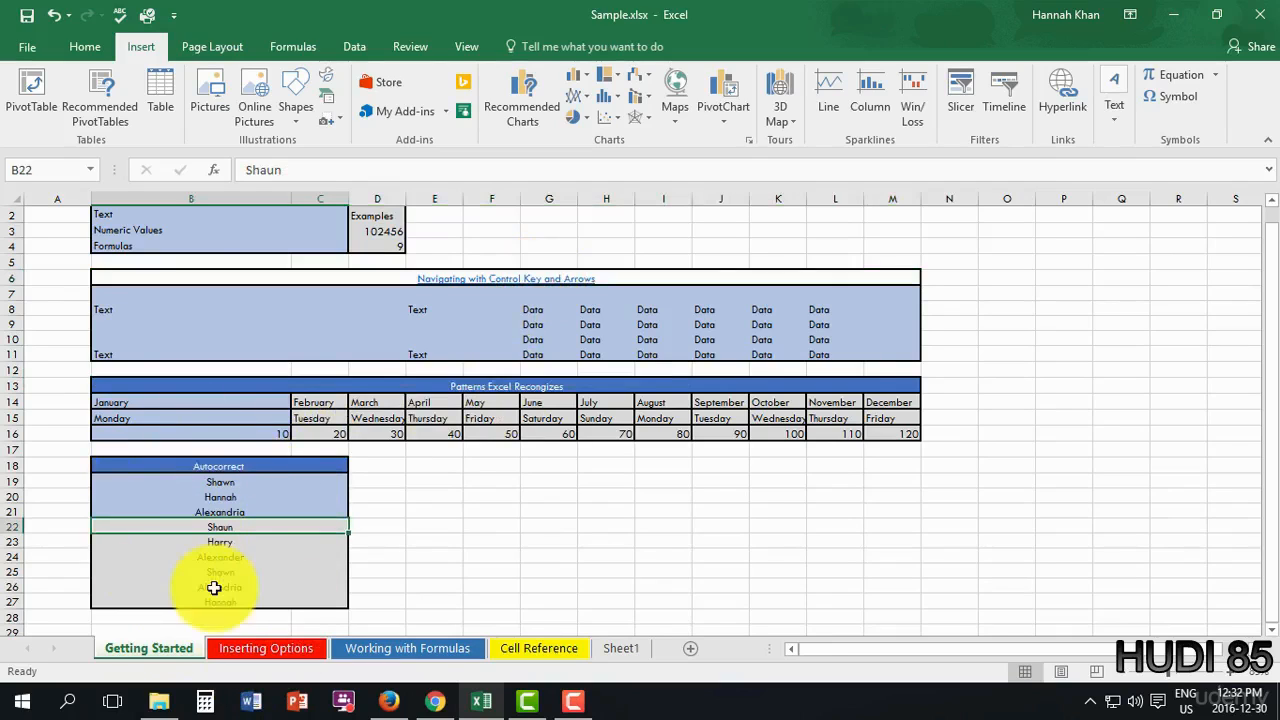
click(1075, 106)
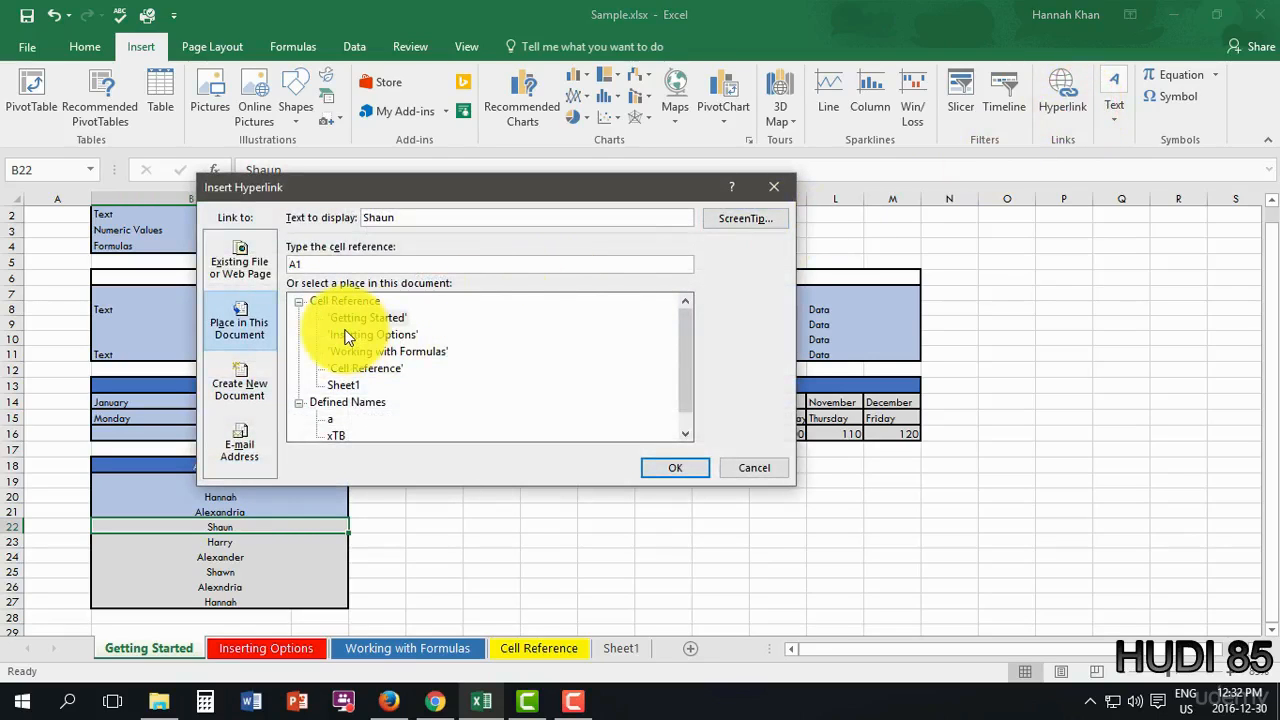
click(240, 252)
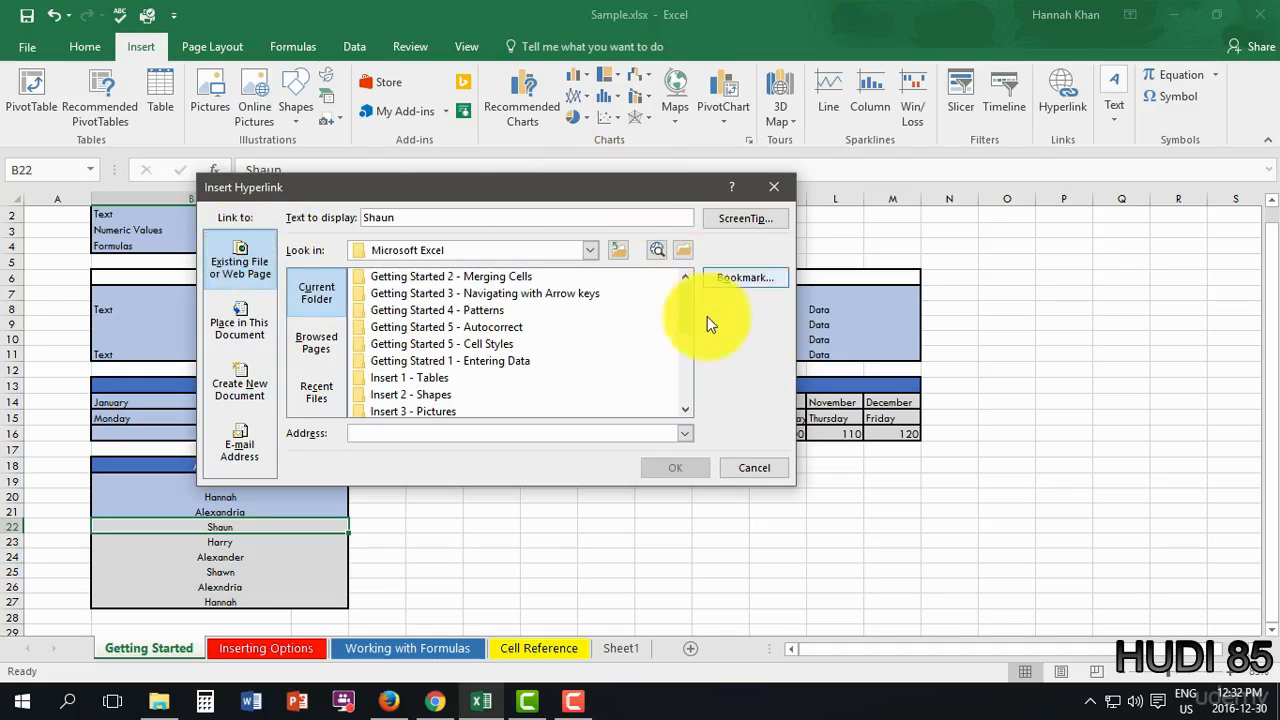
mouse_move(683, 314)
mouse_down()
mouse_move(698, 400)
mouse_move(691, 312)
mouse_up()
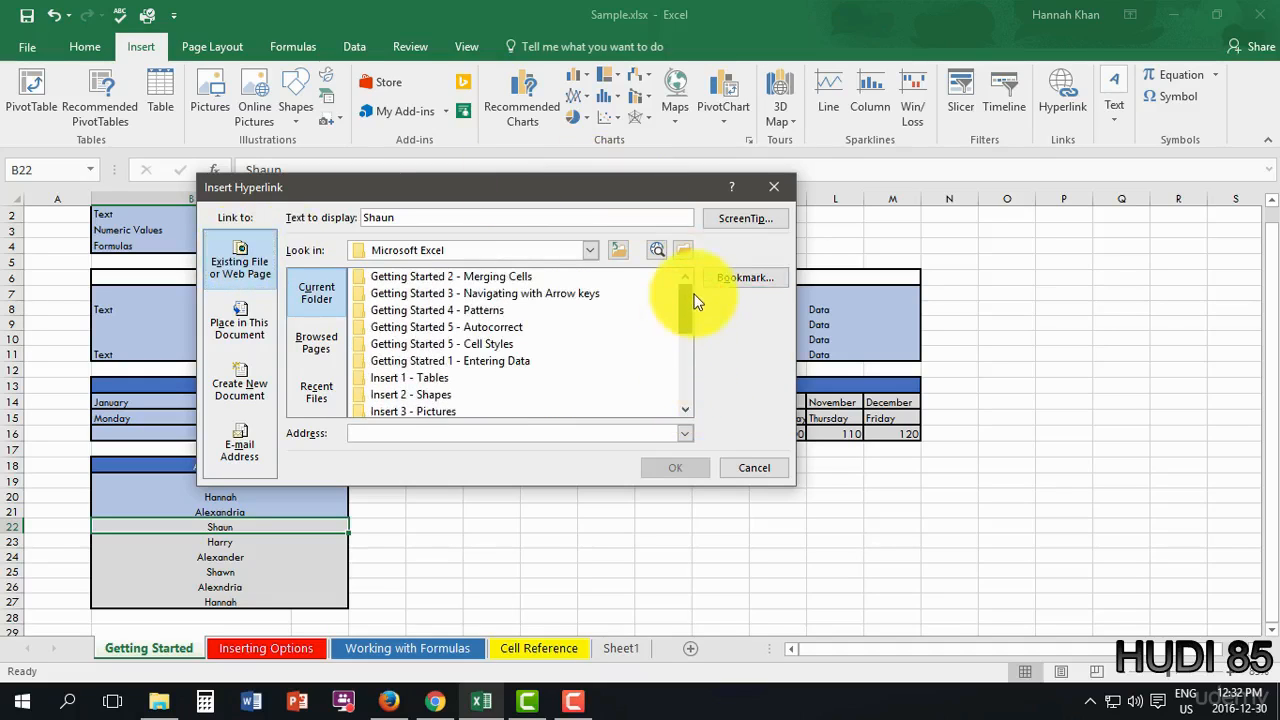
click(310, 345)
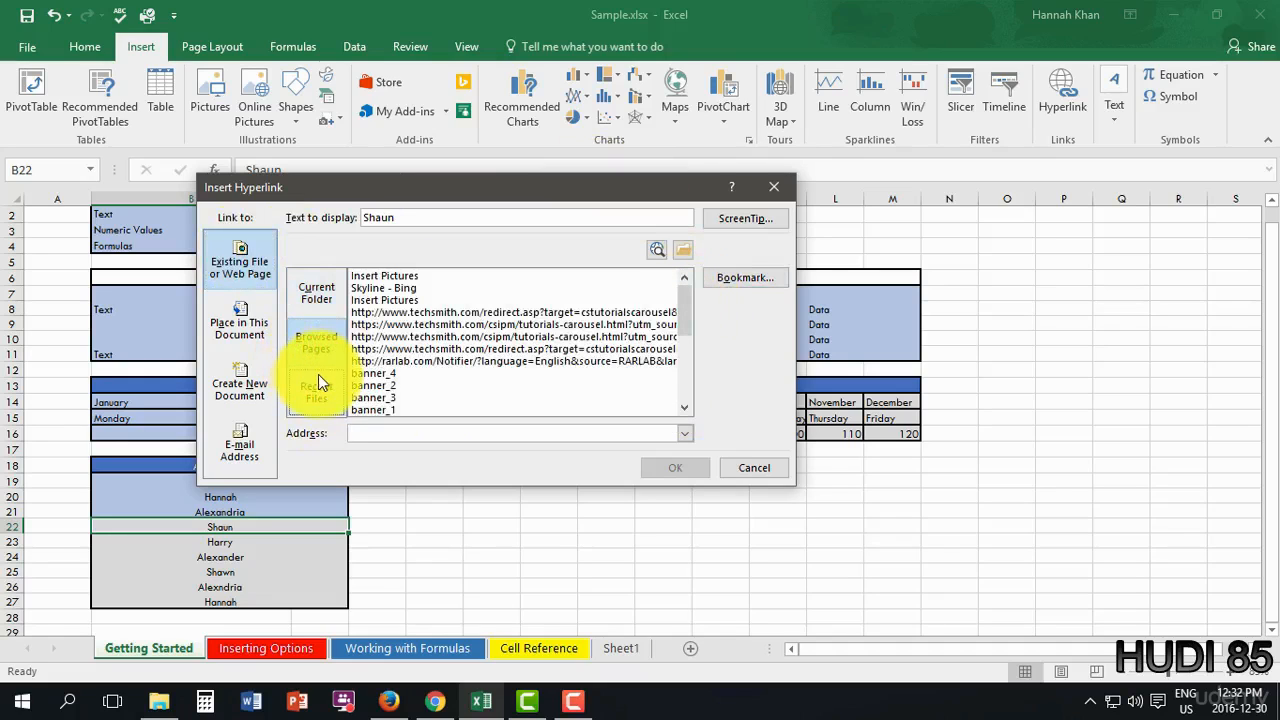
click(319, 402)
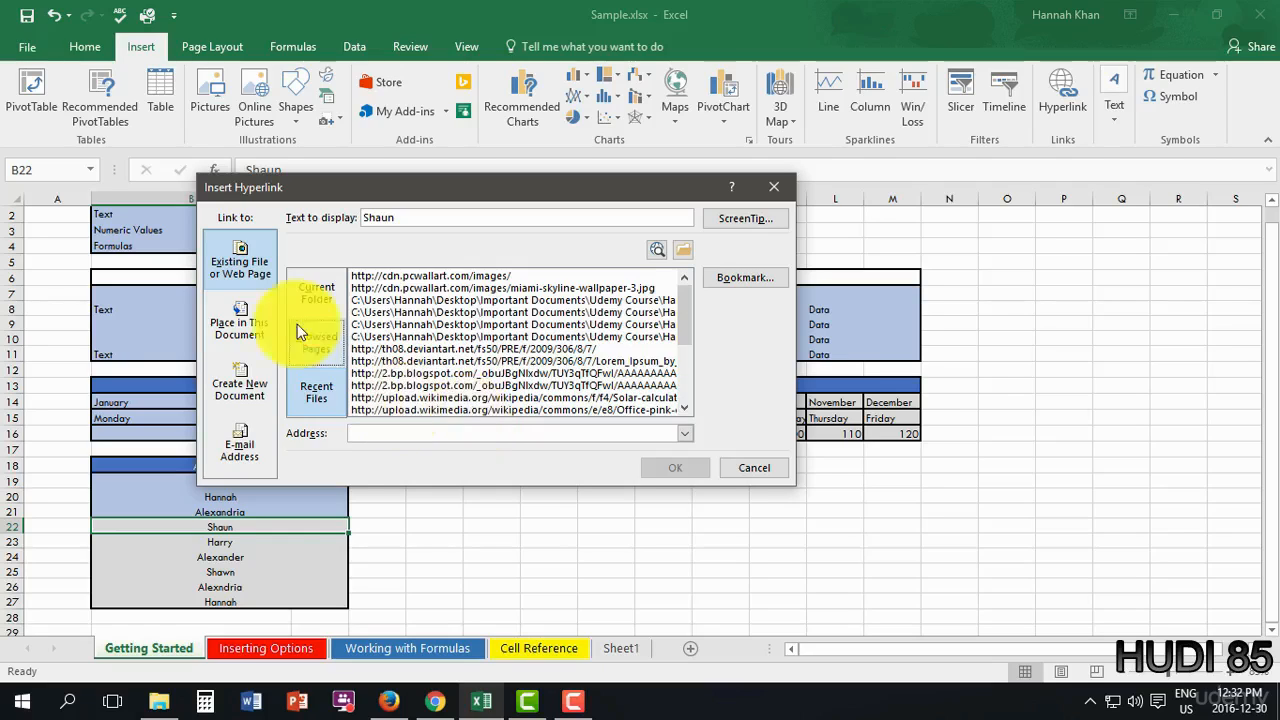
click(251, 348)
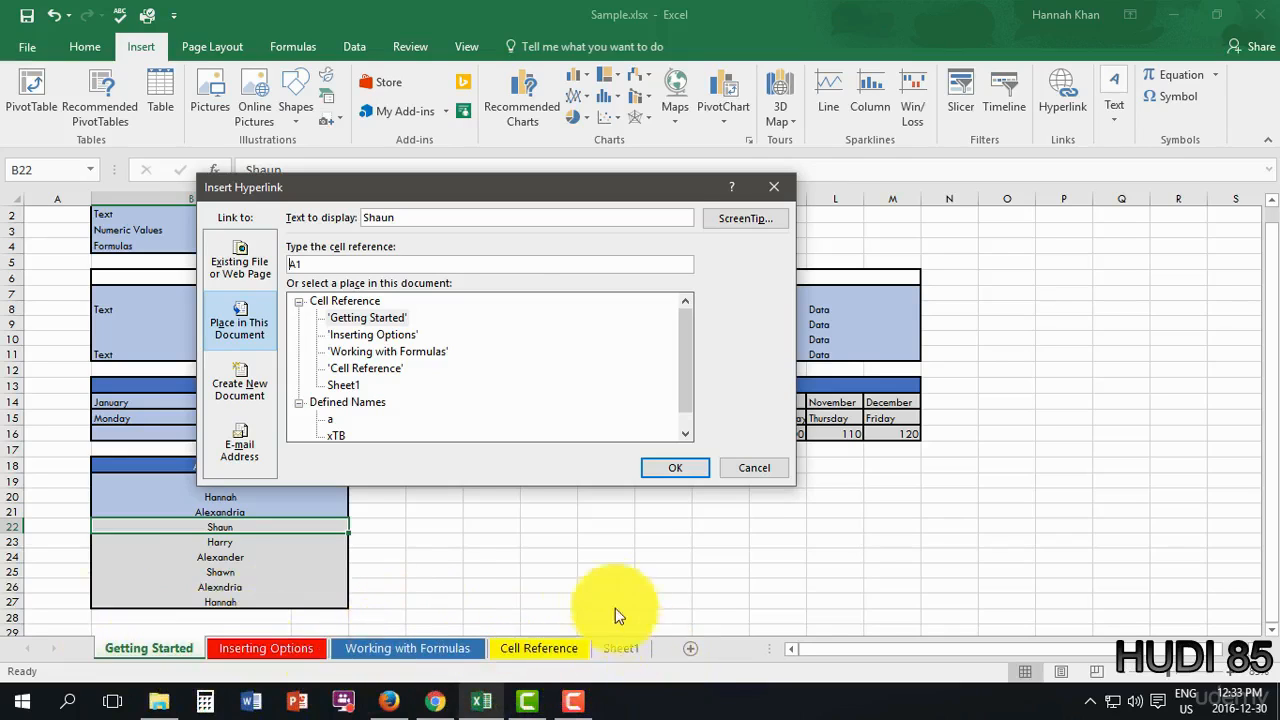
- Try several sheets and the defined name 'a' as targets, then choose Create New Document
click(361, 318)
click(352, 334)
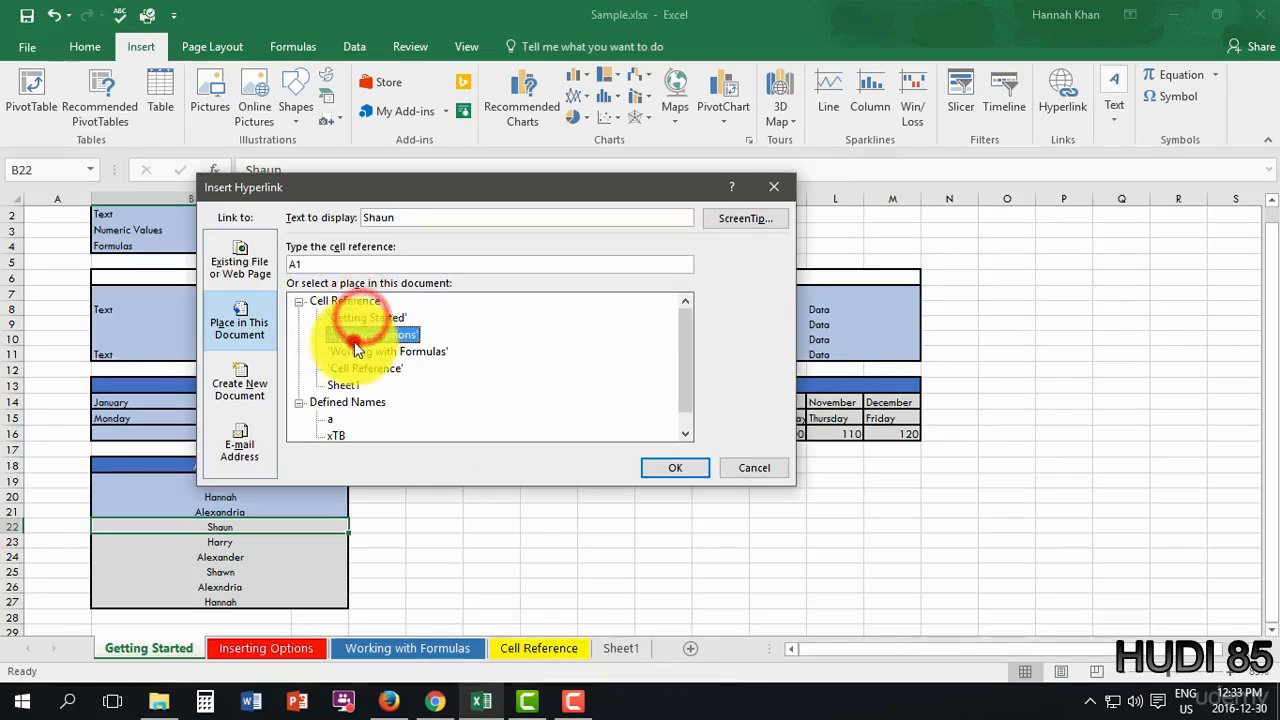
click(351, 351)
click(350, 368)
click(343, 385)
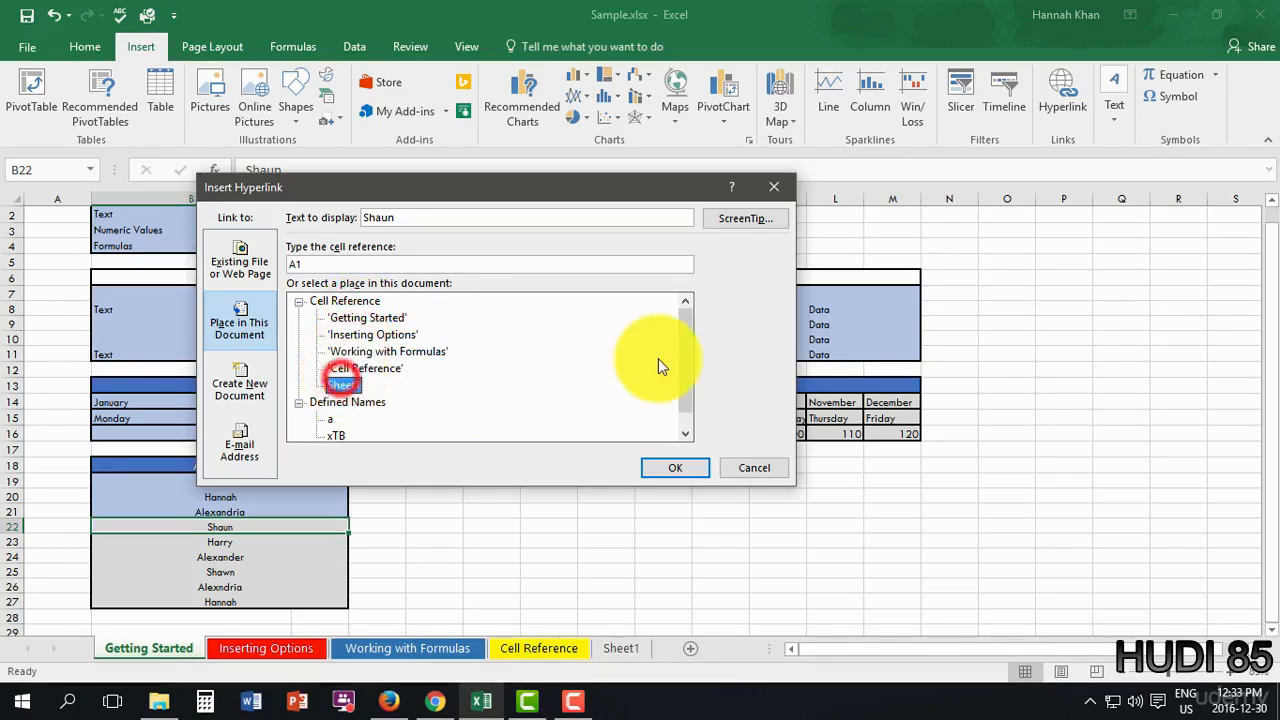
drag(687, 381, 690, 339)
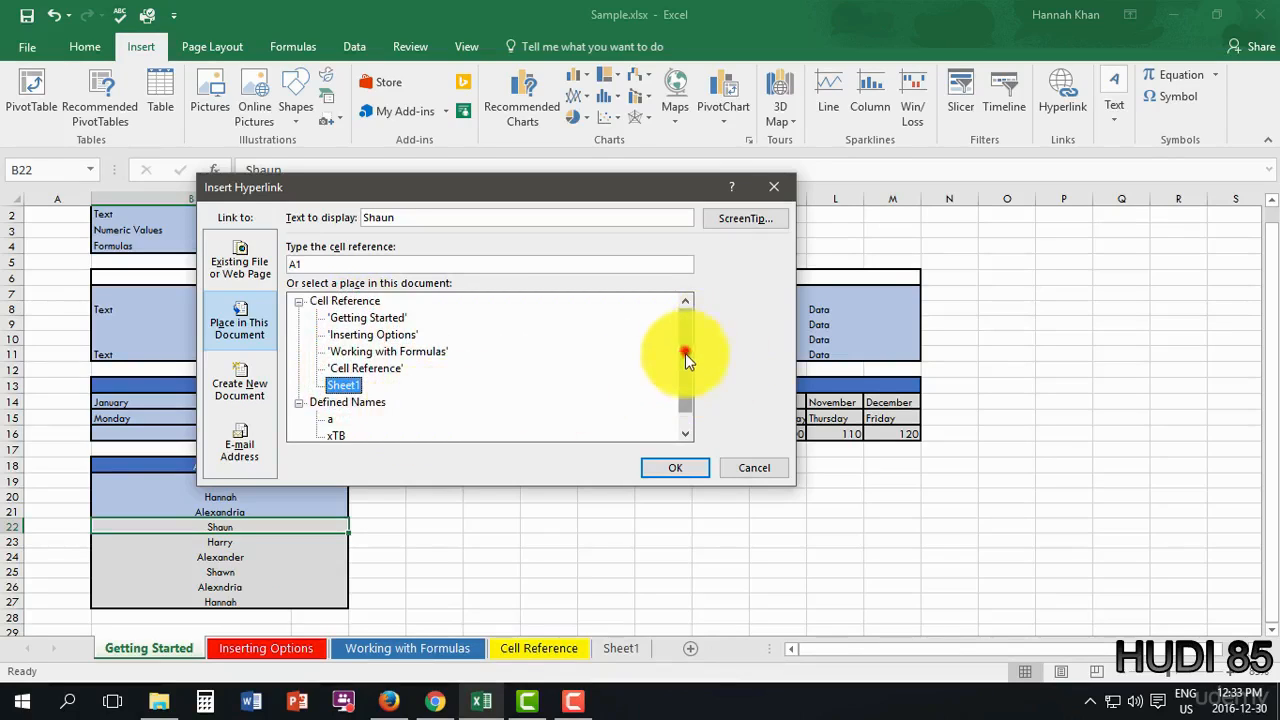
drag(685, 353, 491, 401)
click(335, 402)
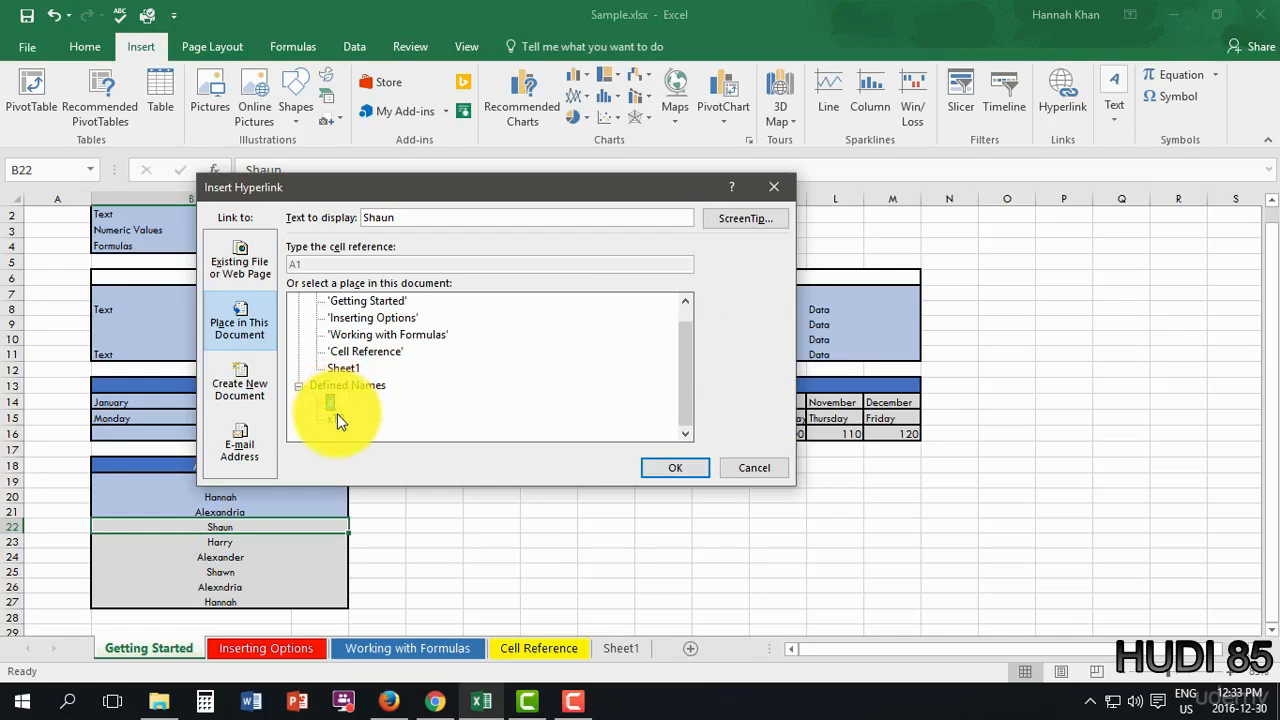
click(240, 401)
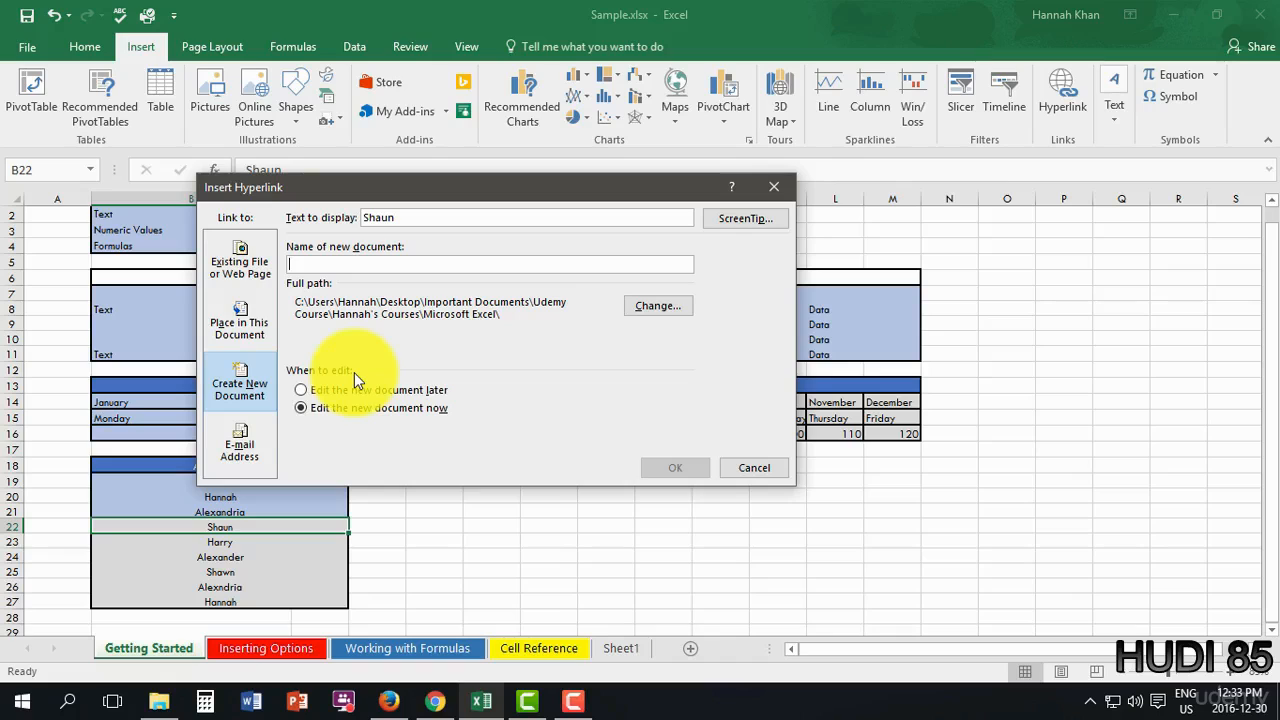
- Point the B22 hyperlink to Sheet1, cell A1, and confirm with OK
click(256, 462)
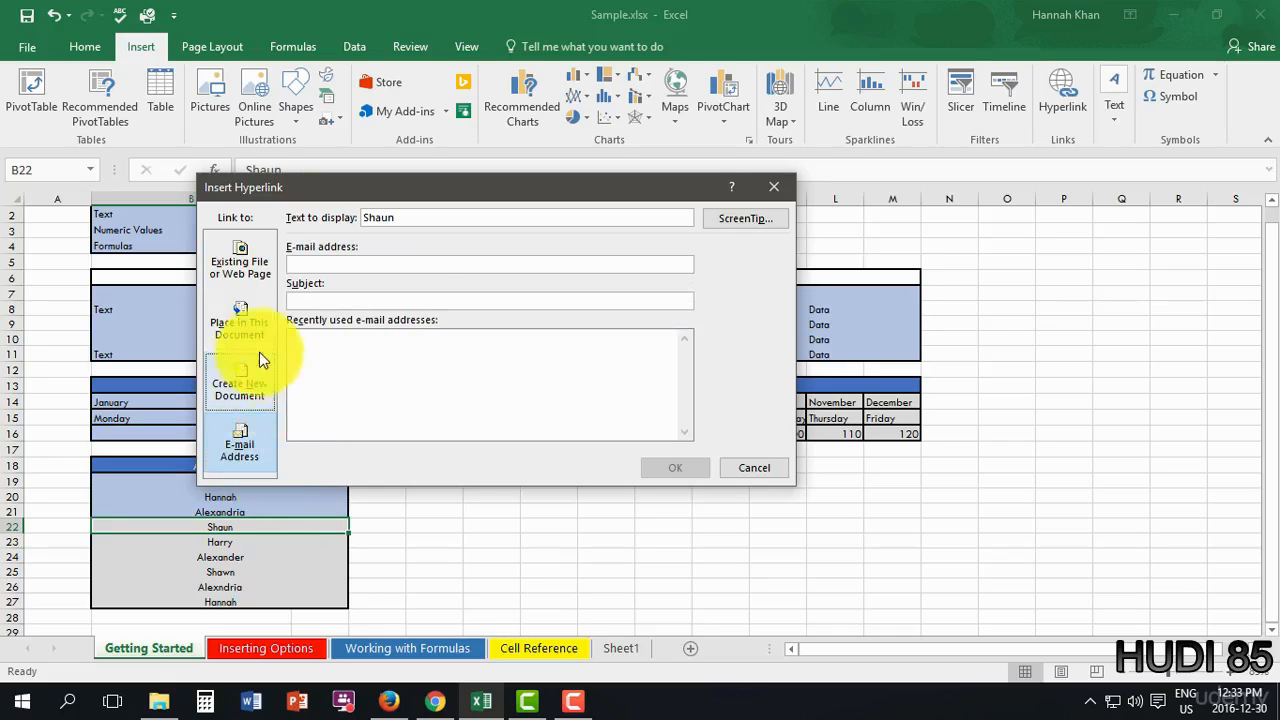
click(254, 322)
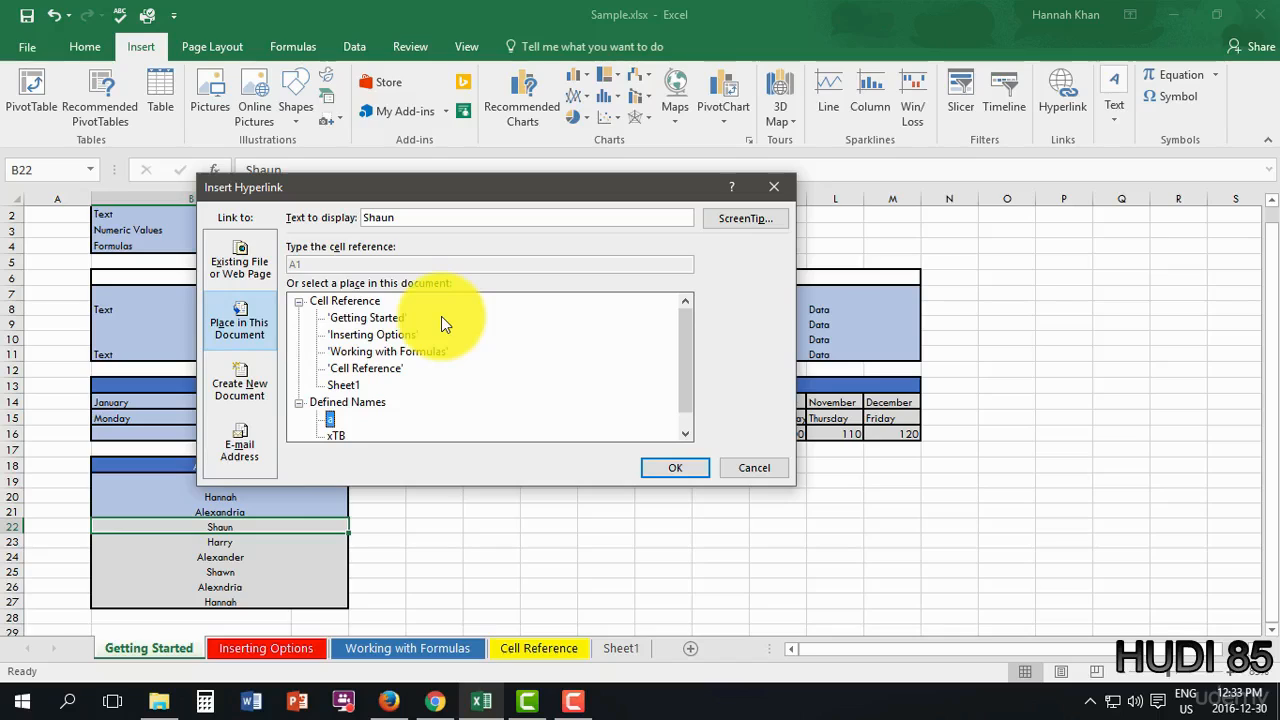
click(348, 387)
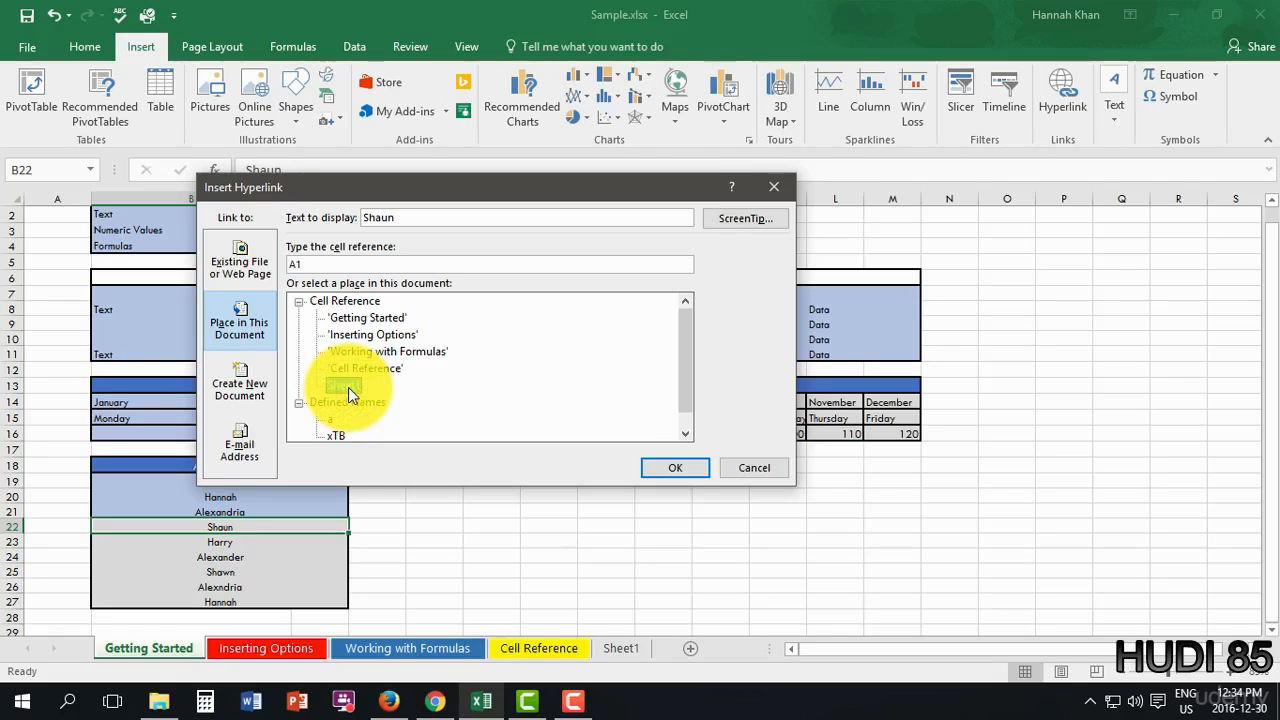
click(695, 473)
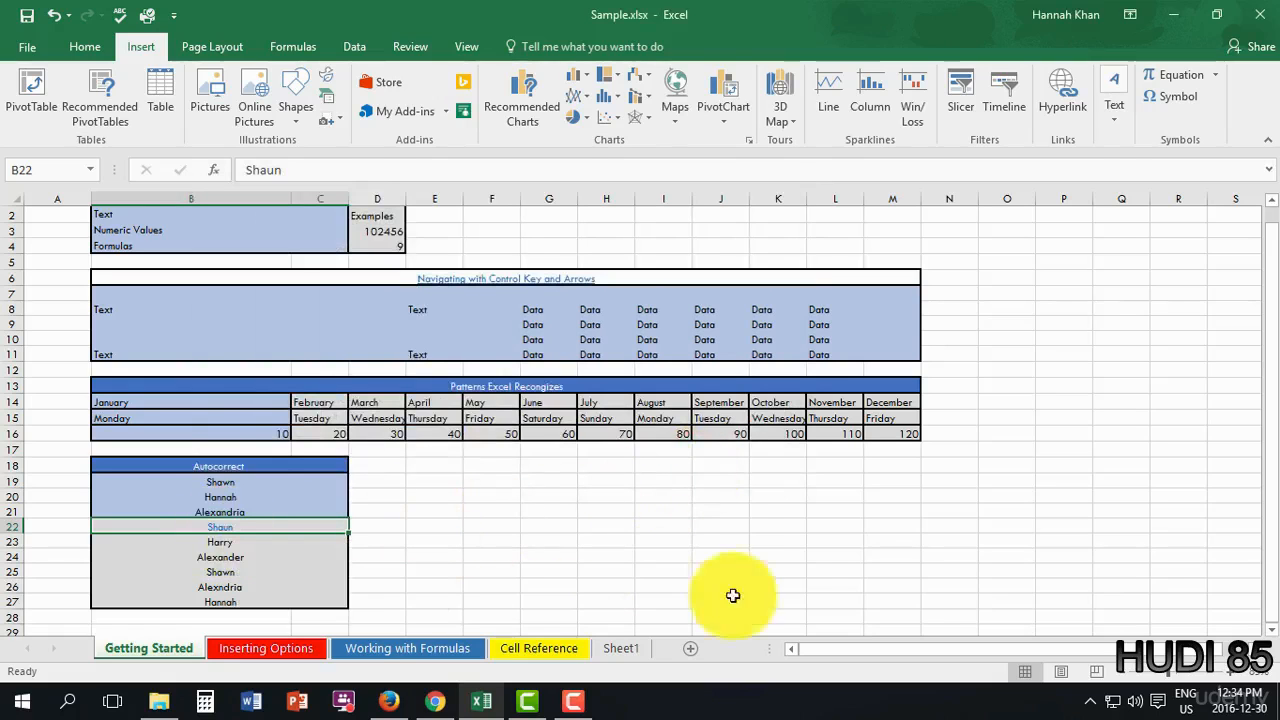
- Follow the hyperlink in cell B22 to jump to cell A1 on Sheet1
scroll(221, 537, up, 4)
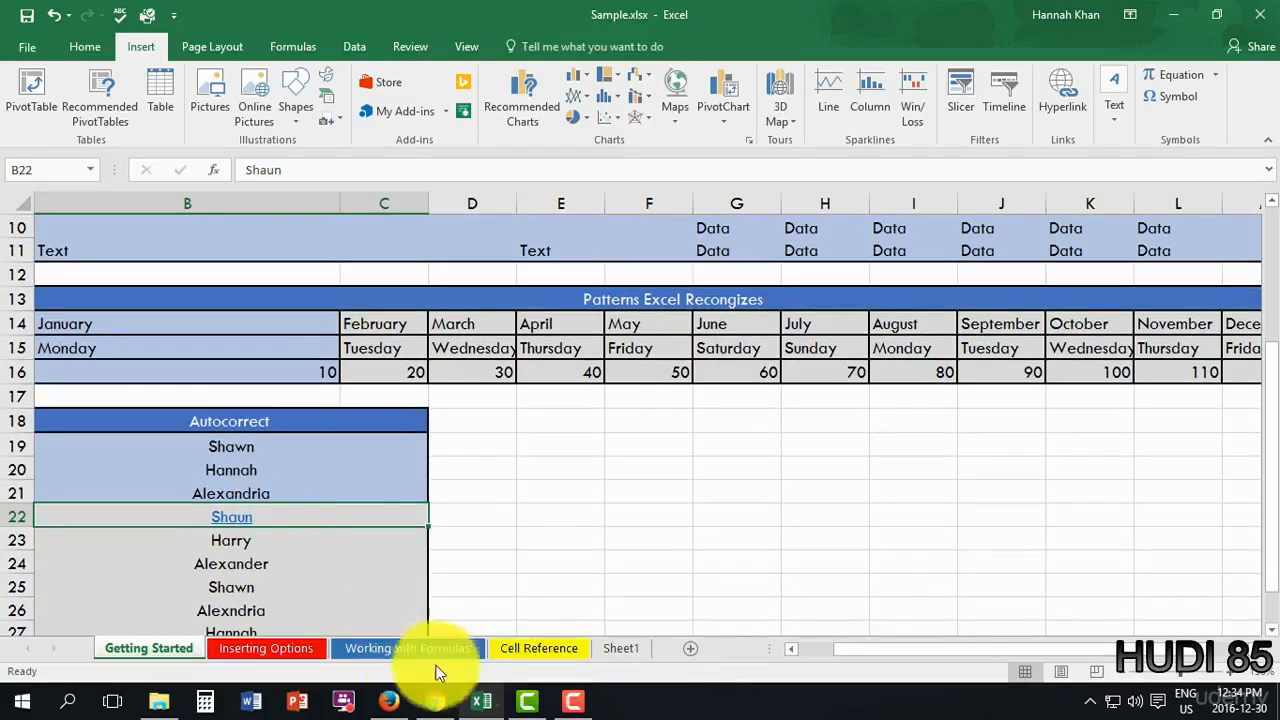
click(835, 654)
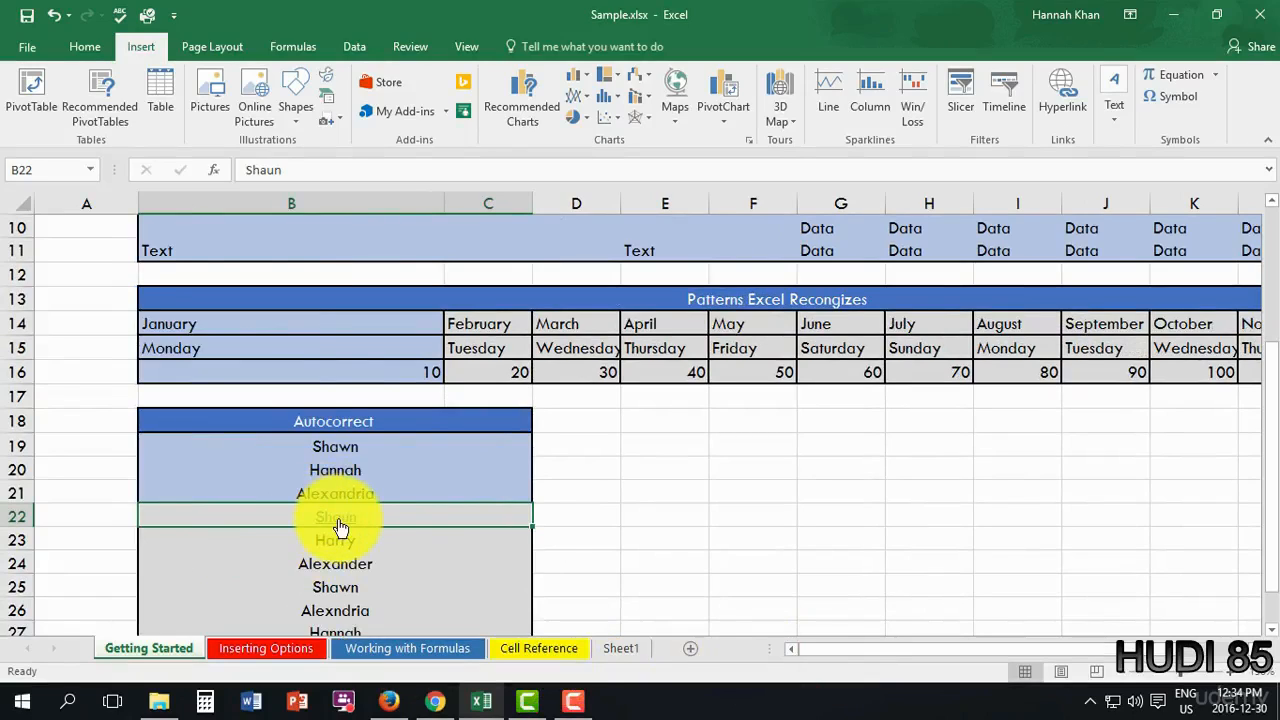
mouse_move(340, 527)
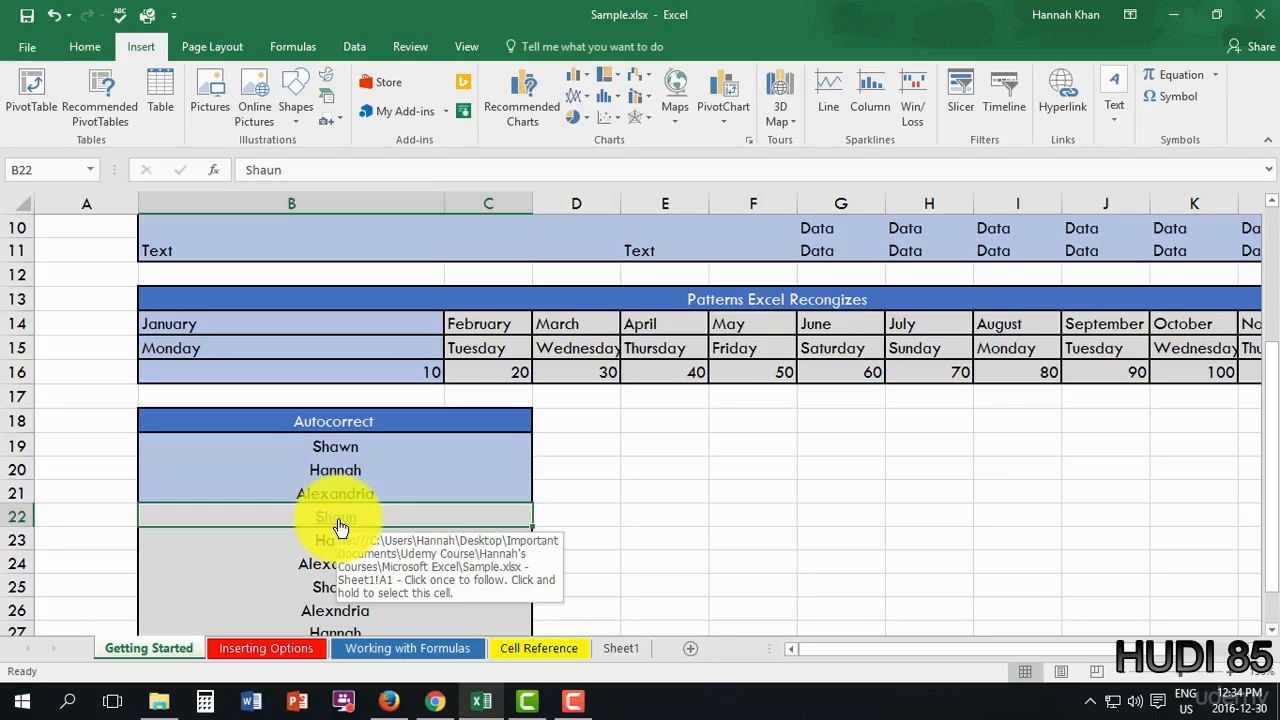
click(340, 527)
click(340, 521)
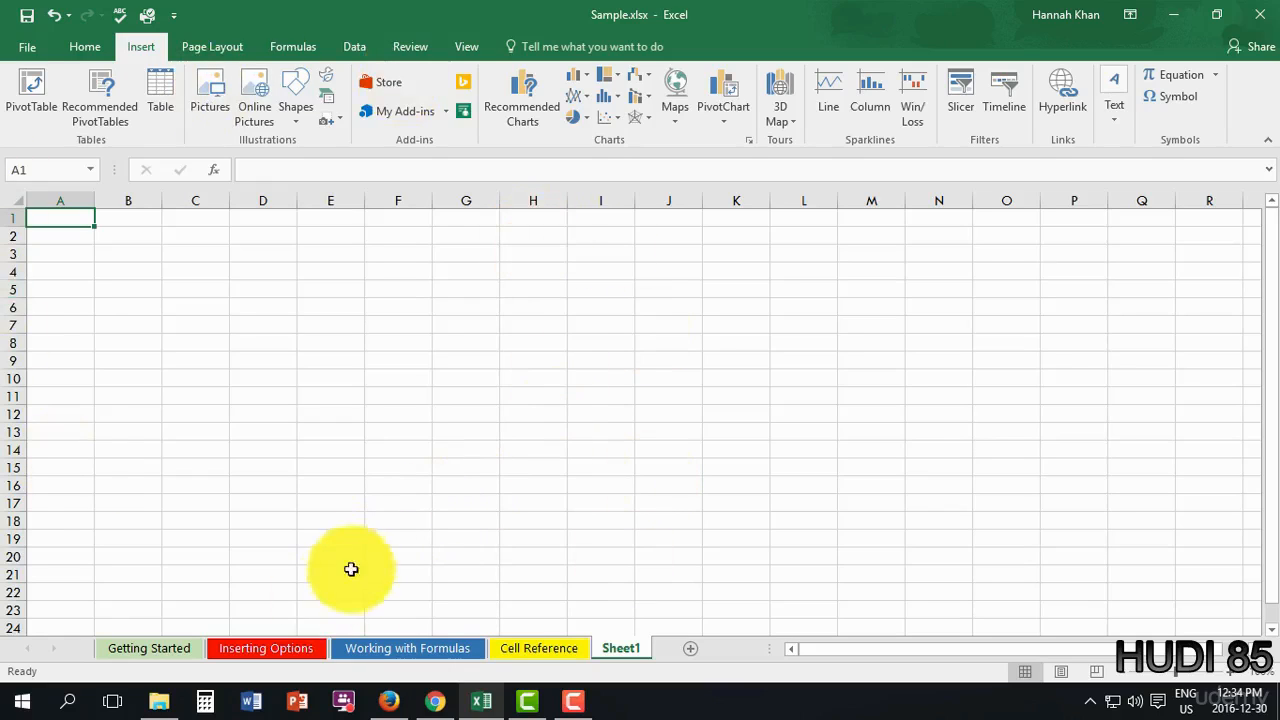
- Return to the Inserting Options sheet and expand the Insert tab's Text dropdown
click(234, 649)
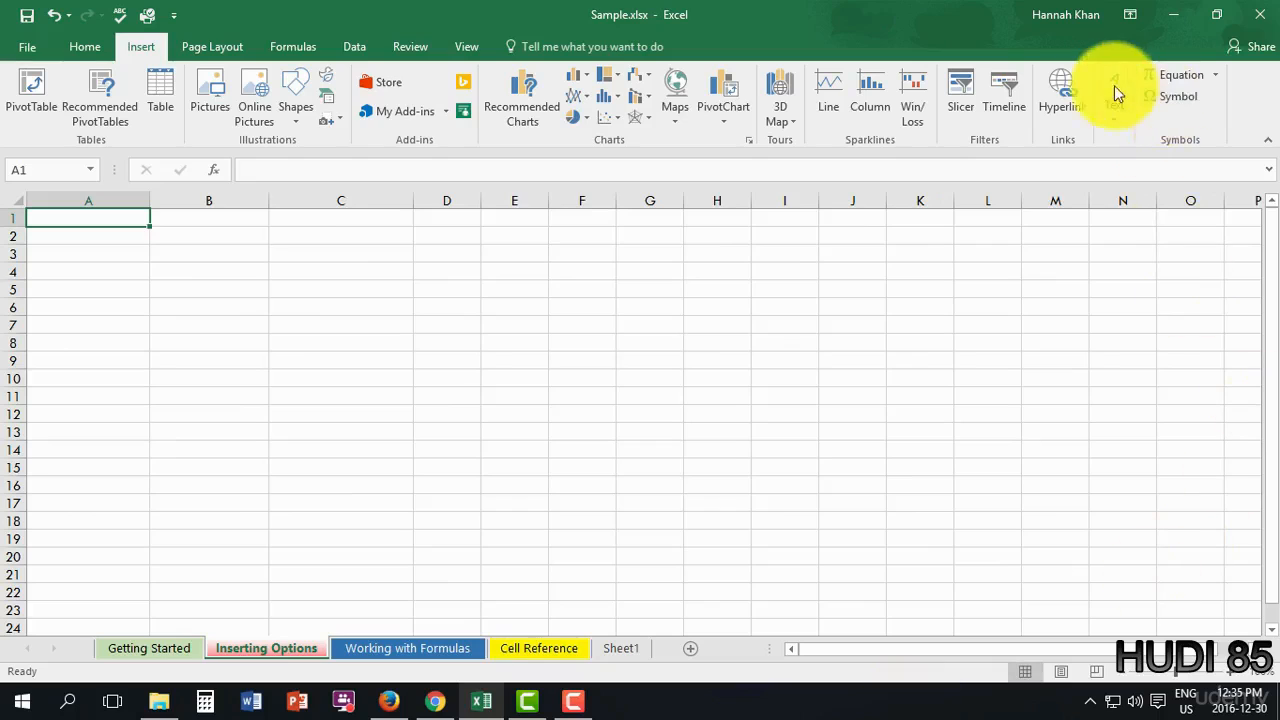
click(1115, 112)
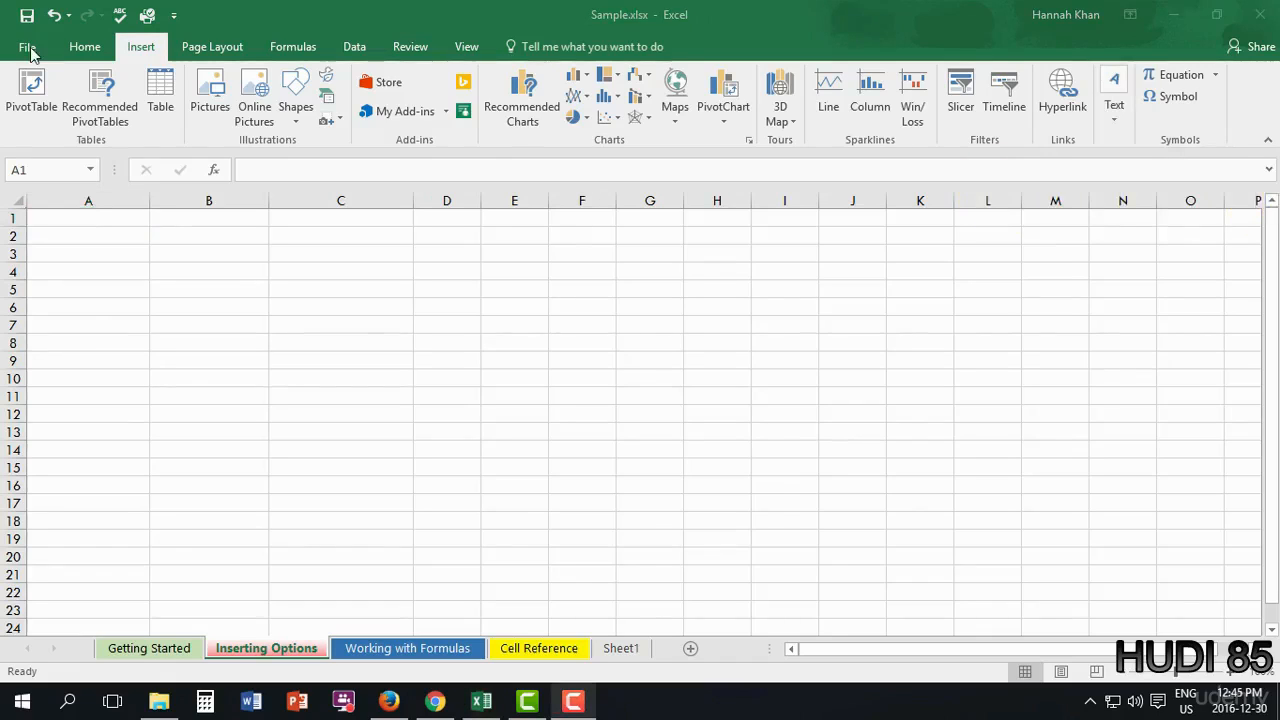
click(1113, 115)
click(1113, 115)
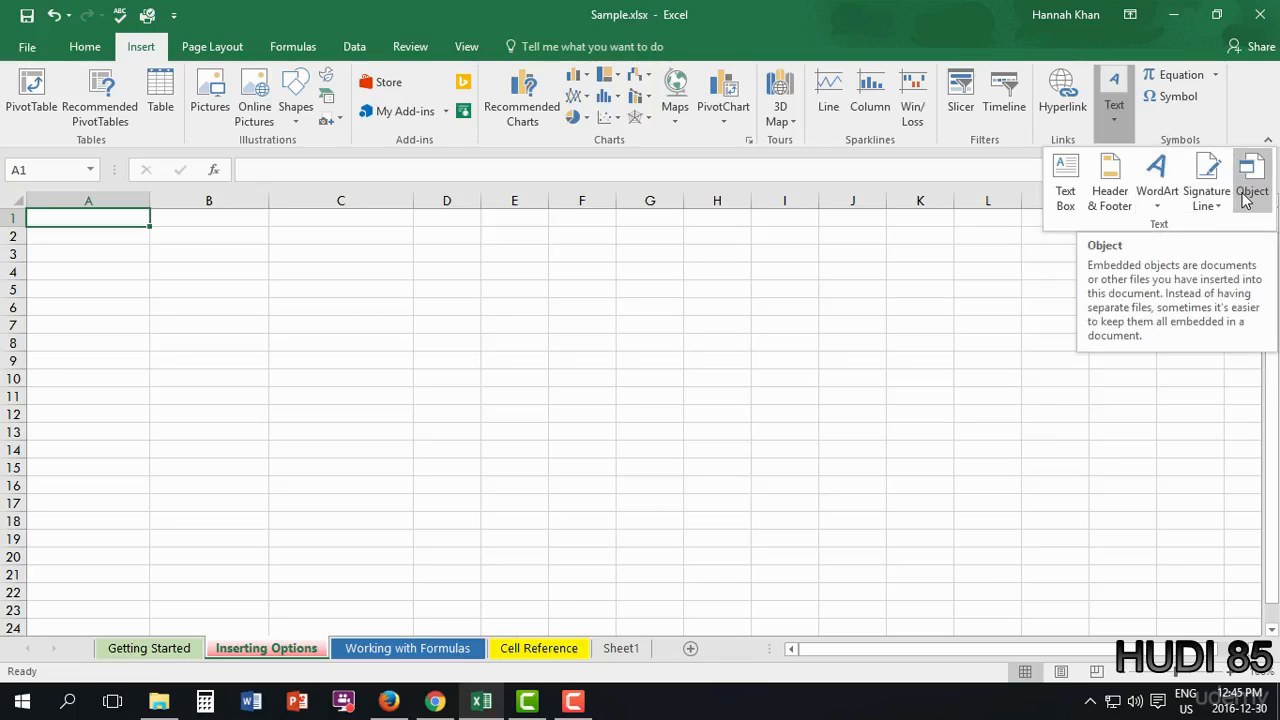
- Draw a text box over about B2:C9, then move it down-left to about A4:B11
click(1067, 205)
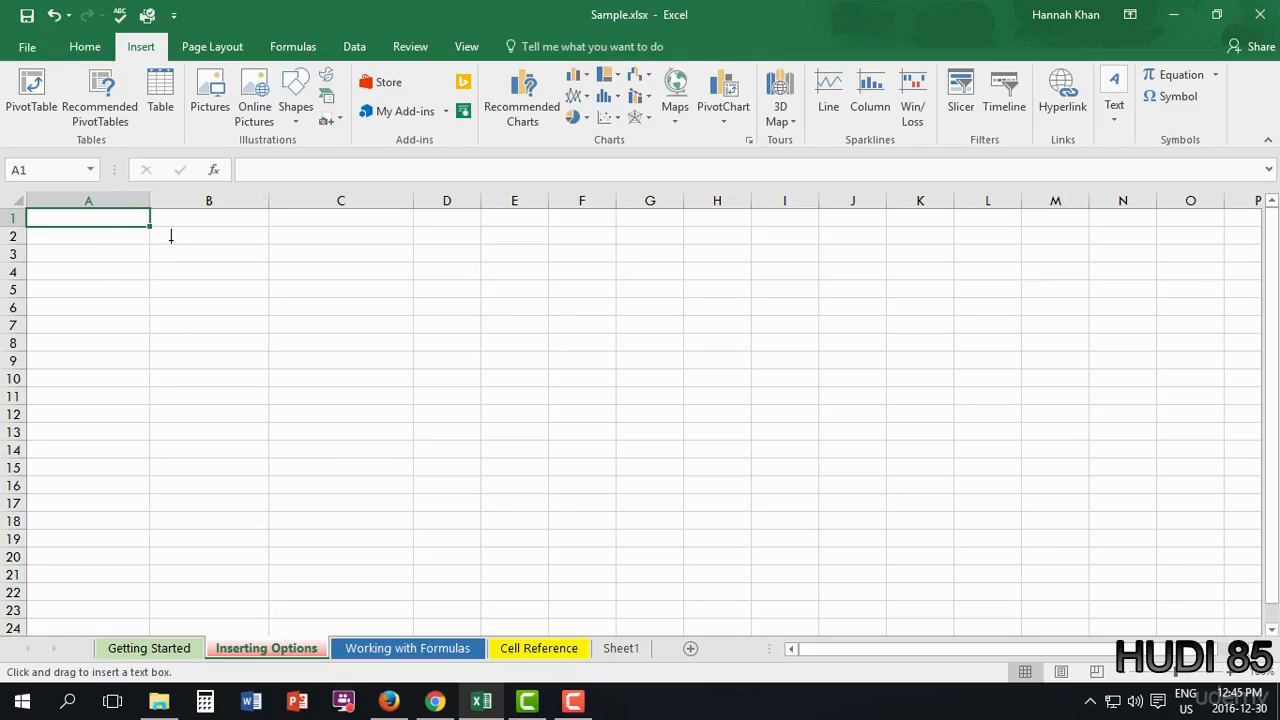
mouse_move(172, 235)
mouse_down()
mouse_move(340, 297)
mouse_move(379, 368)
mouse_up()
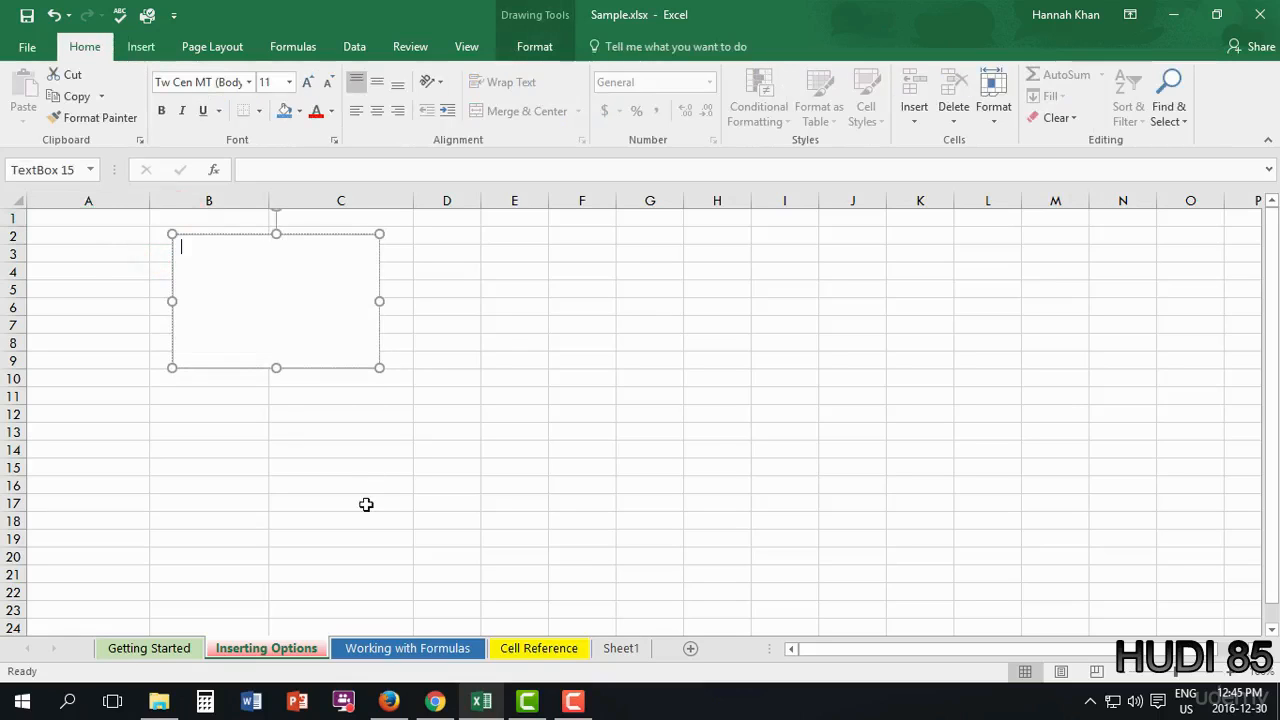
click(528, 50)
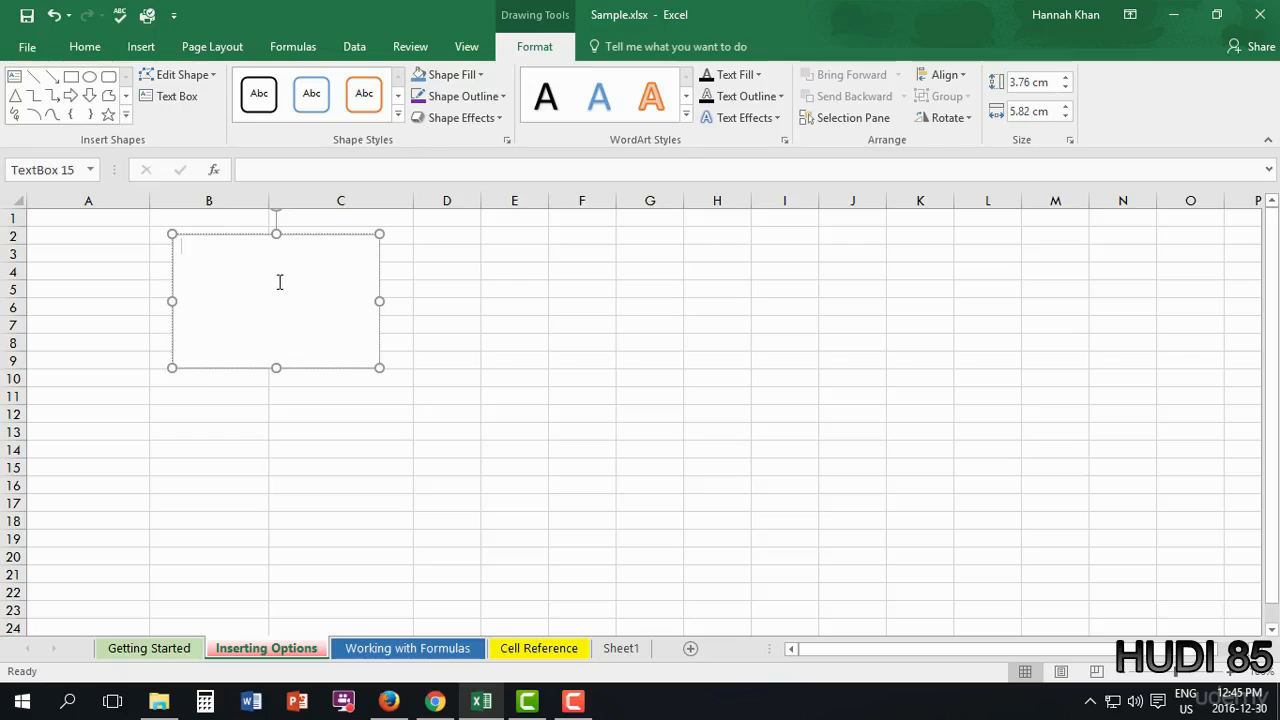
drag(296, 234, 228, 272)
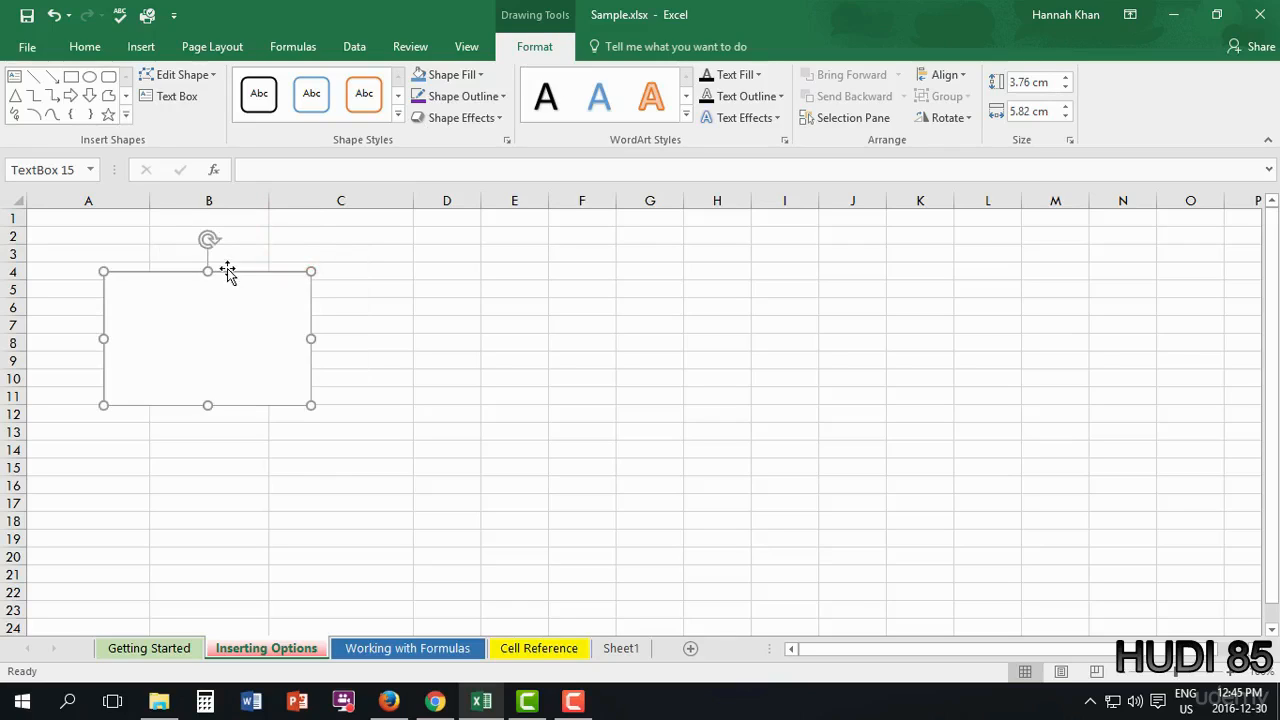
- Move the text box right across columns B and C and give it a solid orange fill
click(194, 291)
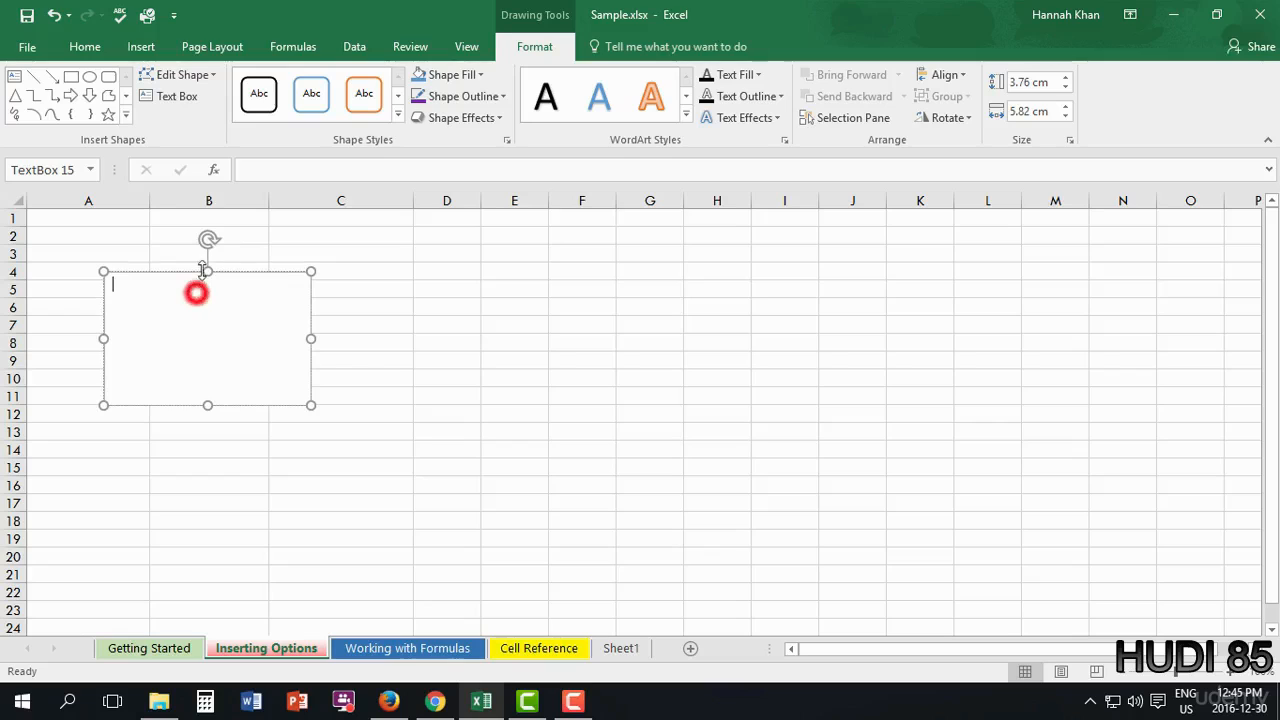
click(233, 272)
drag(266, 277, 325, 264)
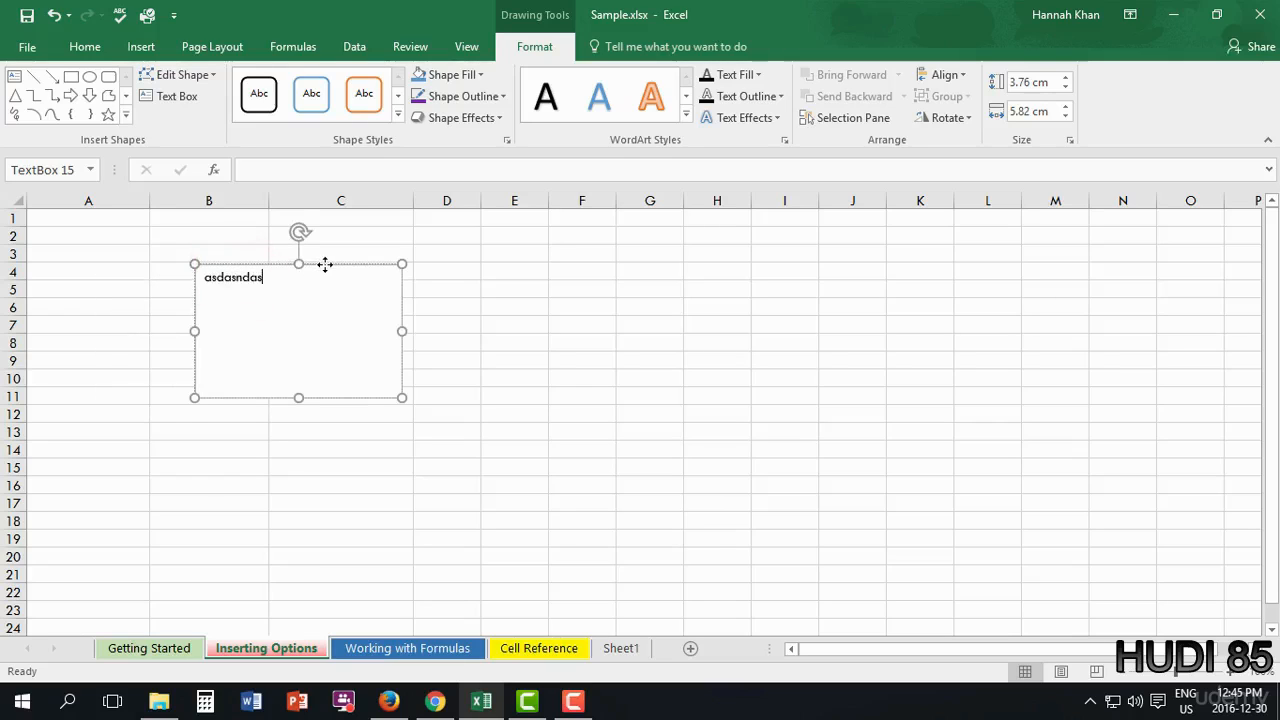
click(397, 114)
click(364, 243)
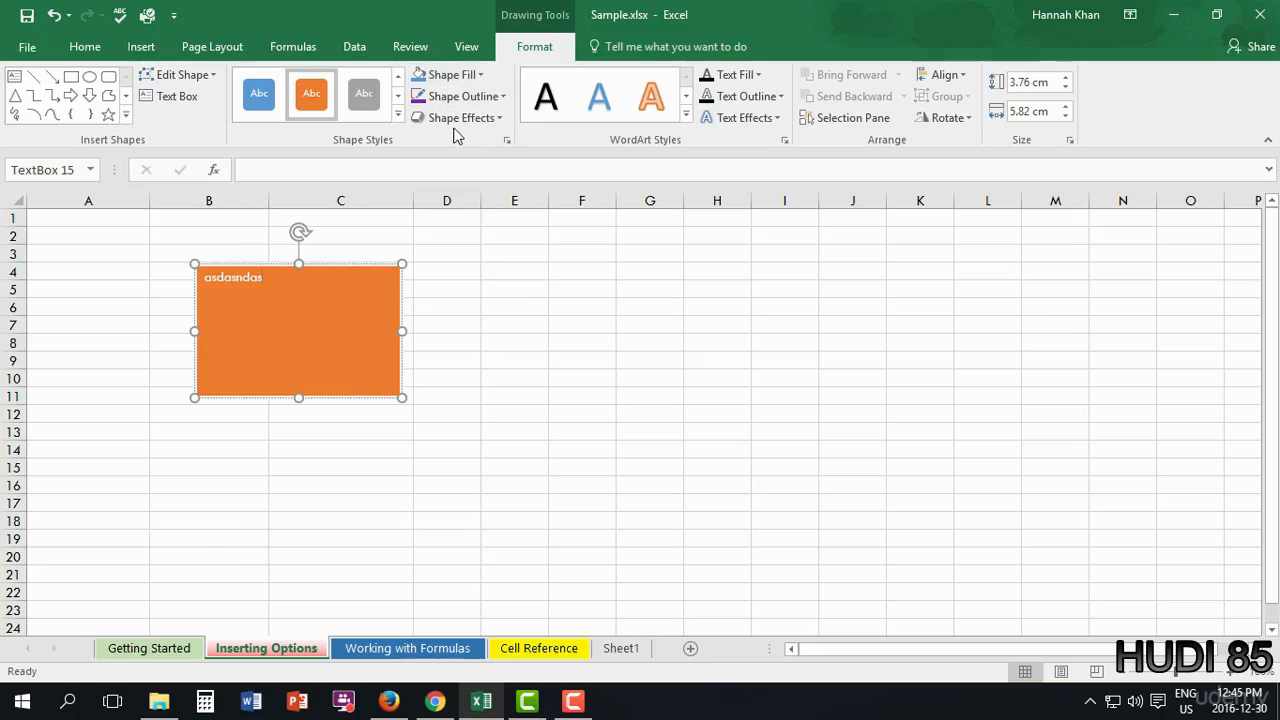
- Select the box's text and apply a WordArt style from the gallery
click(599, 96)
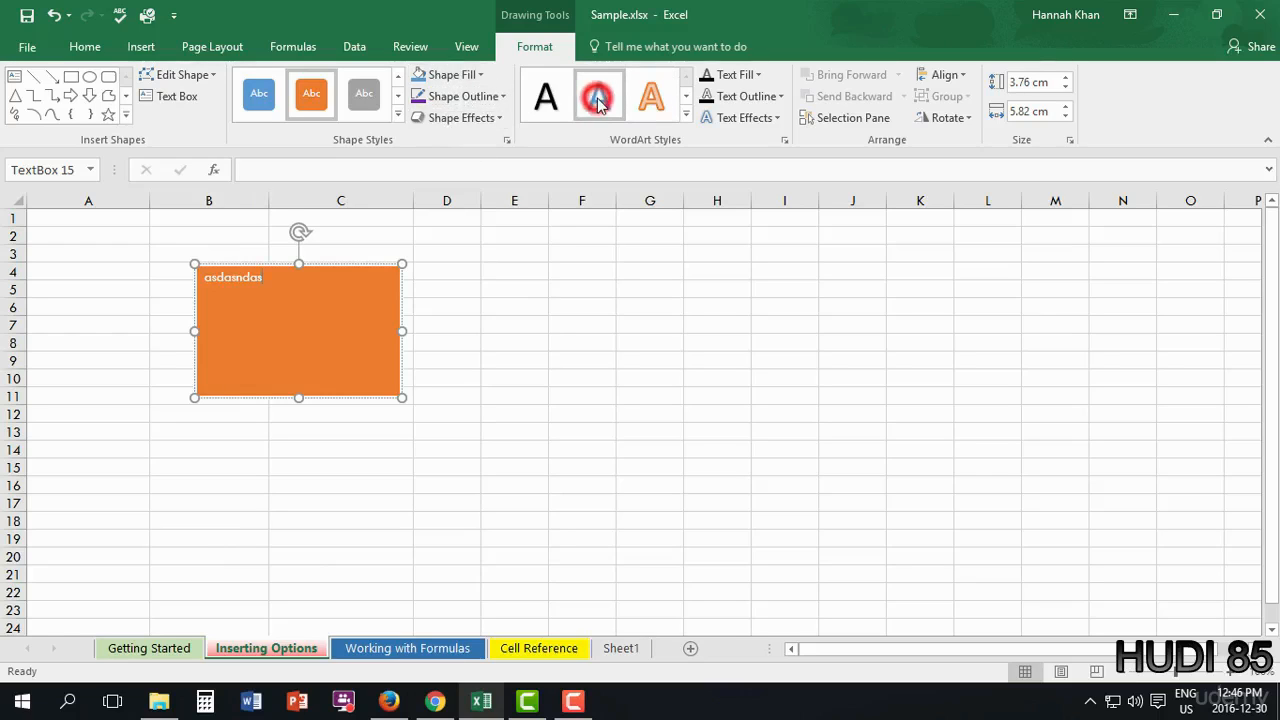
drag(314, 289, 203, 294)
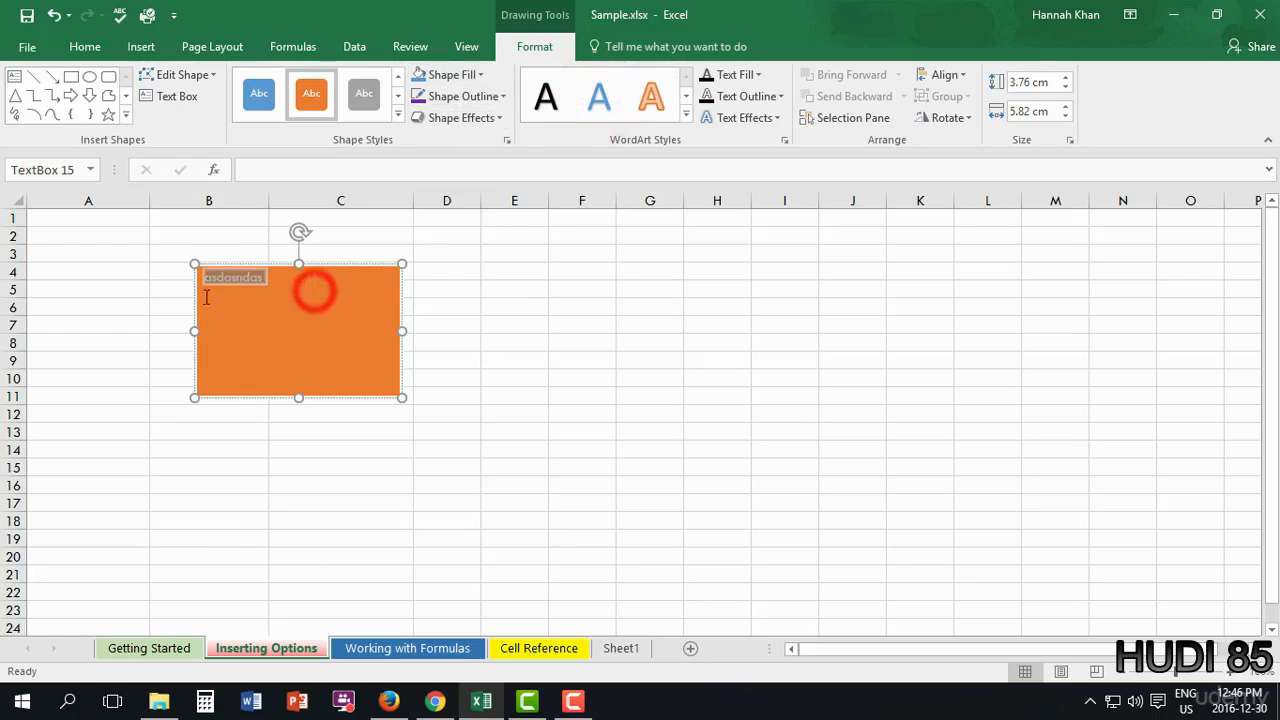
click(613, 98)
click(686, 116)
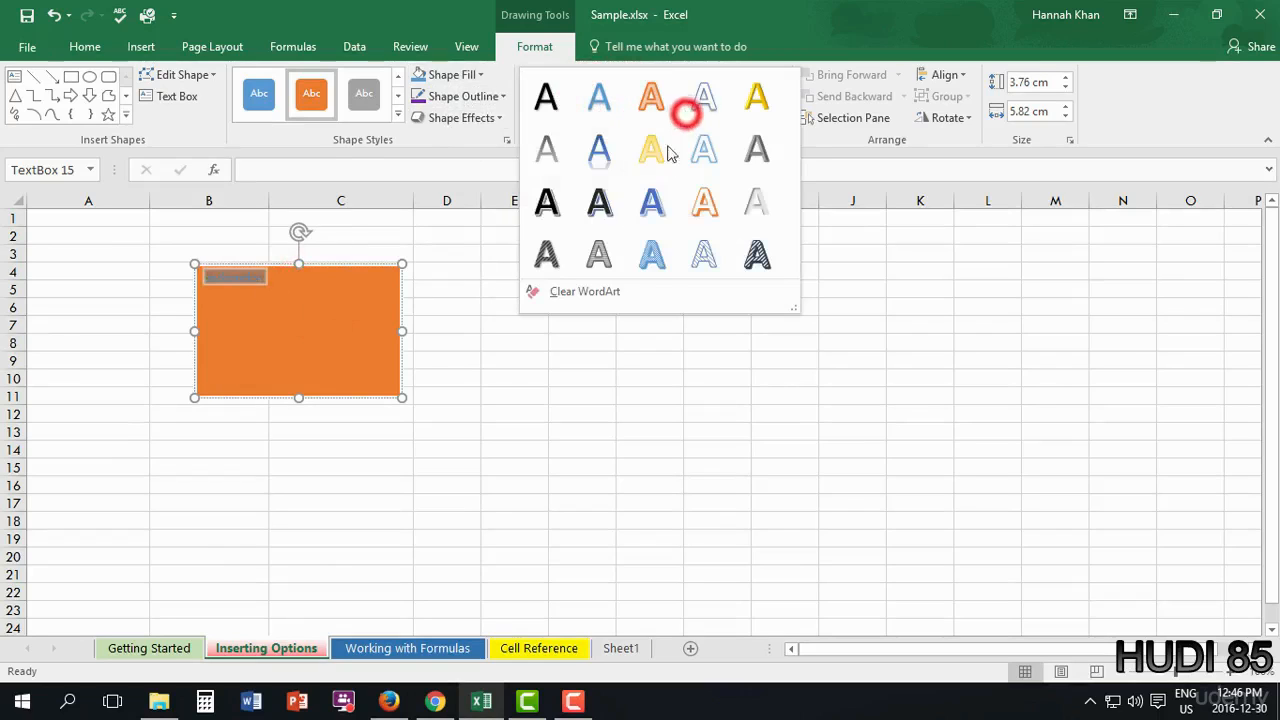
click(588, 215)
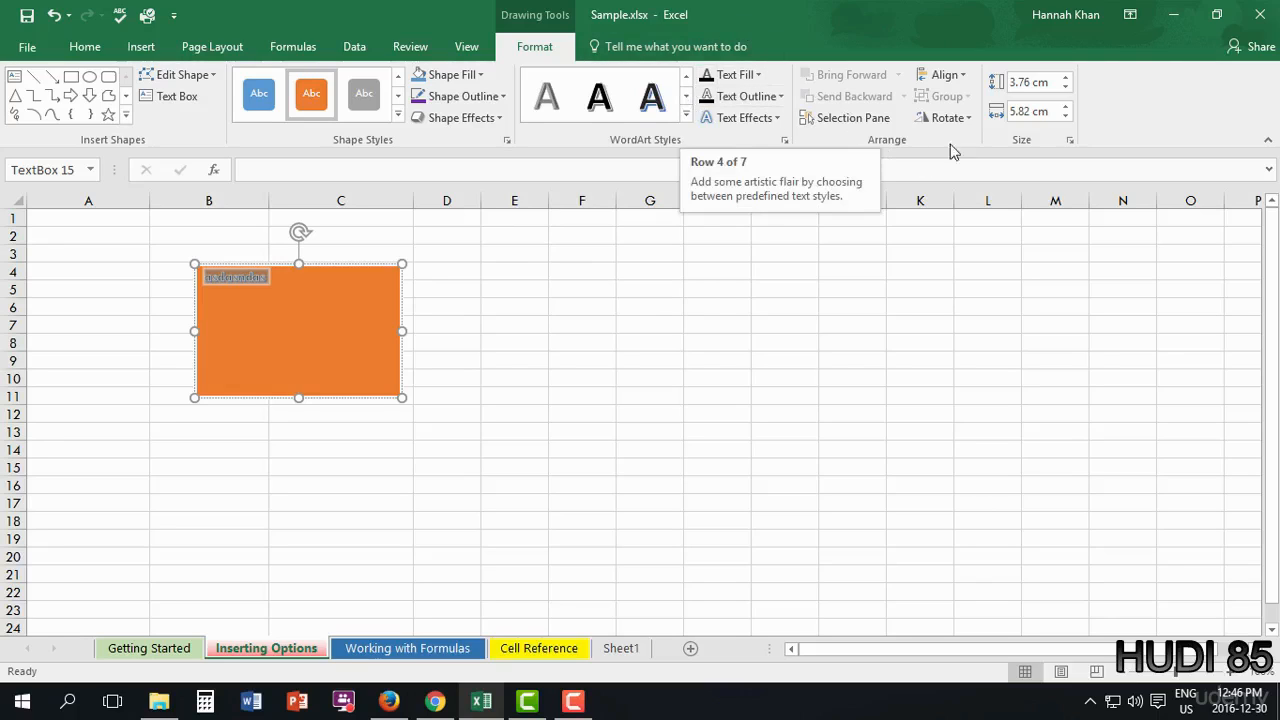
- Increase the text box's height in five spin-arrow steps
click(1070, 79)
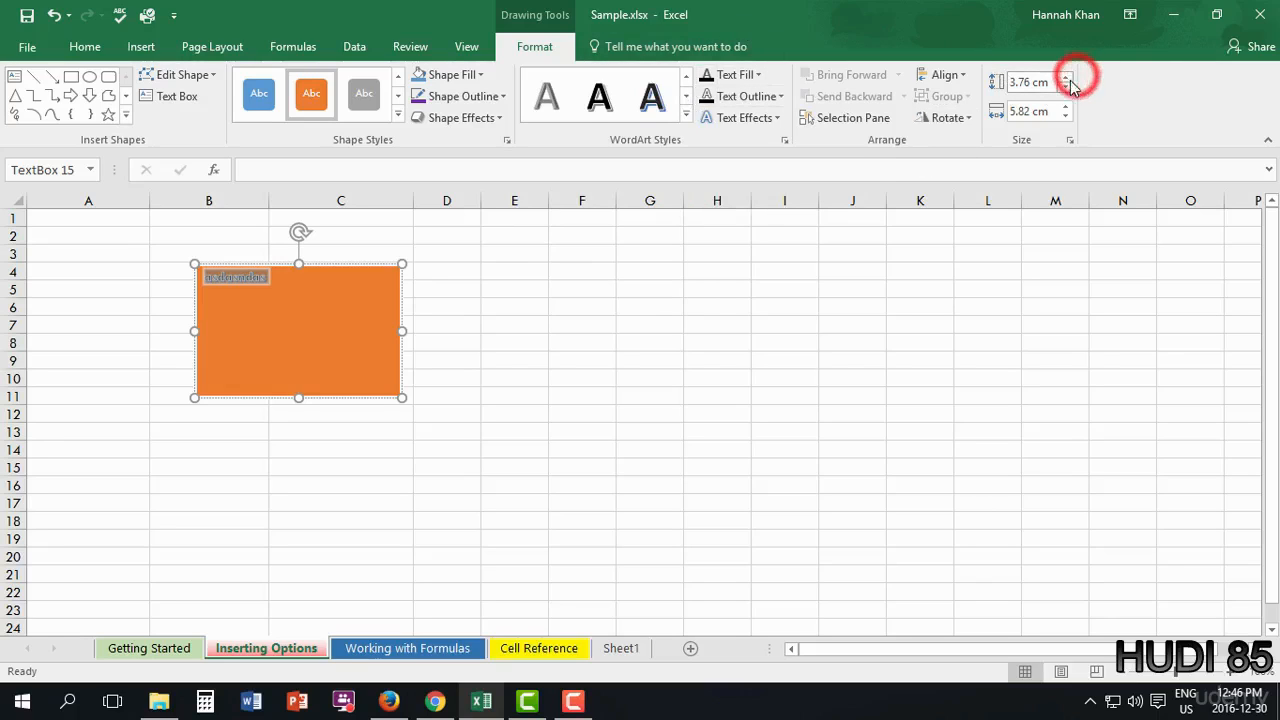
click(1068, 79)
click(1068, 79)
click(1068, 79)
click(1068, 79)
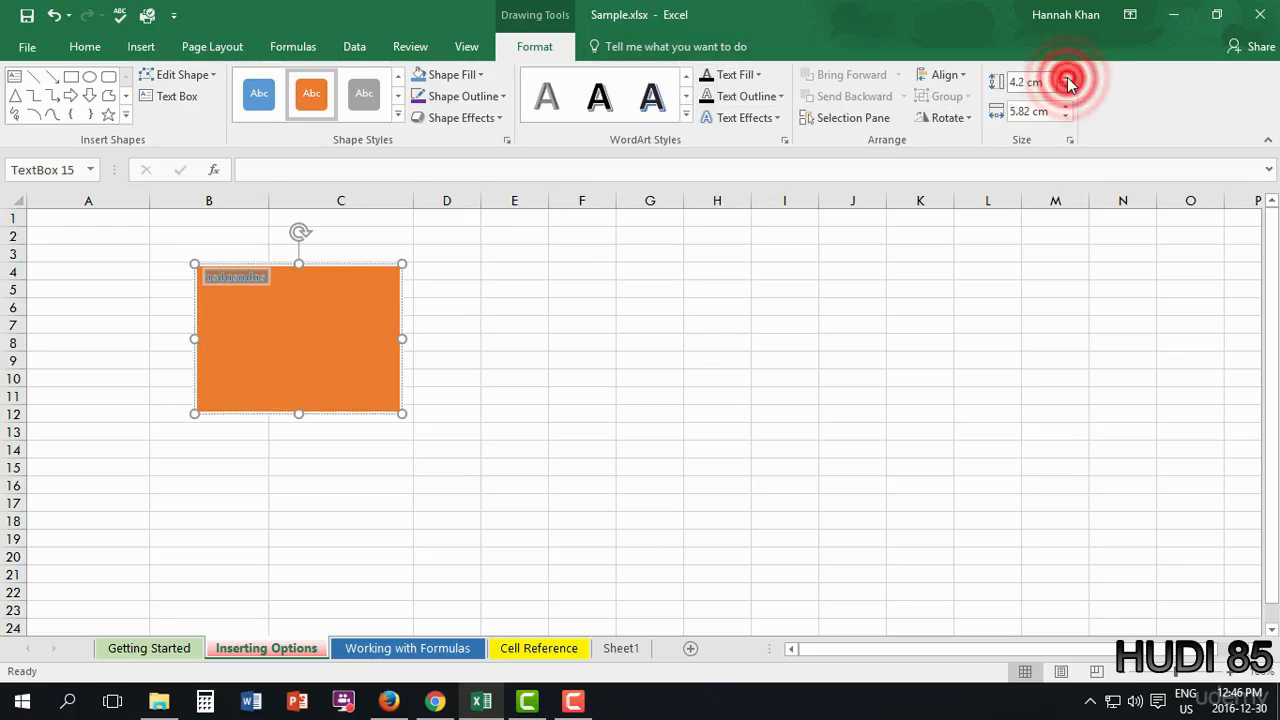
click(1068, 79)
- Set the box text to Arial Rounded MT Bold at size 40 and move the box lower
click(85, 47)
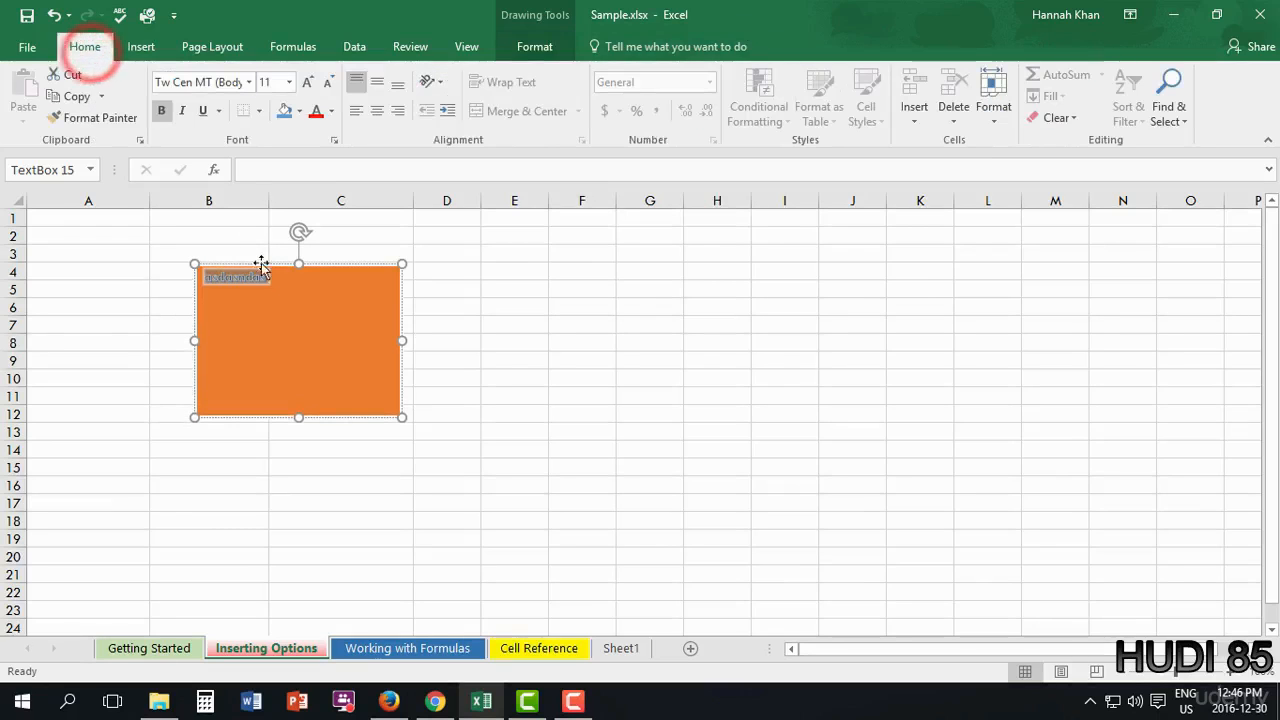
click(284, 279)
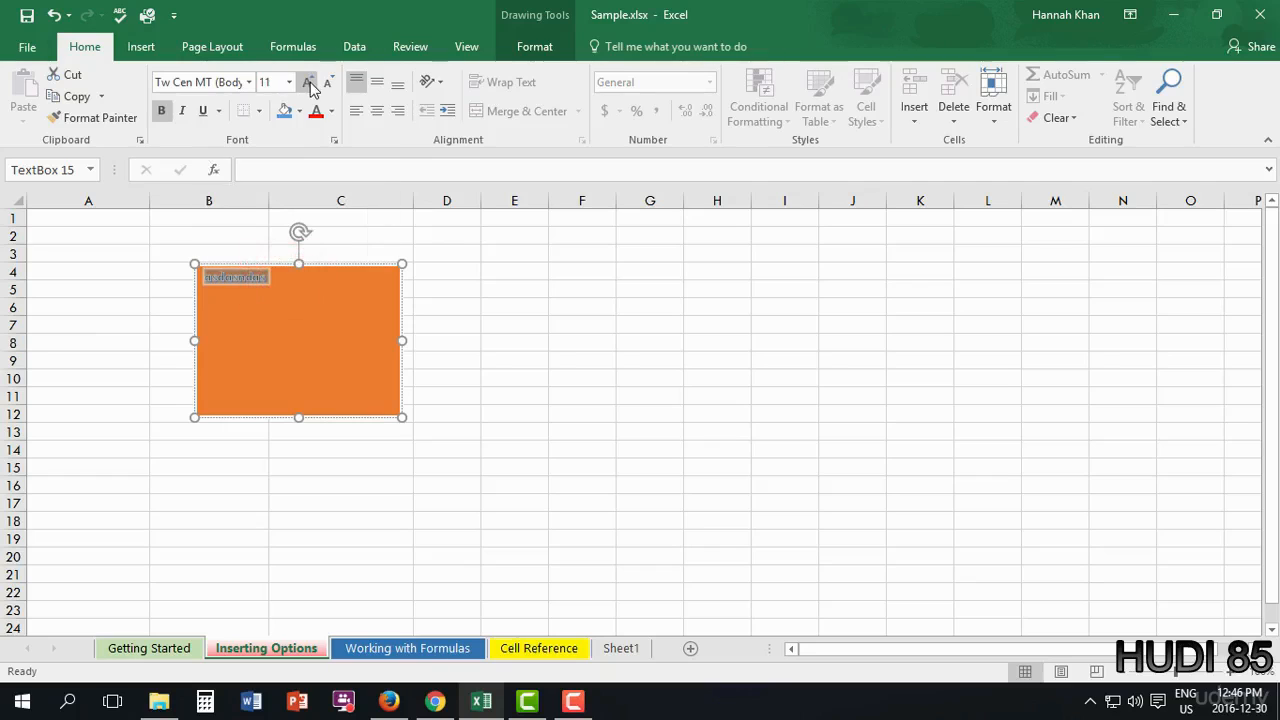
click(247, 83)
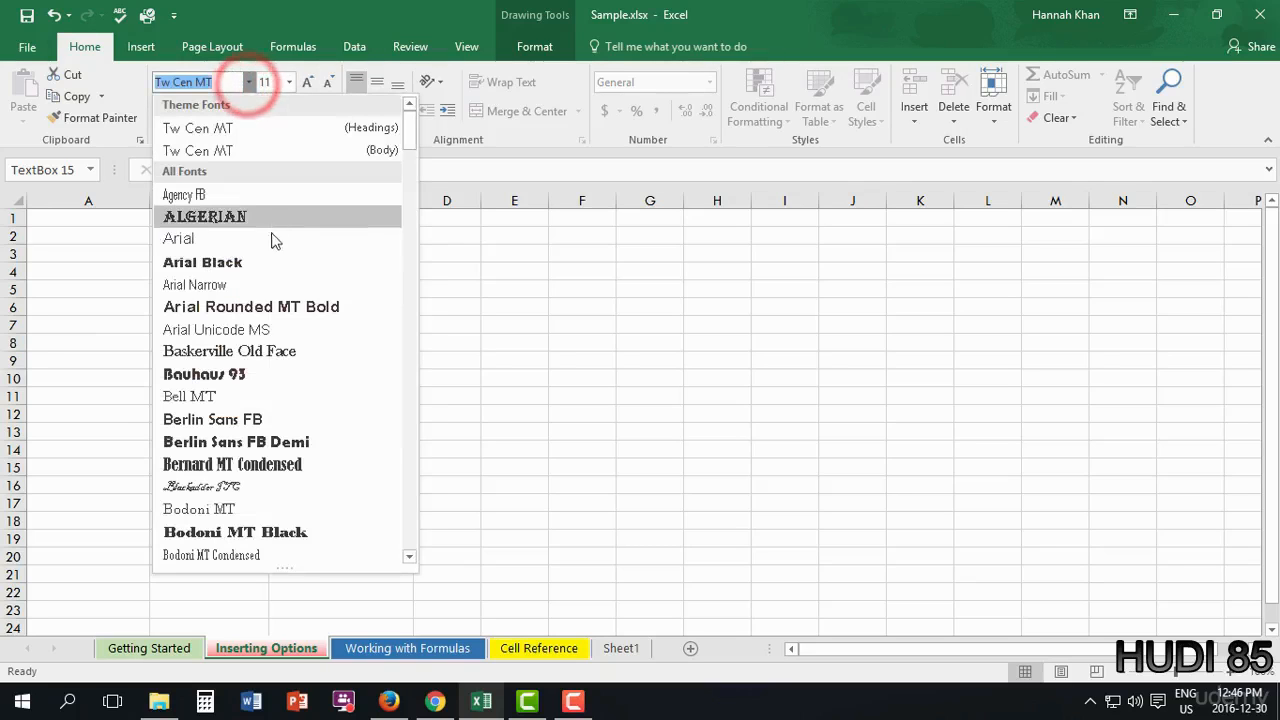
click(277, 308)
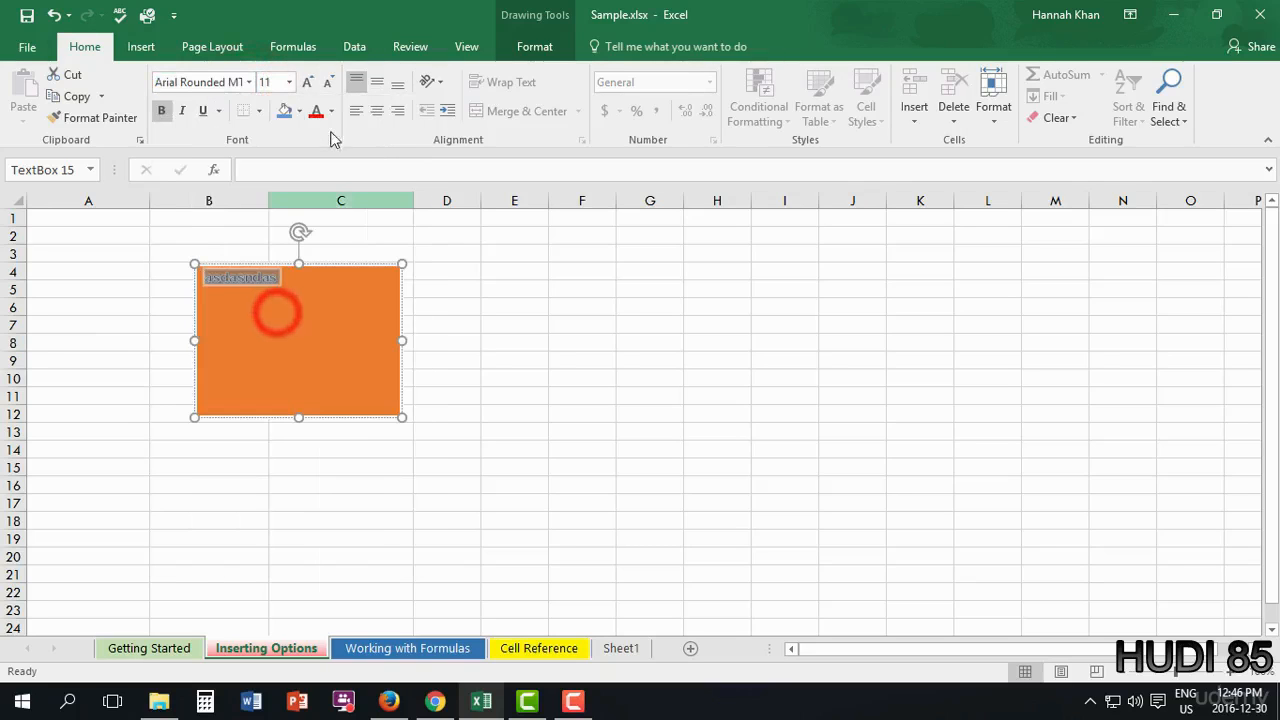
click(309, 83)
click(309, 83)
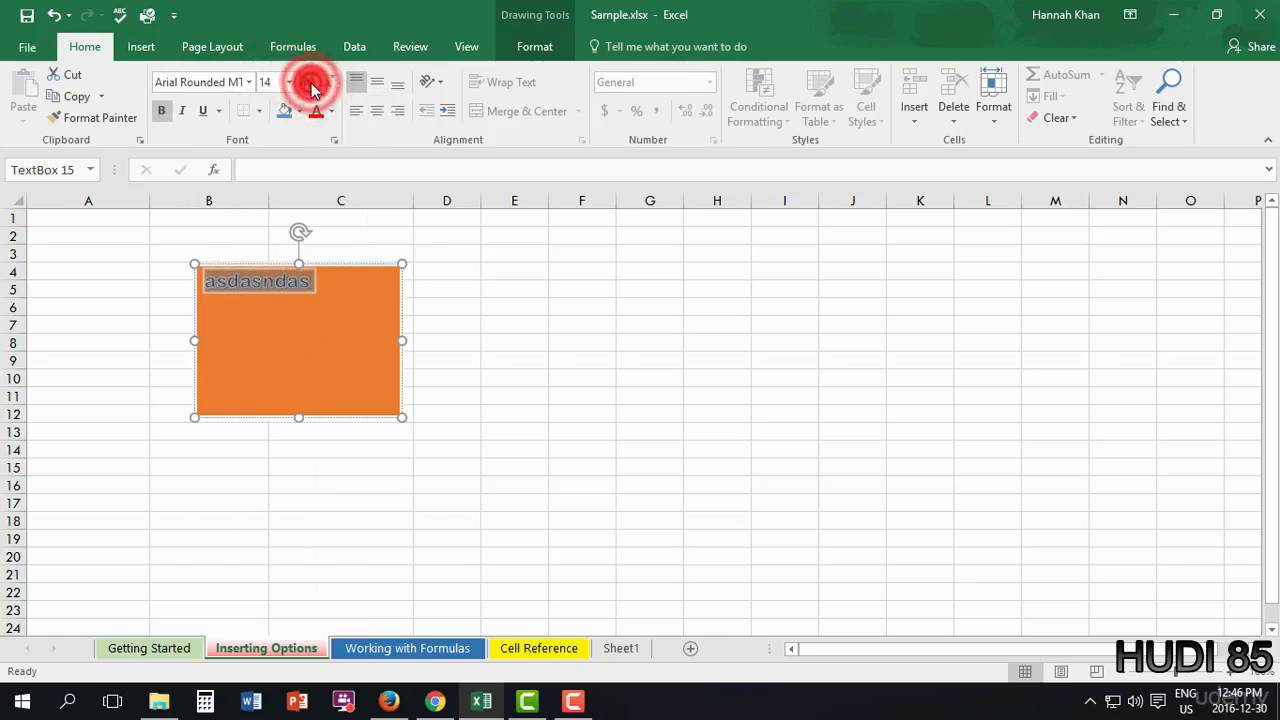
click(309, 83)
click(309, 83)
click(309, 83)
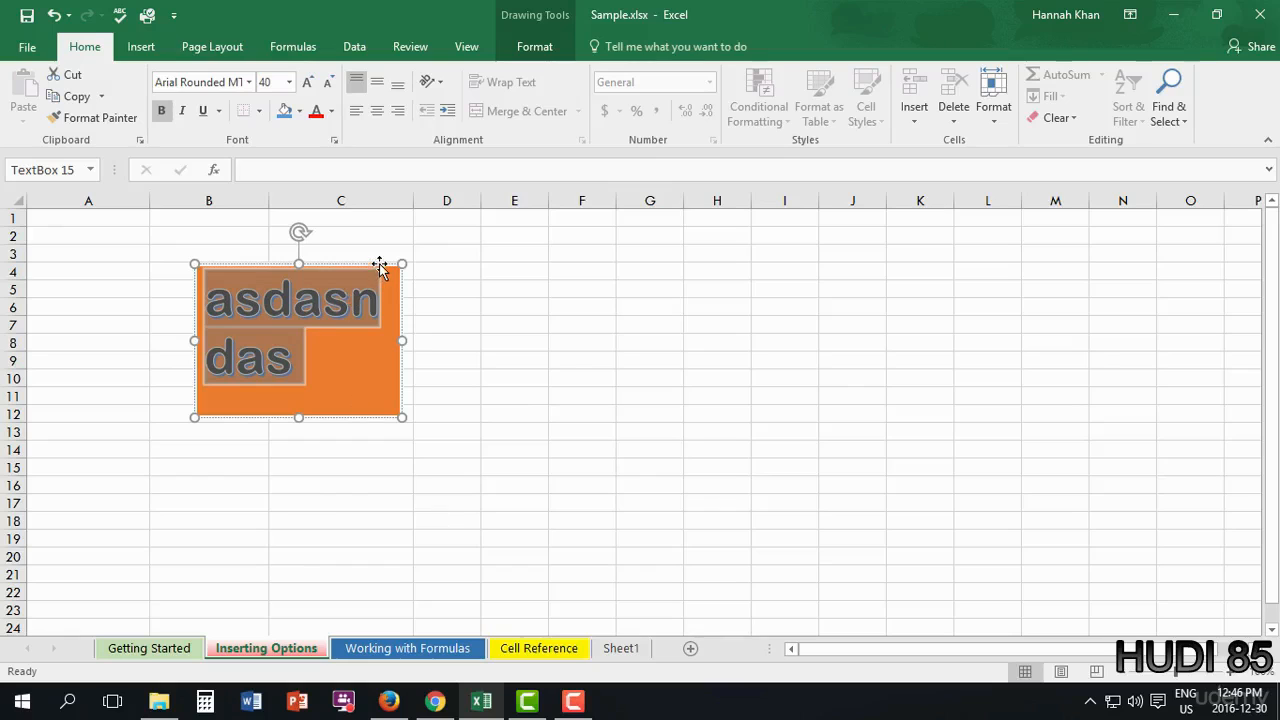
mouse_move(379, 263)
mouse_down()
mouse_move(361, 291)
mouse_move(403, 326)
mouse_up()
- Delete the orange text box and insert a blue gradient WordArt from Text > WordArt
key(Delete)
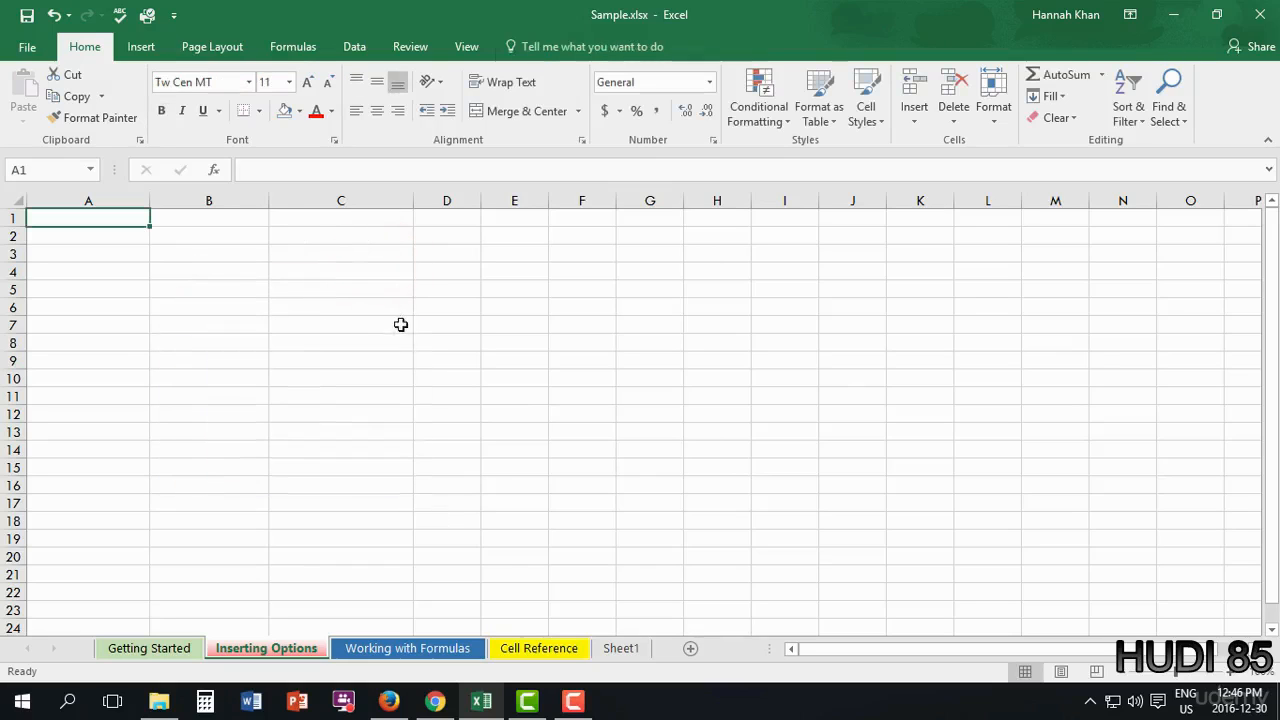
click(145, 47)
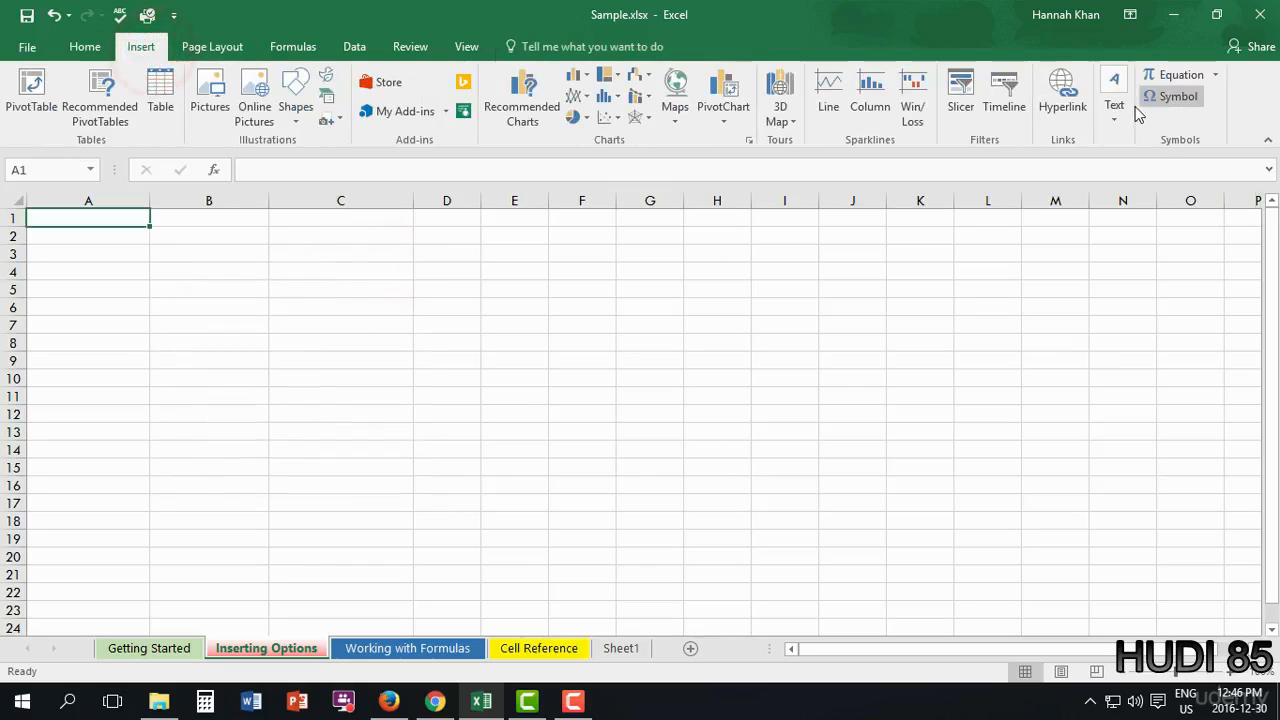
click(1116, 112)
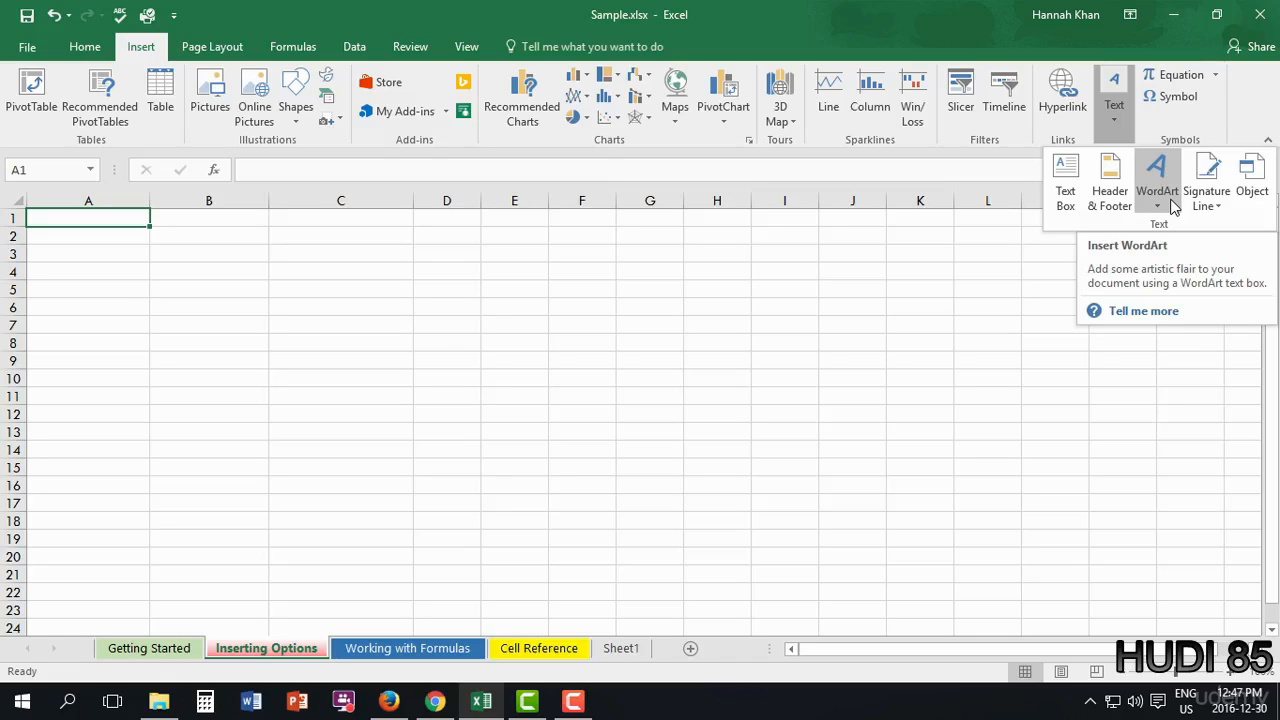
click(1168, 203)
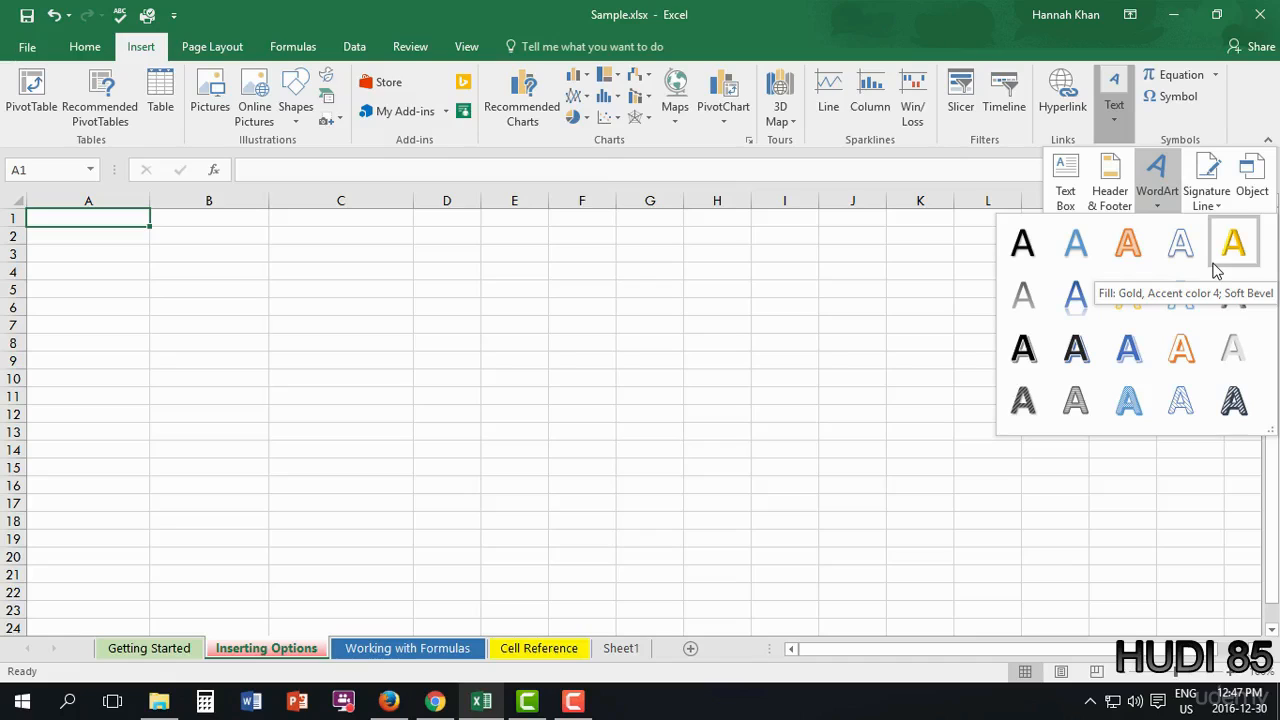
click(1075, 298)
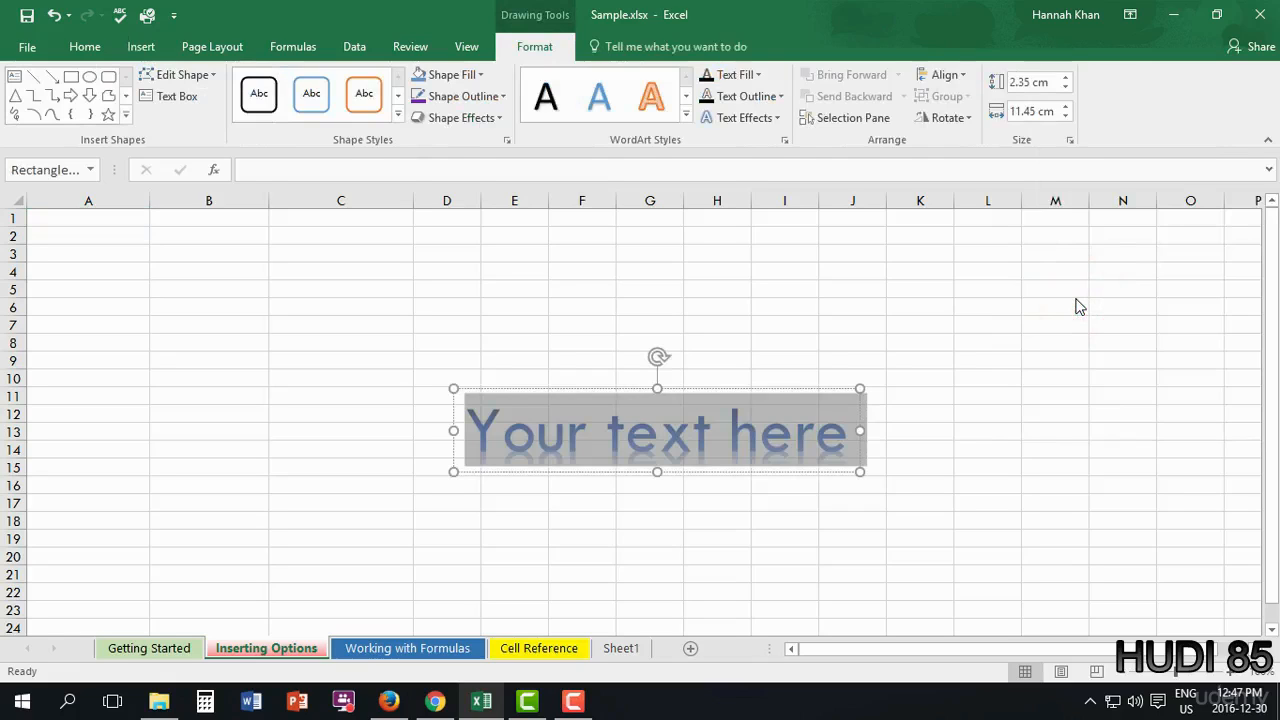
- Replace the WordArt placeholder text with the person's full name
text(has)
key(BackSpace)
key(BackSpace)
key(BackSpace)
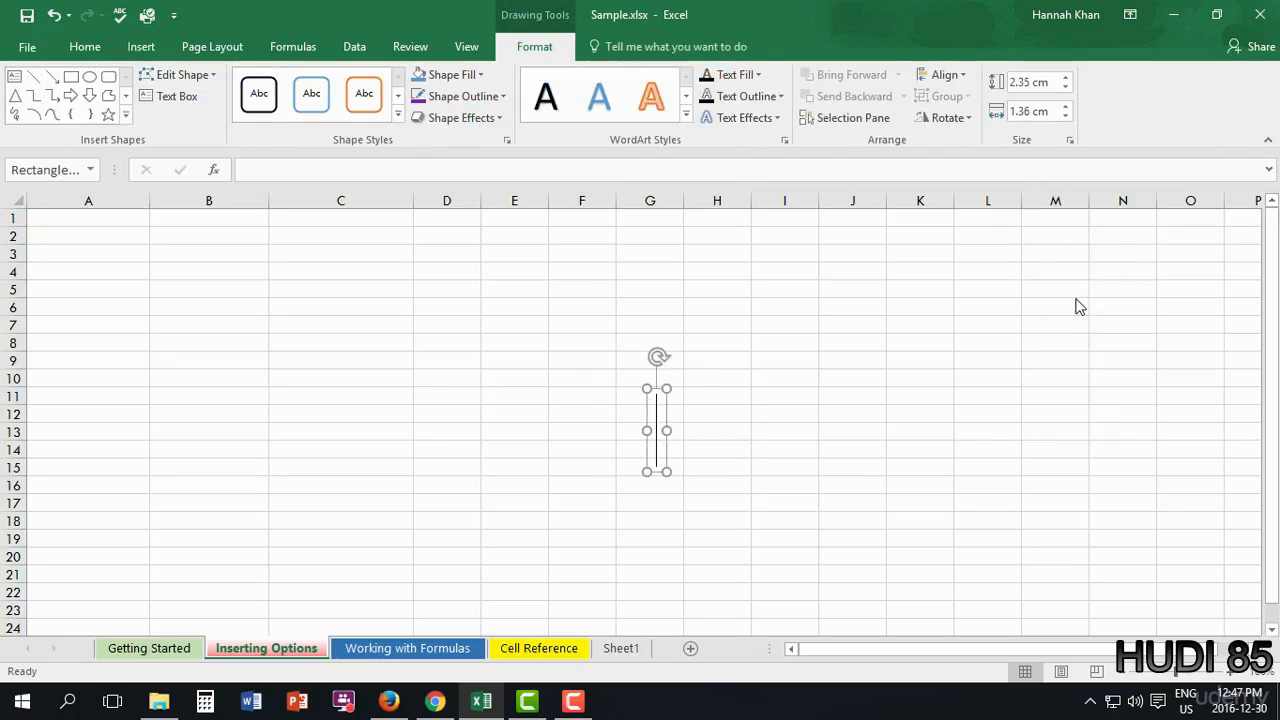
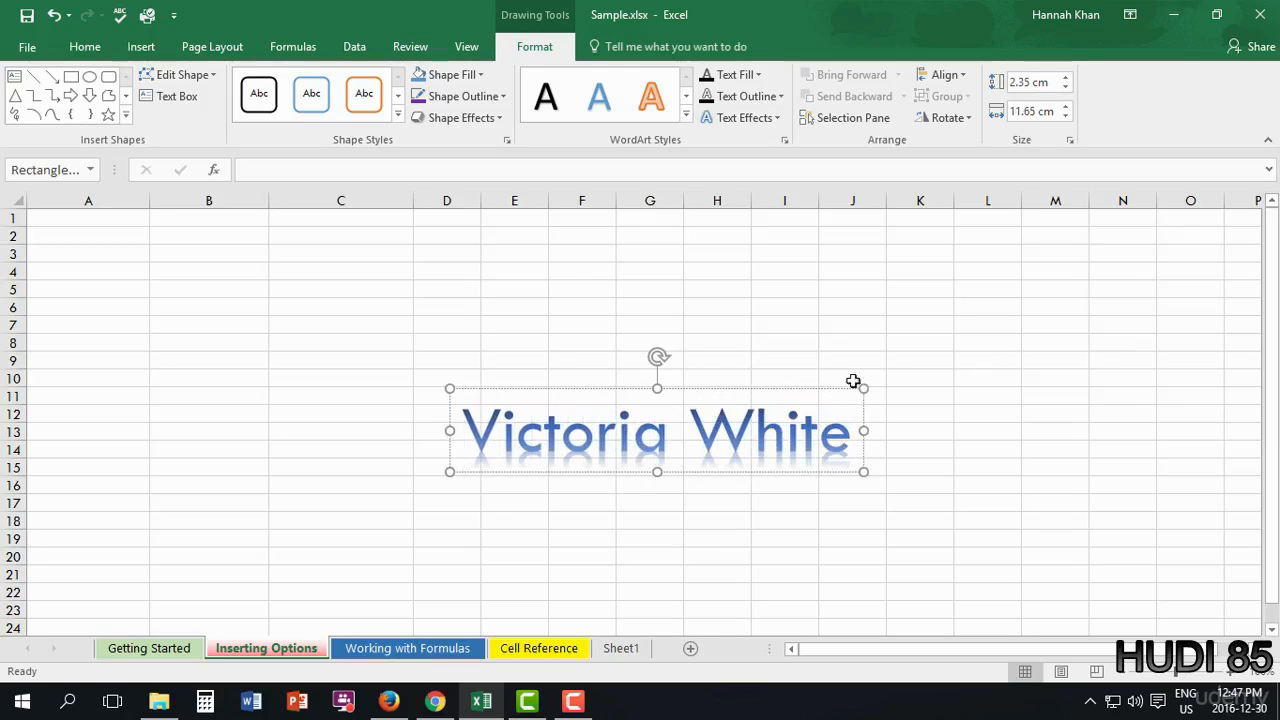
- Move the WordArt up near C2:I6 and widen it to 13.95 cm
drag(780, 388, 365, 197)
drag(603, 389, 177, 209)
drag(637, 386, 501, 226)
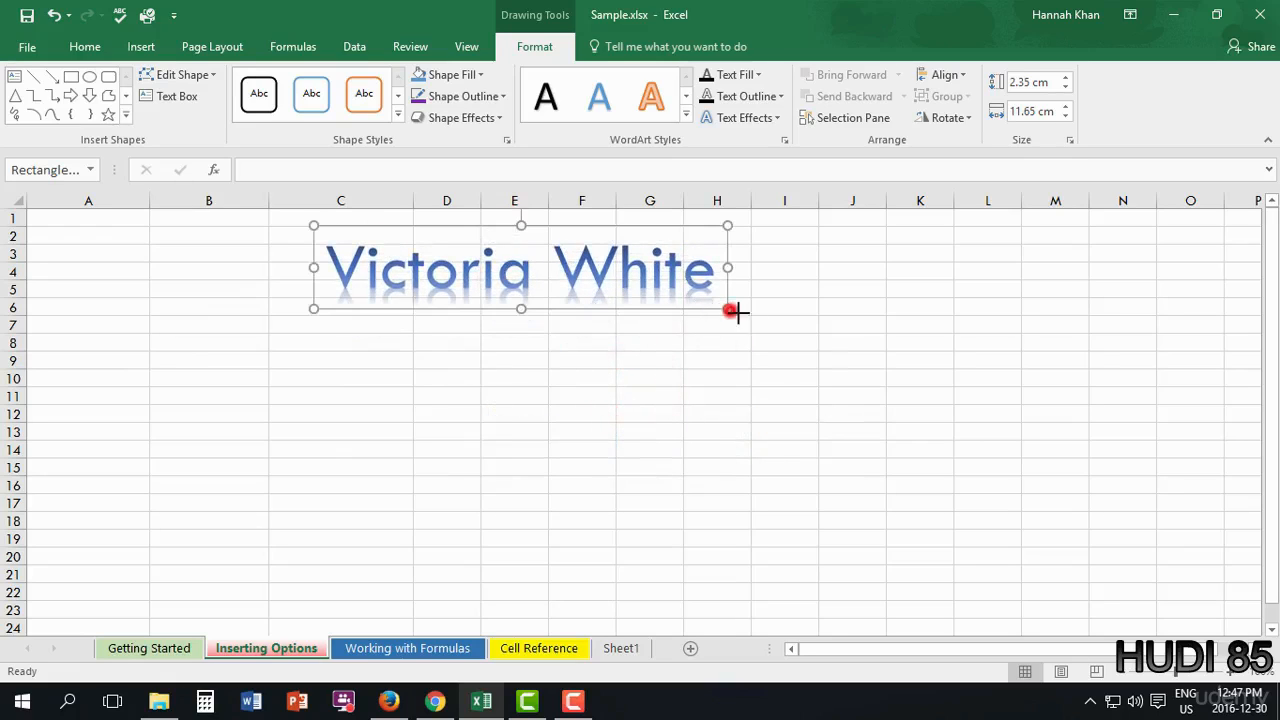
drag(735, 311, 809, 357)
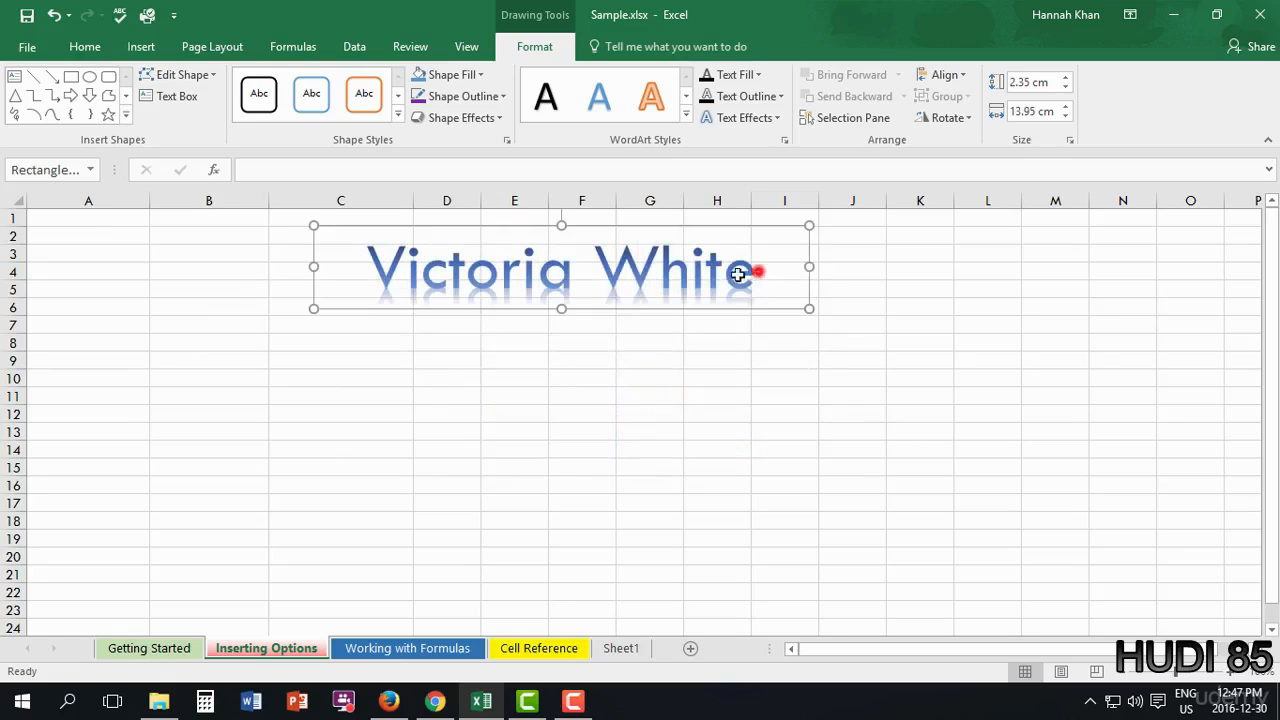
click(758, 268)
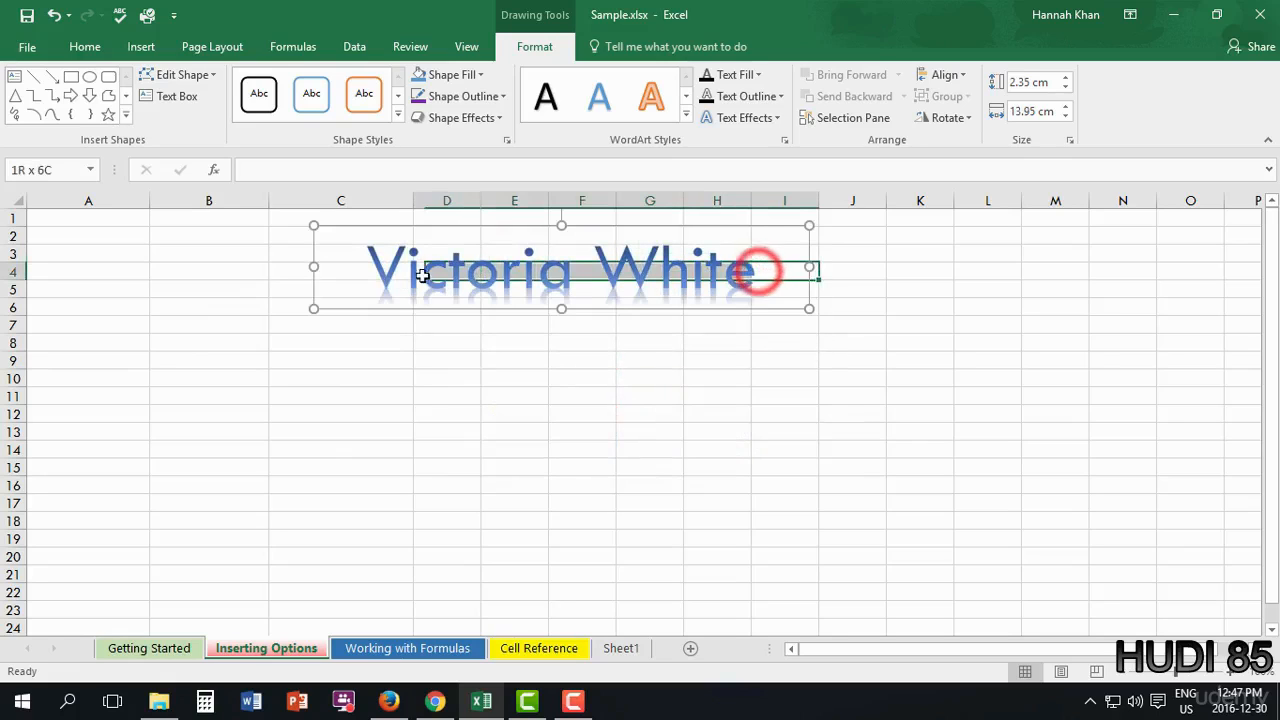
- Select all the name WordArt's text and raise its font size to 80, keeping the font unchanged
click(680, 265)
click(748, 278)
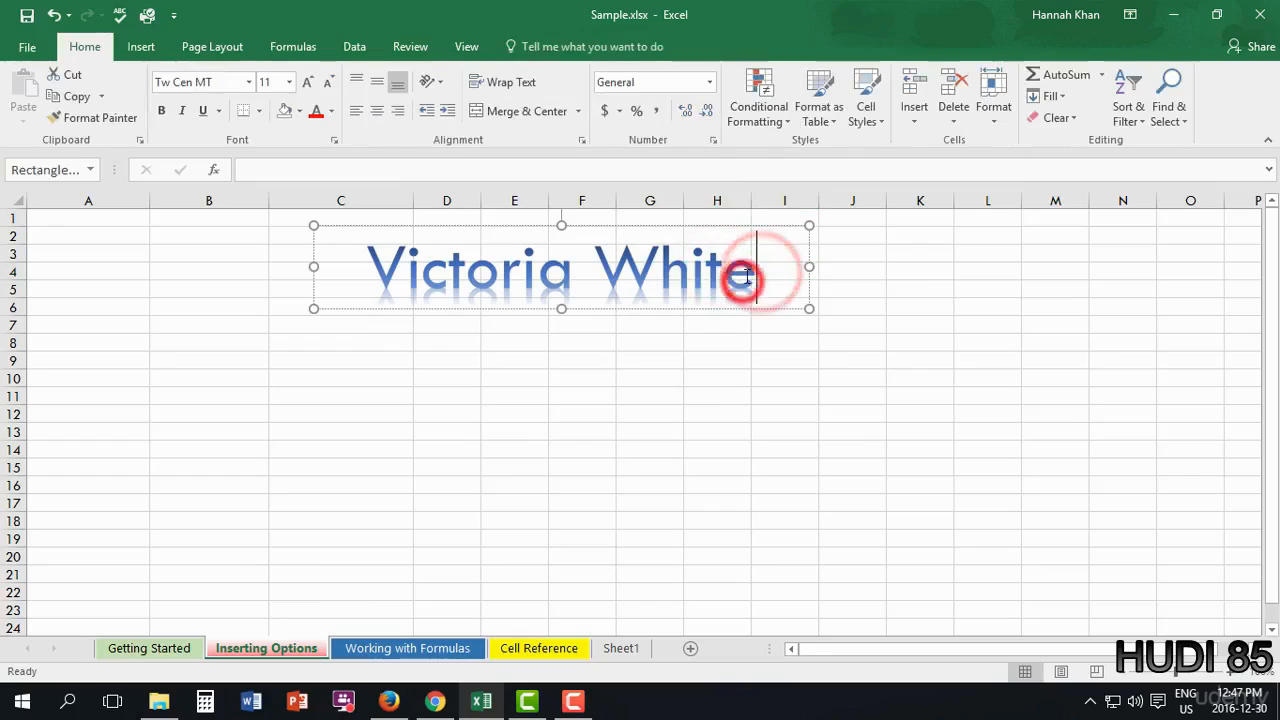
drag(752, 277, 390, 250)
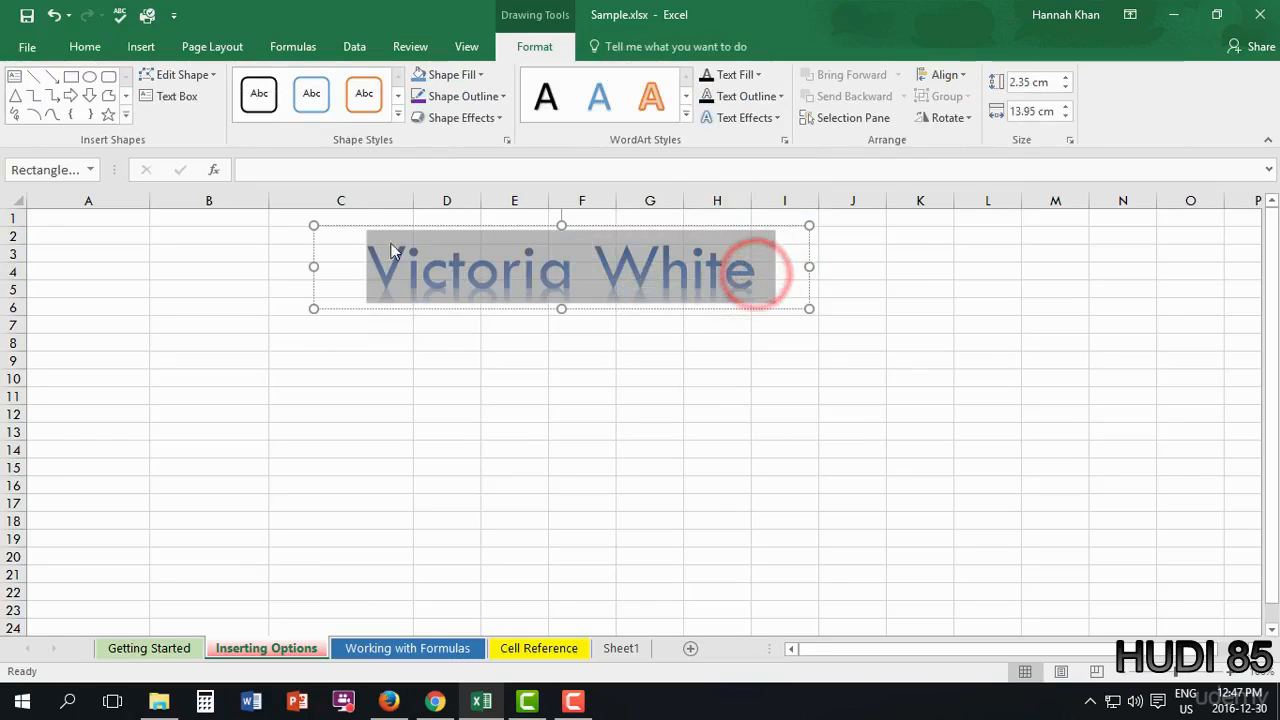
click(85, 46)
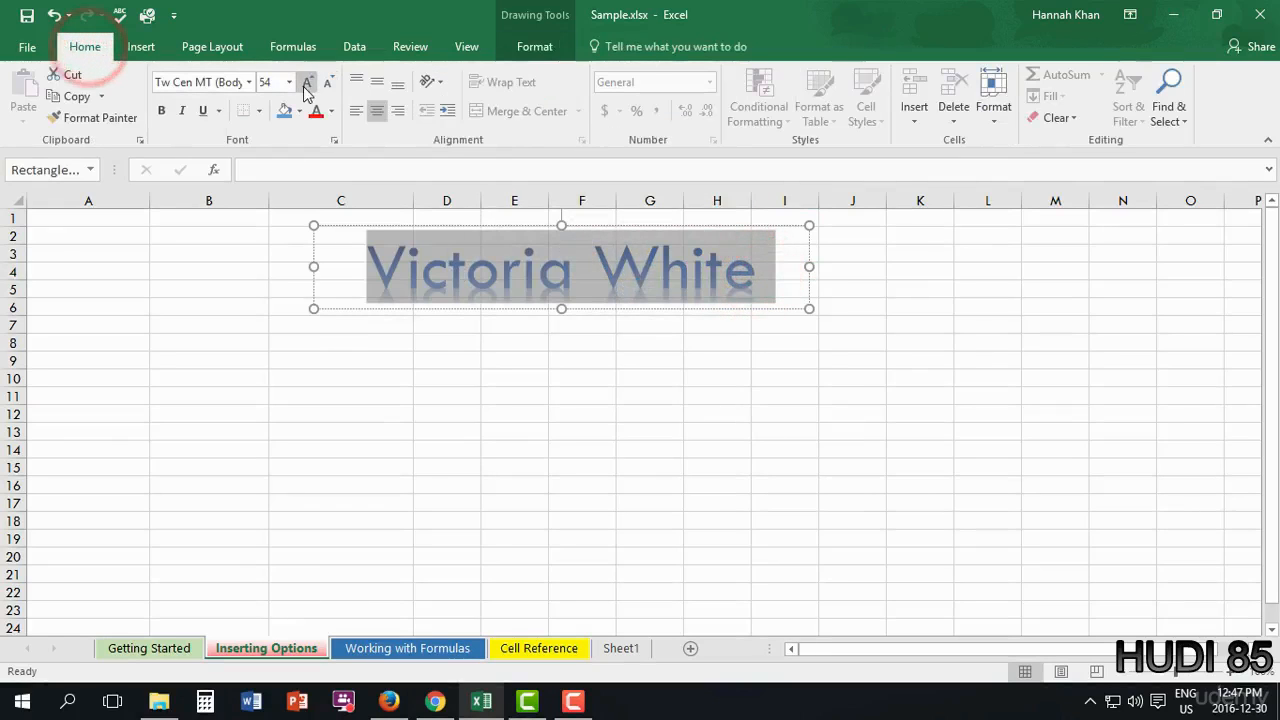
click(307, 84)
click(307, 84)
click(307, 84)
click(307, 84)
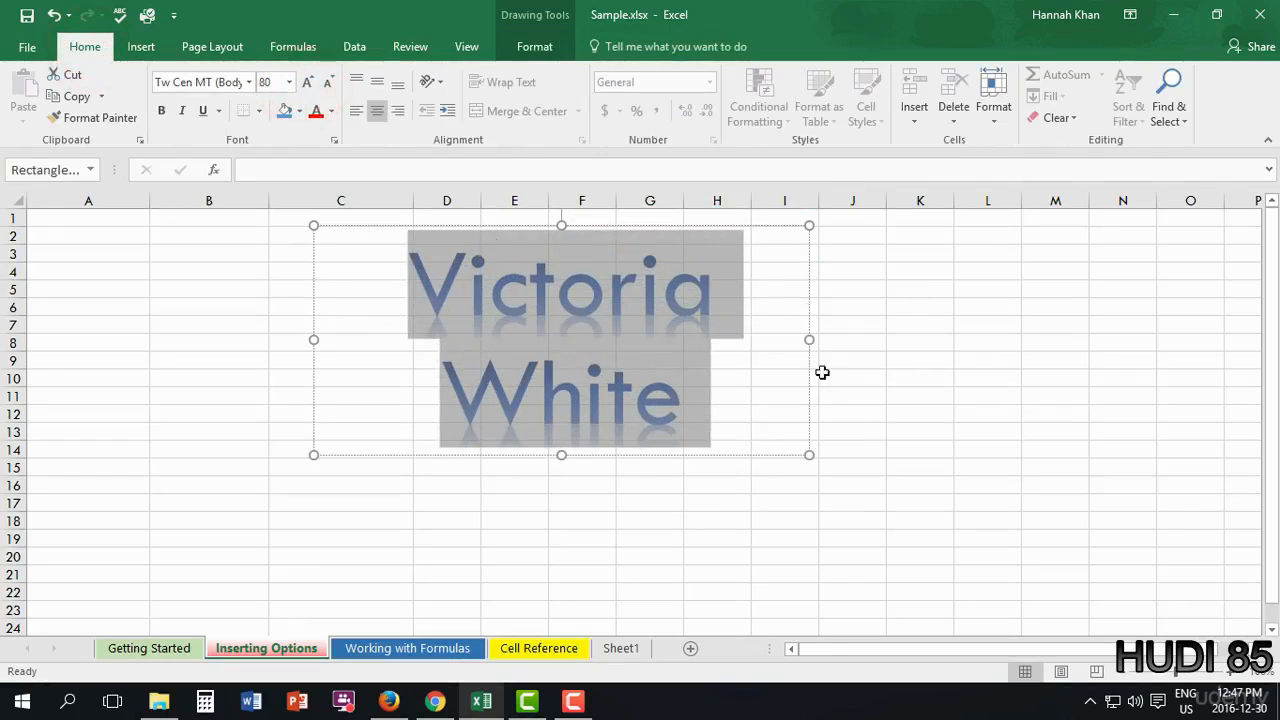
click(248, 82)
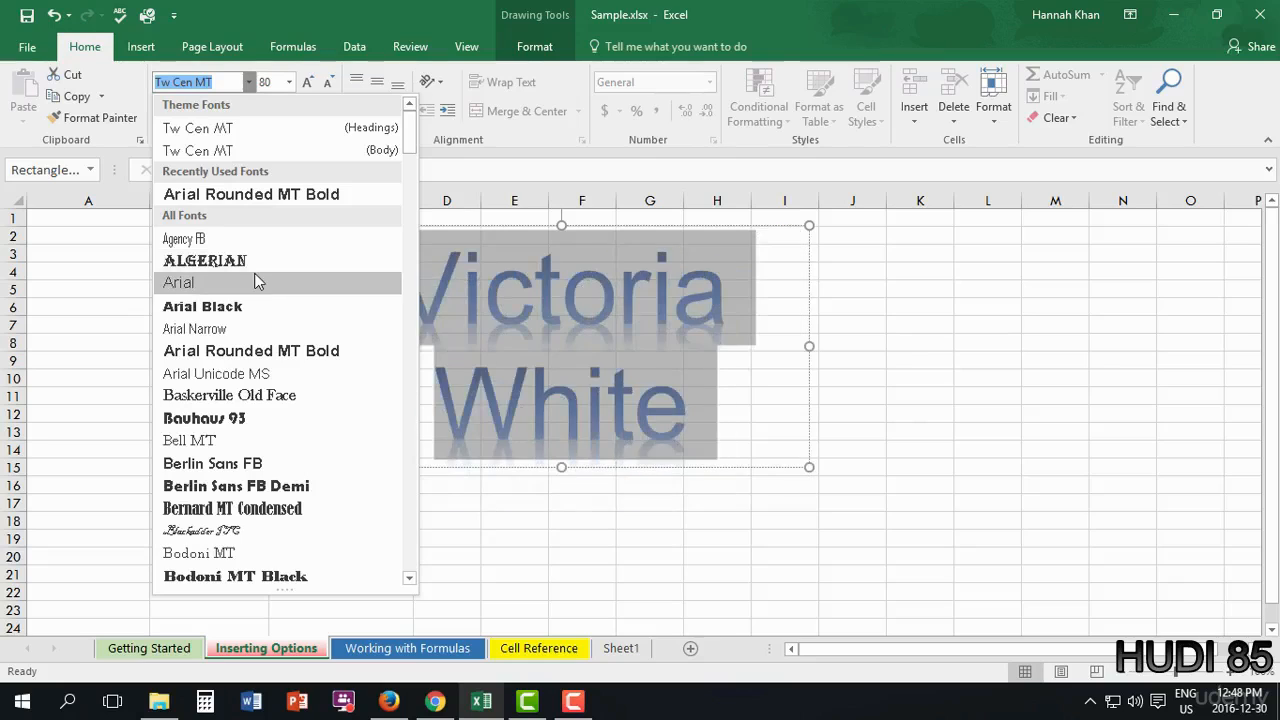
click(325, 7)
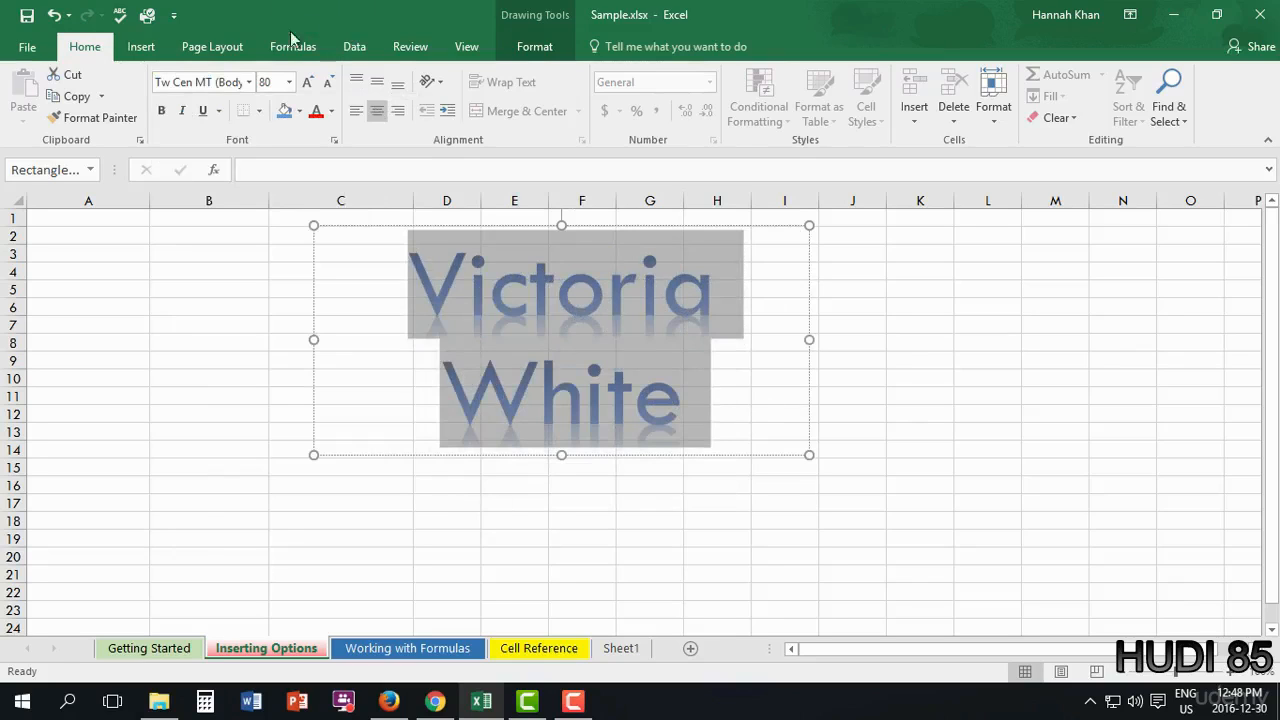
click(524, 46)
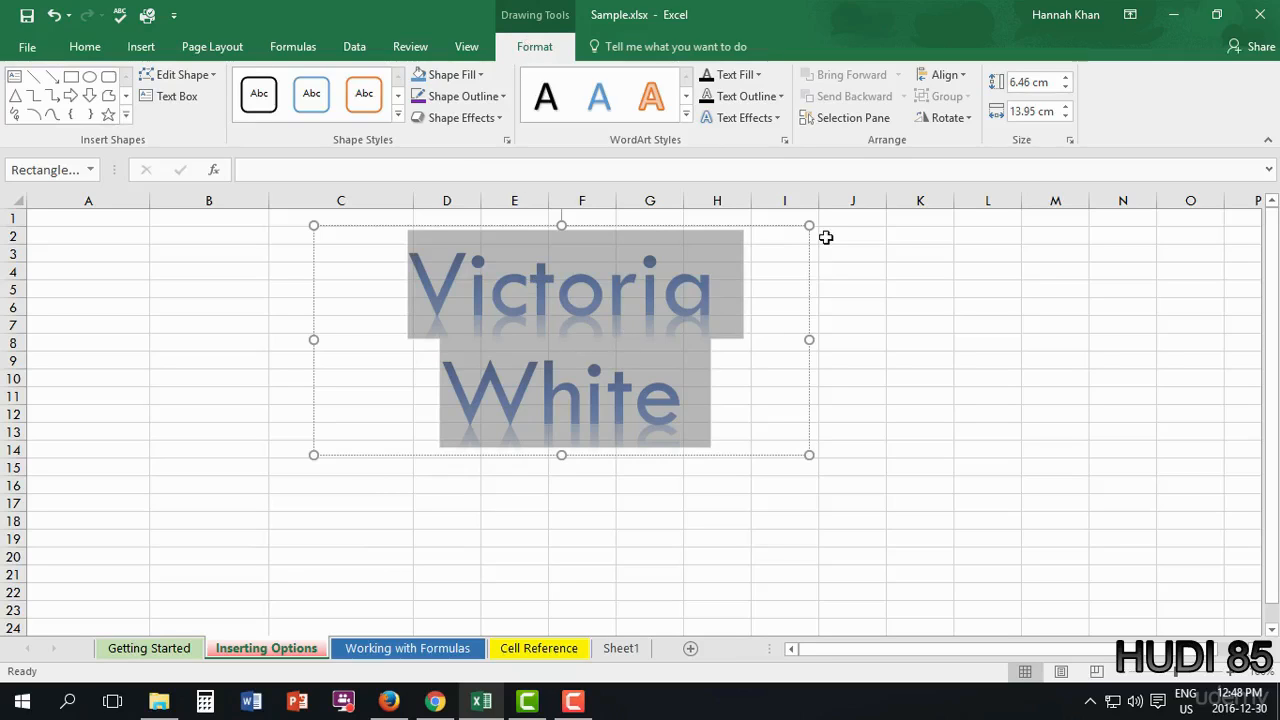
- Try blue-outline and orange shape styles, then give the WordArt text a blue style
click(311, 110)
click(399, 117)
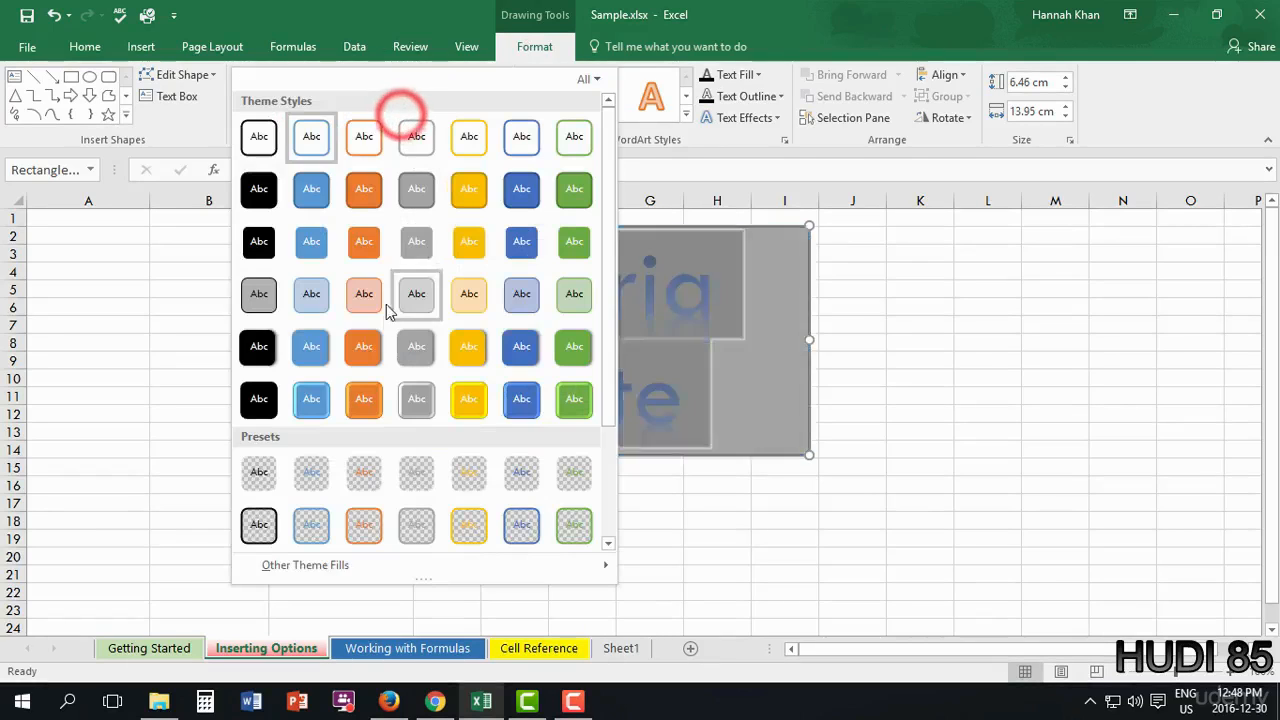
click(368, 304)
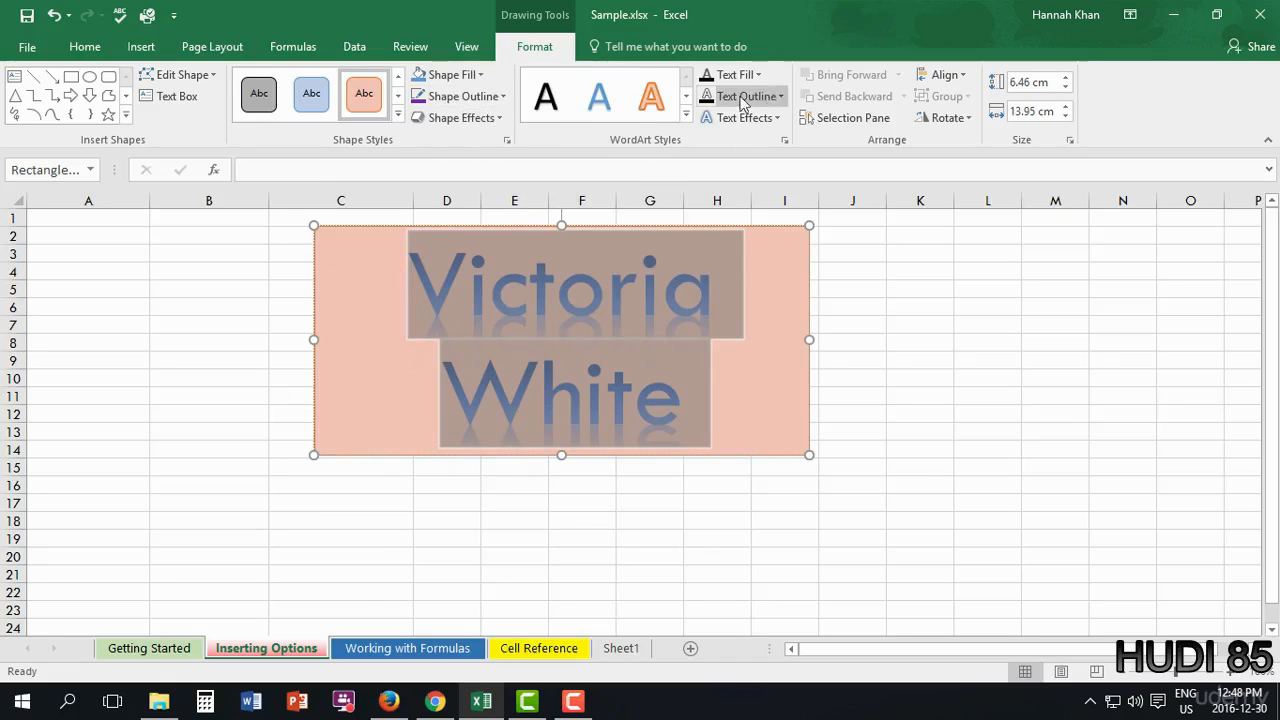
click(687, 116)
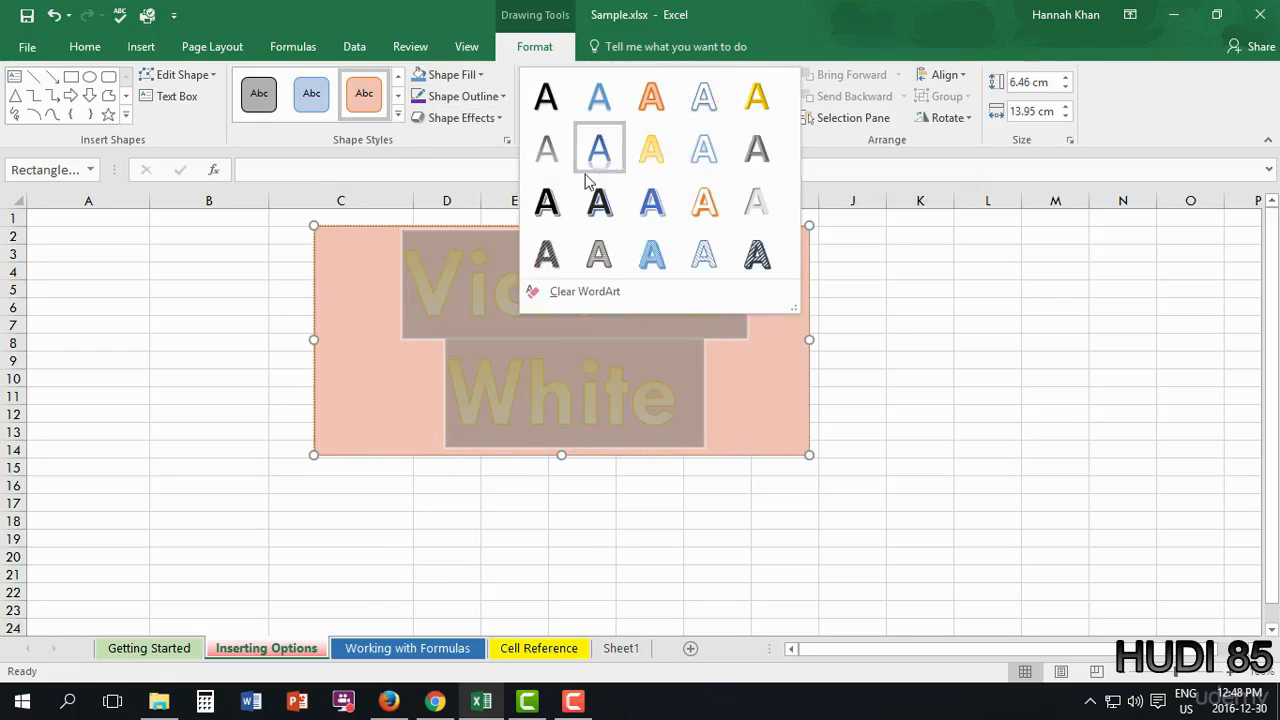
click(652, 203)
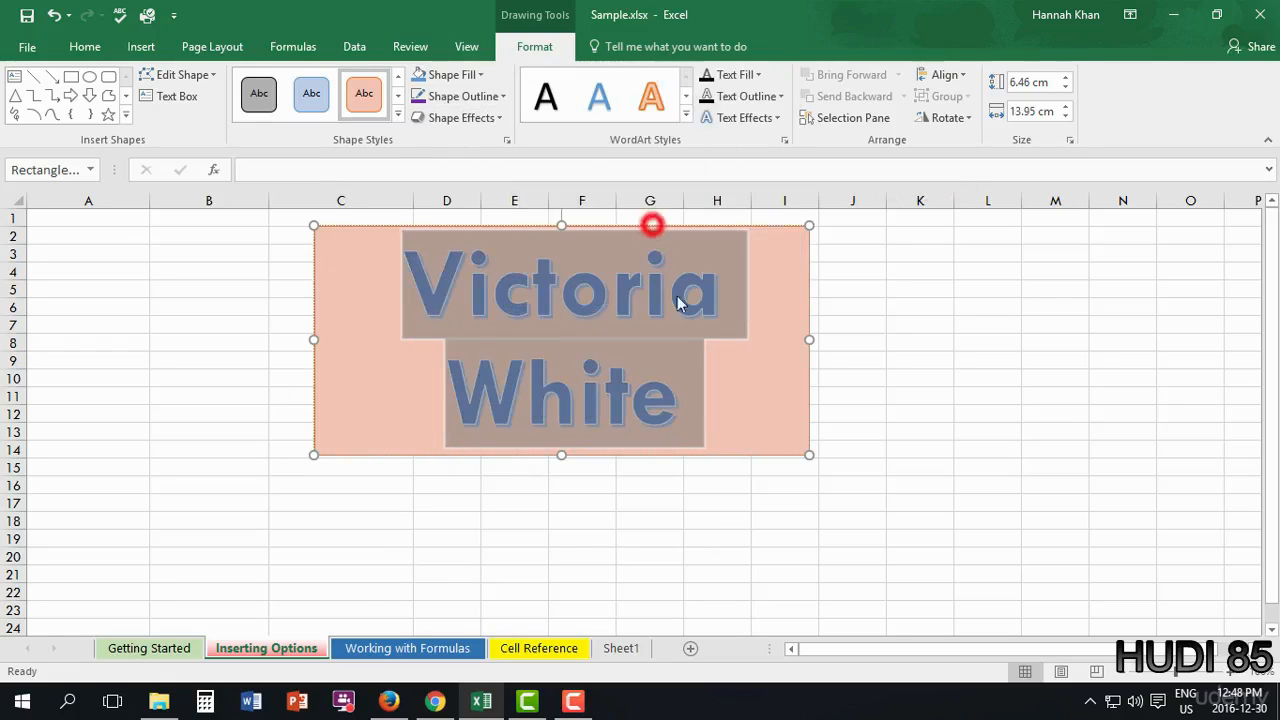
- Bend the WordArt text into an Arch Up curve and move it lower and right
click(776, 118)
mouse_move(787, 368)
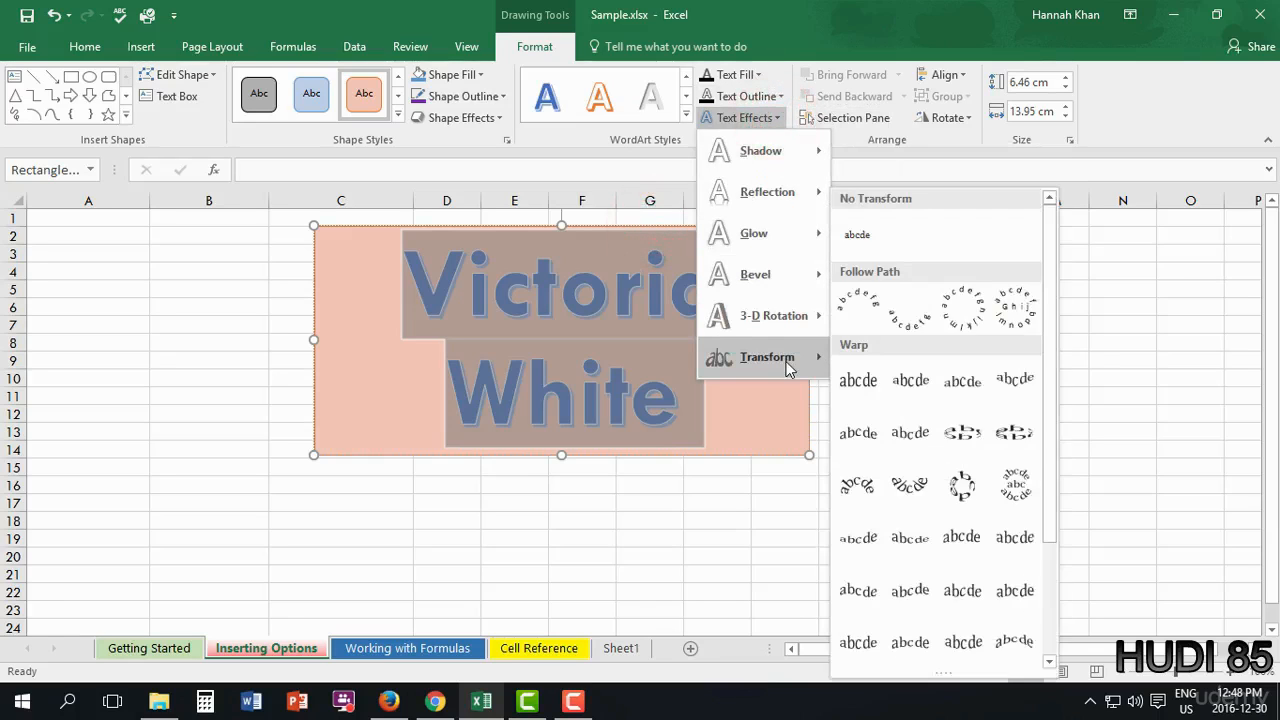
click(851, 316)
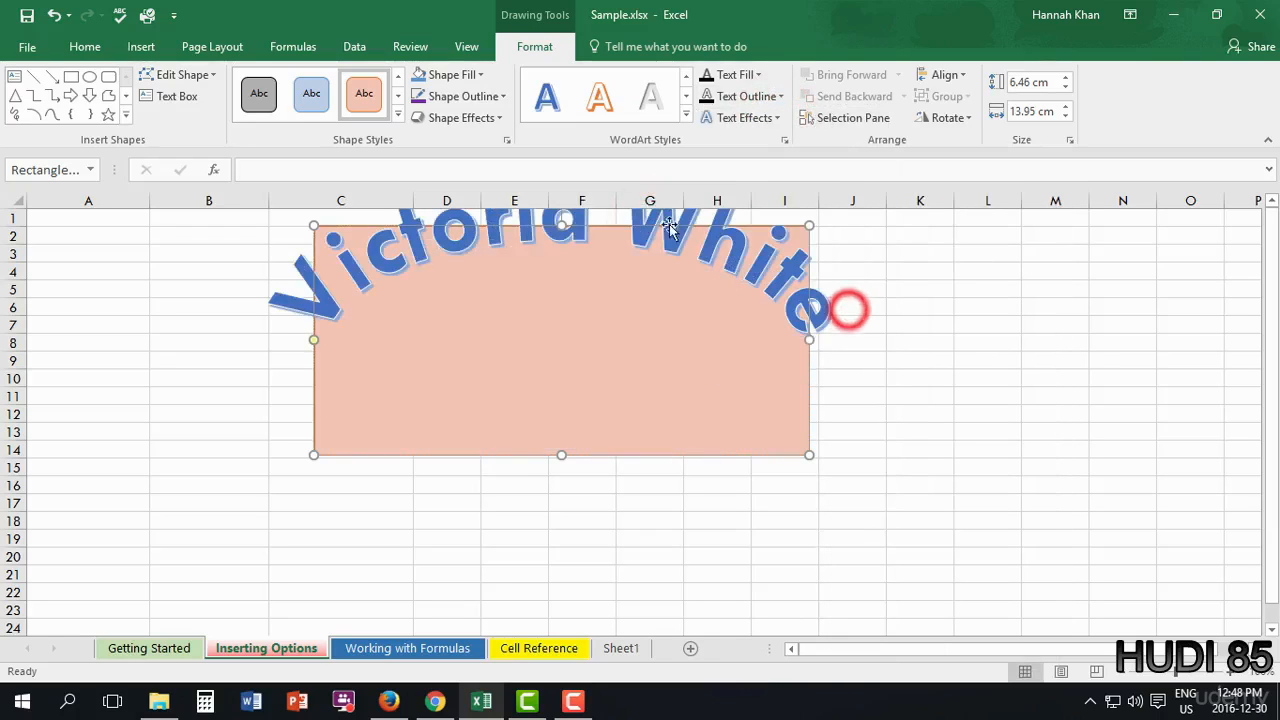
drag(795, 227, 872, 357)
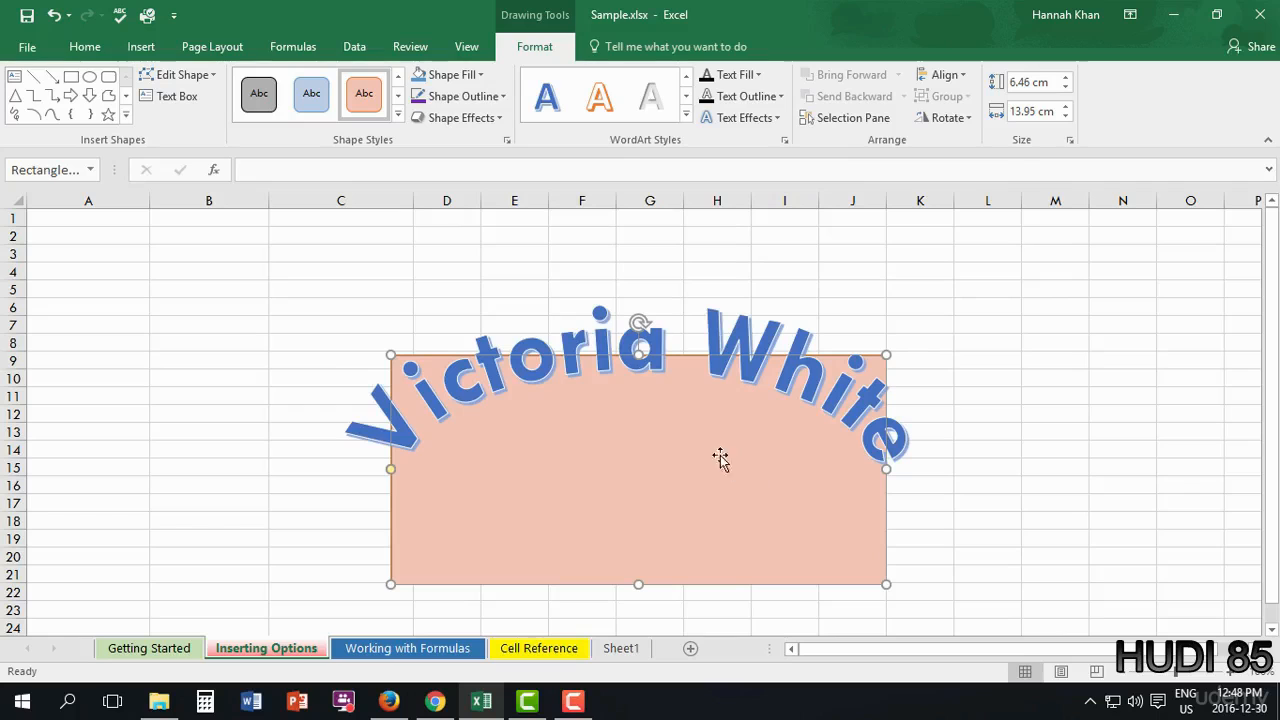
- Apply the Transparent preset shape style to the WordArt, then select cell M17
click(398, 114)
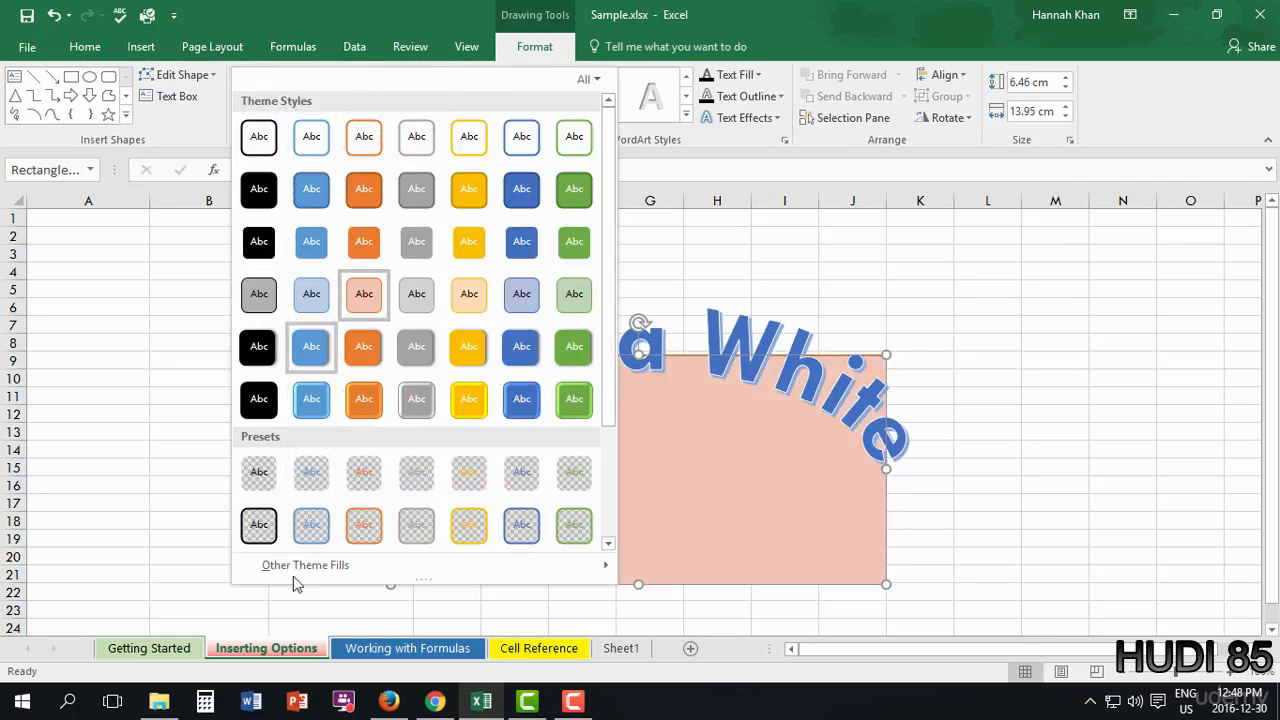
scroll(300, 565, down, 3)
scroll(335, 496, up, 3)
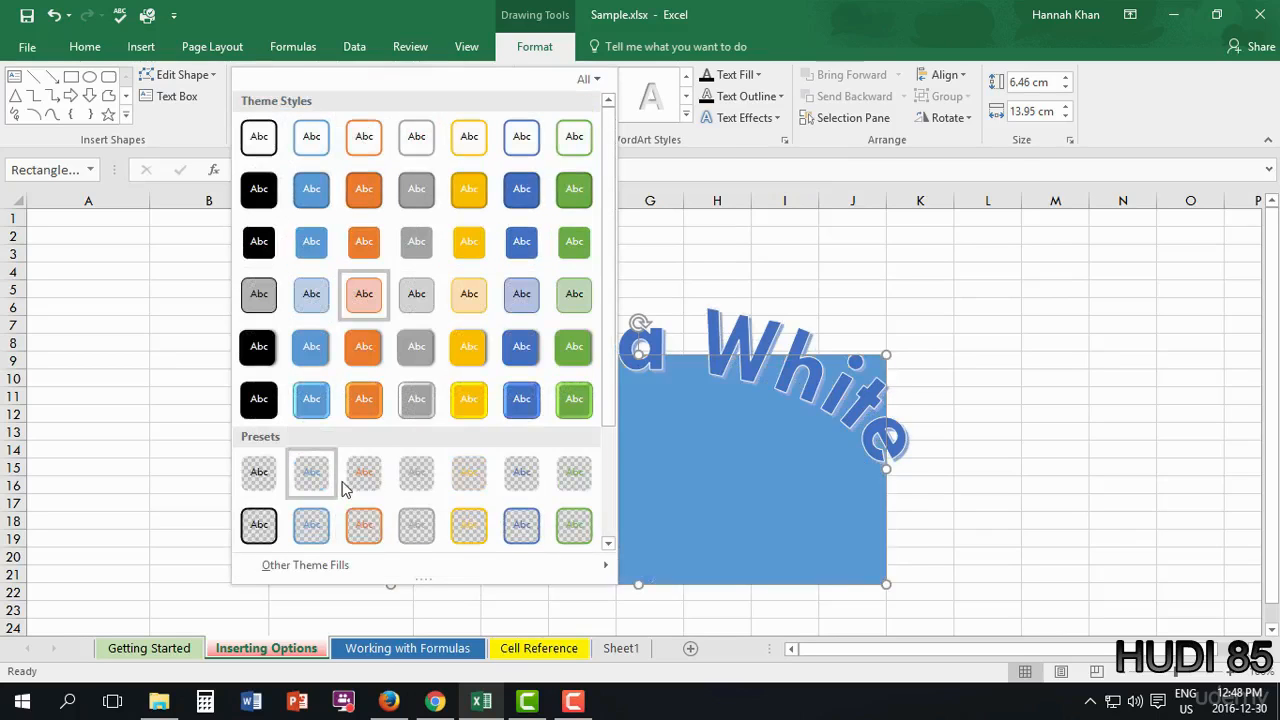
click(473, 484)
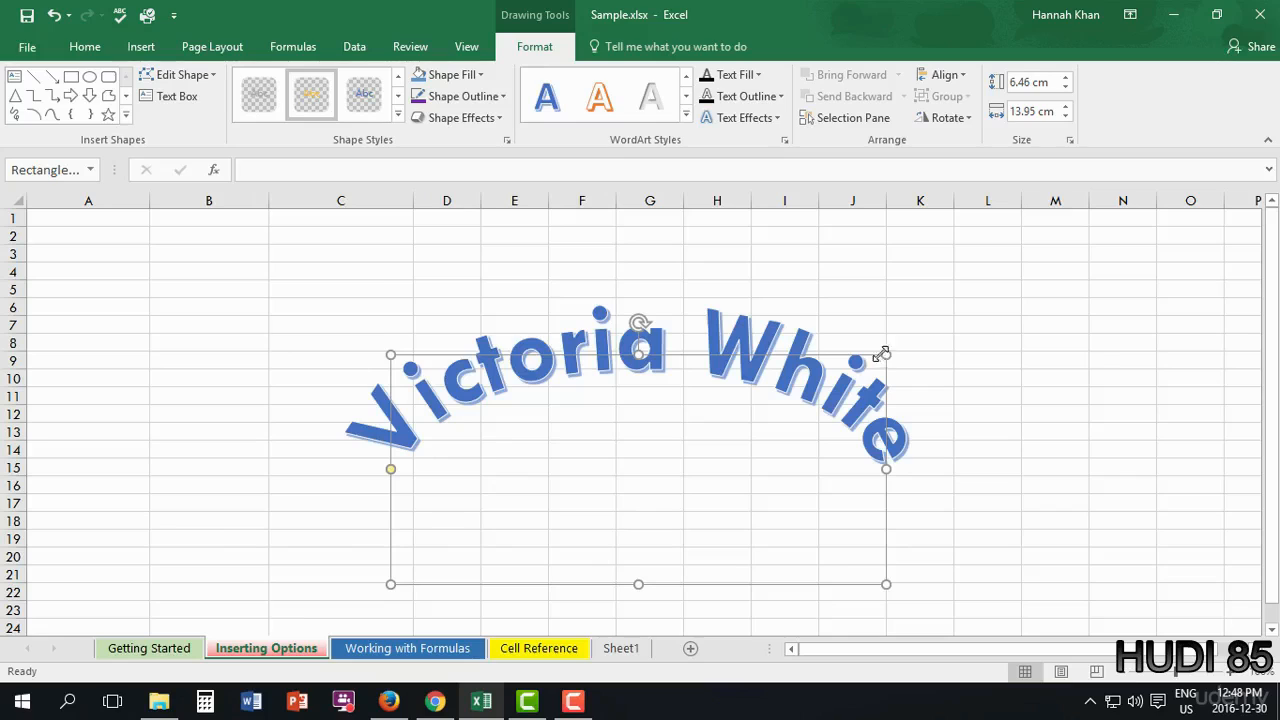
click(1046, 496)
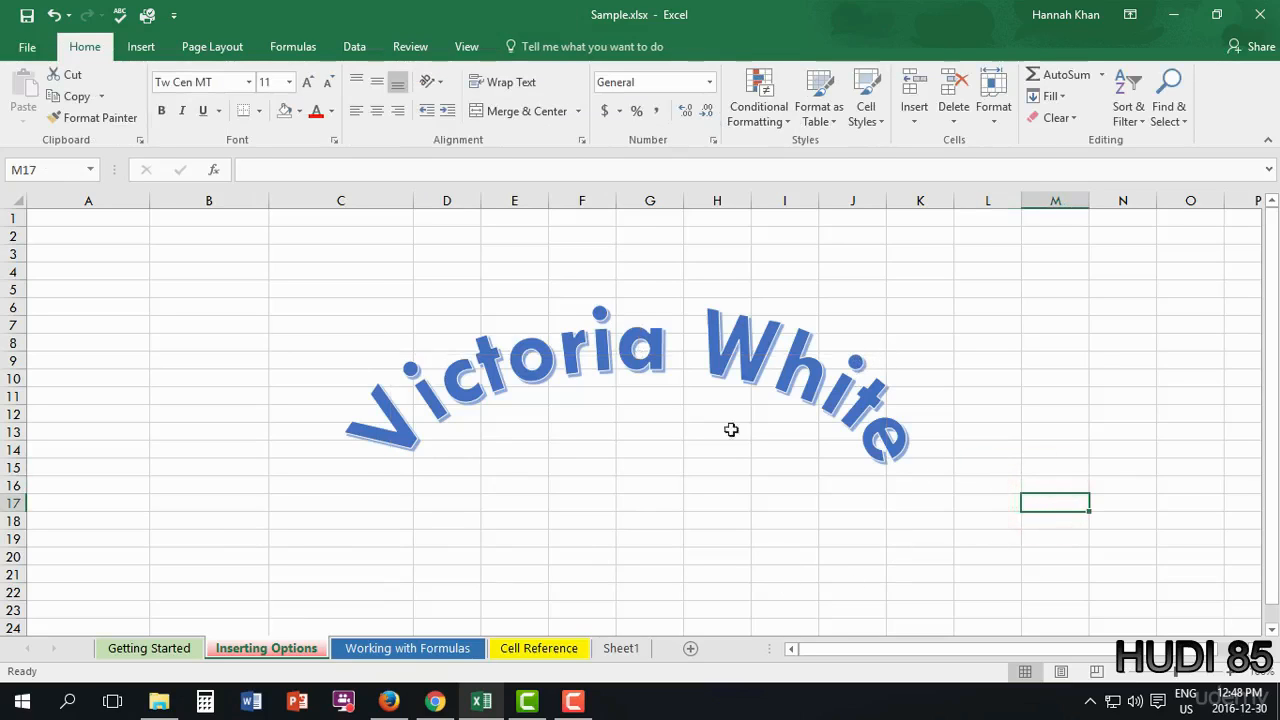
- Insert a Microsoft Office Signature Line with the signer's name and the title 'Instuctor'
click(134, 48)
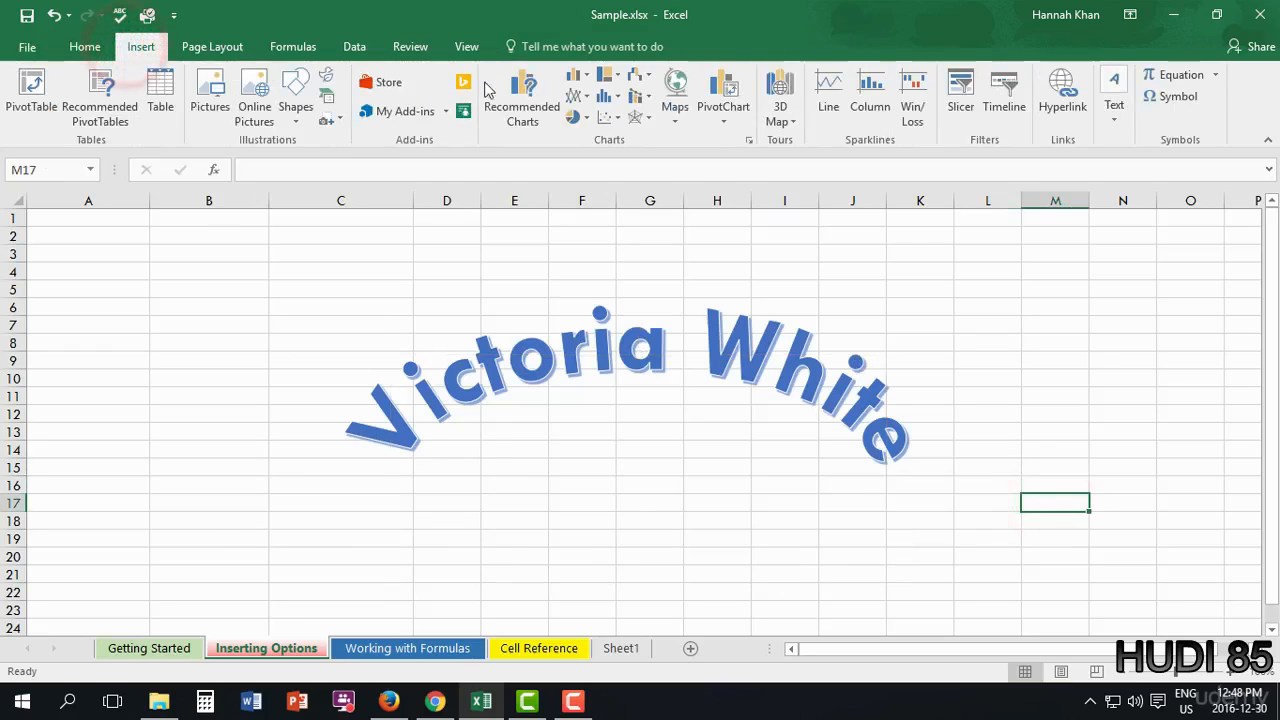
click(1128, 118)
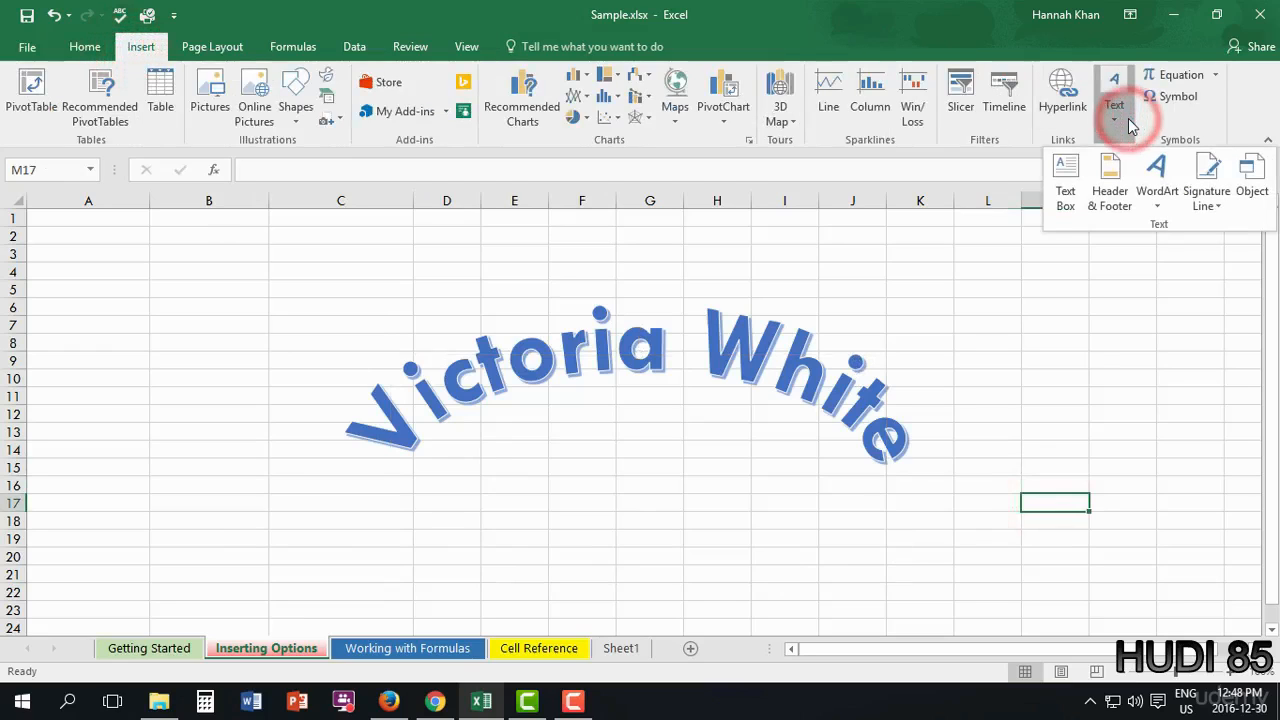
click(1200, 204)
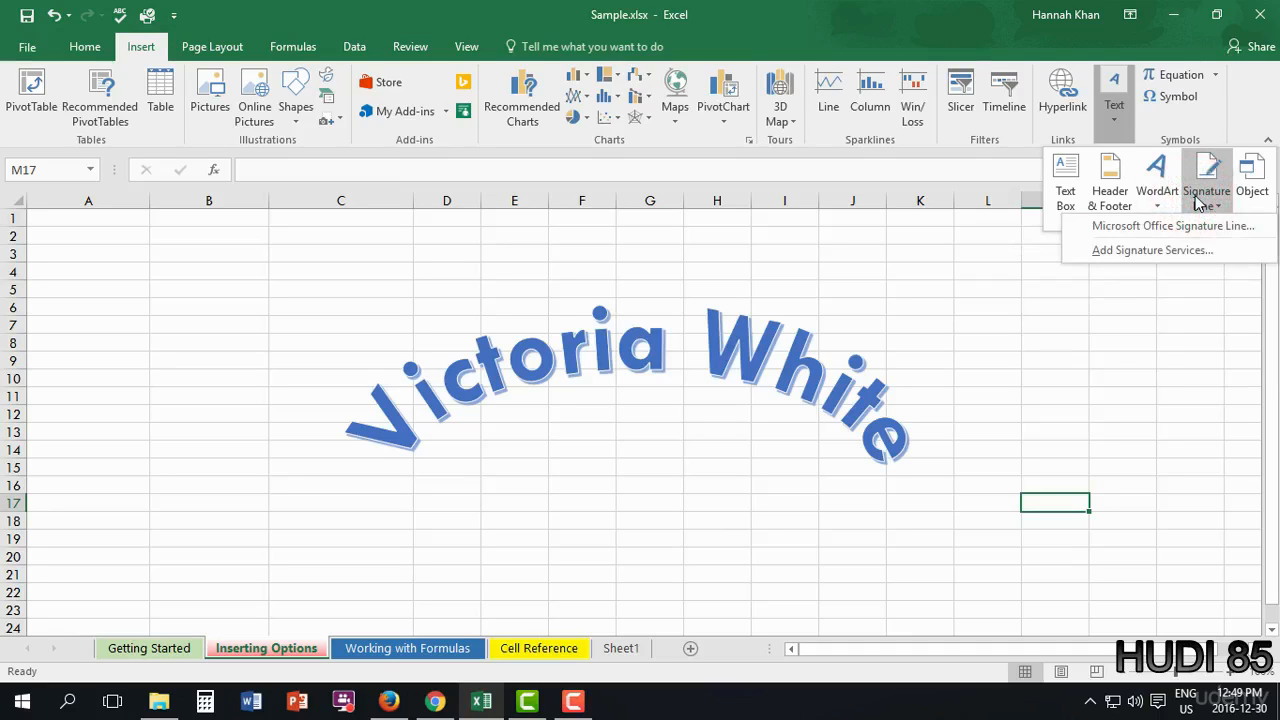
click(1200, 225)
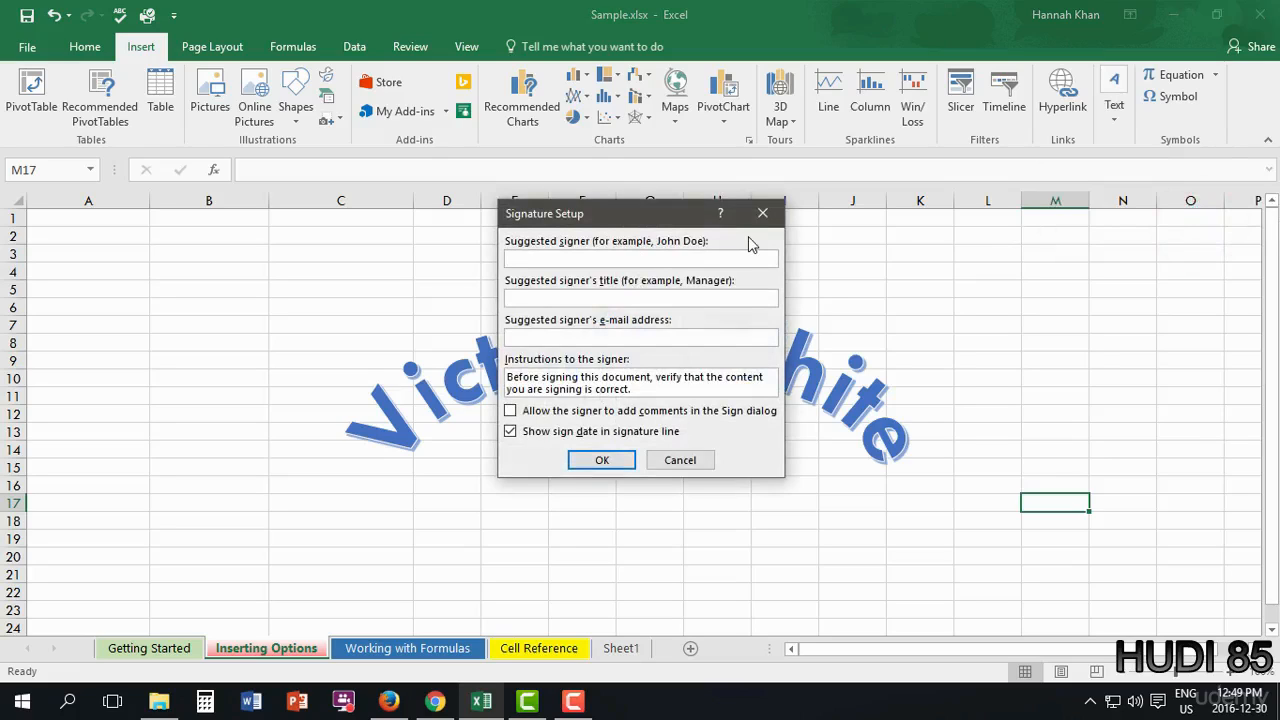
text(In)
text(stuctor)
key(Return)
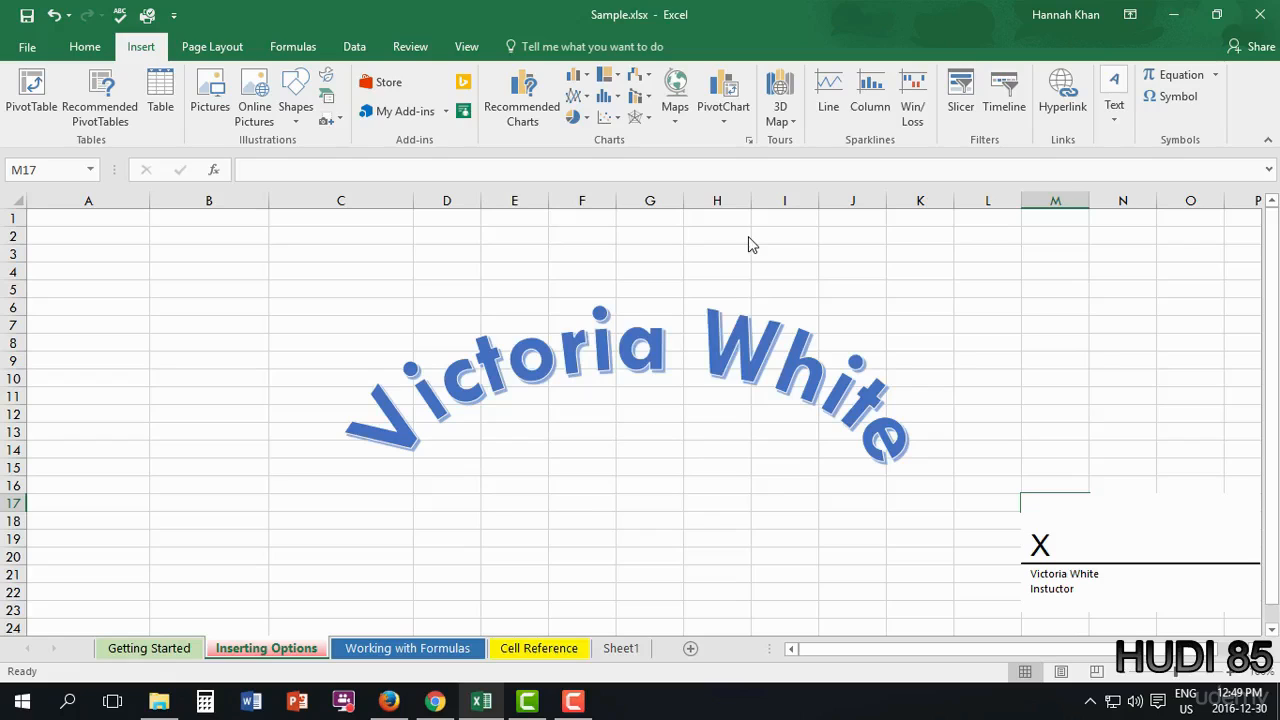
- Drag the signature line to the lower-left of the sheet, spanning about A15:C22
mouse_move(1043, 495)
mouse_down()
mouse_move(827, 430)
mouse_move(949, 463)
mouse_move(243, 314)
mouse_up()
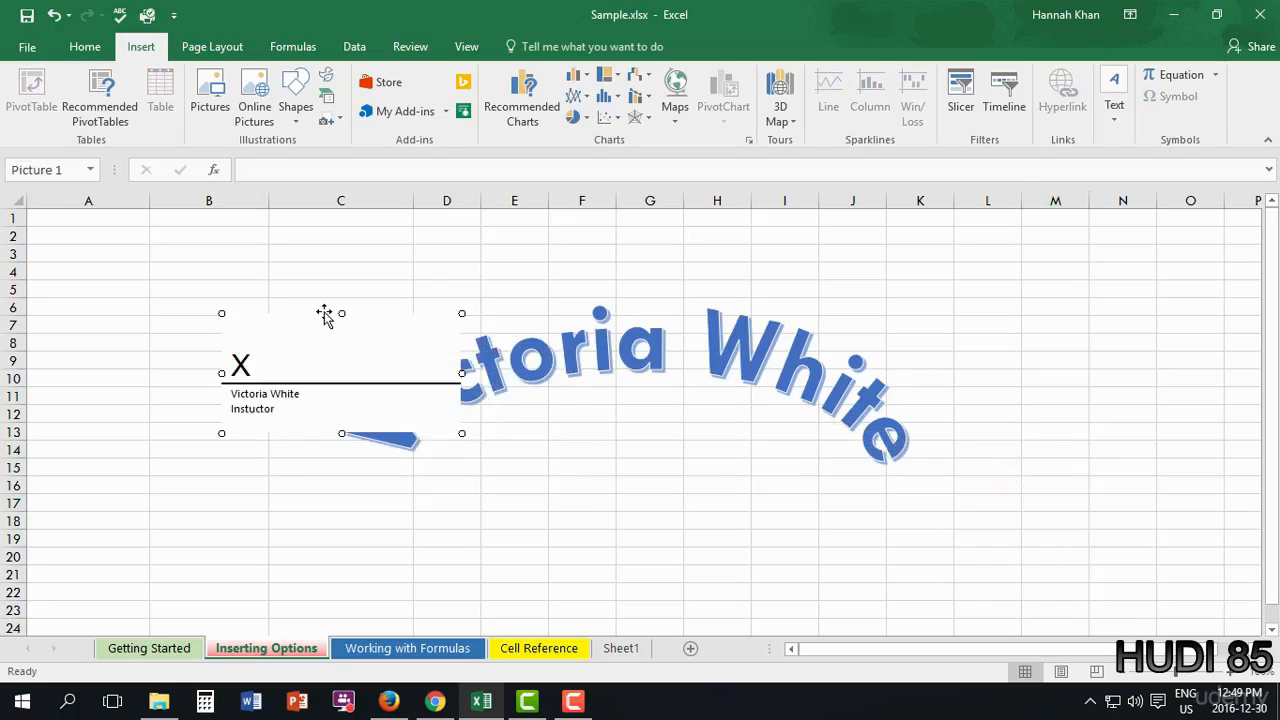
drag(322, 315, 156, 362)
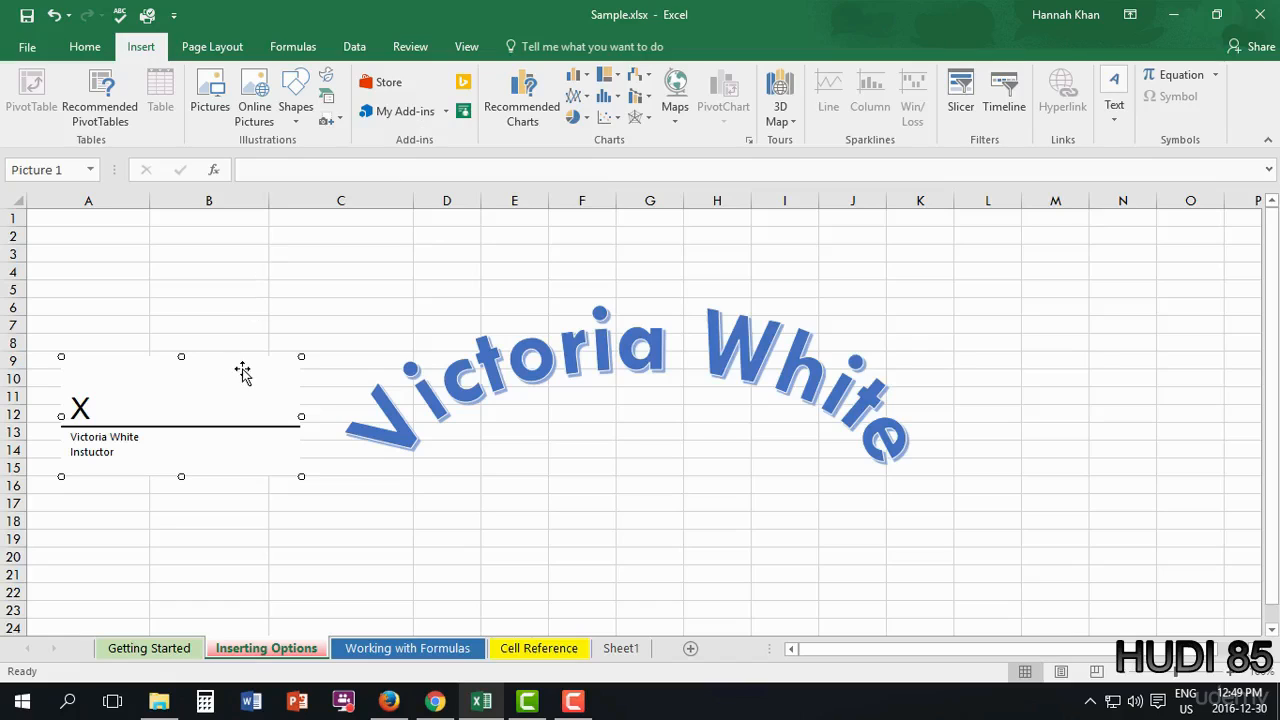
drag(245, 368, 240, 481)
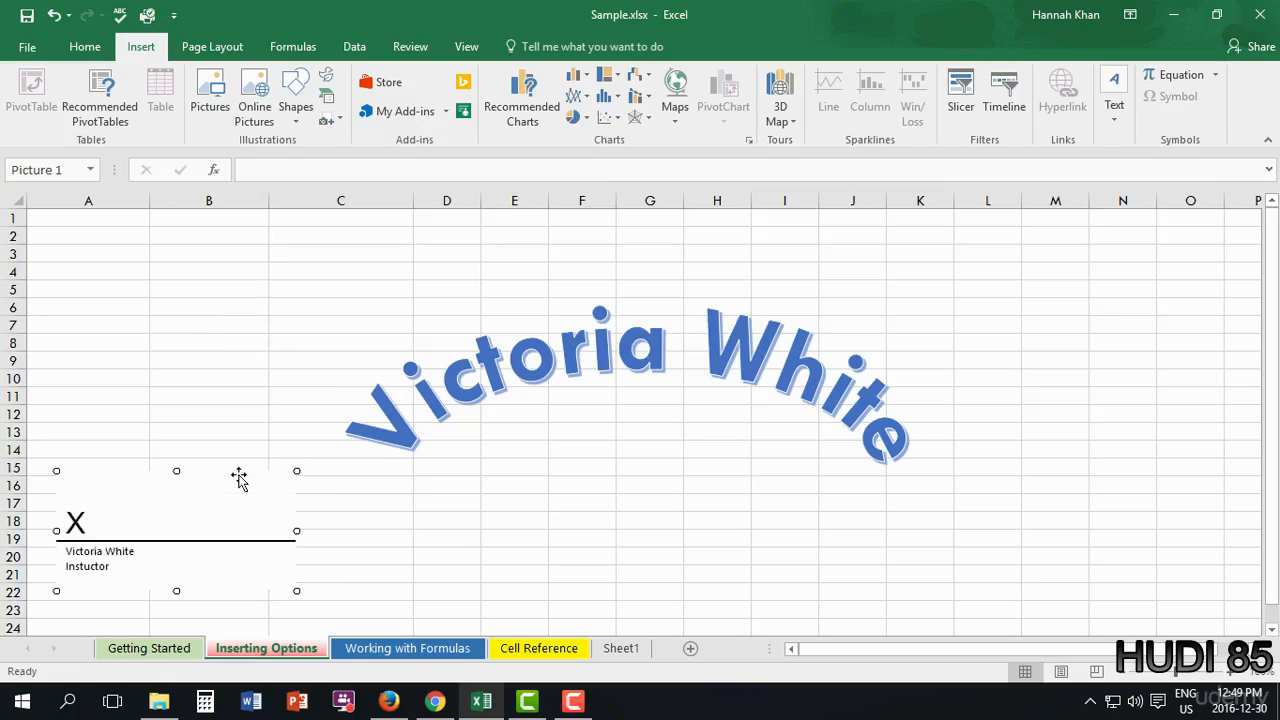